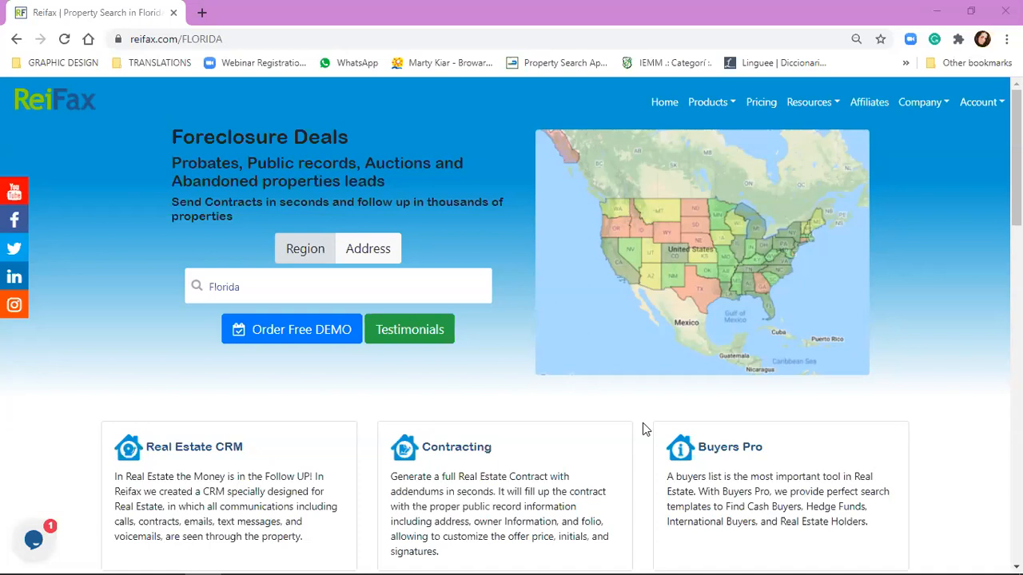
Step: Go to the Control Panel through the Account menu's My Products link
{"action": "left_click", "coordinate": [961, 108]}
{"action": "left_click", "coordinate": [942, 138]}
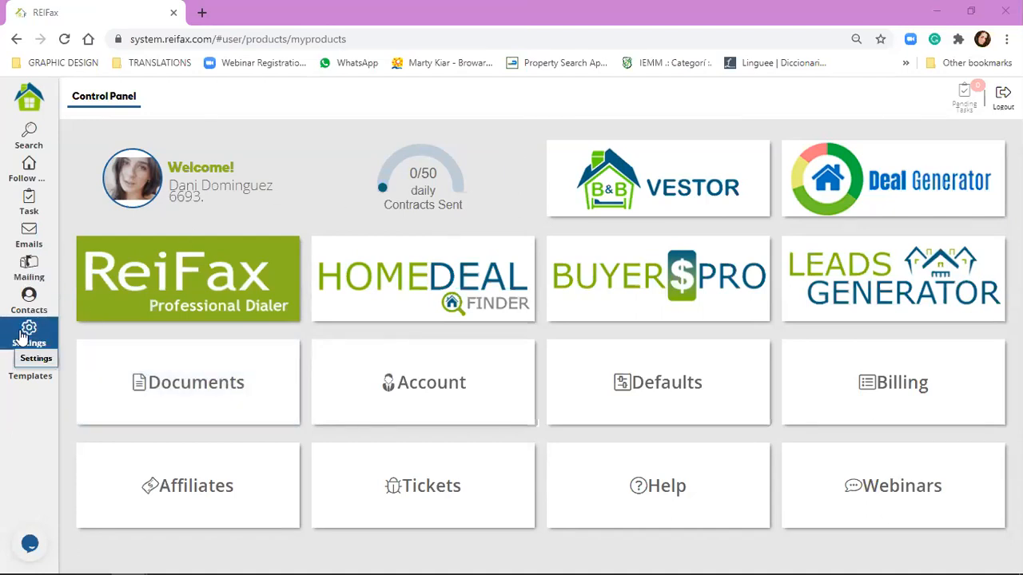
Step: Go to the Documents settings page and start Add Documents, cancelling the first file picker
{"action": "left_click", "coordinate": [23, 337]}
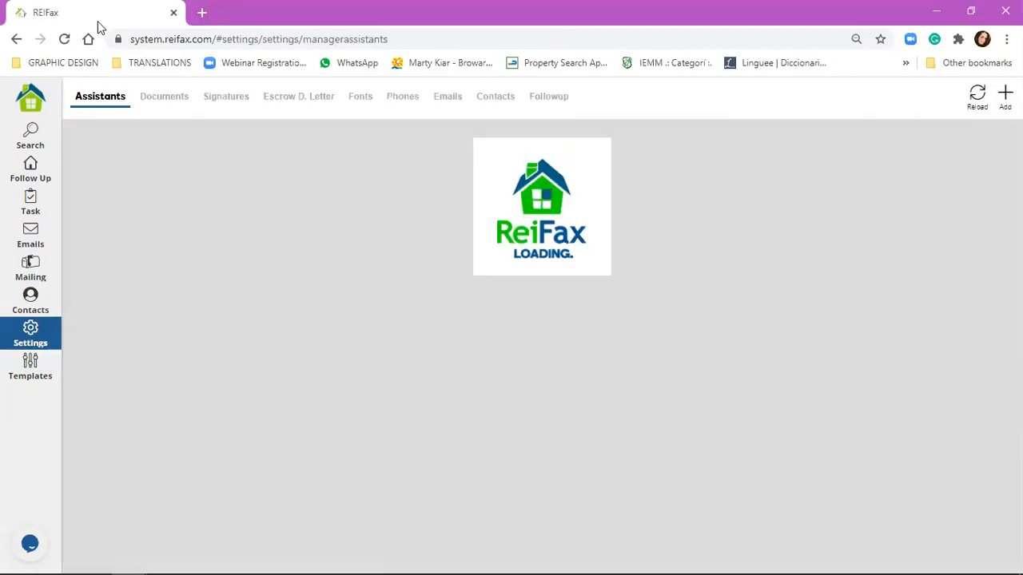
{"action": "left_click", "coordinate": [161, 97]}
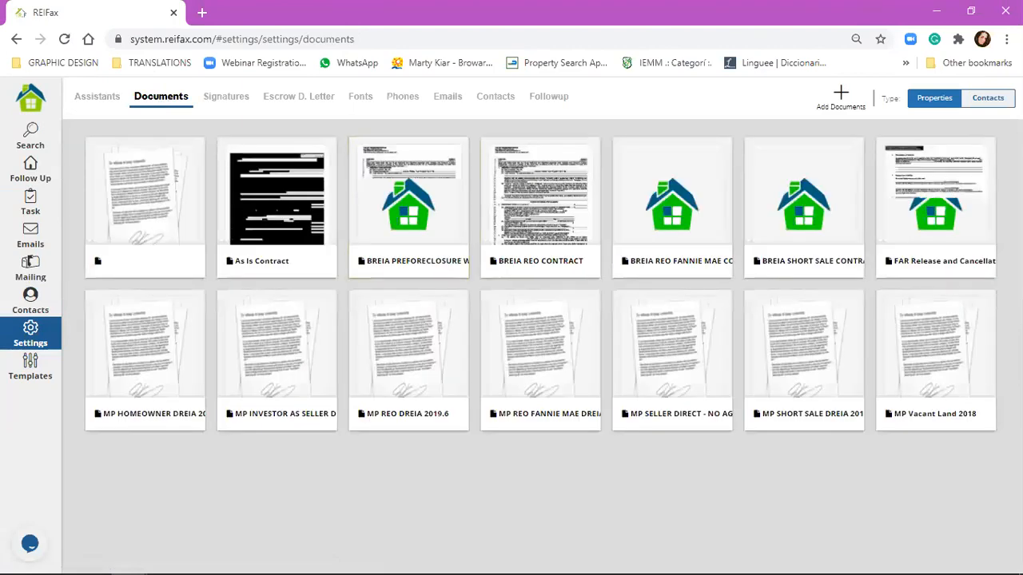
{"action": "left_click", "coordinate": [852, 101]}
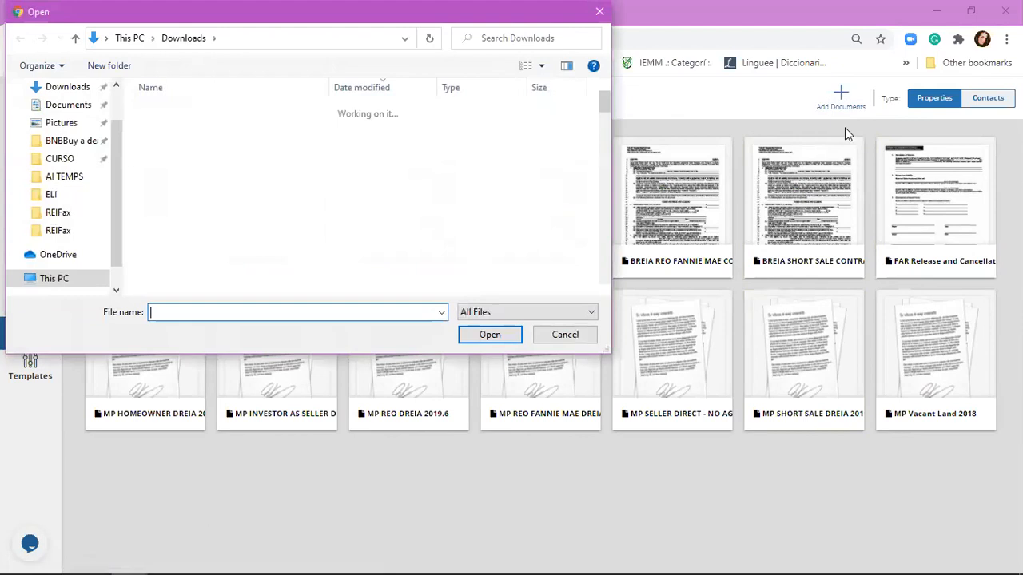
{"action": "left_click", "coordinate": [553, 339]}
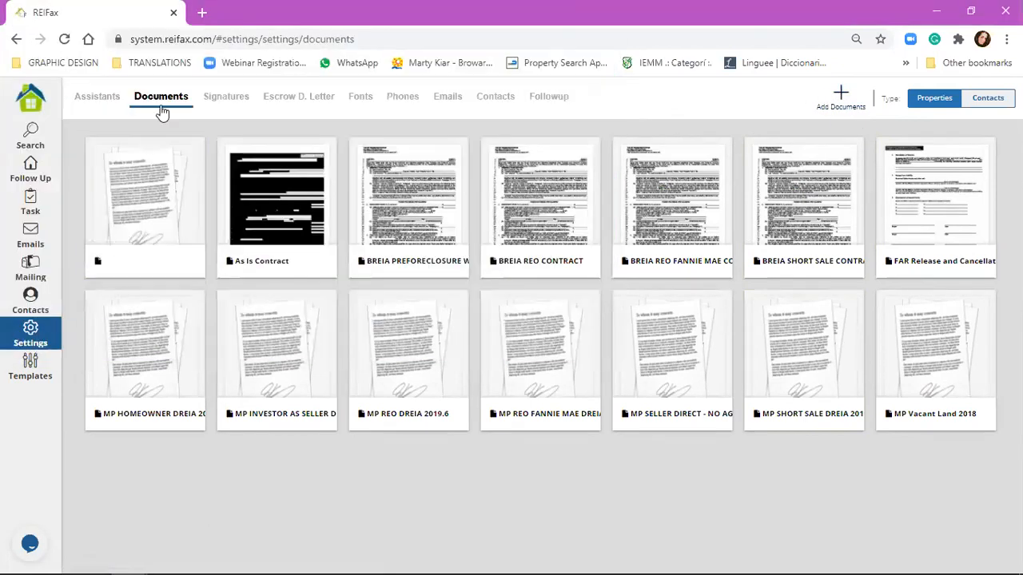
Step: Upload the As Is Contract PDF from Downloads and accept the upload terms
{"action": "left_click", "coordinate": [840, 99]}
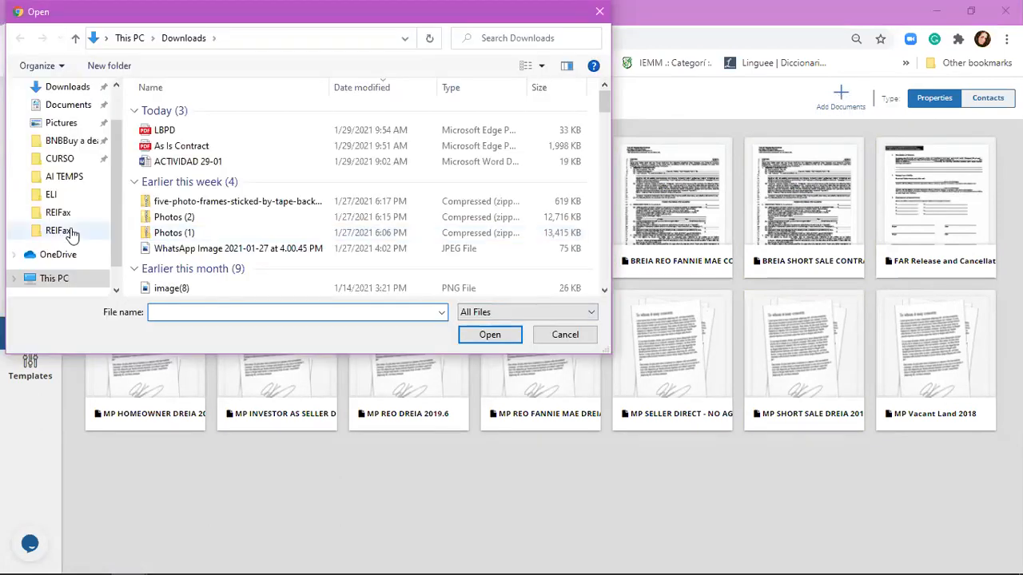
{"action": "left_click", "coordinate": [191, 147]}
{"action": "left_click", "coordinate": [501, 339]}
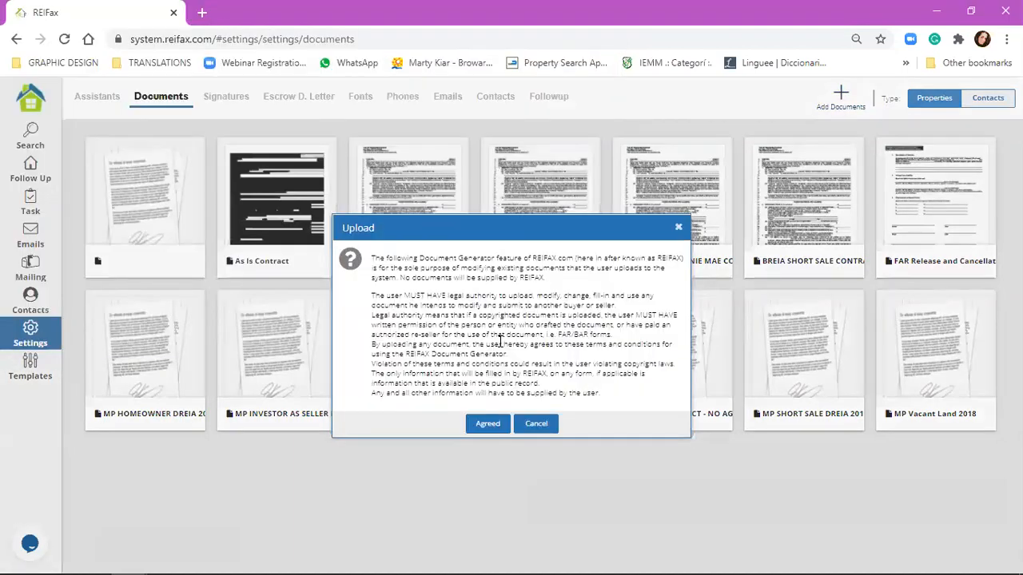
{"action": "left_click", "coordinate": [500, 425]}
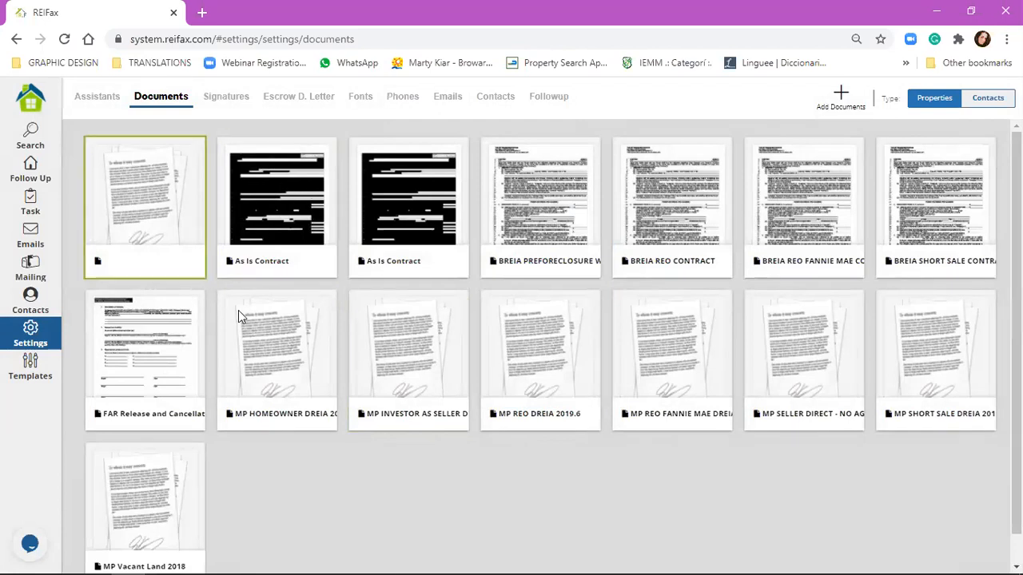
{"action": "left_click", "coordinate": [162, 217]}
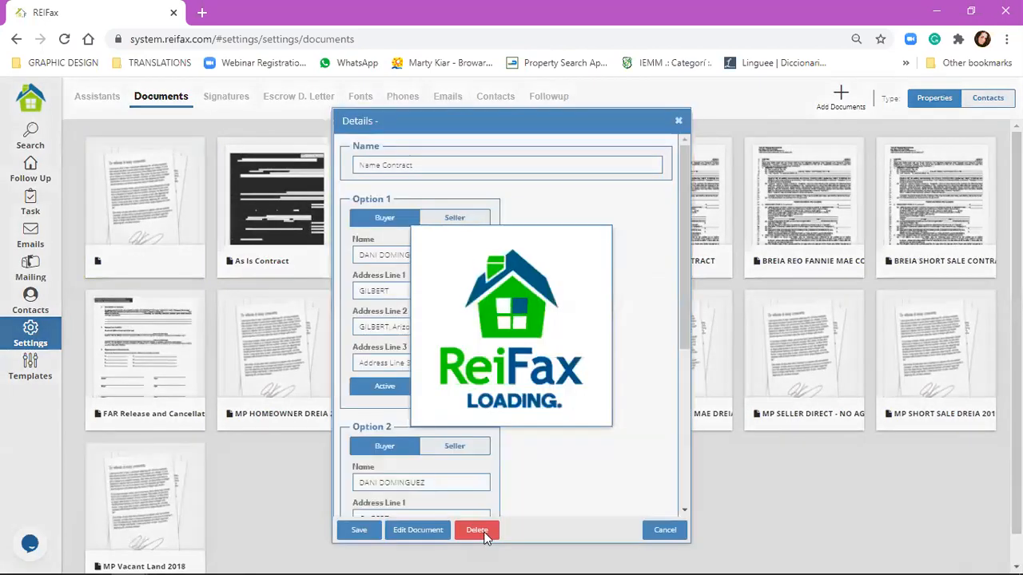
Step: Delete the untitled document and the duplicate As Is Contract
{"action": "left_click", "coordinate": [482, 532]}
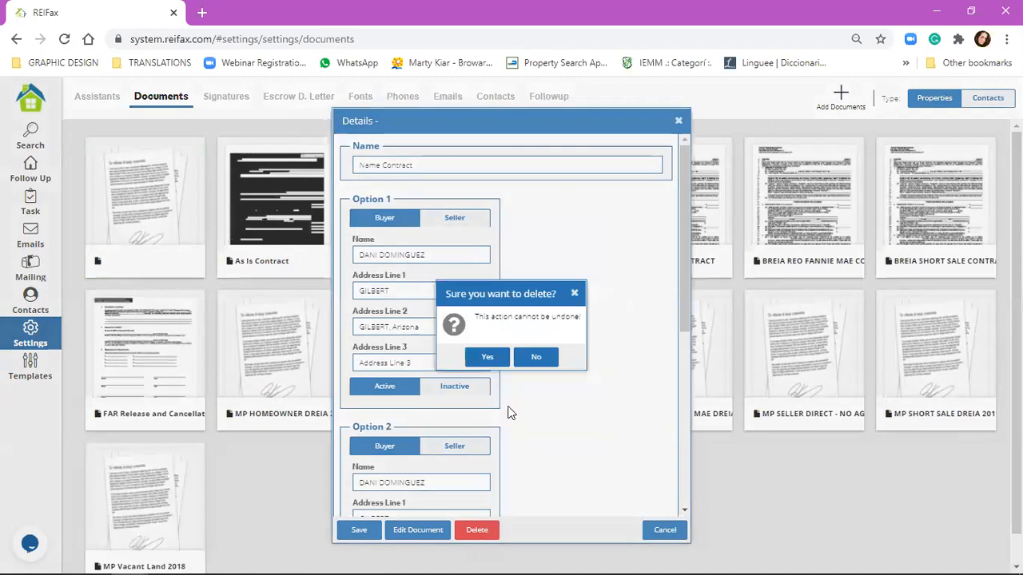
{"action": "left_click", "coordinate": [487, 358]}
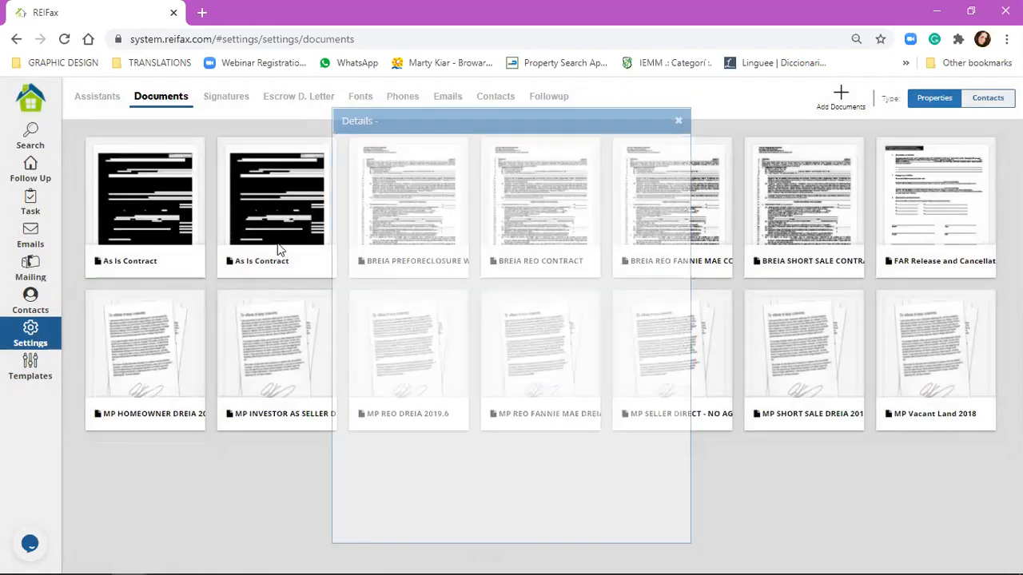
{"action": "left_click", "coordinate": [280, 249]}
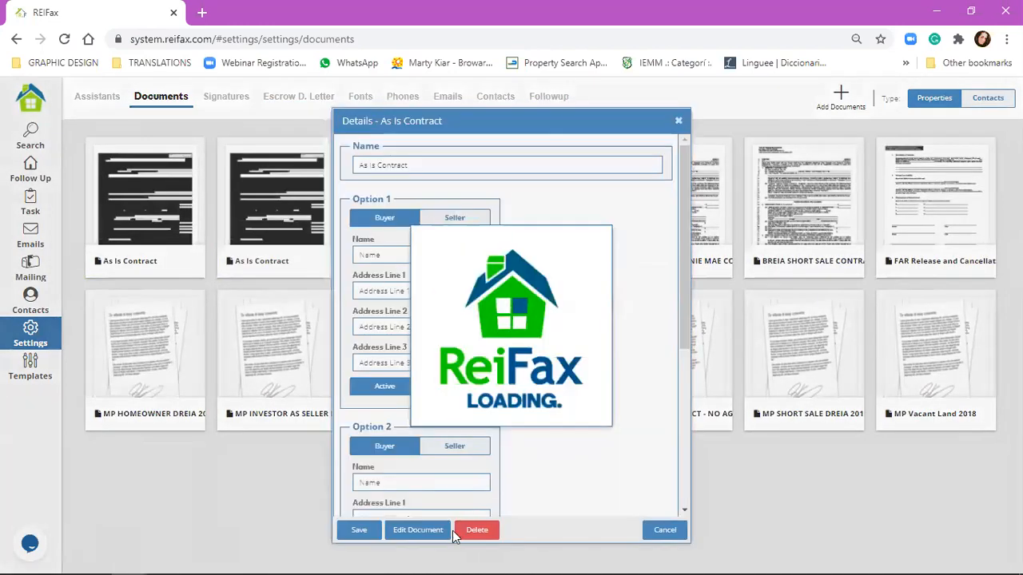
{"action": "left_click", "coordinate": [473, 531]}
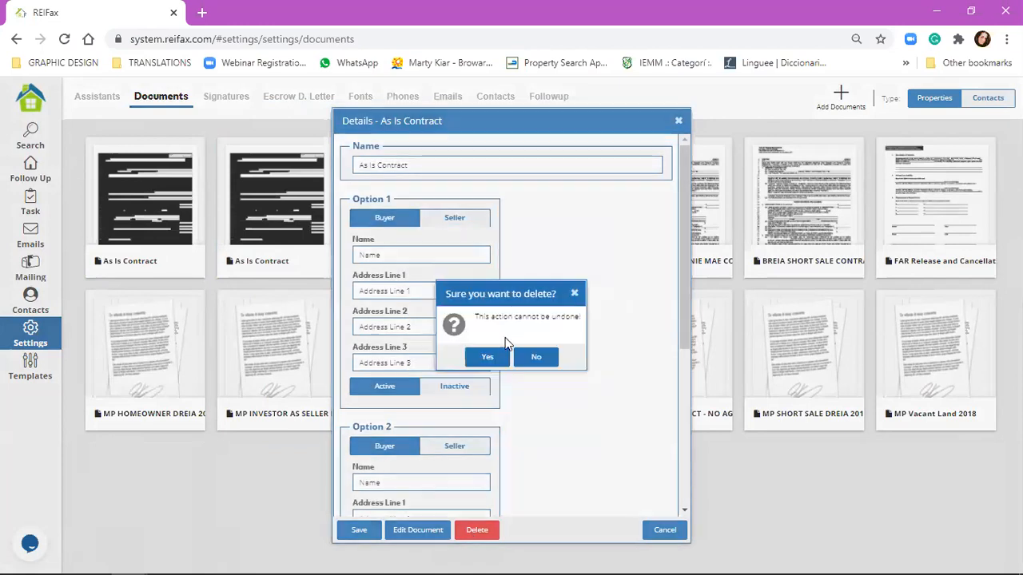
{"action": "left_click", "coordinate": [489, 359]}
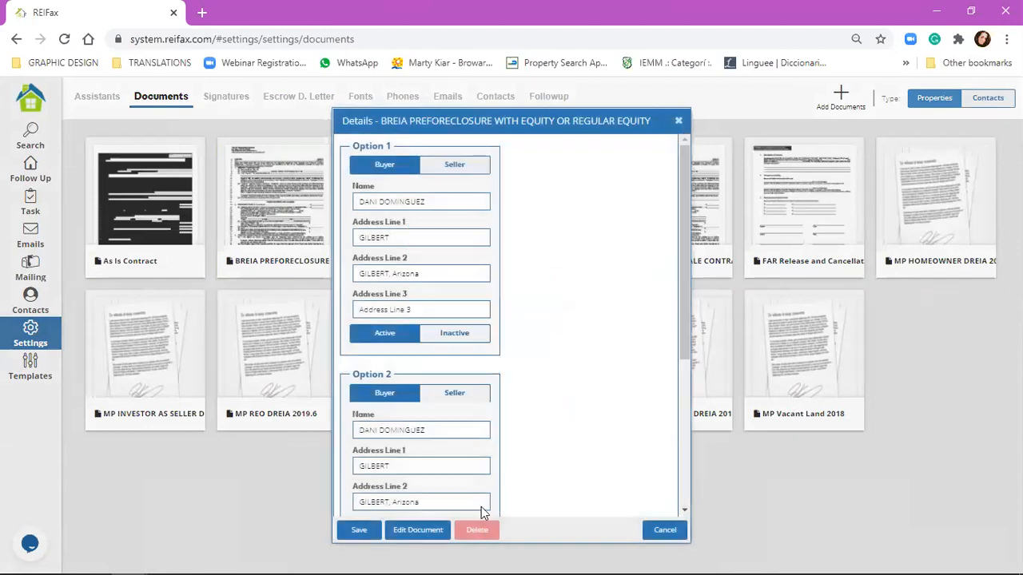
Step: Check the BREIA, FAR Release and MP Vacant Land 2018 details, then open the As Is Contract
{"action": "left_click", "coordinate": [679, 121]}
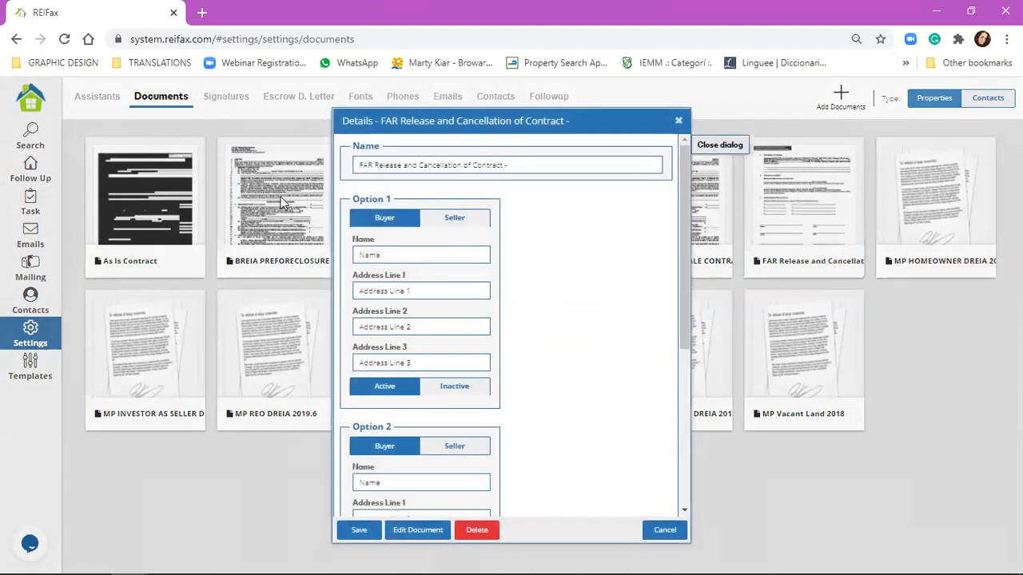
{"action": "left_click", "coordinate": [676, 119]}
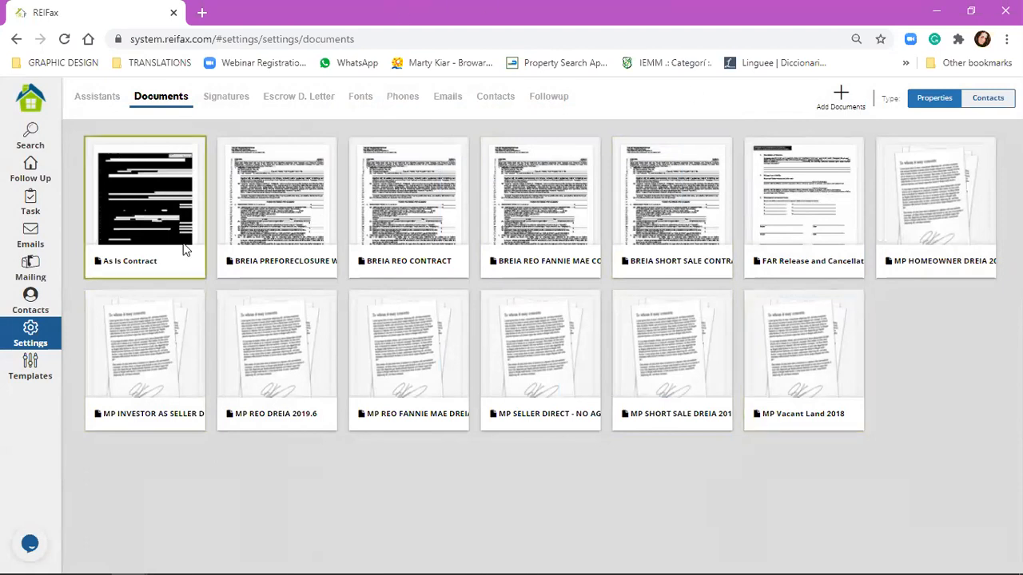
{"action": "left_click", "coordinate": [803, 227]}
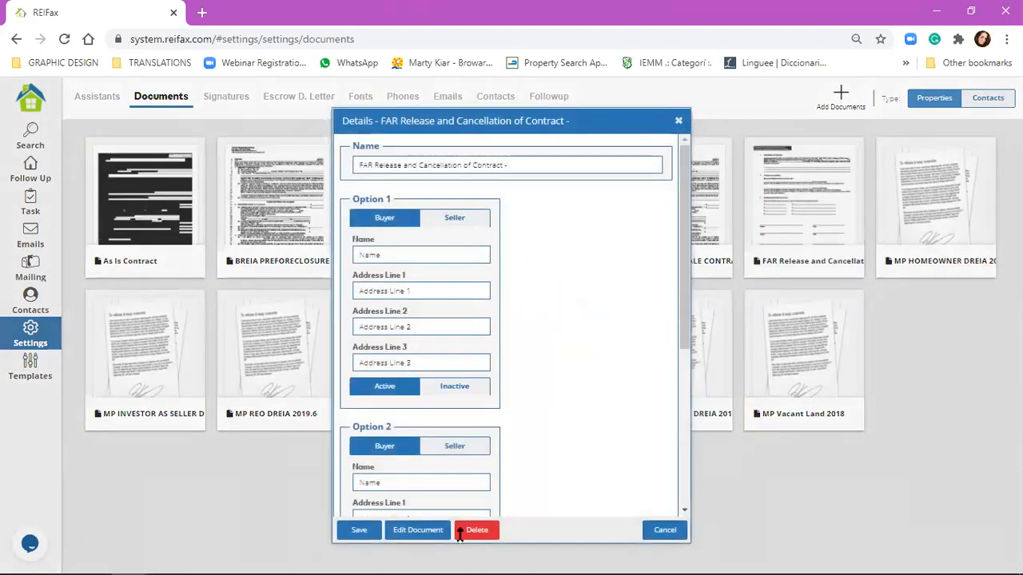
{"action": "left_click", "coordinate": [678, 120]}
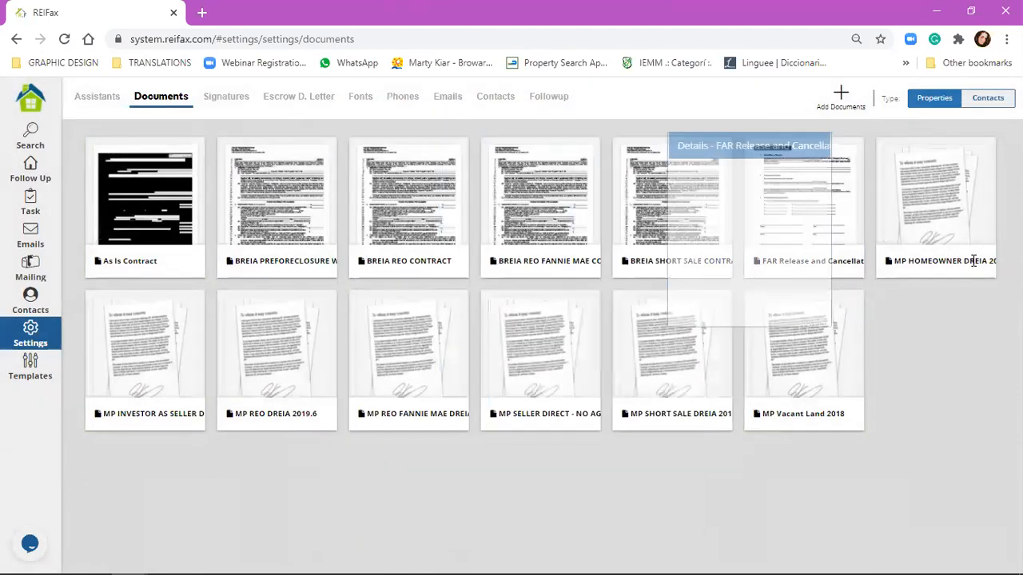
{"action": "left_click", "coordinate": [759, 368]}
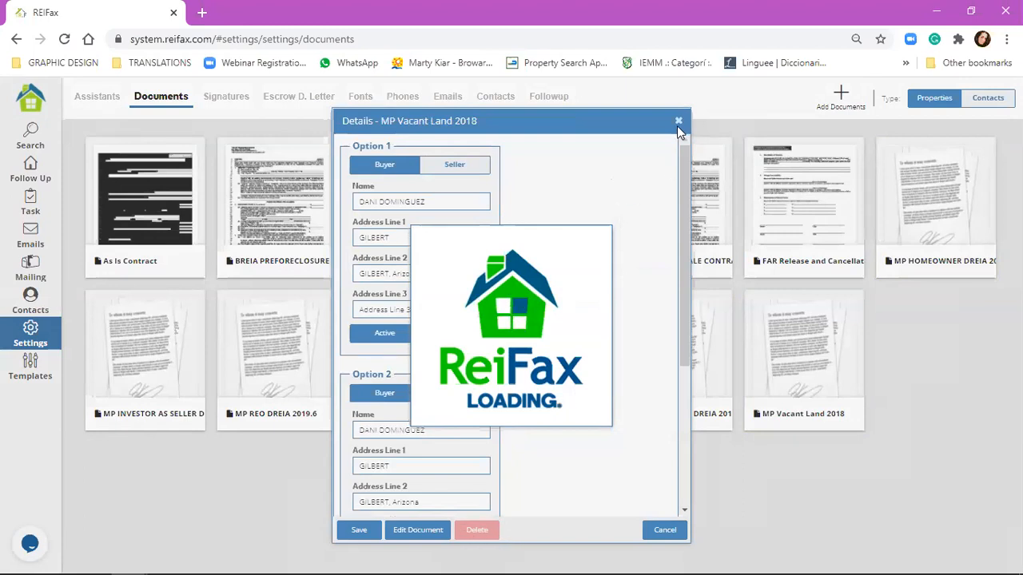
{"action": "left_click", "coordinate": [123, 209]}
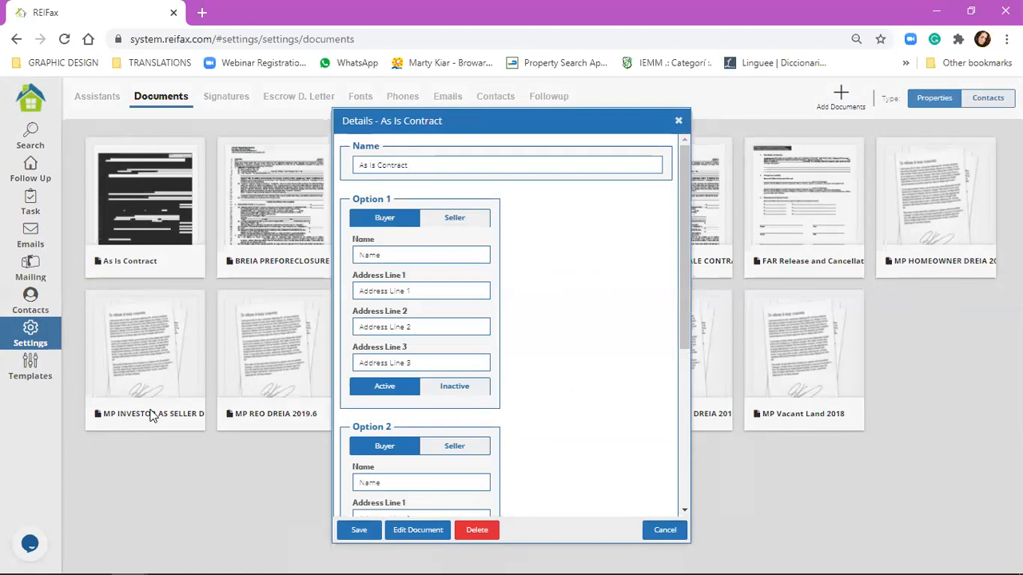
{"action": "left_click_drag", "start_coordinate": [450, 126], "coordinate": [412, 110]}
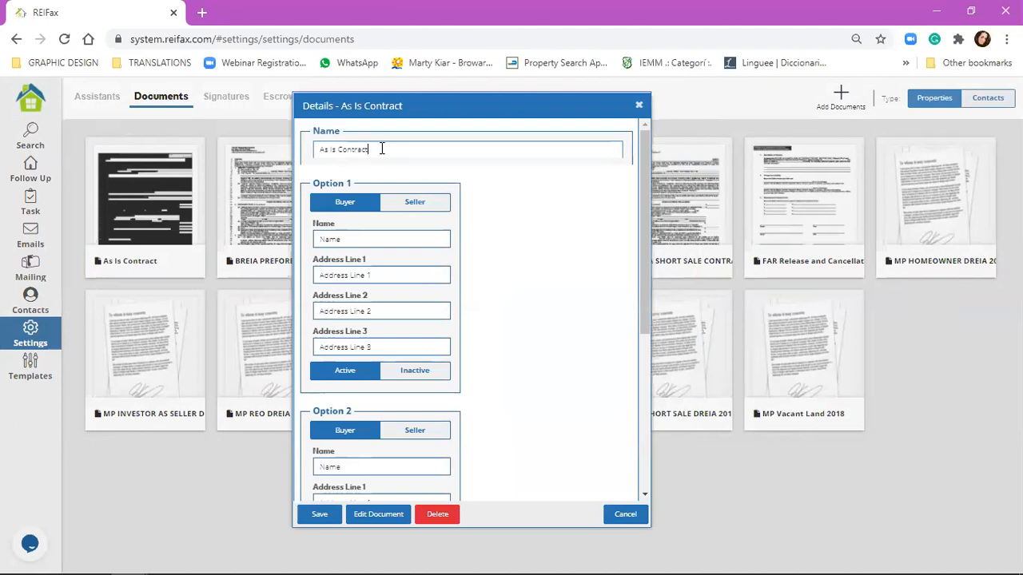
Step: Append #1 so the contract name reads 'As Is Contract #1'
{"action": "type", "text": "#1"}
{"action": "left_click", "coordinate": [353, 239]}
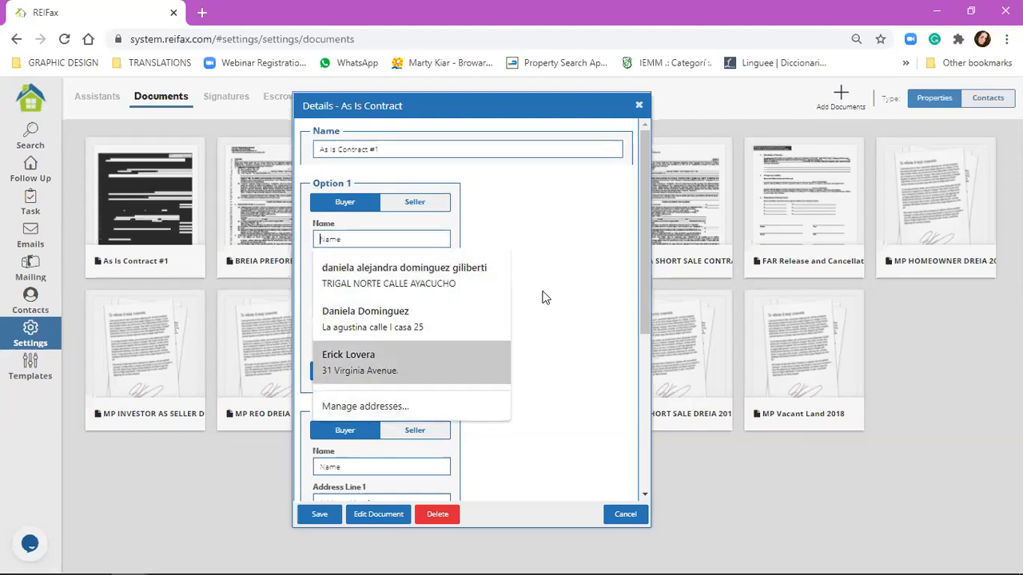
{"action": "left_click", "coordinate": [419, 226]}
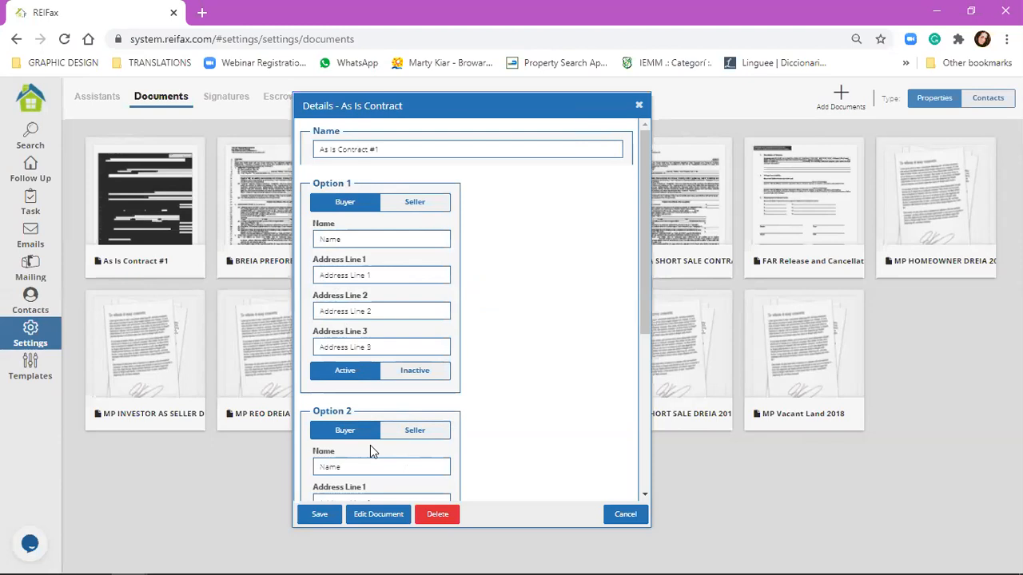
Step: Set Option 2 to Seller and switch Option 1 to Inactive
{"action": "left_click", "coordinate": [399, 436]}
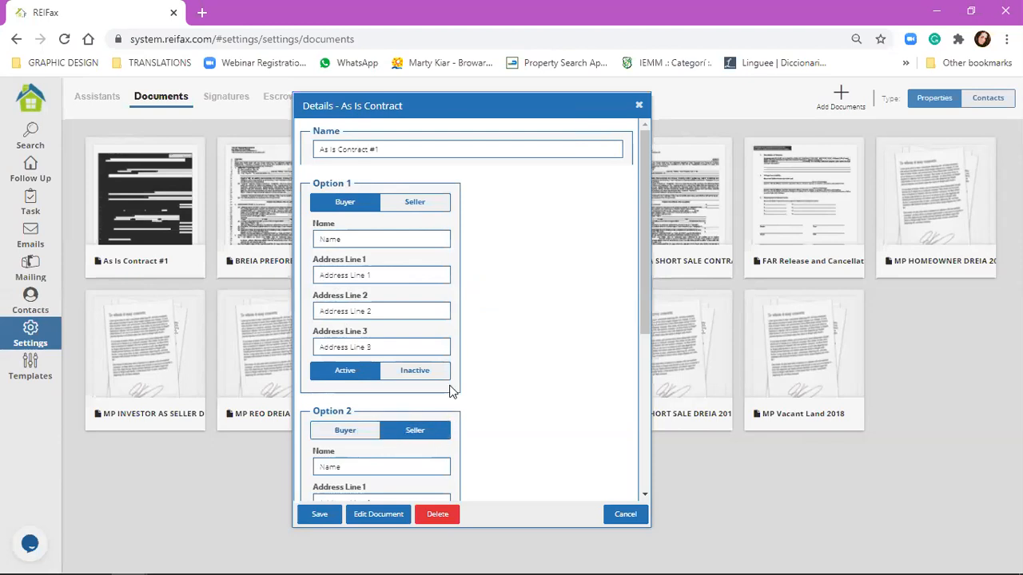
{"action": "scroll", "coordinate": [452, 391], "scroll_direction": "down", "scroll_amount": 4}
{"action": "scroll", "coordinate": [365, 405], "scroll_direction": "up", "scroll_amount": 1}
{"action": "left_click", "coordinate": [417, 157]}
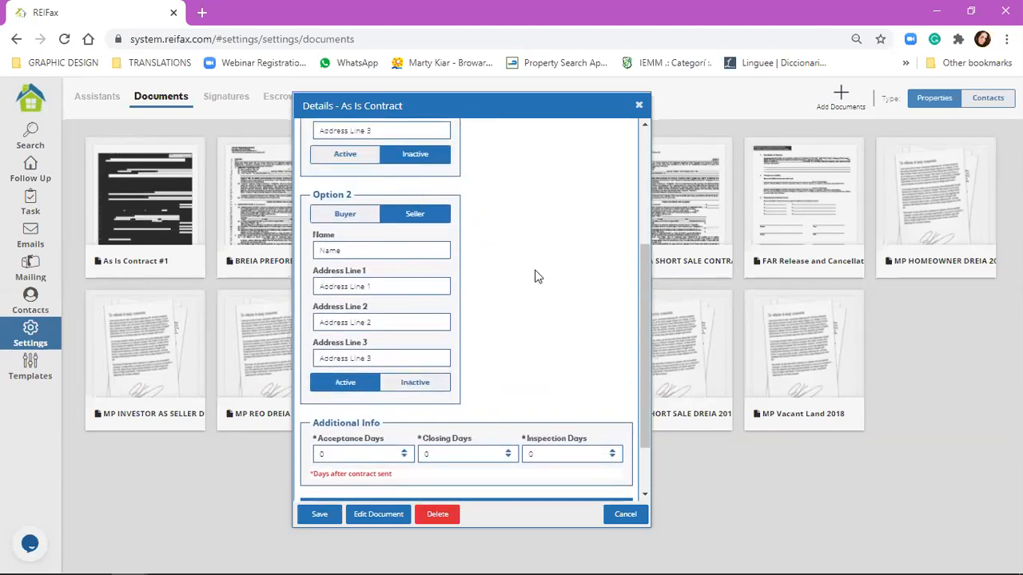
{"action": "left_click", "coordinate": [342, 157]}
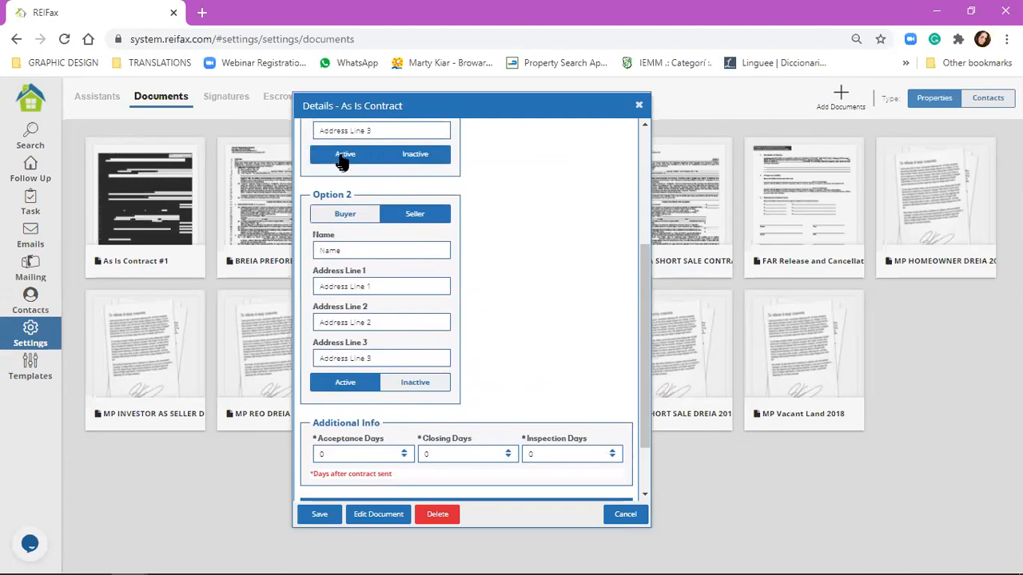
{"action": "left_click", "coordinate": [414, 155]}
{"action": "scroll", "coordinate": [468, 274], "scroll_direction": "up", "scroll_amount": 3}
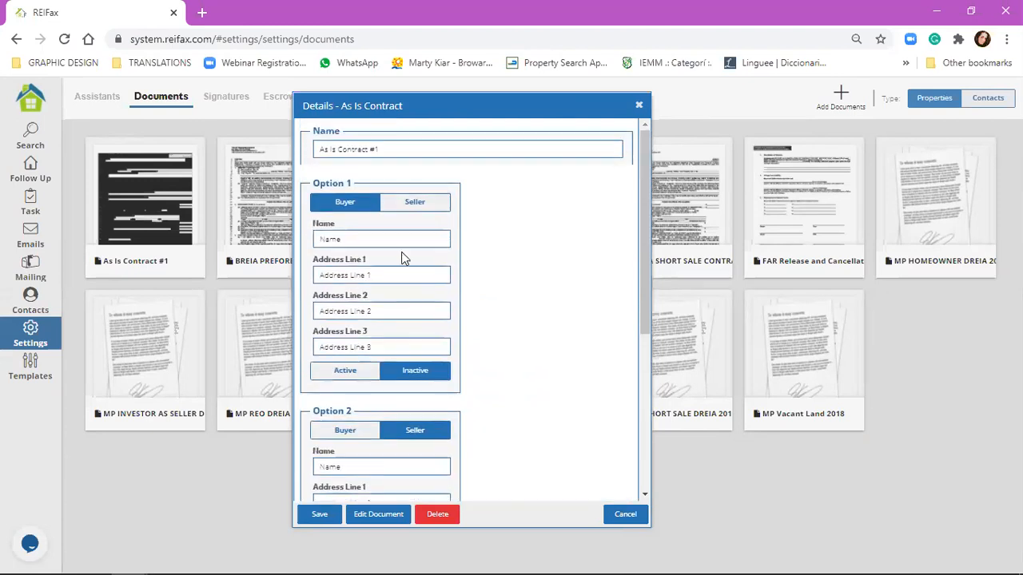
{"action": "left_click", "coordinate": [402, 238]}
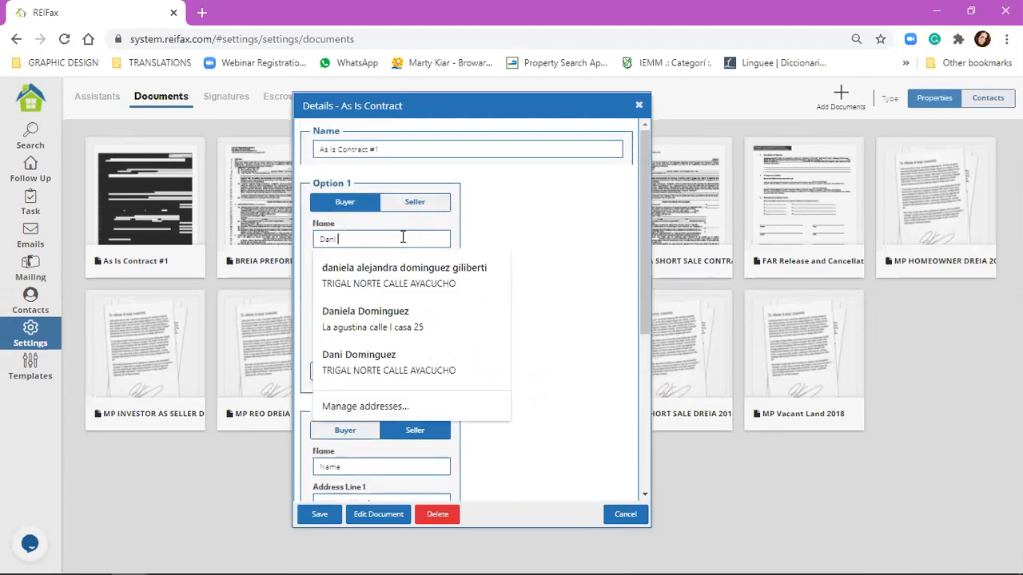
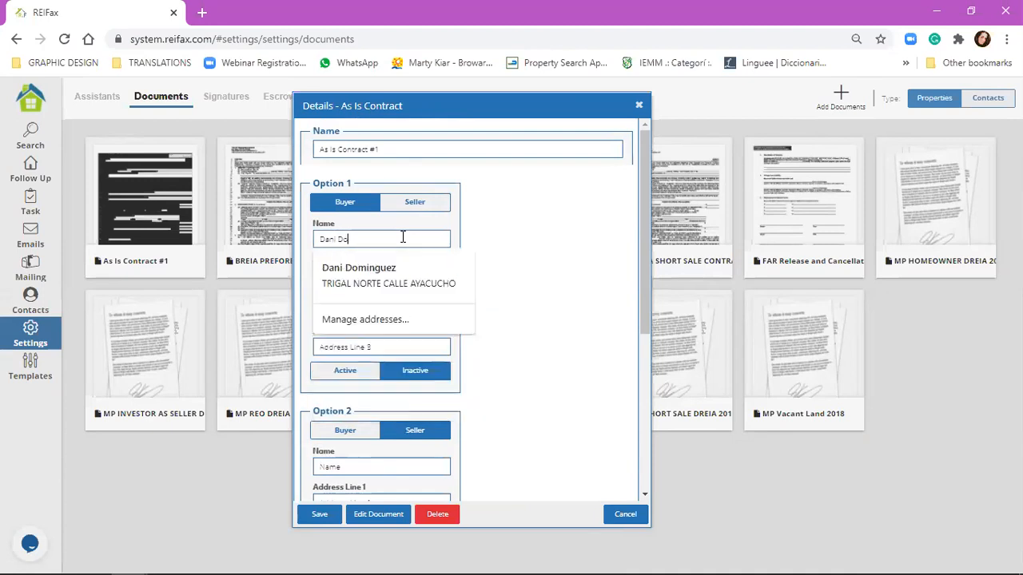
Step: Enter the buyer's full name for Option 1
{"action": "key", "text": "Tab"}
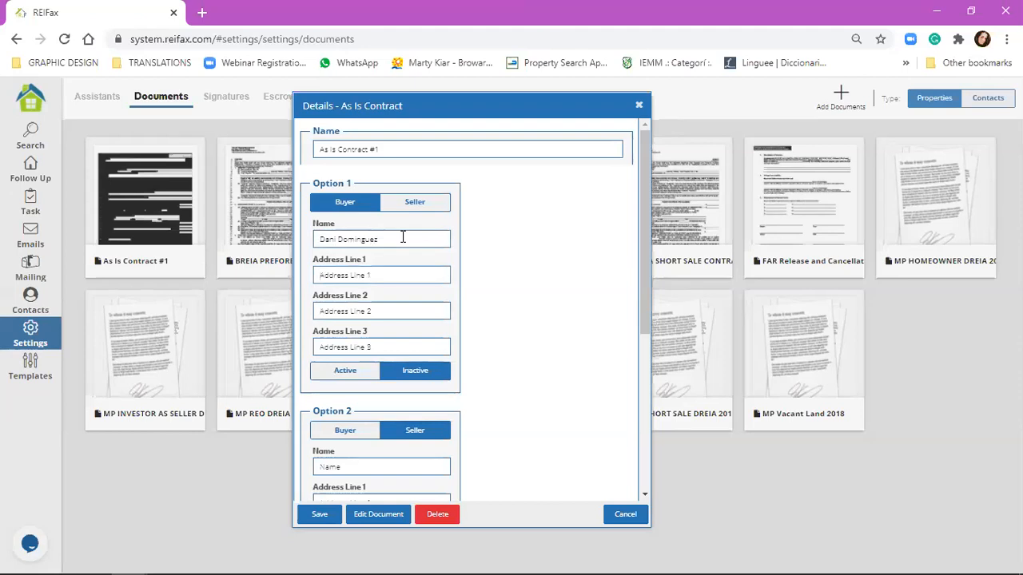
Step: Fill in the buyer's street, city-and-state and ZIP code on the three address lines
{"action": "key", "text": "Tab"}
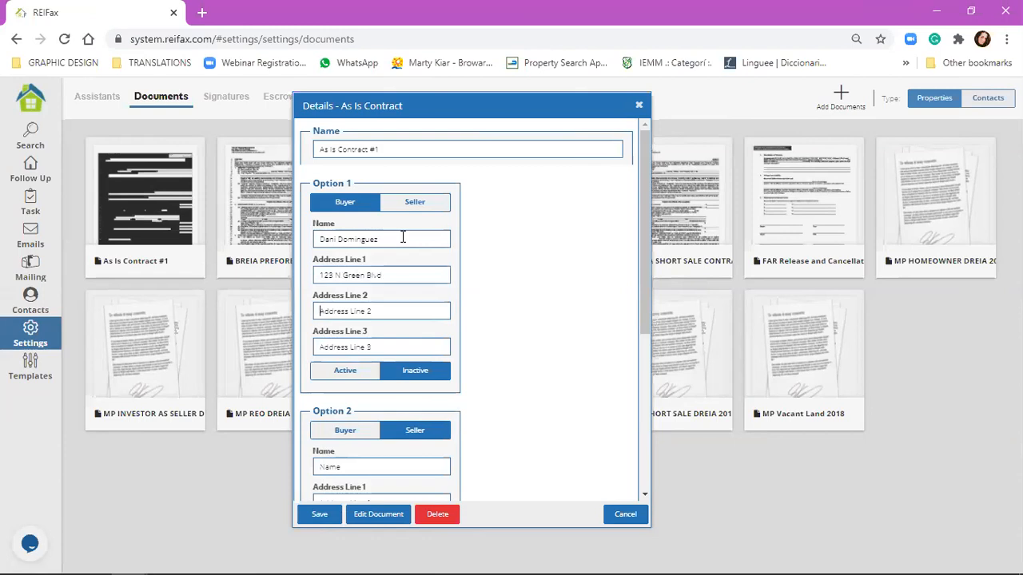
{"action": "type", "text": "Broward, Florida"}
{"action": "key", "text": "Tab"}
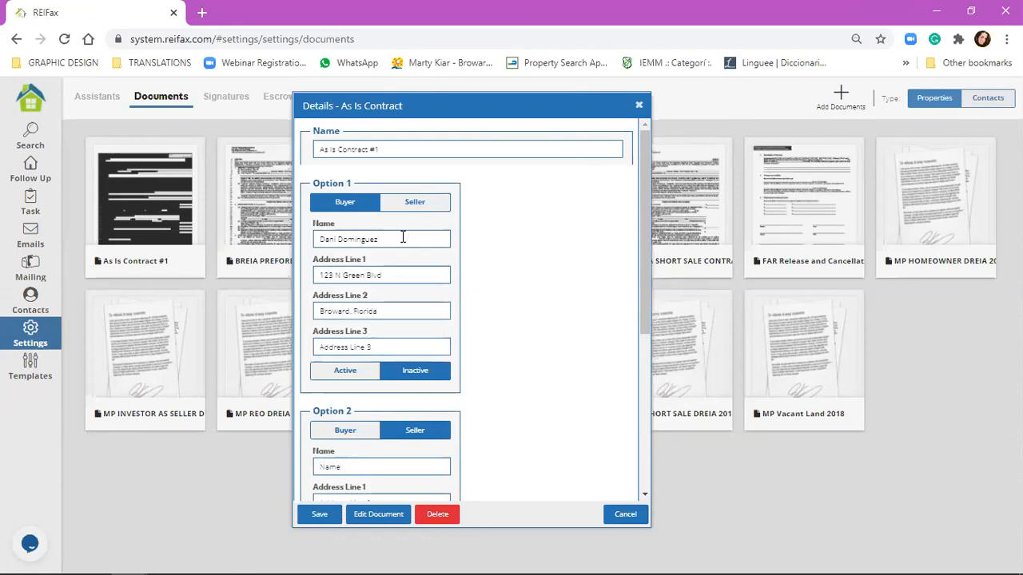
{"action": "type", "text": "33325"}
Step: Scroll down to Additional Info and set Acceptance Days to 15
{"action": "scroll", "coordinate": [386, 266], "scroll_direction": "down", "scroll_amount": 4}
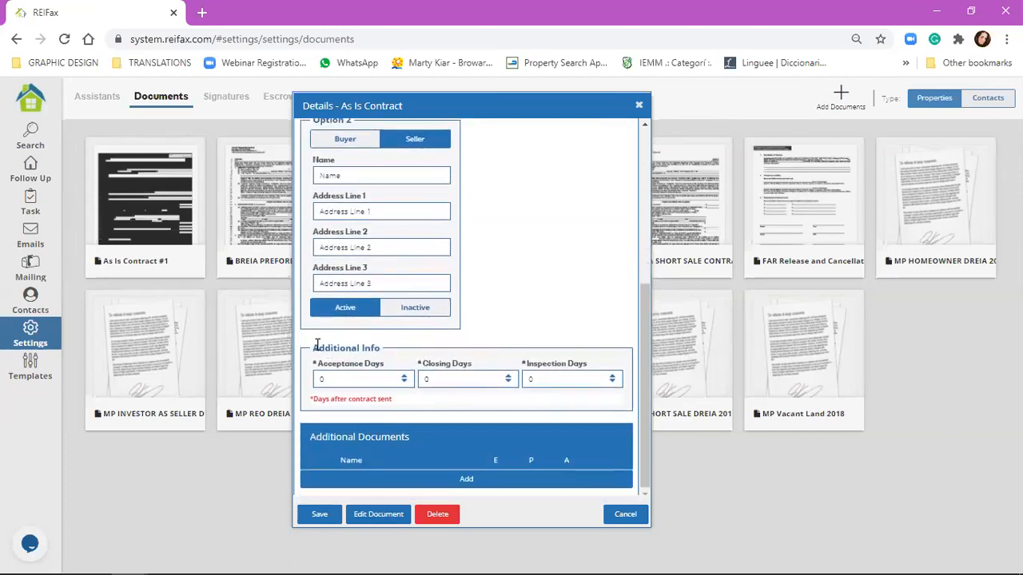
{"action": "left_click_drag", "start_coordinate": [313, 347], "coordinate": [382, 359]}
{"action": "left_click", "coordinate": [382, 352]}
{"action": "left_click", "coordinate": [405, 376]}
{"action": "type", "text": "5"}
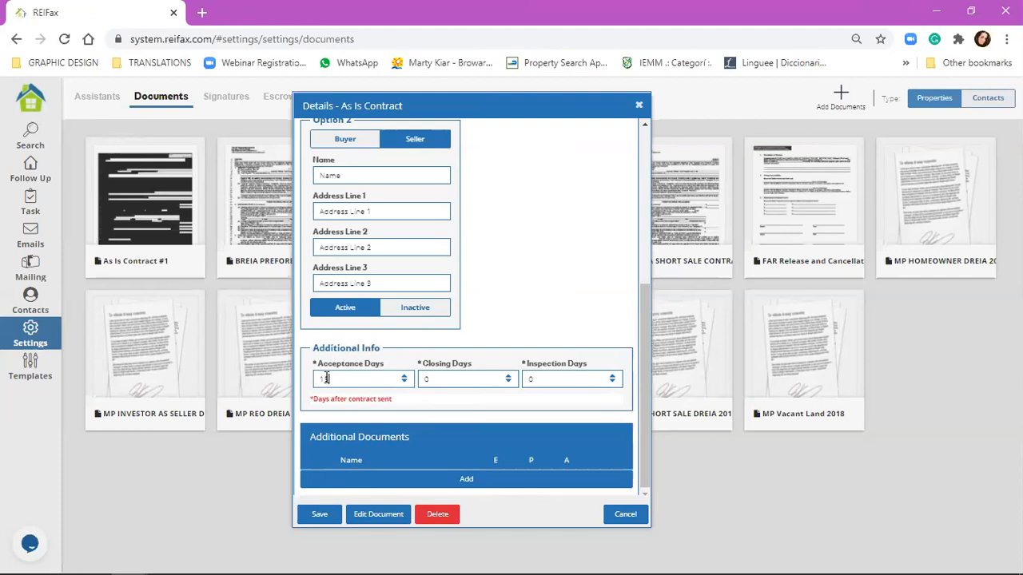
{"action": "double_click", "coordinate": [326, 378]}
Step: Save the As Is Contract #1 details
{"action": "left_click", "coordinate": [305, 519]}
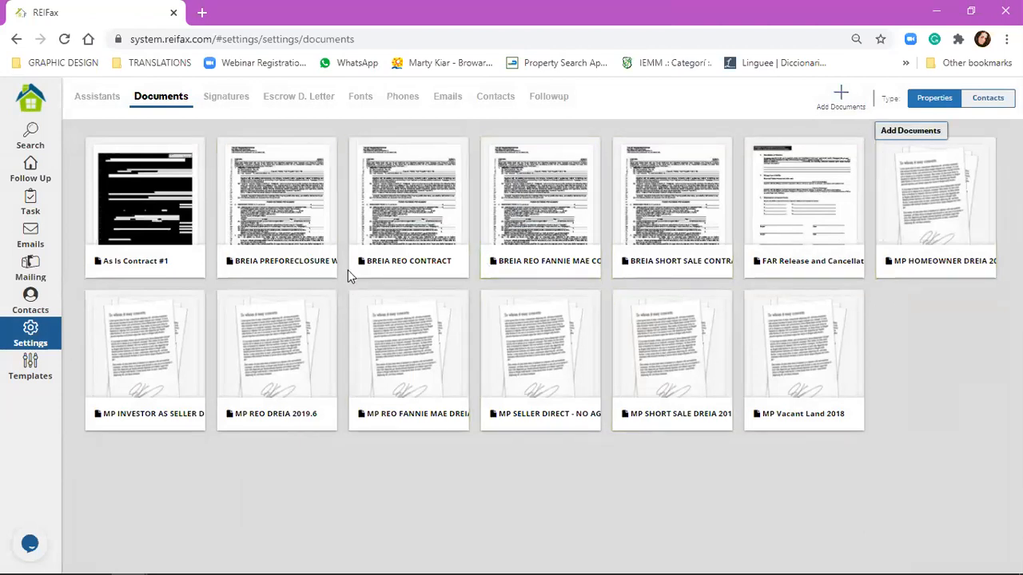
Step: Add the LBPD file from Downloads to the Documents library
{"action": "left_click", "coordinate": [202, 133]}
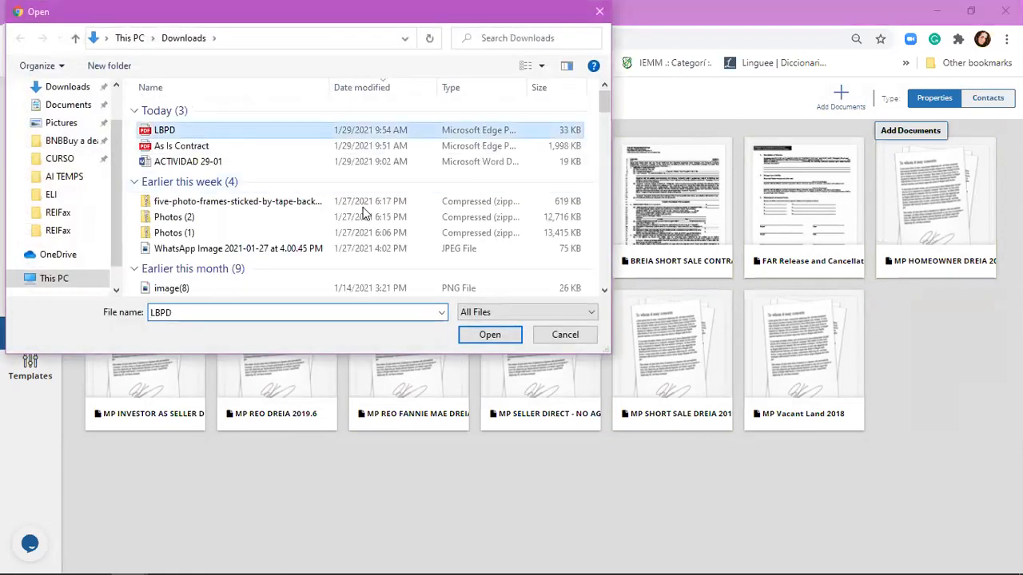
{"action": "left_click", "coordinate": [469, 334]}
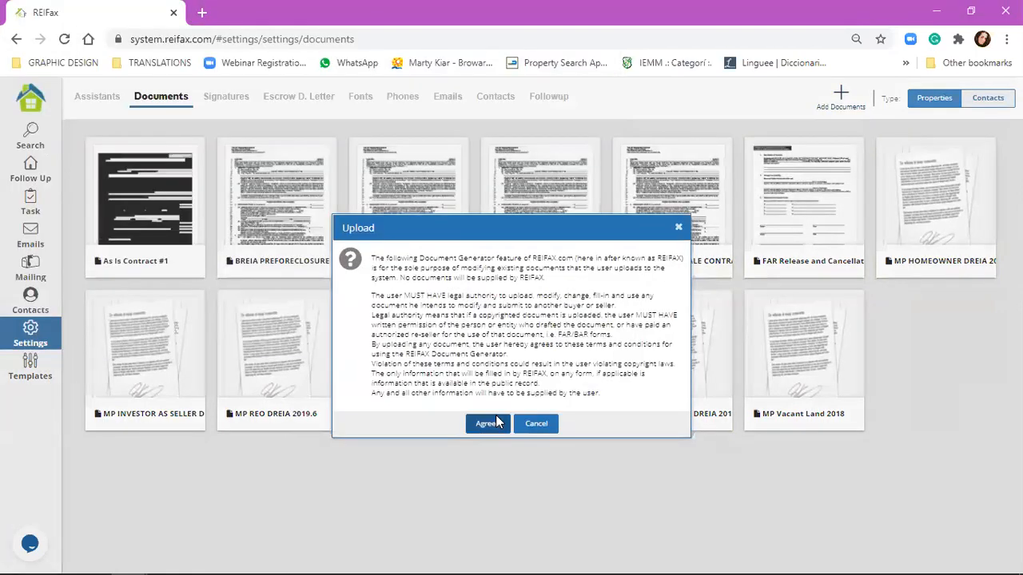
{"action": "left_click", "coordinate": [496, 422]}
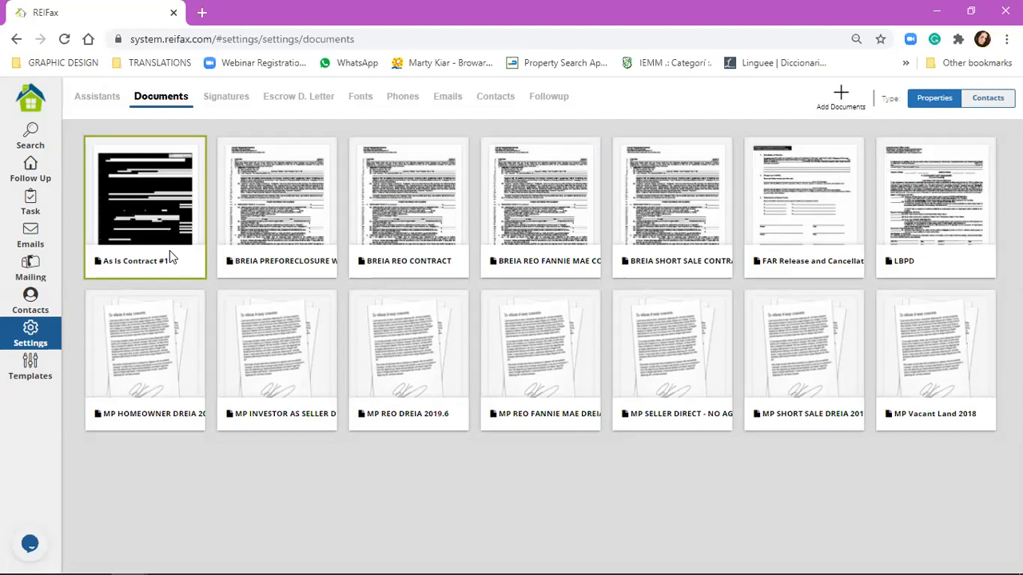
Step: Open As Is Contract #1's details and scroll down to Additional Documents
{"action": "left_click", "coordinate": [170, 250]}
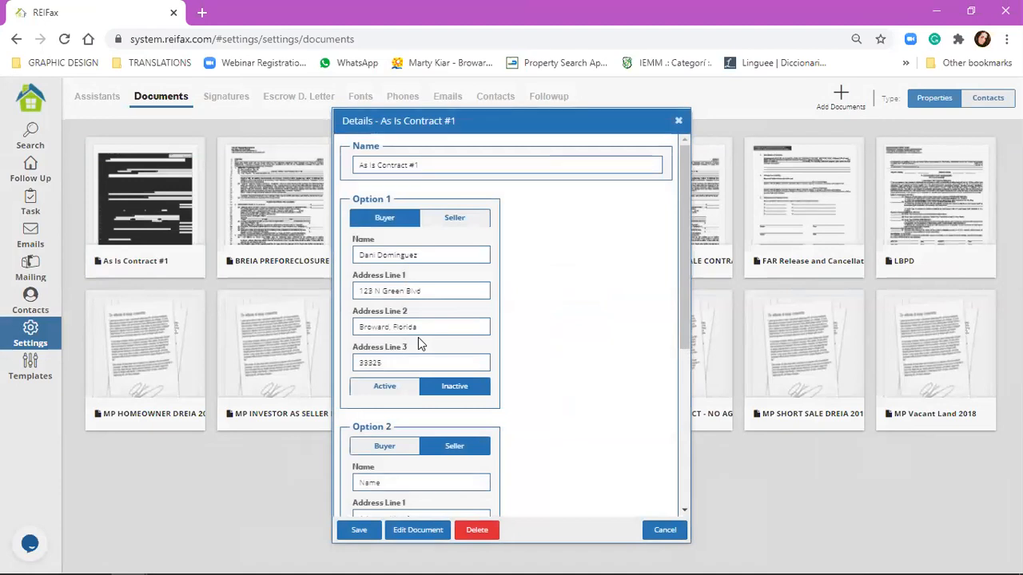
{"action": "scroll", "coordinate": [418, 339], "scroll_direction": "down", "scroll_amount": 4}
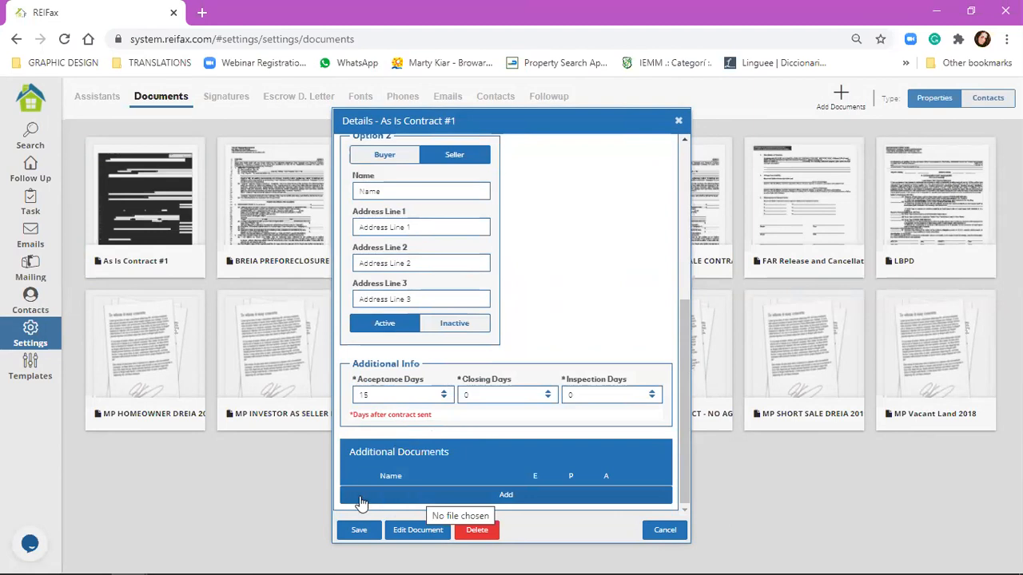
Step: Attach LBPD.pdf as an additional document, accepting the copyright warning, and include it with the contract
{"action": "left_click", "coordinate": [519, 495]}
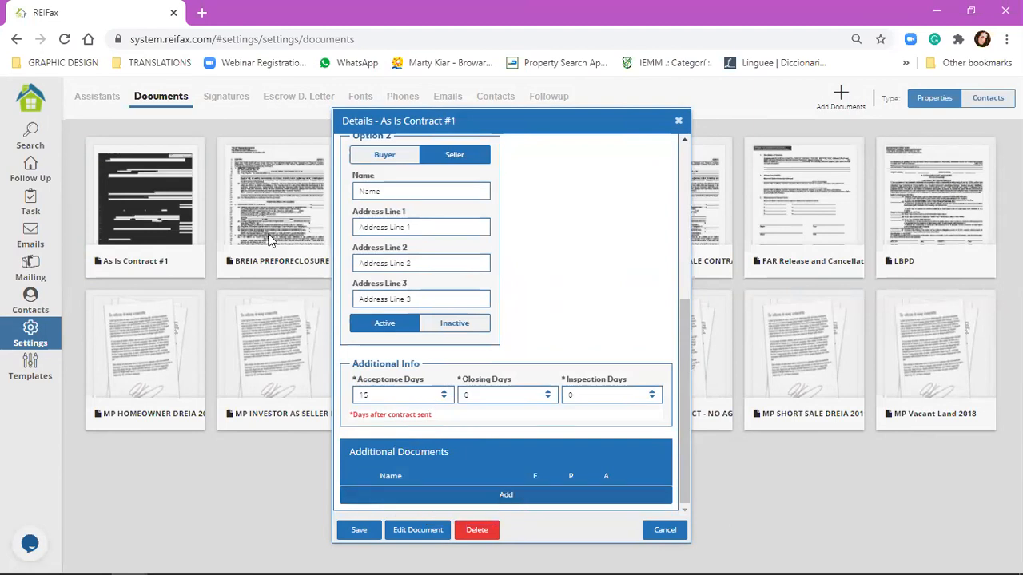
{"action": "left_click", "coordinate": [165, 130]}
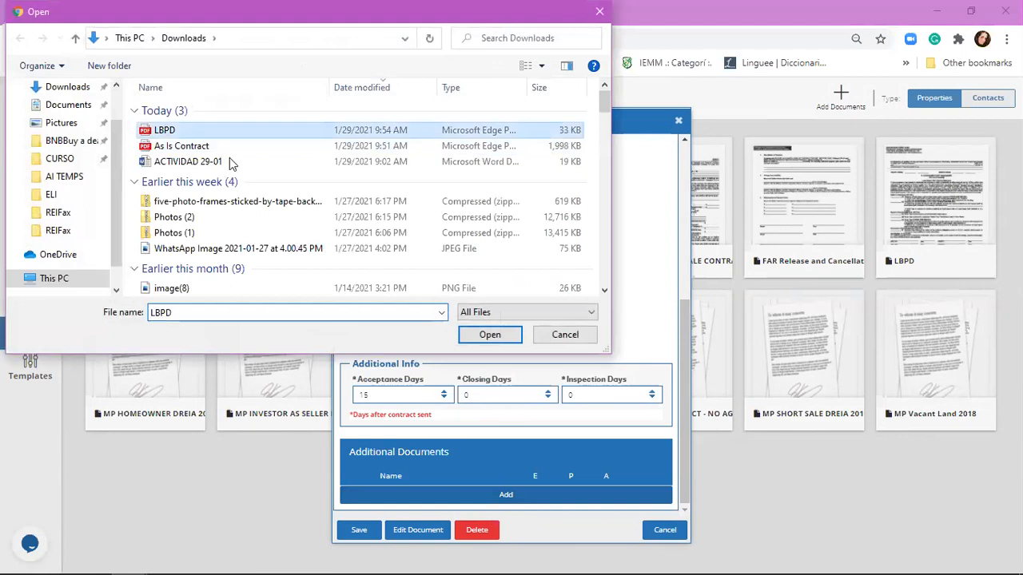
{"action": "left_click", "coordinate": [499, 336]}
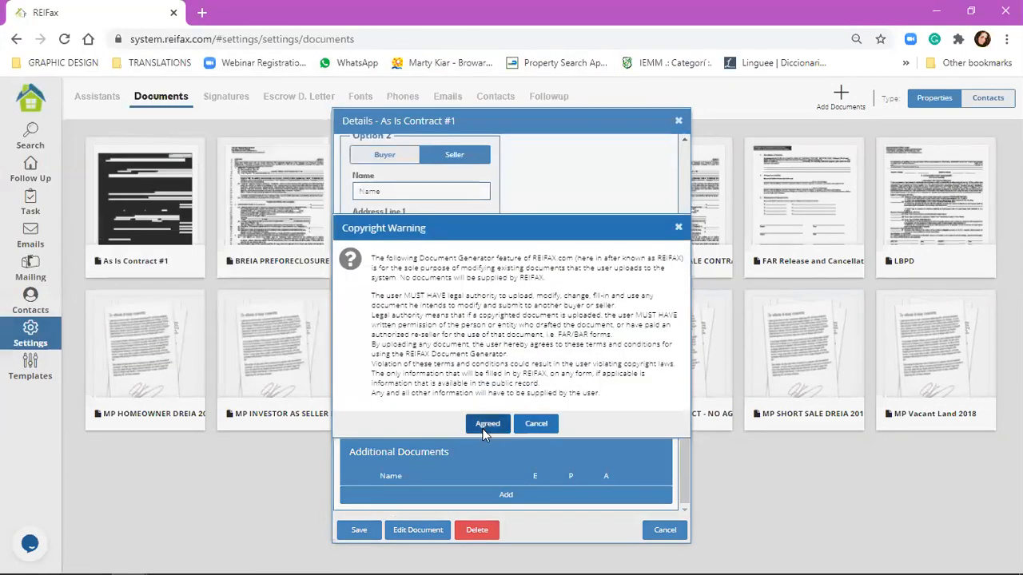
{"action": "left_click", "coordinate": [483, 426]}
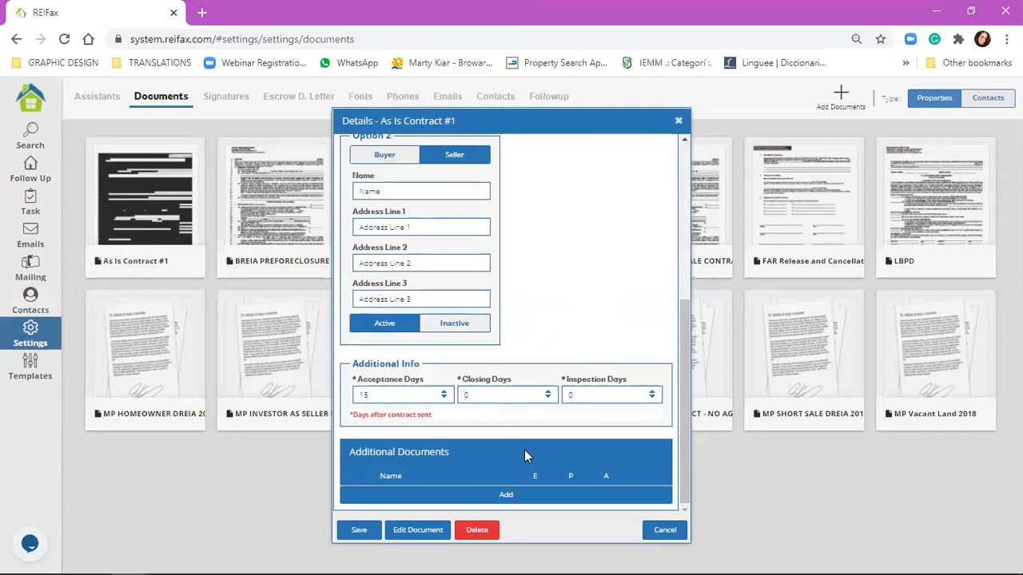
{"action": "left_click", "coordinate": [496, 494]}
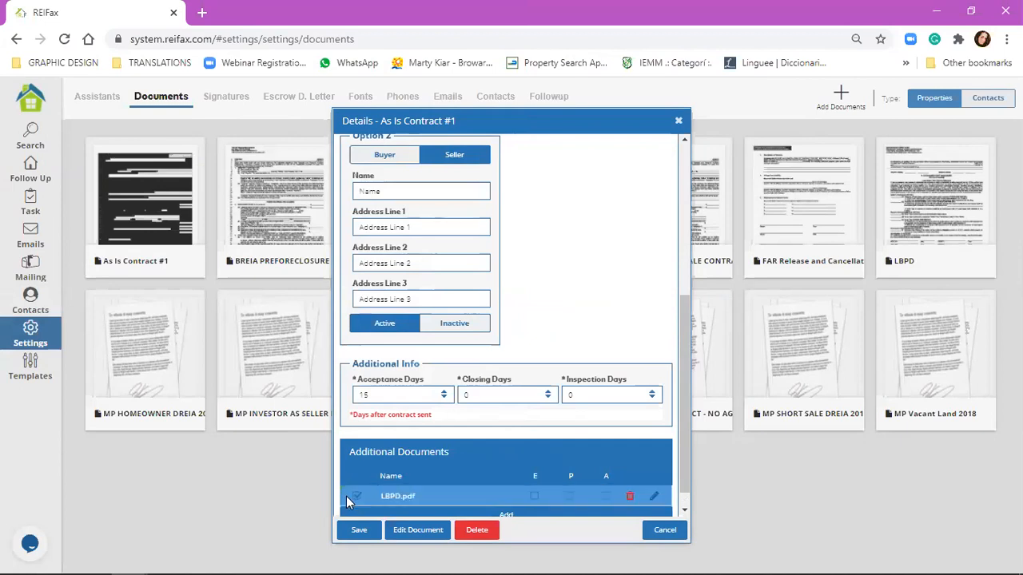
{"action": "left_click", "coordinate": [358, 495]}
Step: Mark LBPD.pdf as an addendum, save the contract settings, and go to the Follow Up list
{"action": "scroll", "coordinate": [519, 463], "scroll_direction": "down", "scroll_amount": 1}
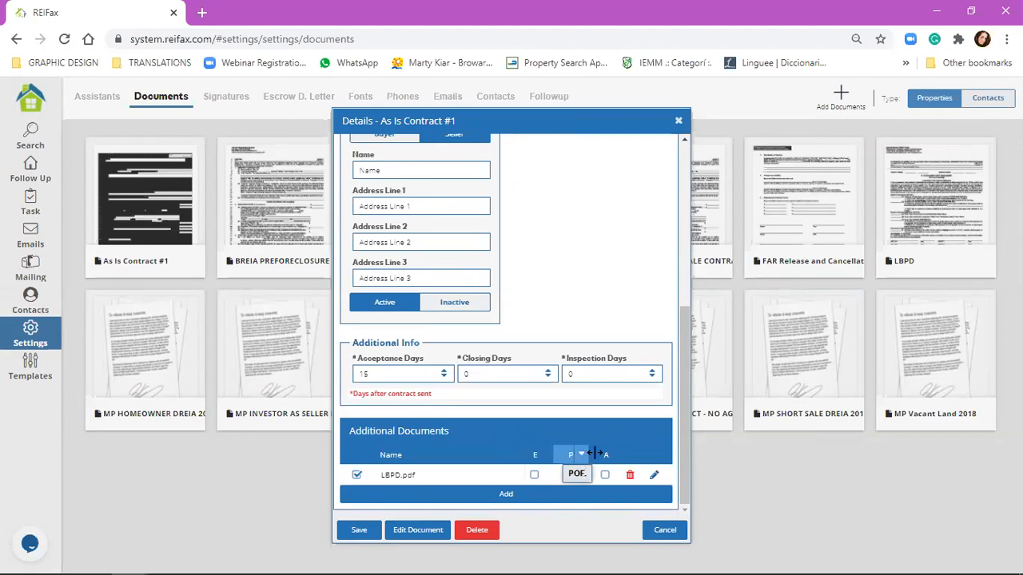
{"action": "left_click", "coordinate": [604, 475]}
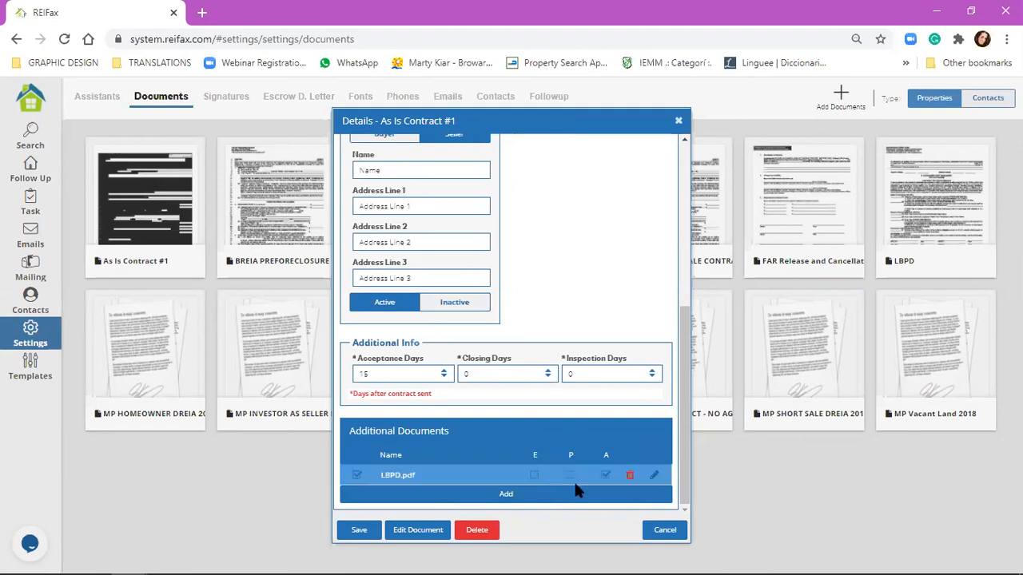
{"action": "left_click", "coordinate": [374, 538]}
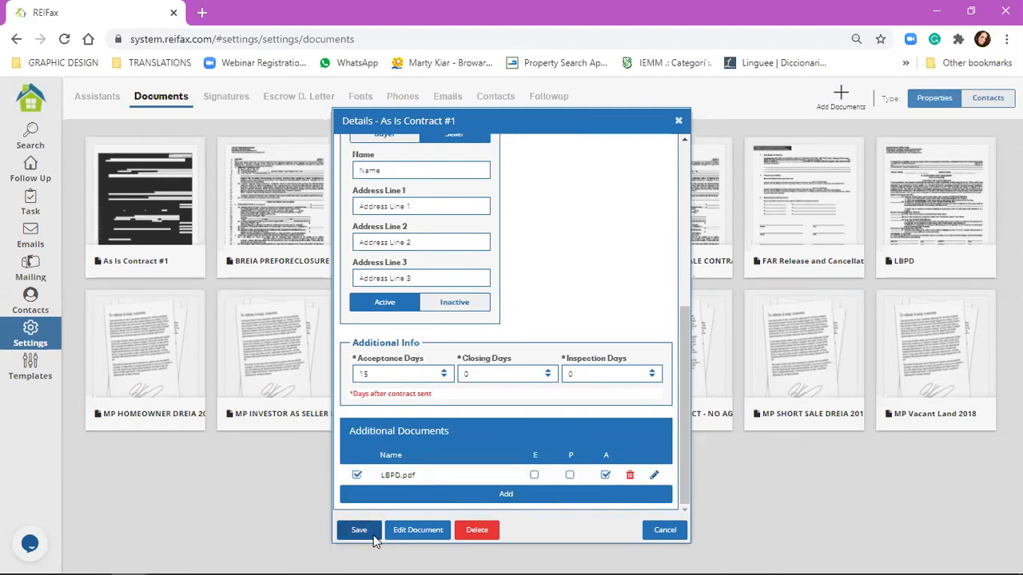
{"action": "left_click", "coordinate": [37, 183]}
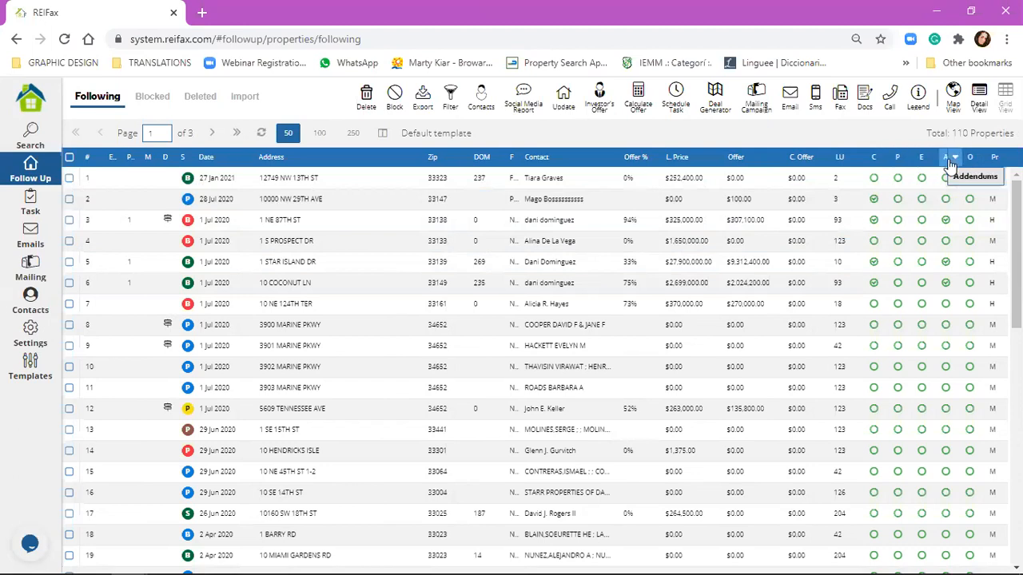
{"action": "left_click", "coordinate": [948, 282]}
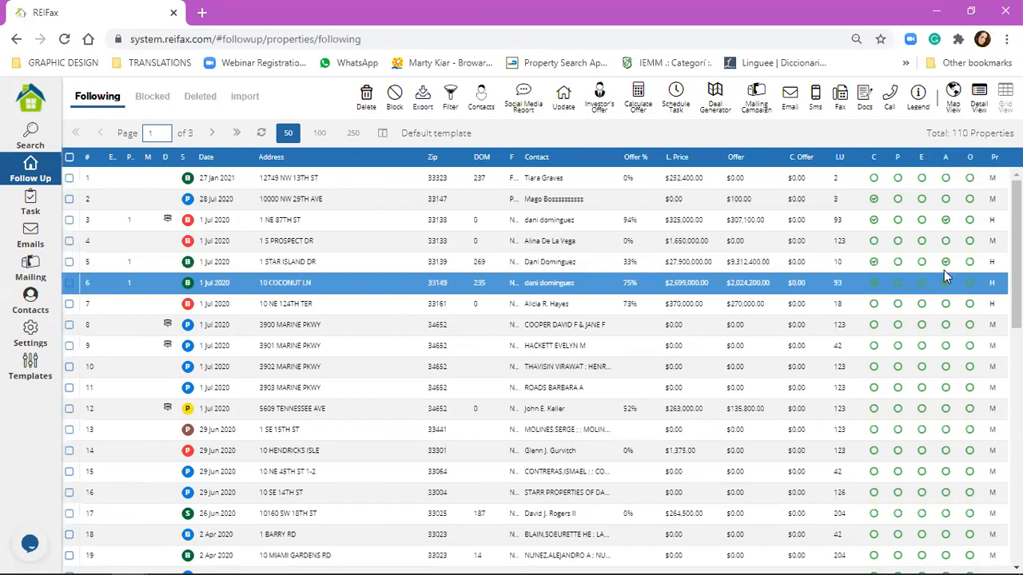
{"action": "scroll", "coordinate": [944, 271], "scroll_direction": "down", "scroll_amount": 7}
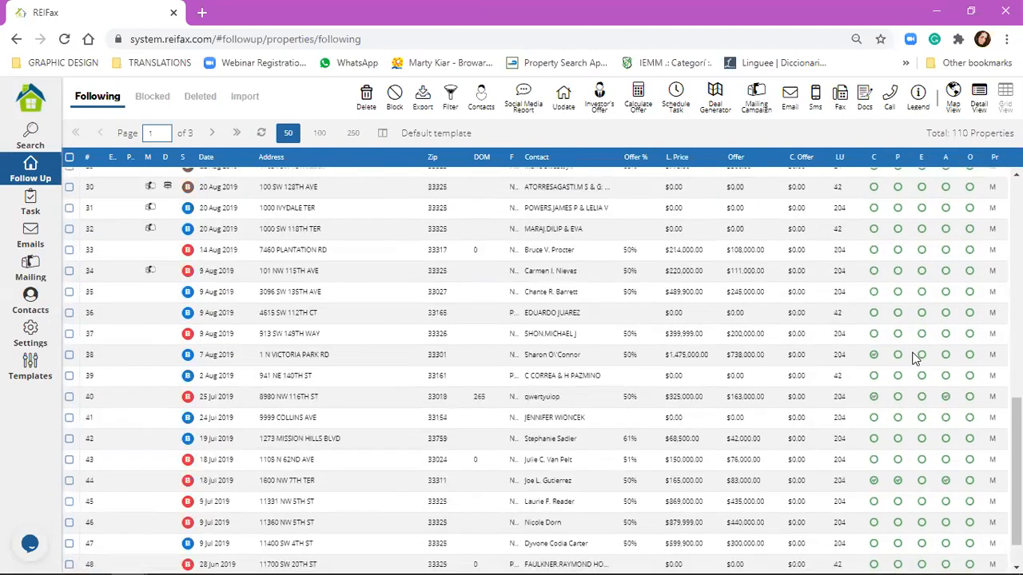
{"action": "left_click", "coordinate": [874, 439]}
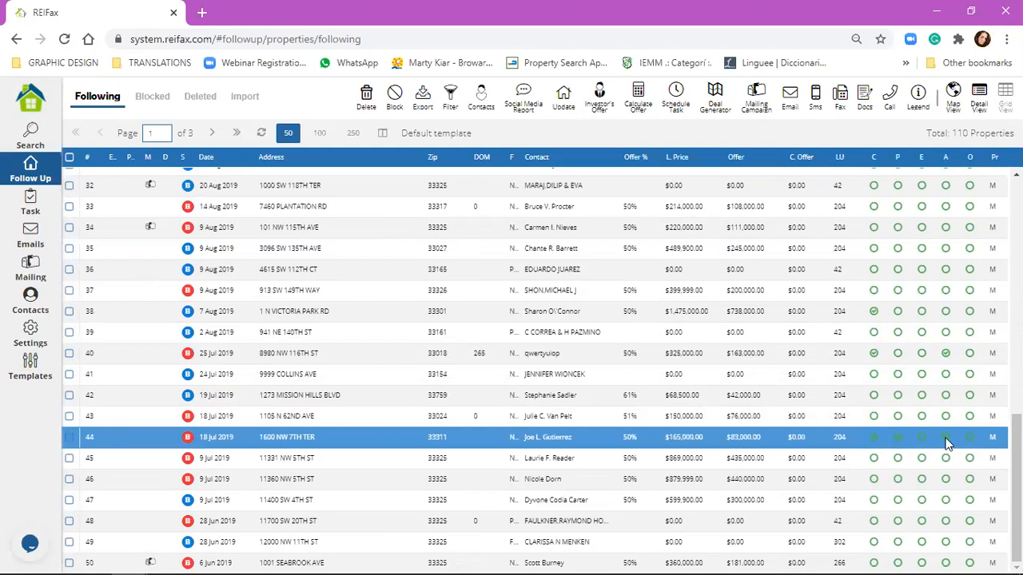
{"action": "left_click", "coordinate": [867, 413]}
{"action": "left_click", "coordinate": [888, 542]}
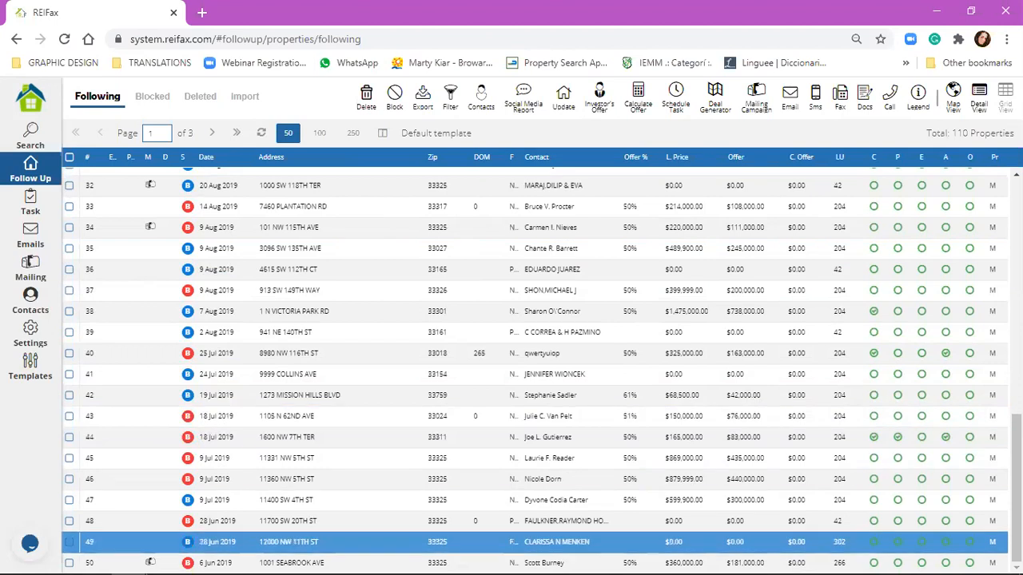
{"action": "left_click", "coordinate": [876, 438]}
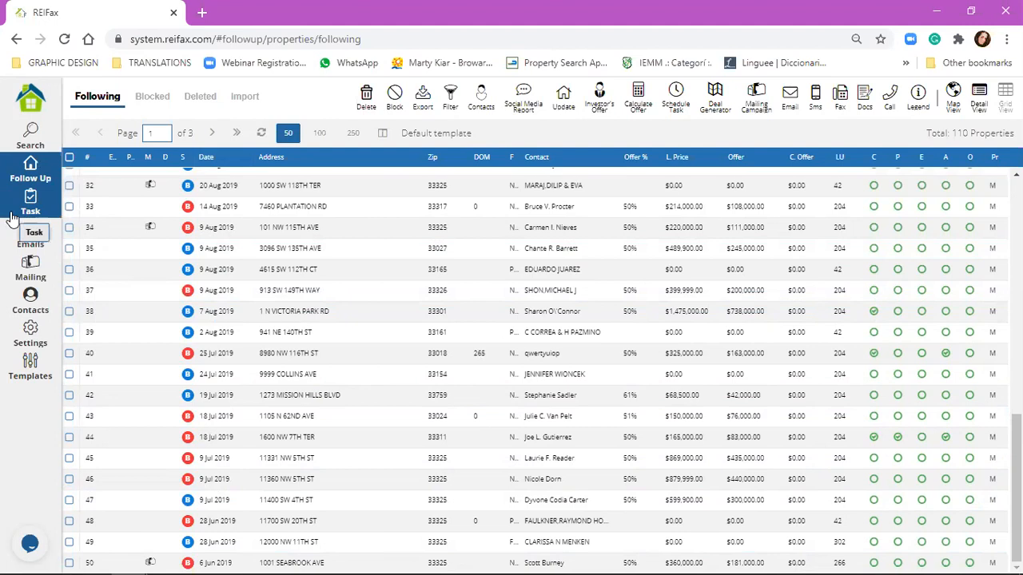
{"action": "left_click", "coordinate": [30, 332]}
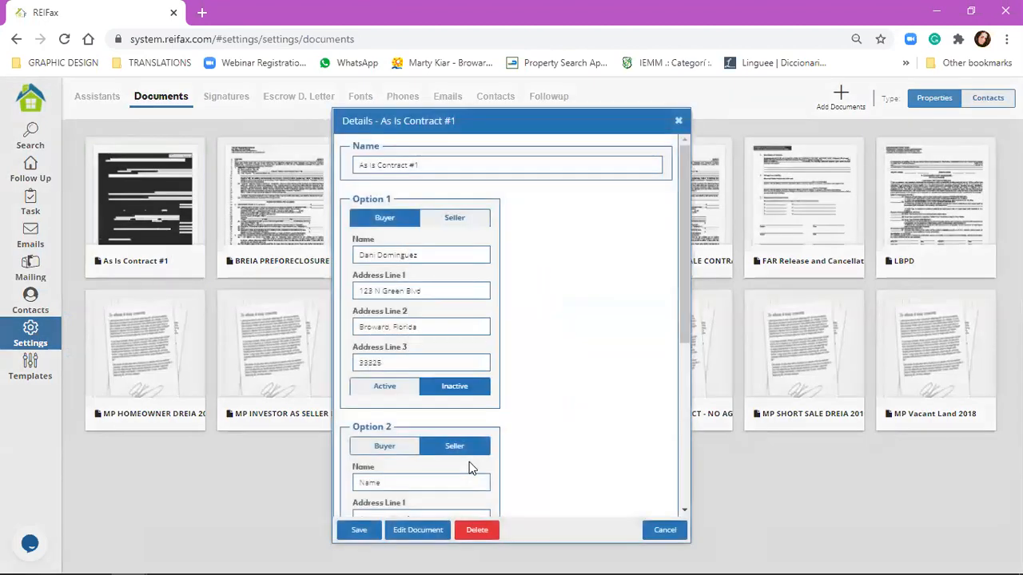
Step: Review As Is Contract #1's additional documents with LBPD.pdf attached, then open it in the editor
{"action": "scroll", "coordinate": [471, 467], "scroll_direction": "down", "scroll_amount": 4}
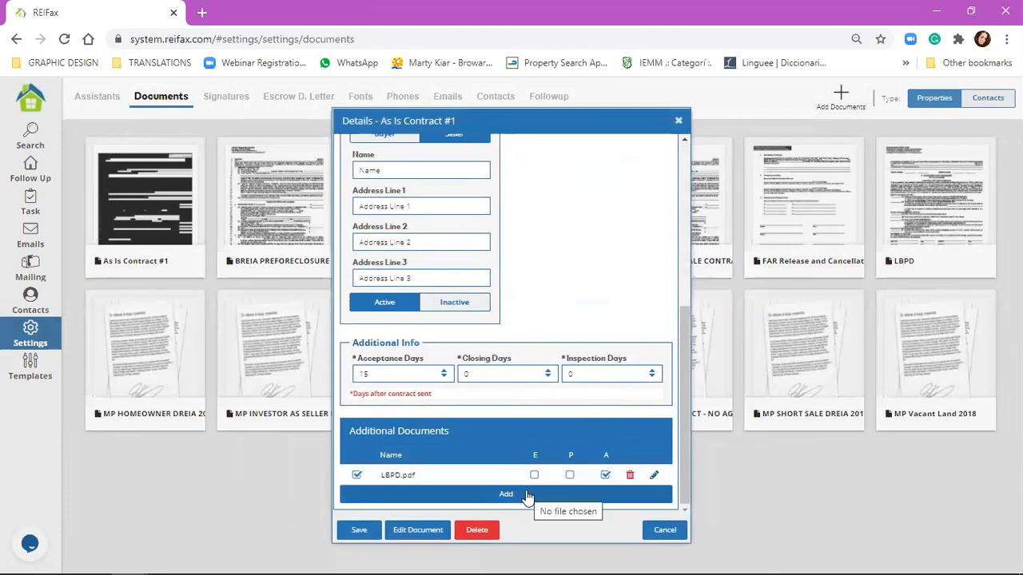
{"action": "left_click", "coordinate": [497, 497]}
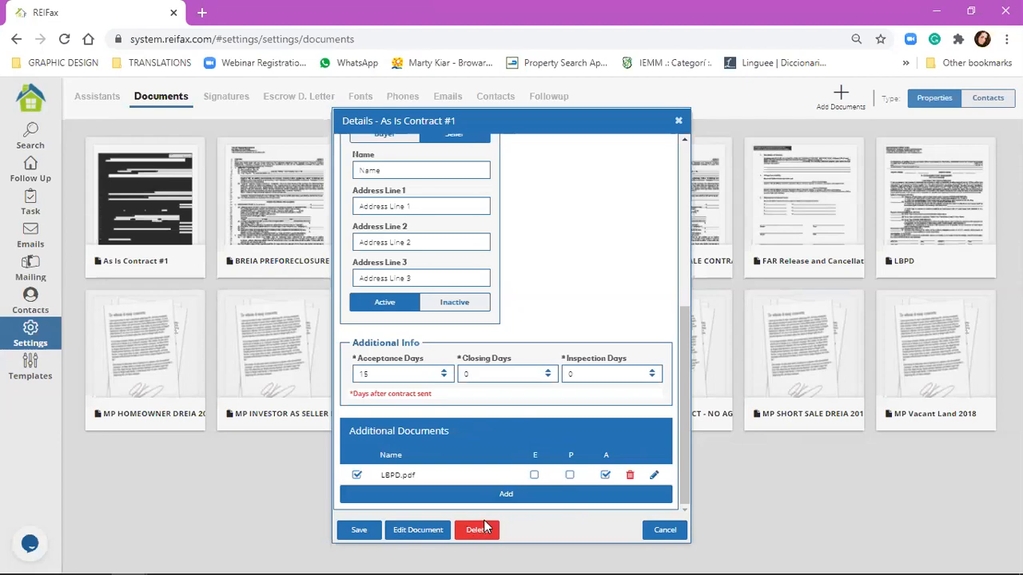
{"action": "left_click", "coordinate": [432, 532]}
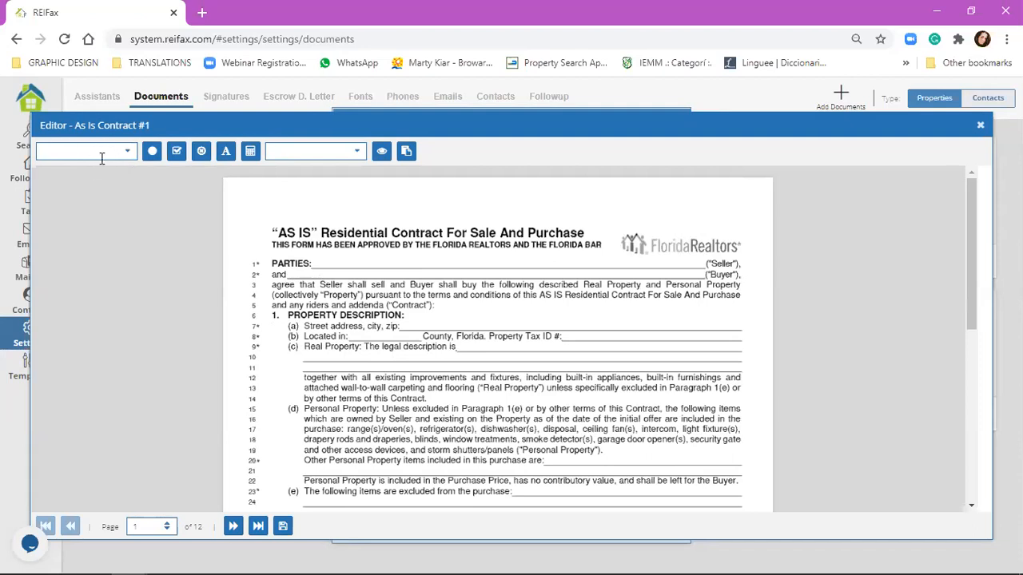
Step: Show the dropdown of available merge fields in the contract editor
{"action": "left_click", "coordinate": [101, 157]}
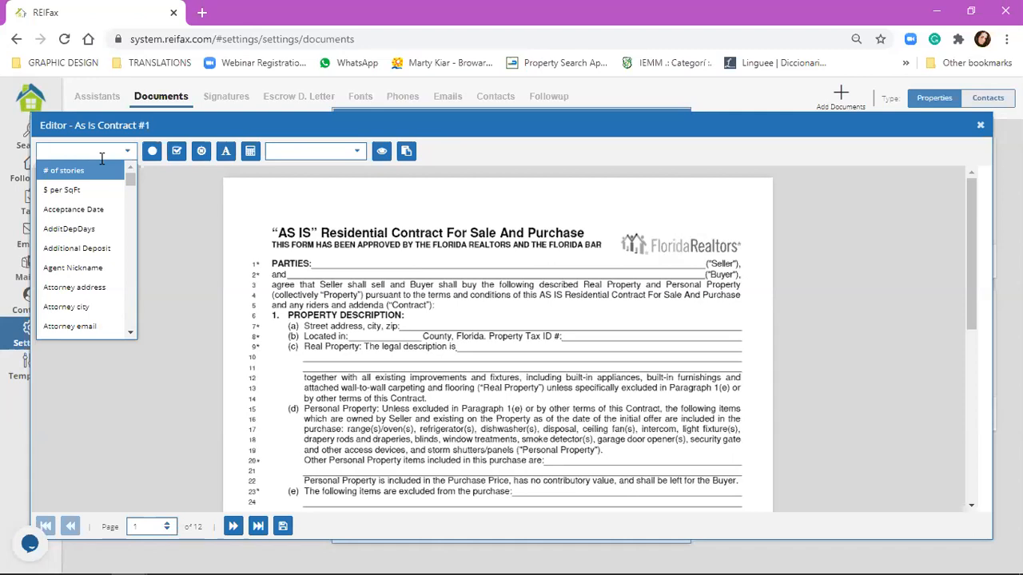
Step: Drag the Seller Name merge field onto the Seller blank on Parties line 1
{"action": "left_click", "coordinate": [342, 267]}
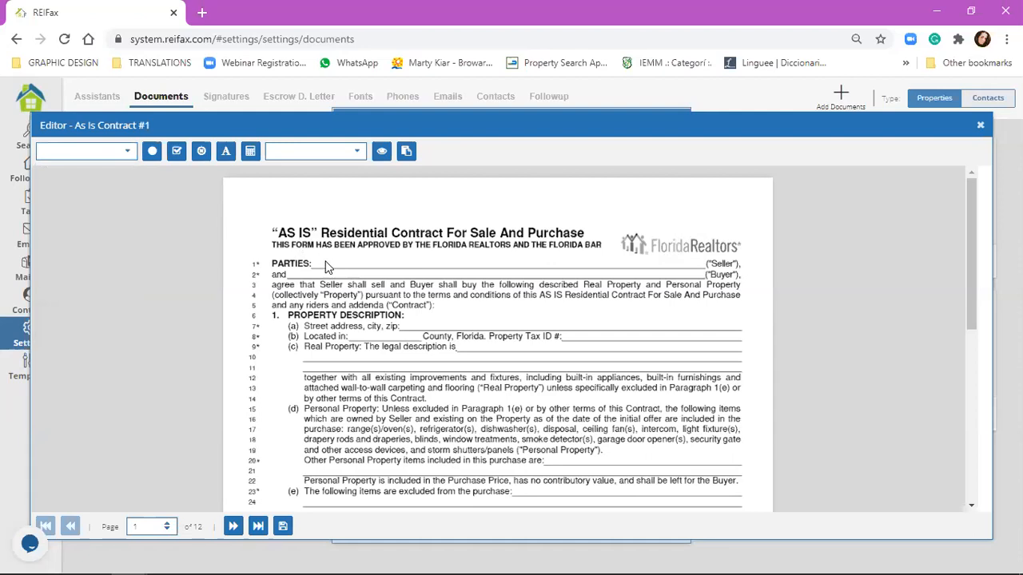
{"action": "left_click", "coordinate": [124, 152]}
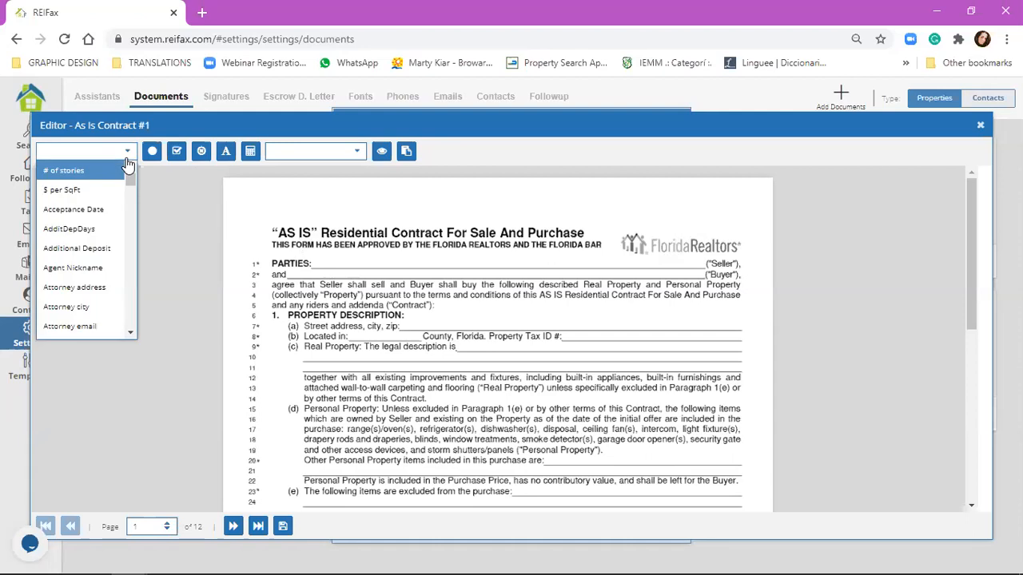
{"action": "scroll", "coordinate": [94, 258], "scroll_direction": "down", "scroll_amount": 7}
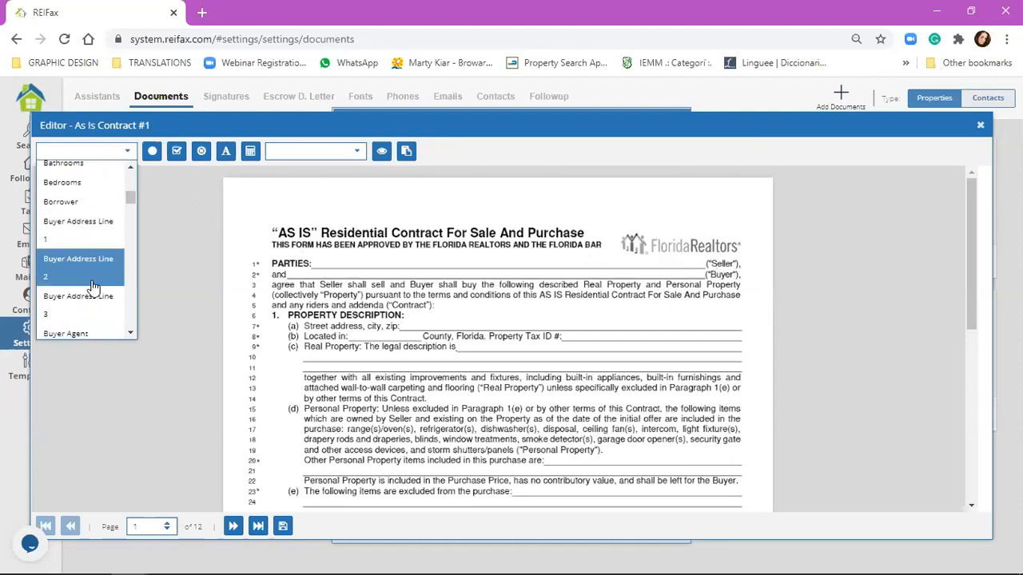
{"action": "scroll", "coordinate": [94, 283], "scroll_direction": "down", "scroll_amount": 5}
{"action": "scroll", "coordinate": [93, 288], "scroll_direction": "down", "scroll_amount": 10}
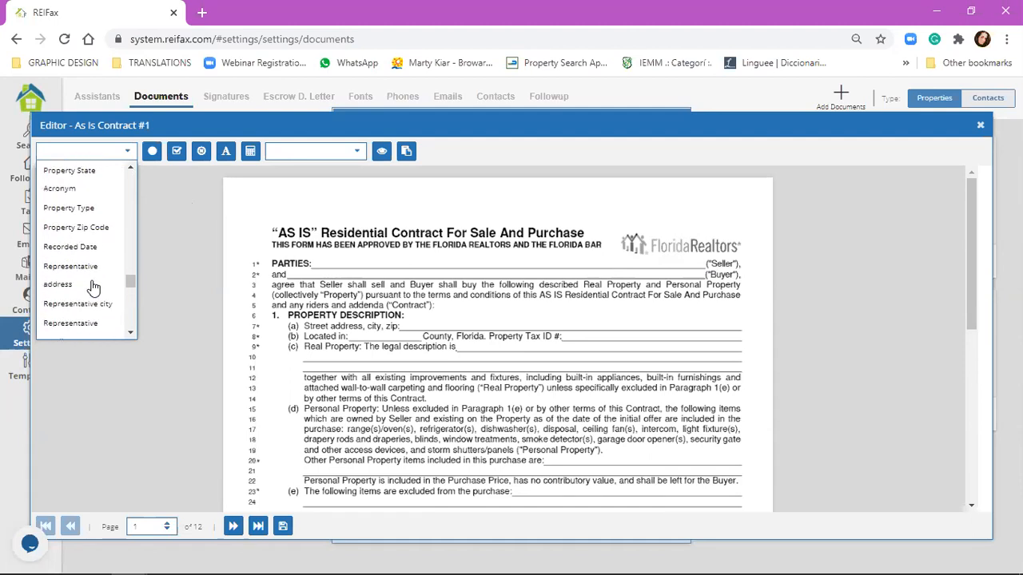
{"action": "scroll", "coordinate": [94, 287], "scroll_direction": "down", "scroll_amount": 6}
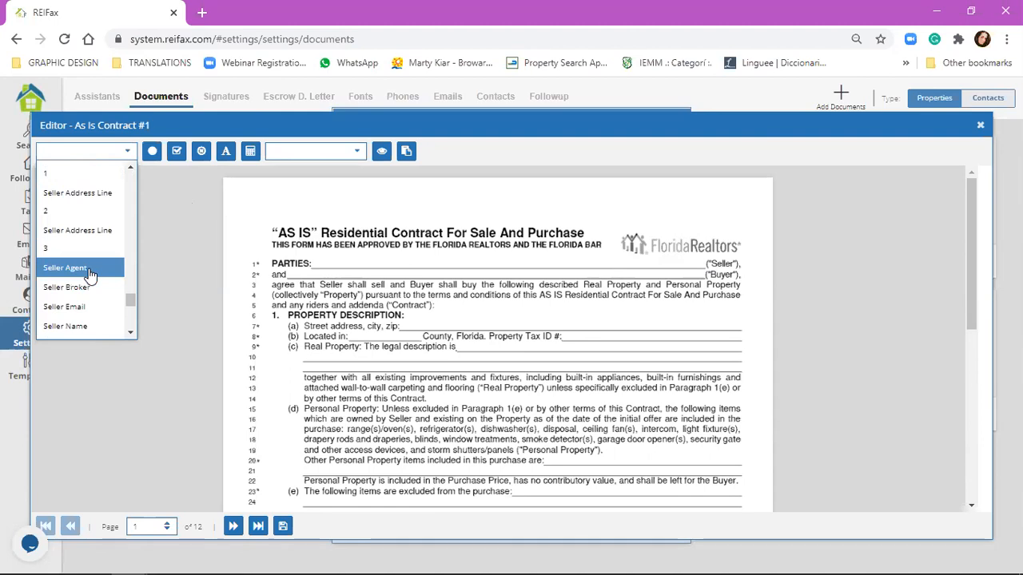
{"action": "left_click_drag", "start_coordinate": [90, 326], "coordinate": [303, 276]}
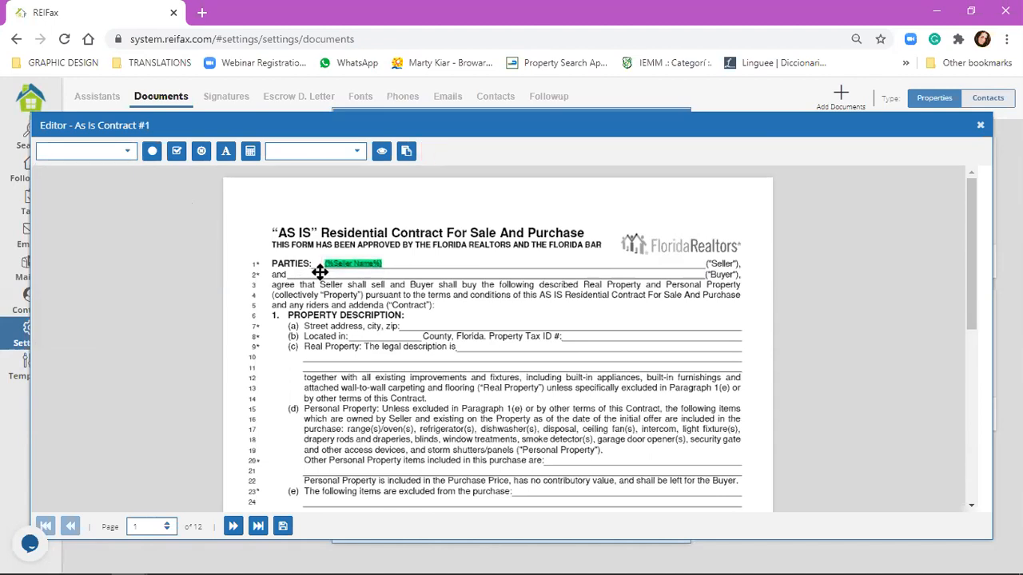
Step: Insert the Buyer Name merge field and position it on the Buyer blank of line 2
{"action": "left_click", "coordinate": [114, 153]}
{"action": "scroll", "coordinate": [109, 248], "scroll_direction": "down", "scroll_amount": 1}
{"action": "scroll", "coordinate": [107, 248], "scroll_direction": "up", "scroll_amount": 1}
{"action": "scroll", "coordinate": [107, 249], "scroll_direction": "down", "scroll_amount": 1}
{"action": "scroll", "coordinate": [107, 249], "scroll_direction": "down", "scroll_amount": 3}
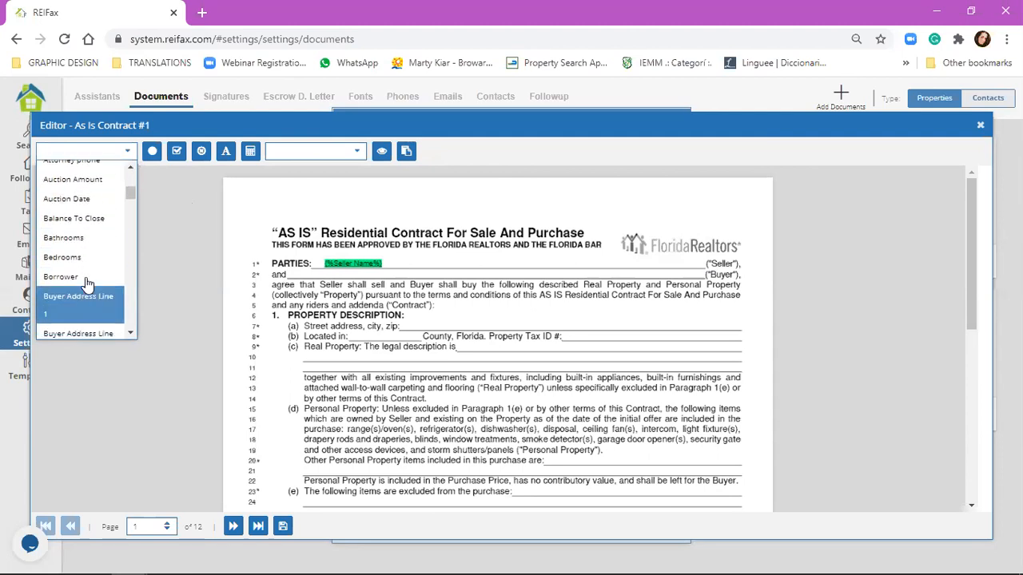
{"action": "left_click_drag", "start_coordinate": [232, 129], "coordinate": [86, 246]}
{"action": "scroll", "coordinate": [86, 245], "scroll_direction": "down", "scroll_amount": 1}
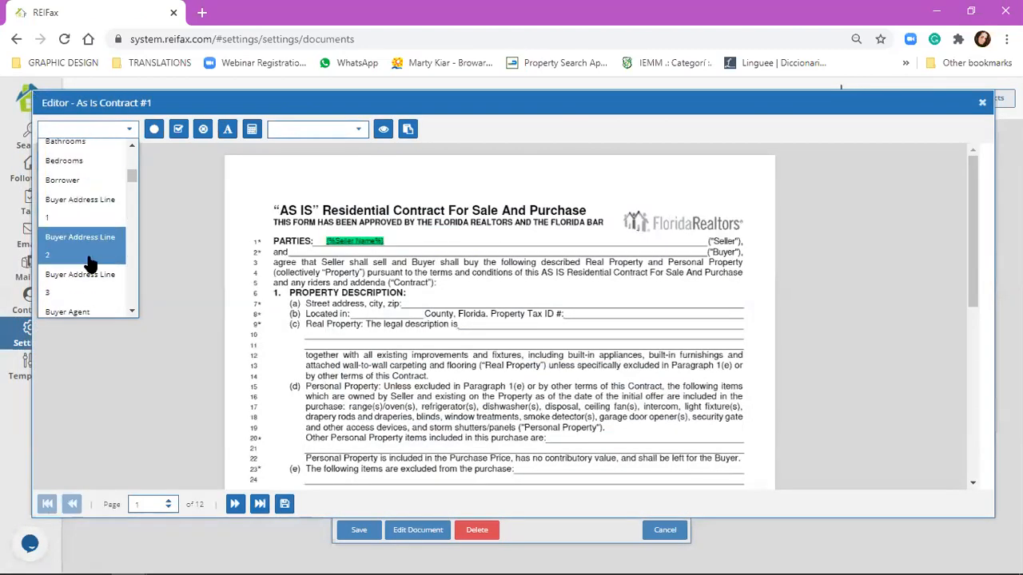
{"action": "scroll", "coordinate": [86, 308], "scroll_direction": "down", "scroll_amount": 1}
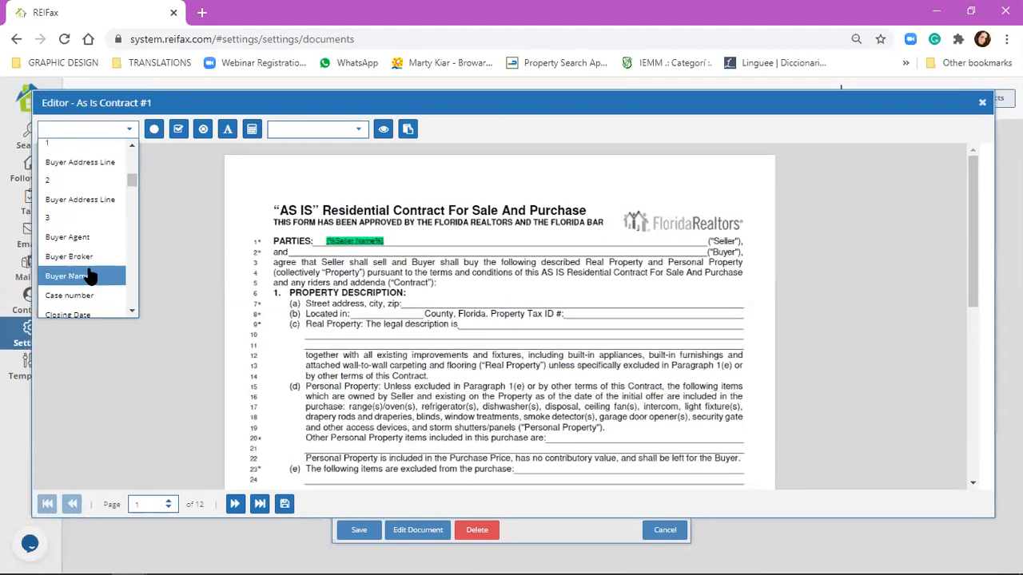
{"action": "left_click", "coordinate": [85, 276]}
{"action": "left_click", "coordinate": [352, 254]}
{"action": "left_click_drag", "start_coordinate": [352, 254], "coordinate": [344, 253]}
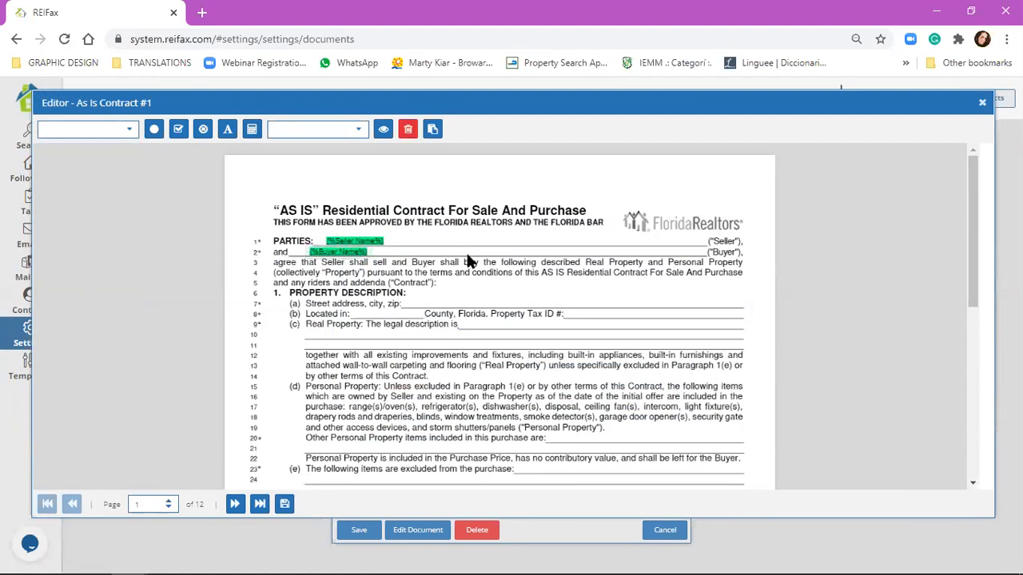
{"action": "left_click", "coordinate": [433, 310]}
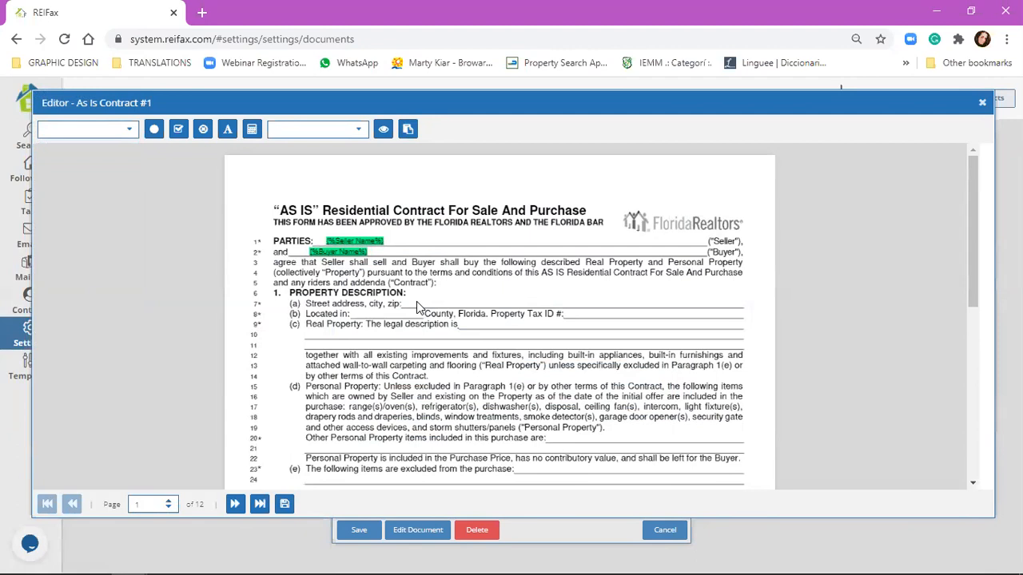
Step: Place the Property Address merge field on the street address blank of line 7
{"action": "left_click", "coordinate": [120, 131]}
{"action": "scroll", "coordinate": [119, 231], "scroll_direction": "down", "scroll_amount": 3}
{"action": "scroll", "coordinate": [118, 240], "scroll_direction": "down", "scroll_amount": 10}
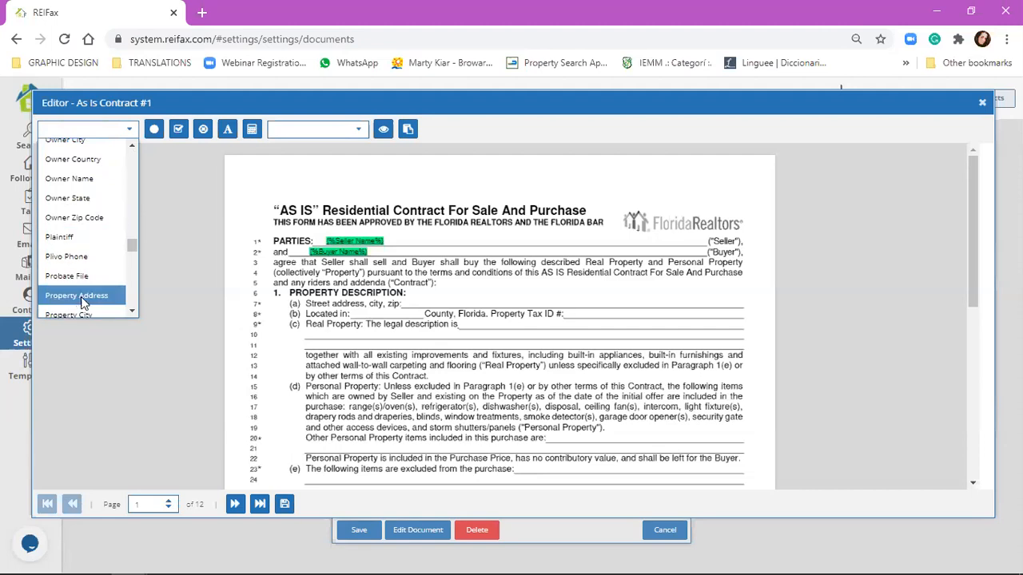
{"action": "left_click", "coordinate": [80, 295]}
{"action": "left_click", "coordinate": [425, 302]}
{"action": "left_click_drag", "start_coordinate": [426, 303], "coordinate": [424, 301]}
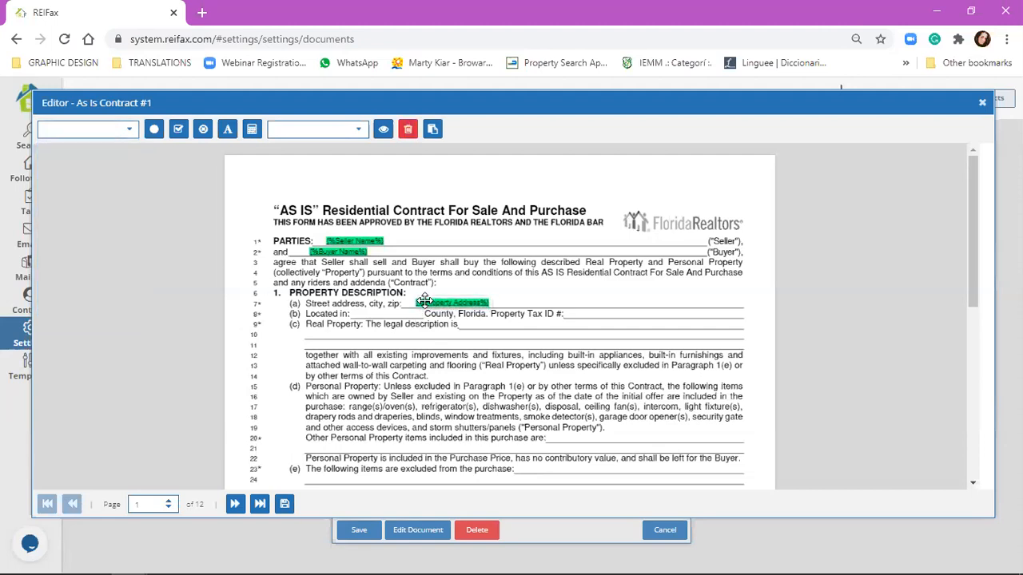
{"action": "left_click", "coordinate": [516, 311]}
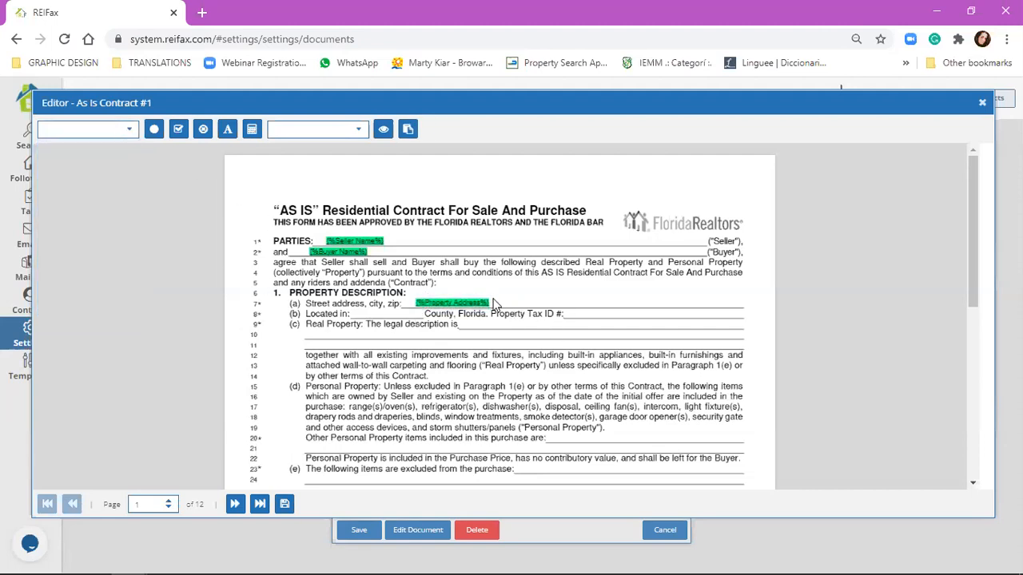
Step: Insert Property City and position it beside the address on line 7
{"action": "left_click", "coordinate": [118, 130]}
{"action": "scroll", "coordinate": [112, 299], "scroll_direction": "down", "scroll_amount": 15}
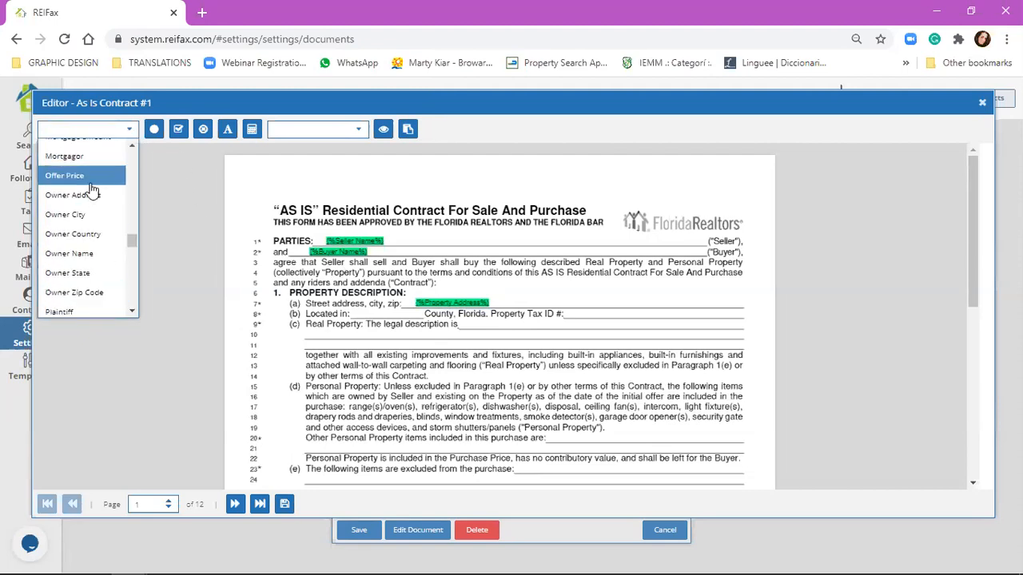
{"action": "scroll", "coordinate": [104, 180], "scroll_direction": "down", "scroll_amount": 7}
{"action": "left_click", "coordinate": [88, 237]}
{"action": "left_click_drag", "start_coordinate": [547, 306], "coordinate": [540, 302]}
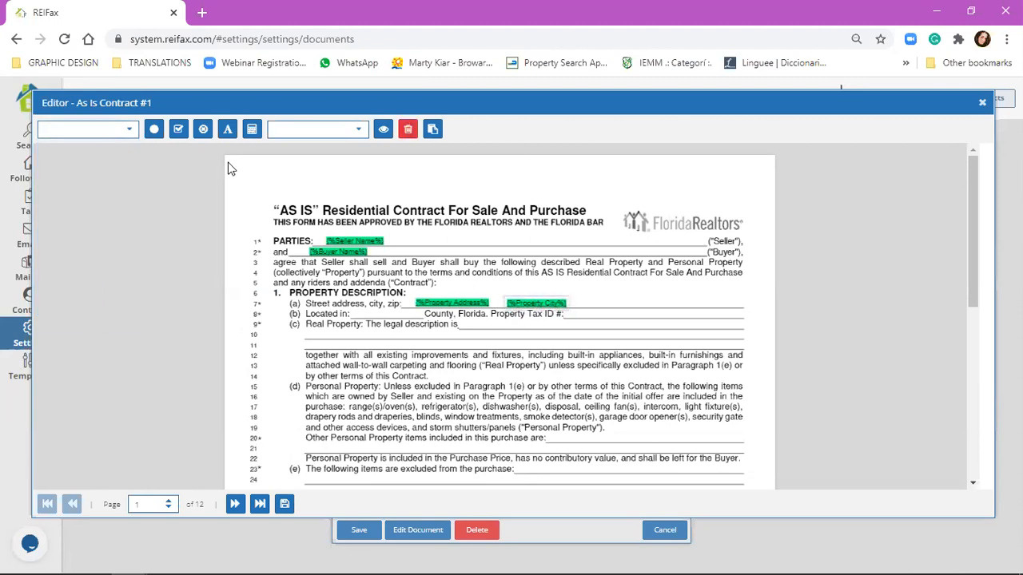
{"action": "left_click", "coordinate": [240, 205]}
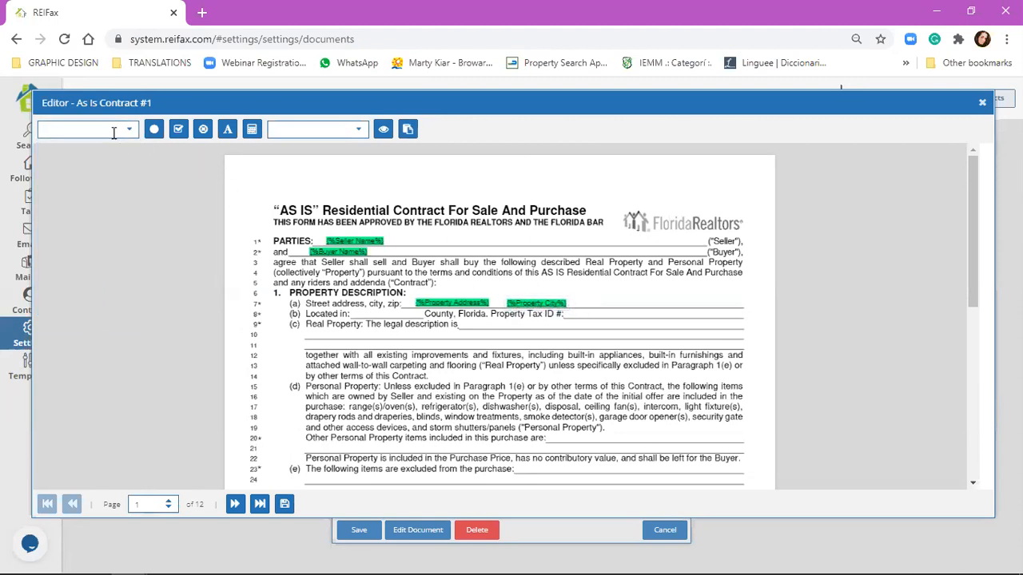
Step: Place the Property Zip Code merge field at the end of line 7
{"action": "left_click", "coordinate": [113, 129]}
{"action": "scroll", "coordinate": [113, 232], "scroll_direction": "down", "scroll_amount": 5}
{"action": "scroll", "coordinate": [113, 241], "scroll_direction": "down", "scroll_amount": 10}
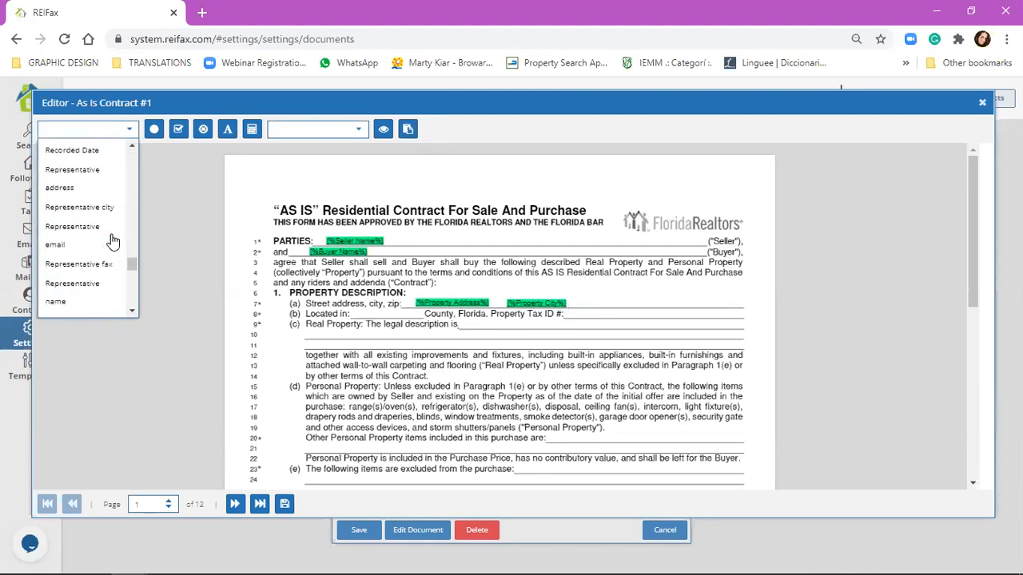
{"action": "scroll", "coordinate": [113, 242], "scroll_direction": "up", "scroll_amount": 3}
{"action": "scroll", "coordinate": [112, 241], "scroll_direction": "up", "scroll_amount": 5}
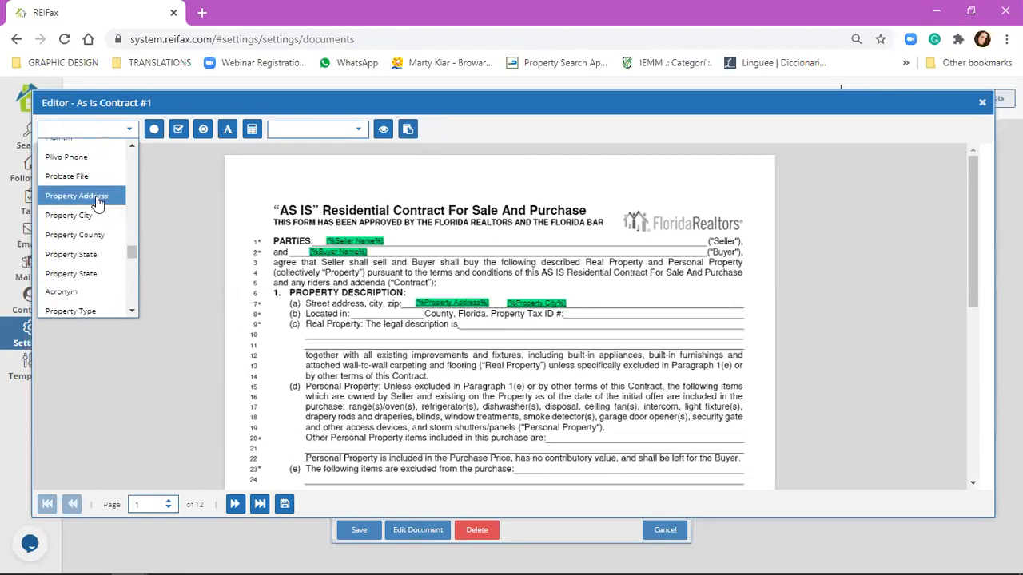
{"action": "scroll", "coordinate": [99, 202], "scroll_direction": "down", "scroll_amount": 2}
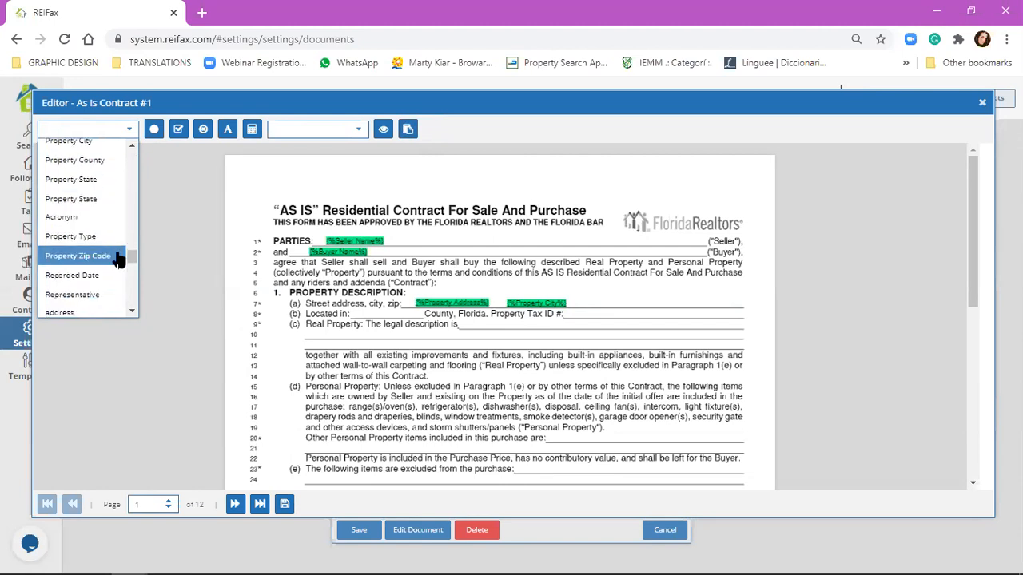
{"action": "left_click_drag", "start_coordinate": [468, 306], "coordinate": [609, 307]}
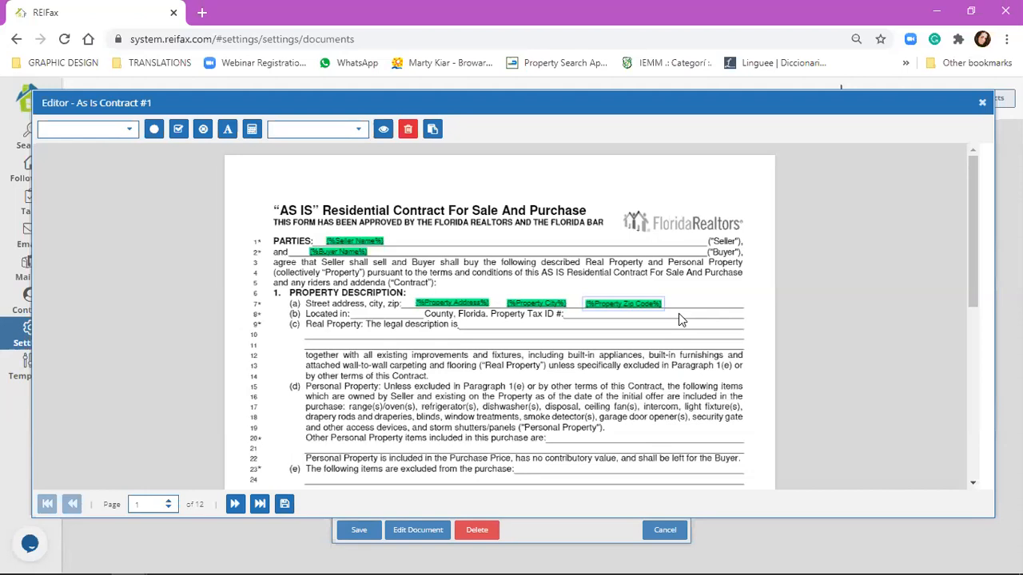
{"action": "left_click", "coordinate": [513, 327]}
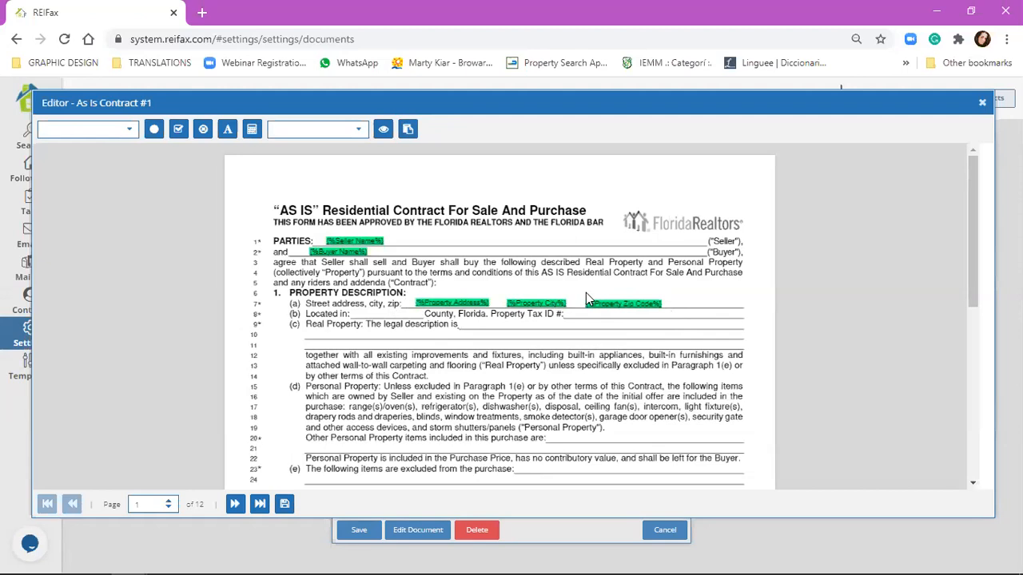
{"action": "left_click", "coordinate": [463, 302]}
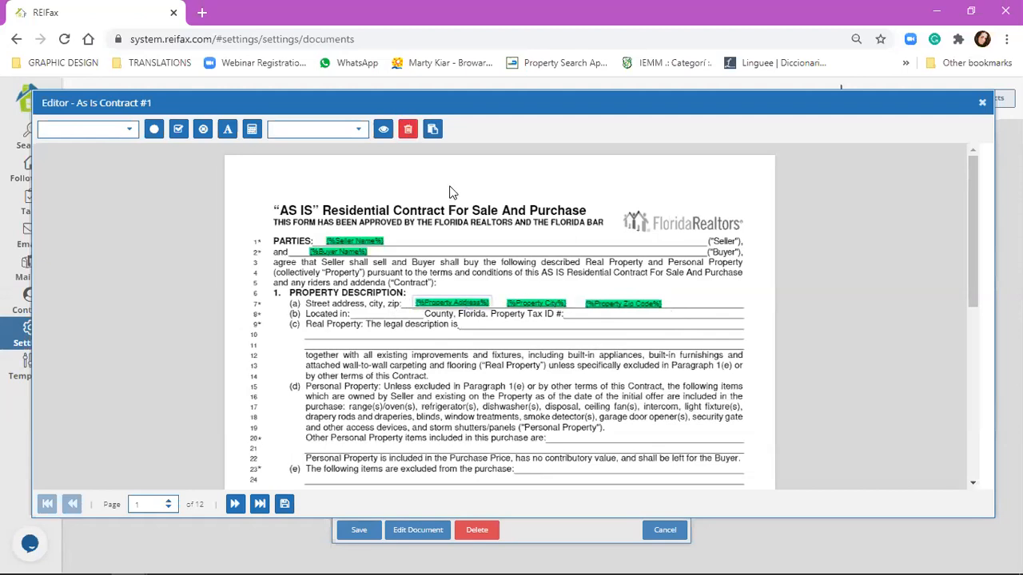
Step: Delete the separate Property Address, Property City and Property Zip Code fields from line 7
{"action": "left_click", "coordinate": [406, 130]}
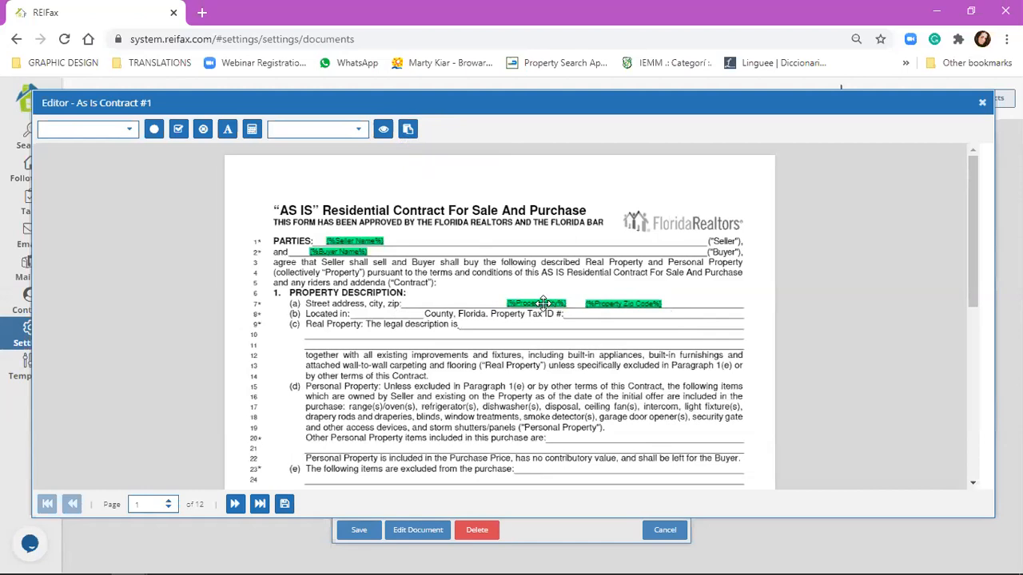
{"action": "left_click", "coordinate": [535, 304]}
{"action": "left_click", "coordinate": [407, 130]}
{"action": "left_click", "coordinate": [599, 303]}
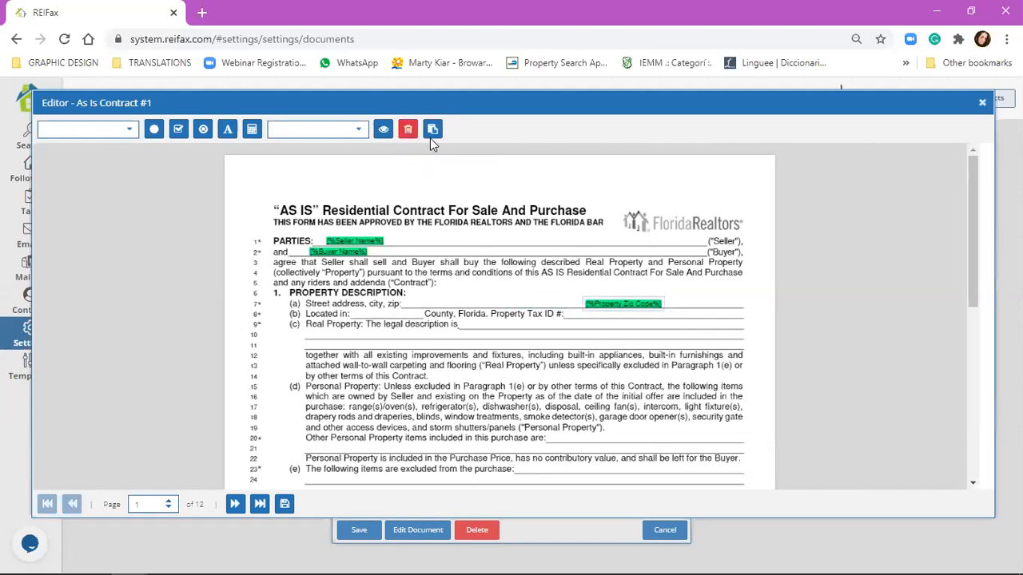
{"action": "left_click", "coordinate": [407, 130]}
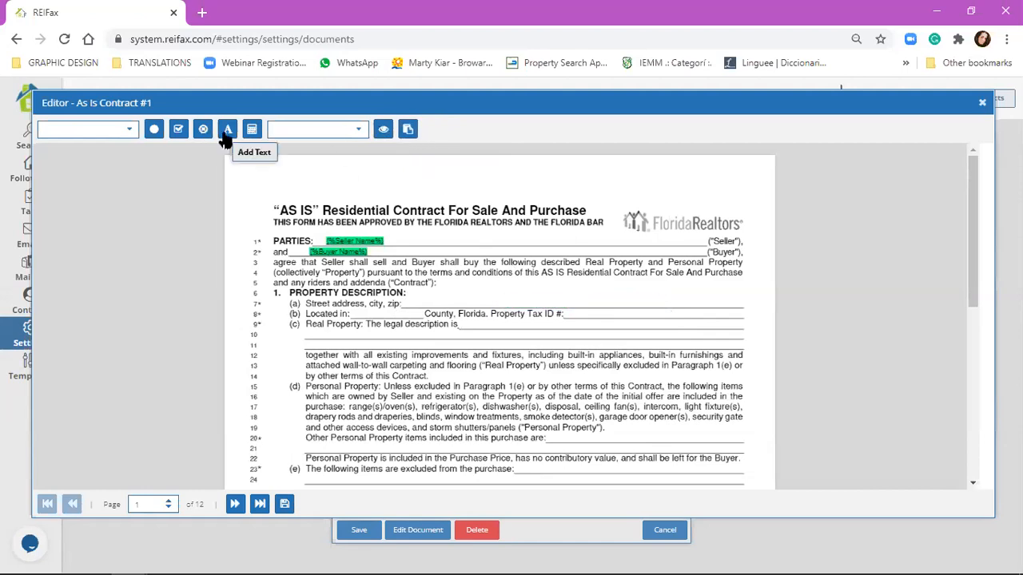
Step: Start a text block containing the Property Address and Property City variables
{"action": "left_click", "coordinate": [227, 130]}
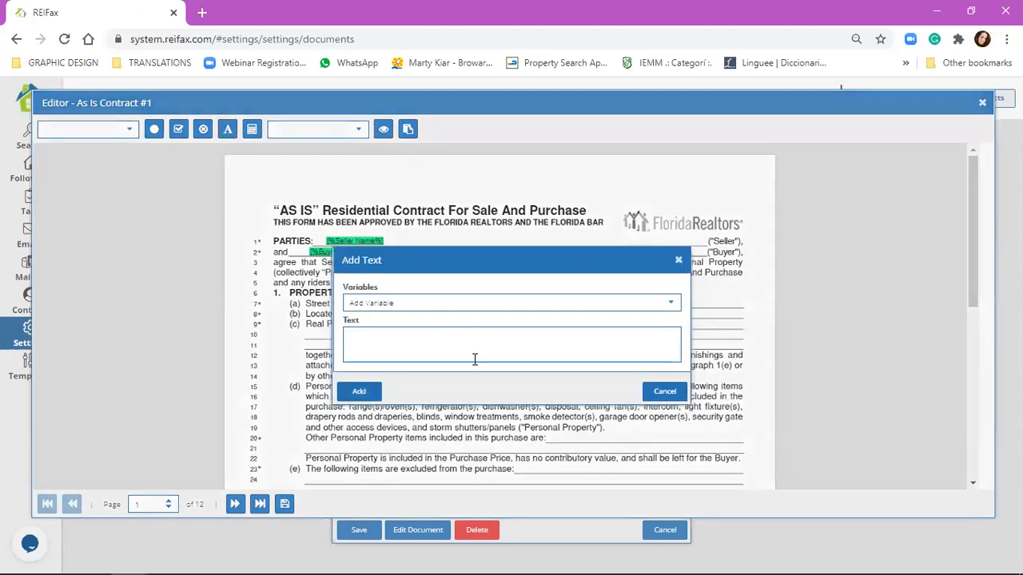
{"action": "left_click", "coordinate": [462, 303]}
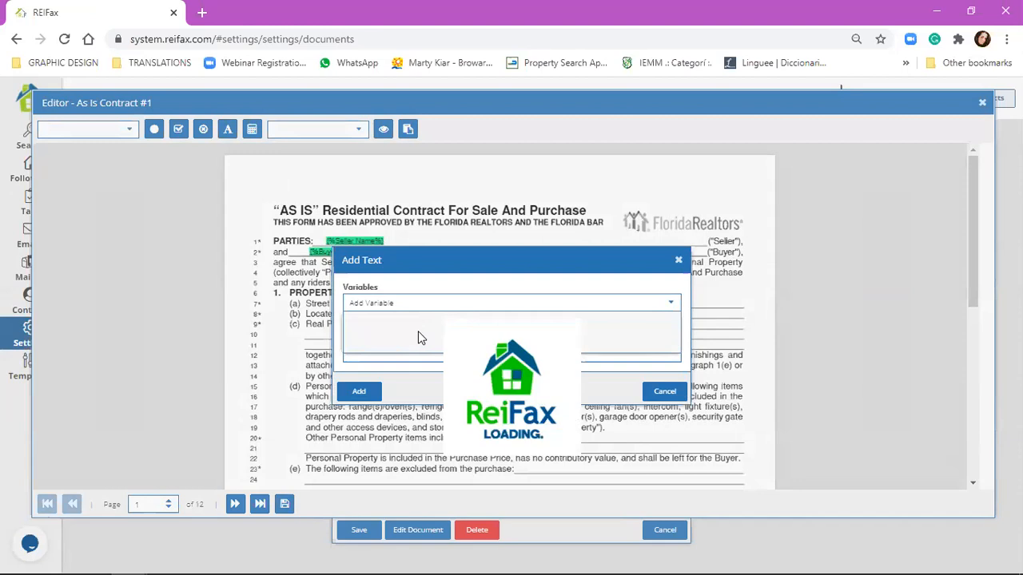
{"action": "scroll", "coordinate": [424, 392], "scroll_direction": "down", "scroll_amount": 20}
{"action": "scroll", "coordinate": [424, 391], "scroll_direction": "up", "scroll_amount": 4}
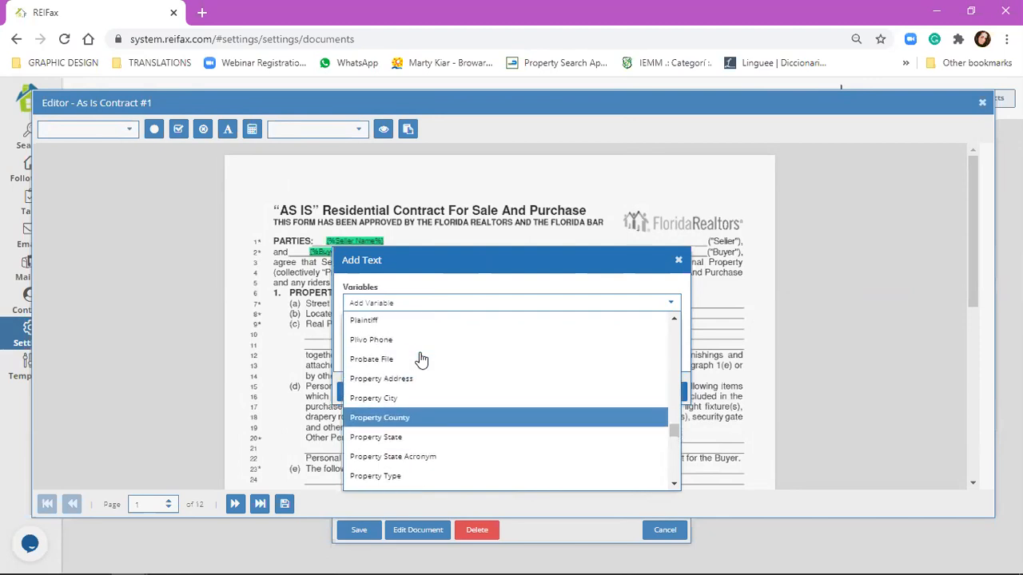
{"action": "left_click", "coordinate": [424, 378]}
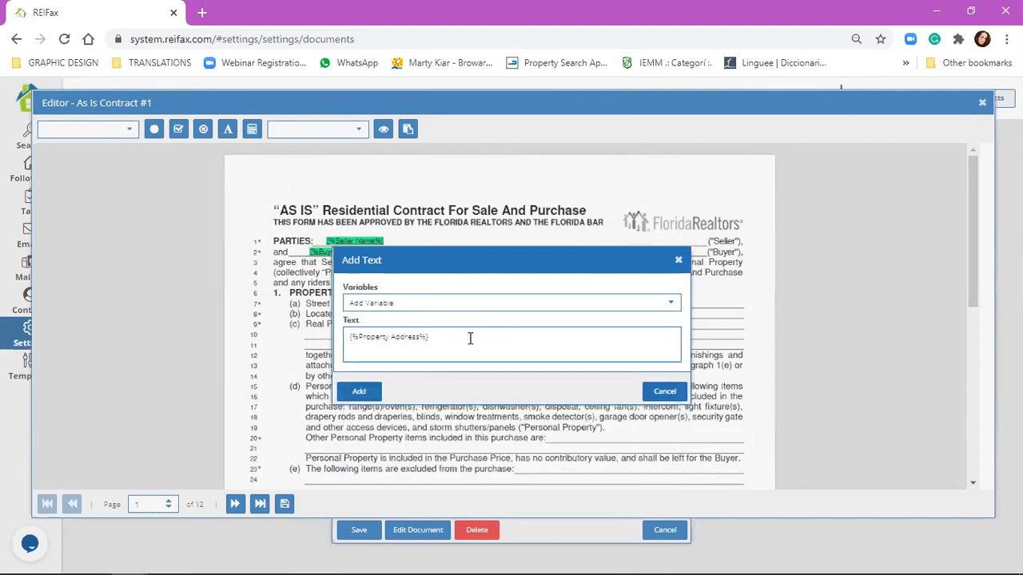
{"action": "left_click", "coordinate": [426, 306]}
{"action": "scroll", "coordinate": [423, 356], "scroll_direction": "down", "scroll_amount": 5}
{"action": "scroll", "coordinate": [424, 355], "scroll_direction": "down", "scroll_amount": 12}
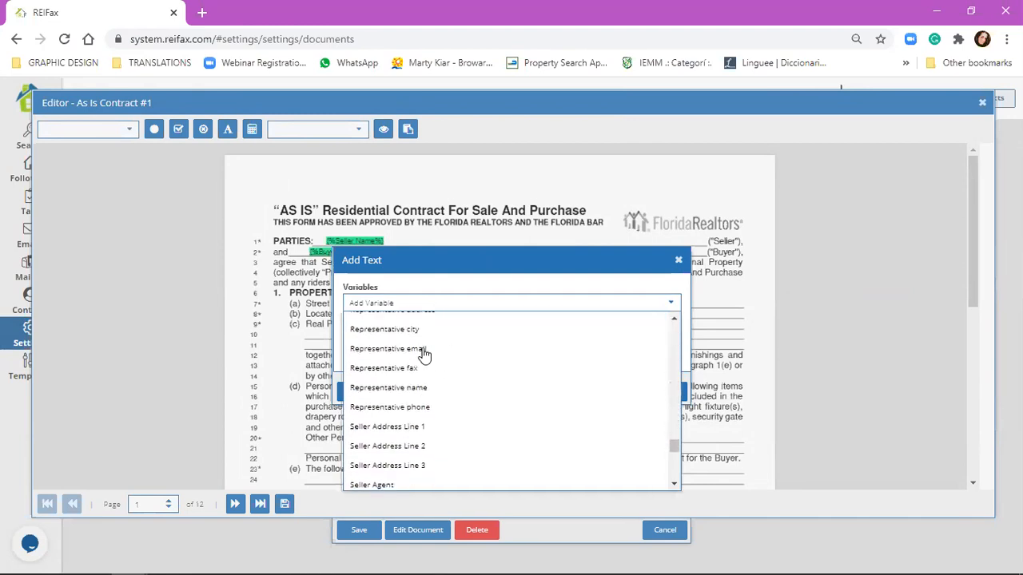
{"action": "scroll", "coordinate": [425, 359], "scroll_direction": "up", "scroll_amount": 3}
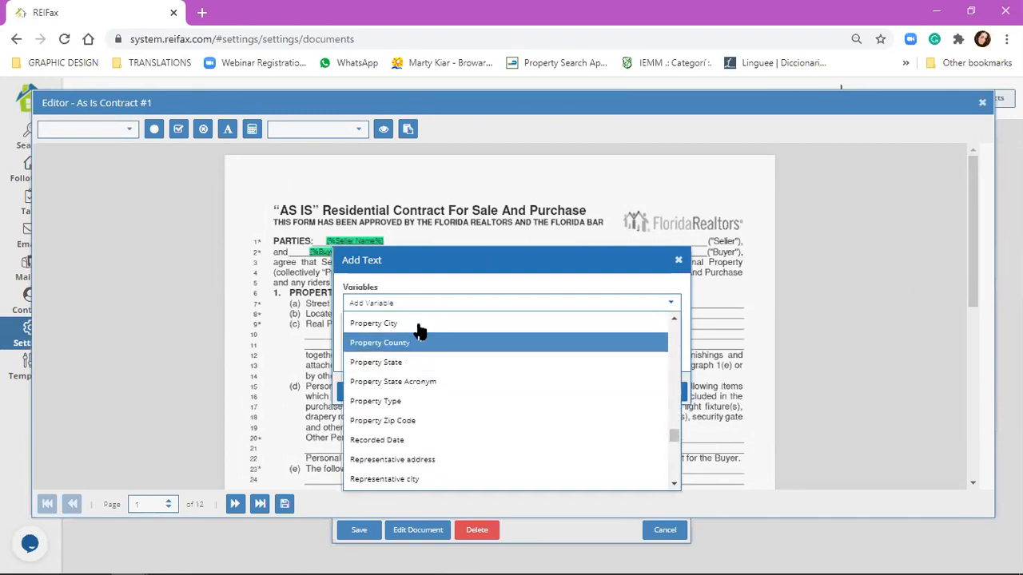
{"action": "left_click", "coordinate": [417, 322]}
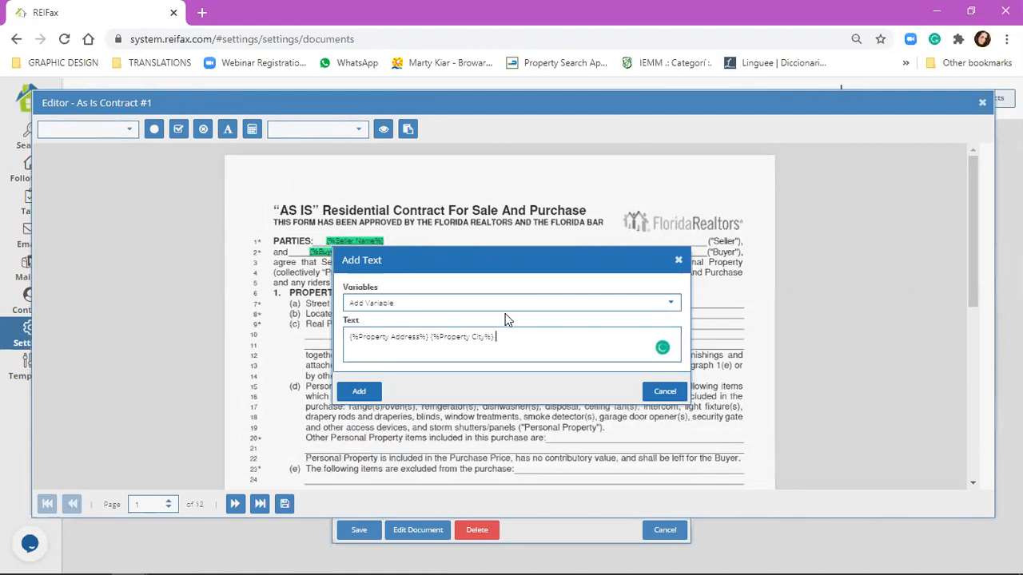
Step: Append Property Zip Code, then insert the combined field onto the street address line
{"action": "left_click", "coordinate": [510, 303]}
{"action": "scroll", "coordinate": [483, 456], "scroll_direction": "down", "scroll_amount": 15}
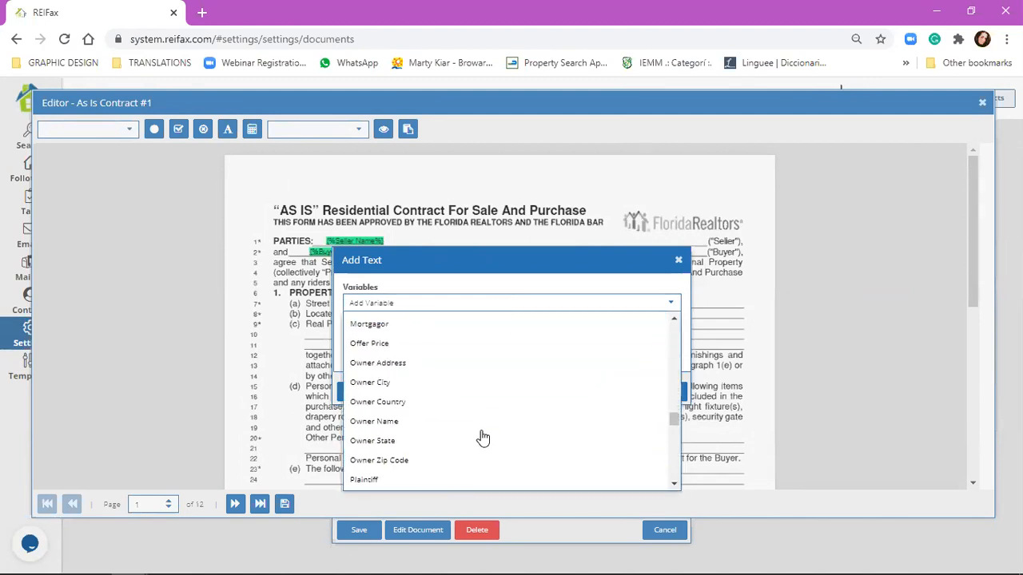
{"action": "scroll", "coordinate": [421, 437], "scroll_direction": "down", "scroll_amount": 1}
{"action": "scroll", "coordinate": [421, 438], "scroll_direction": "up", "scroll_amount": 1}
{"action": "scroll", "coordinate": [420, 436], "scroll_direction": "down", "scroll_amount": 2}
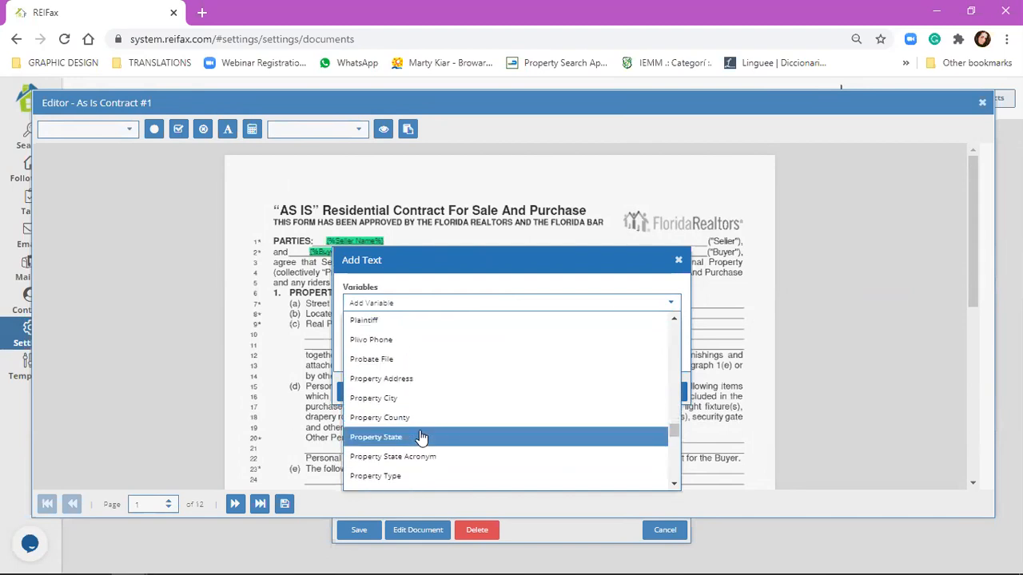
{"action": "scroll", "coordinate": [418, 446], "scroll_direction": "down", "scroll_amount": 1}
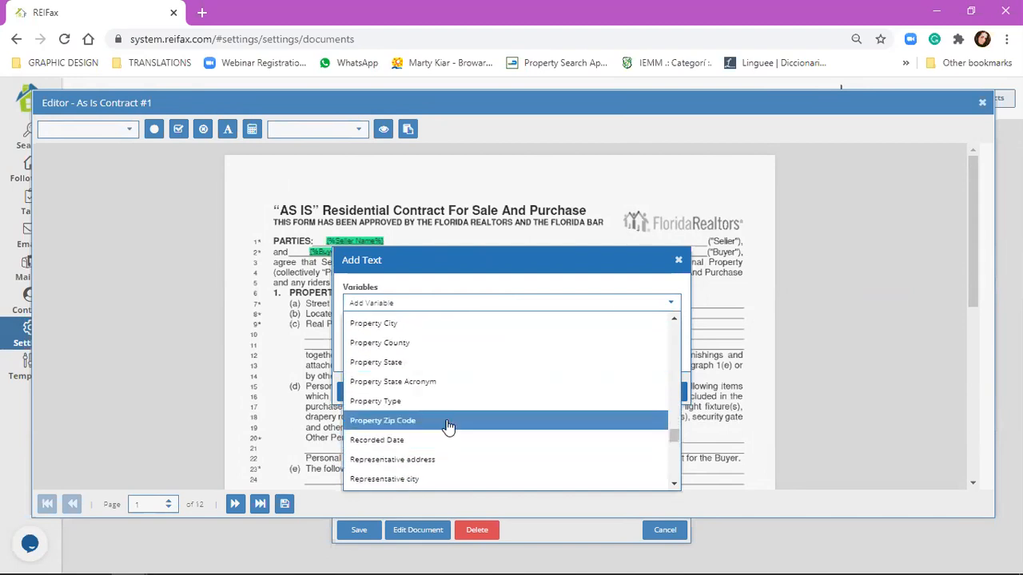
{"action": "left_click", "coordinate": [449, 424]}
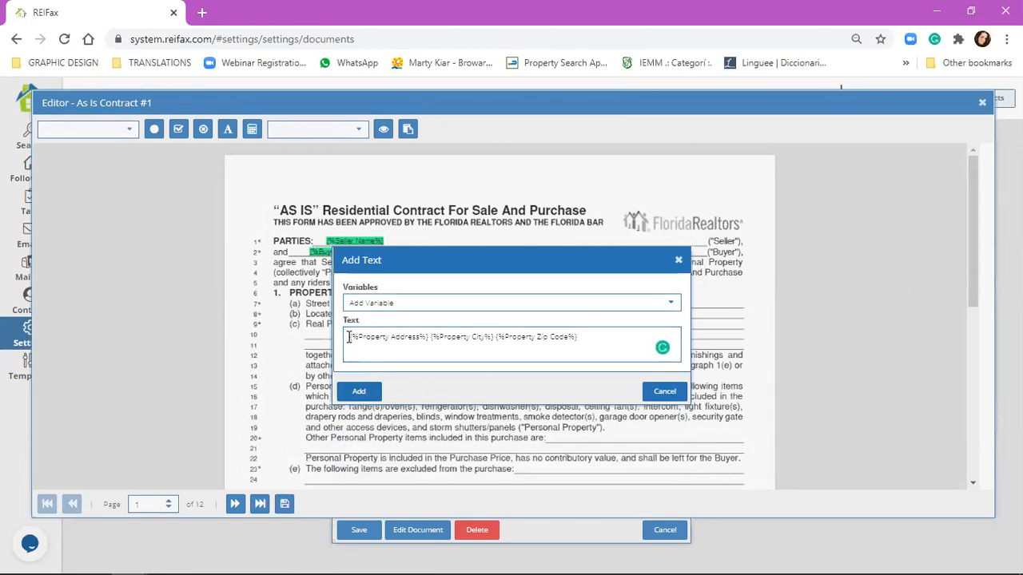
{"action": "left_click", "coordinate": [368, 393]}
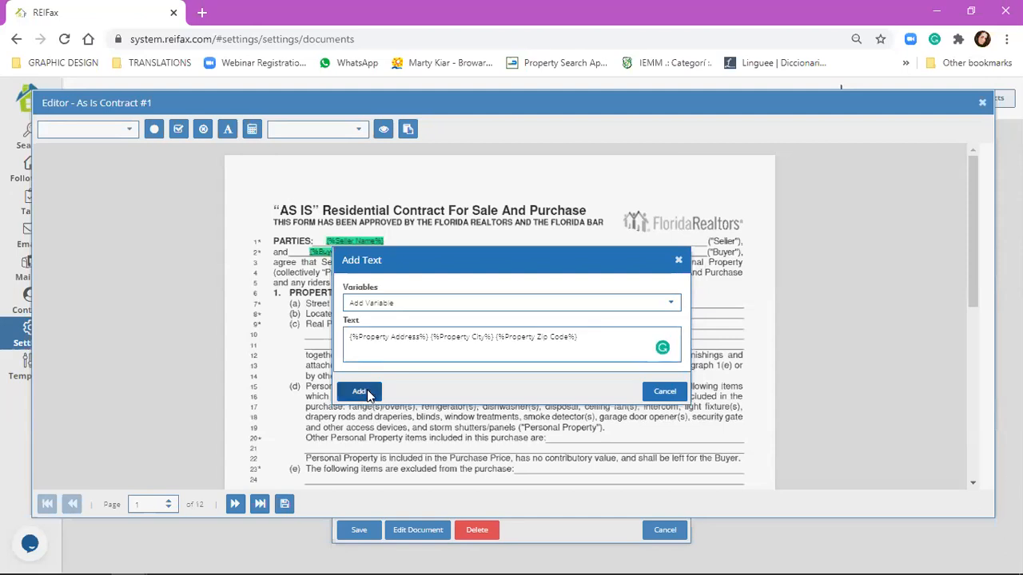
{"action": "left_click_drag", "start_coordinate": [728, 306], "coordinate": [563, 301]}
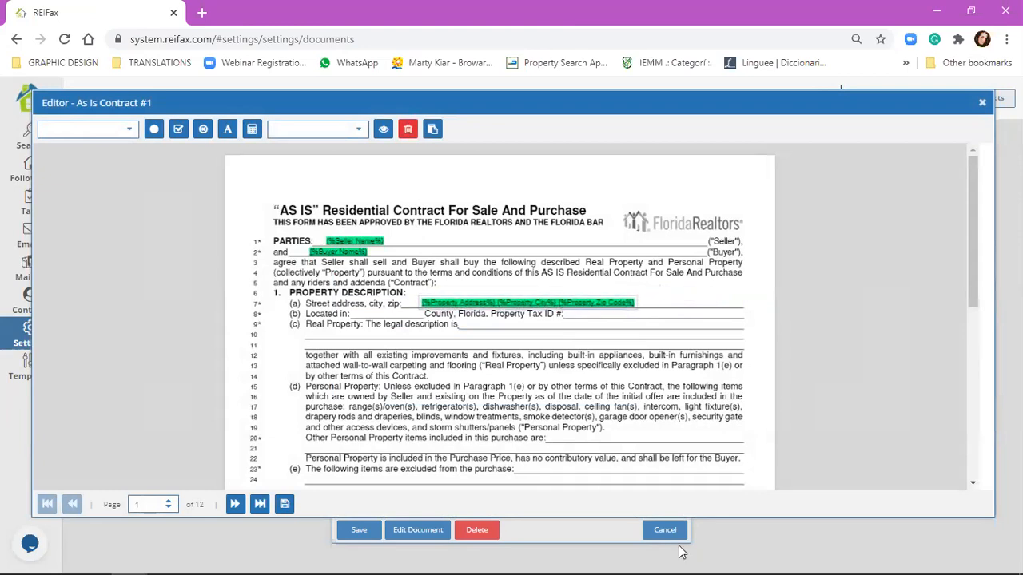
{"action": "left_click", "coordinate": [649, 365]}
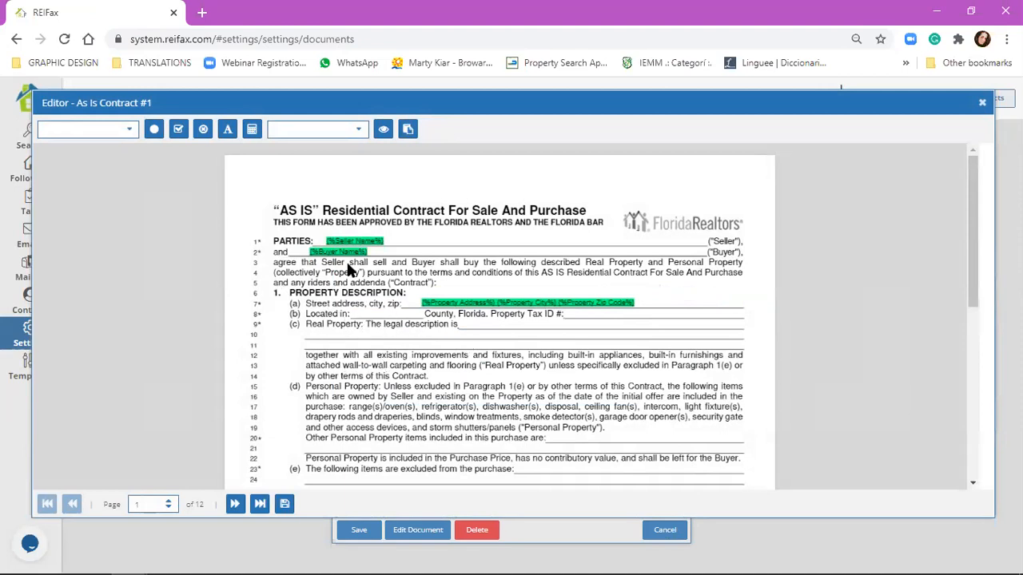
Step: Place the Property County merge field on the Located in blank of line 8
{"action": "left_click", "coordinate": [130, 131]}
{"action": "scroll", "coordinate": [88, 290], "scroll_direction": "down", "scroll_amount": 10}
{"action": "scroll", "coordinate": [93, 272], "scroll_direction": "up", "scroll_amount": 3}
{"action": "left_click", "coordinate": [80, 186]}
{"action": "left_click_drag", "start_coordinate": [428, 319], "coordinate": [386, 313]}
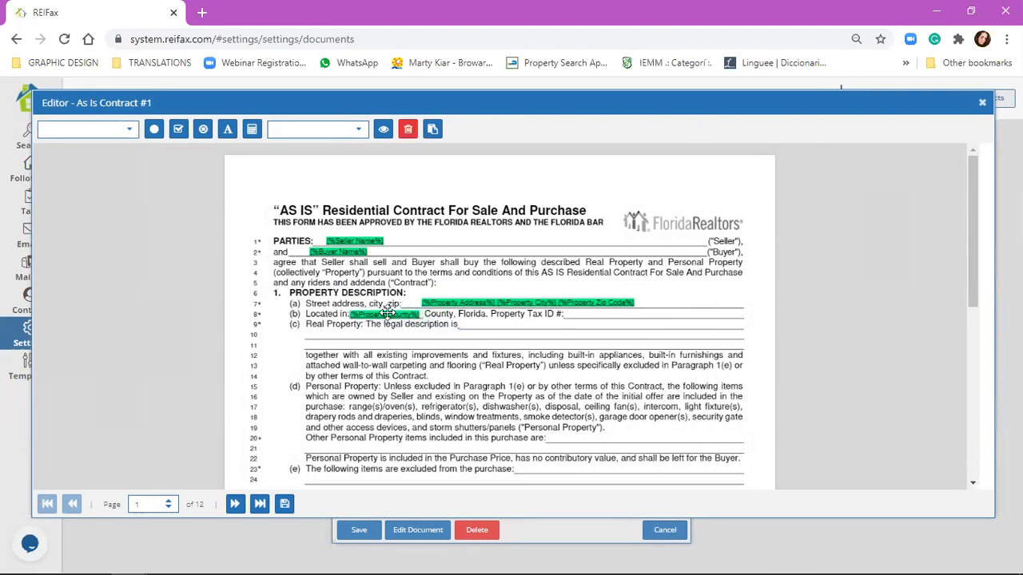
{"action": "left_click_drag", "start_coordinate": [386, 313], "coordinate": [386, 313]}
{"action": "left_click", "coordinate": [572, 315]}
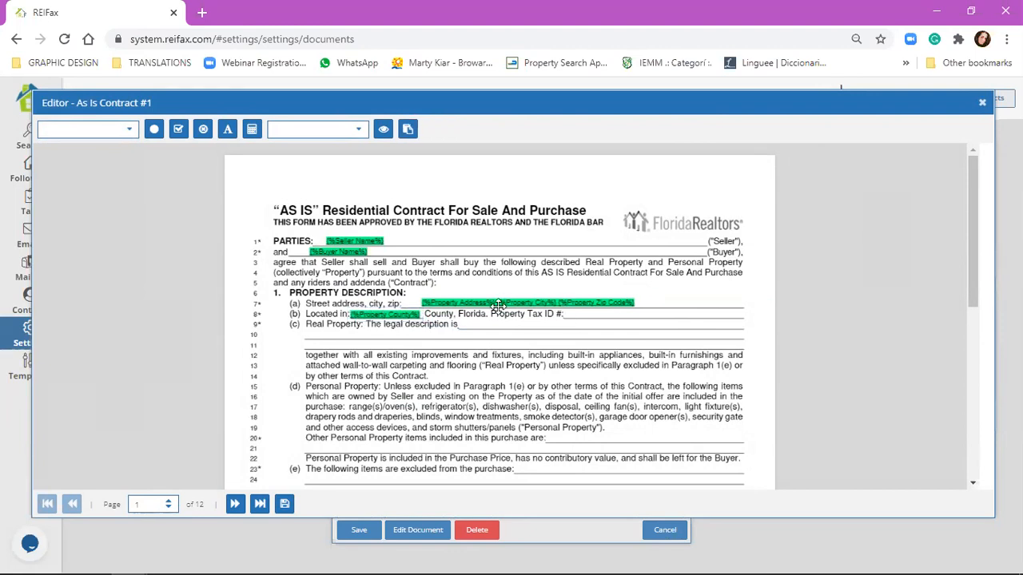
Step: Place the Folio Number merge field on the Tax ID blank of line 8
{"action": "left_click", "coordinate": [110, 129]}
{"action": "scroll", "coordinate": [91, 264], "scroll_direction": "down", "scroll_amount": 10}
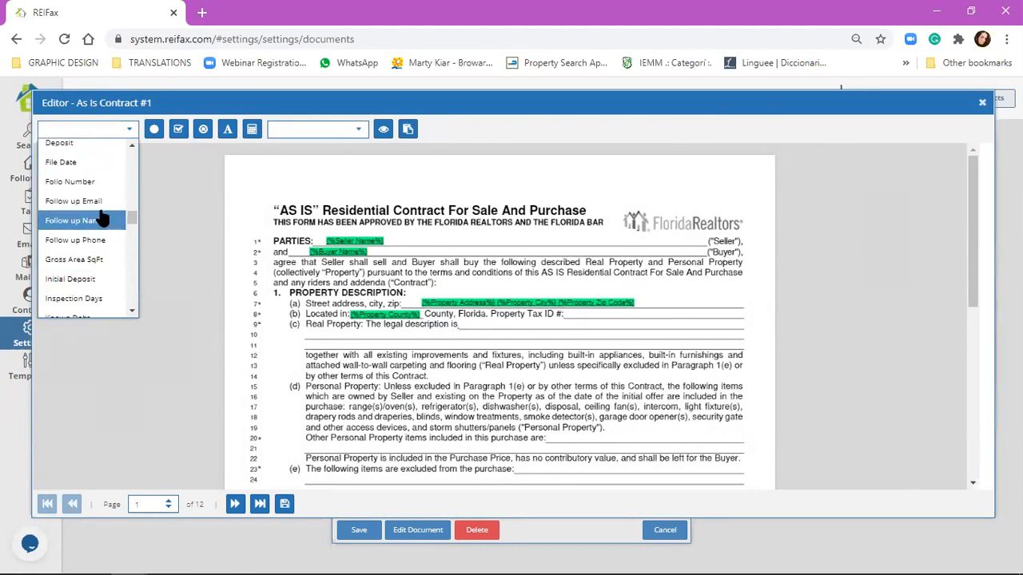
{"action": "scroll", "coordinate": [104, 257], "scroll_direction": "up", "scroll_amount": 2}
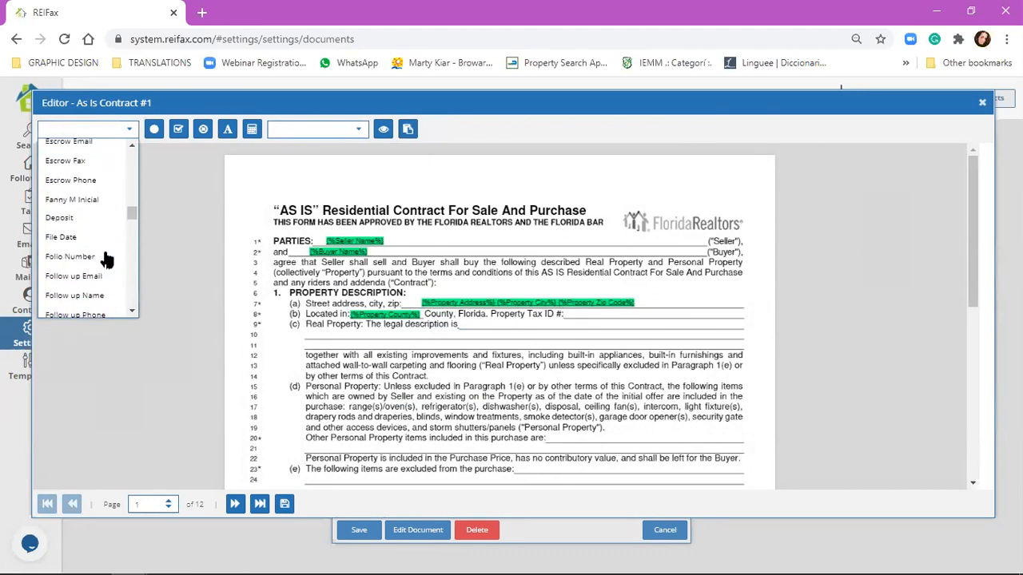
{"action": "left_click", "coordinate": [104, 257]}
{"action": "left_click_drag", "start_coordinate": [588, 320], "coordinate": [595, 314]}
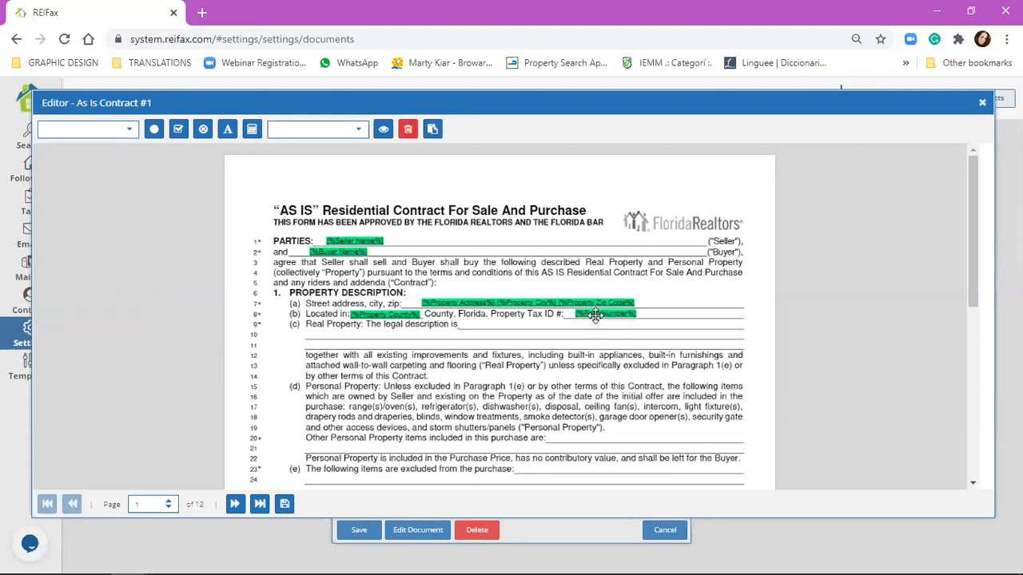
{"action": "left_click", "coordinate": [483, 323]}
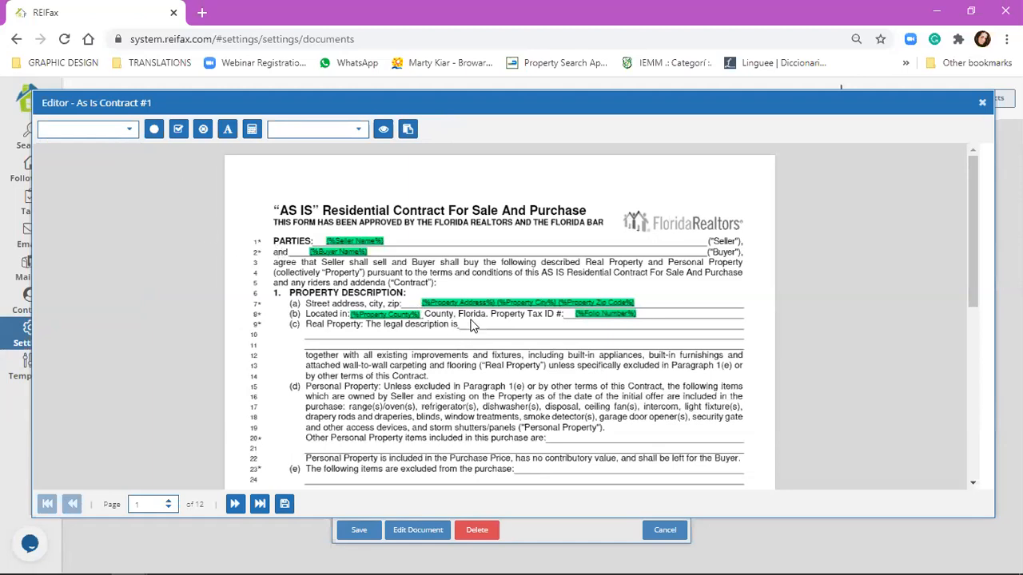
{"action": "left_click", "coordinate": [128, 129]}
{"action": "scroll", "coordinate": [91, 249], "scroll_direction": "down", "scroll_amount": 3}
{"action": "scroll", "coordinate": [468, 374], "scroll_direction": "down", "scroll_amount": 3}
{"action": "scroll", "coordinate": [459, 255], "scroll_direction": "up", "scroll_amount": 5}
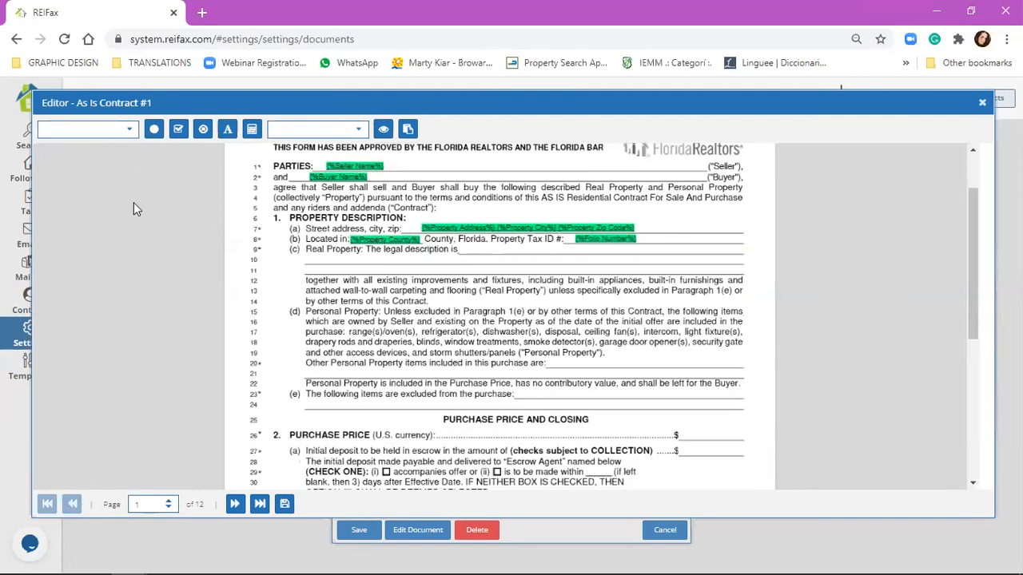
{"action": "left_click", "coordinate": [128, 130]}
{"action": "scroll", "coordinate": [109, 234], "scroll_direction": "down", "scroll_amount": 10}
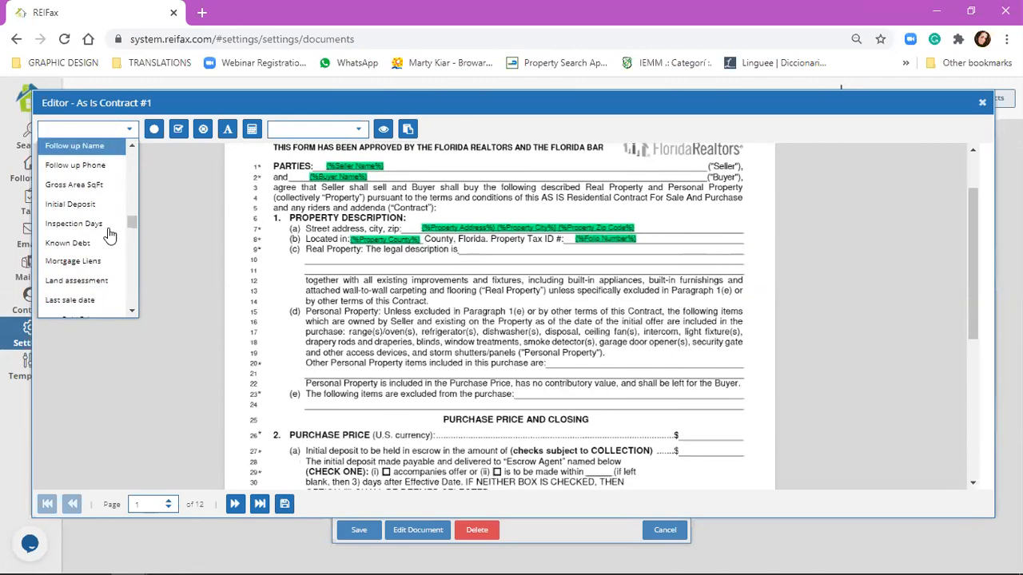
{"action": "scroll", "coordinate": [102, 254], "scroll_direction": "down", "scroll_amount": 3}
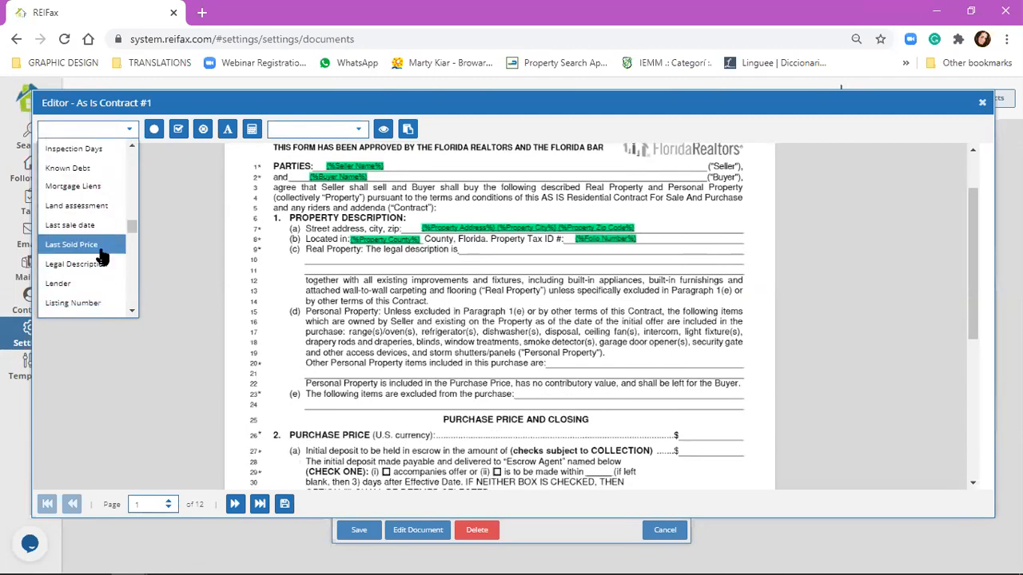
{"action": "left_click", "coordinate": [80, 263]}
{"action": "left_click_drag", "start_coordinate": [503, 252], "coordinate": [341, 262]}
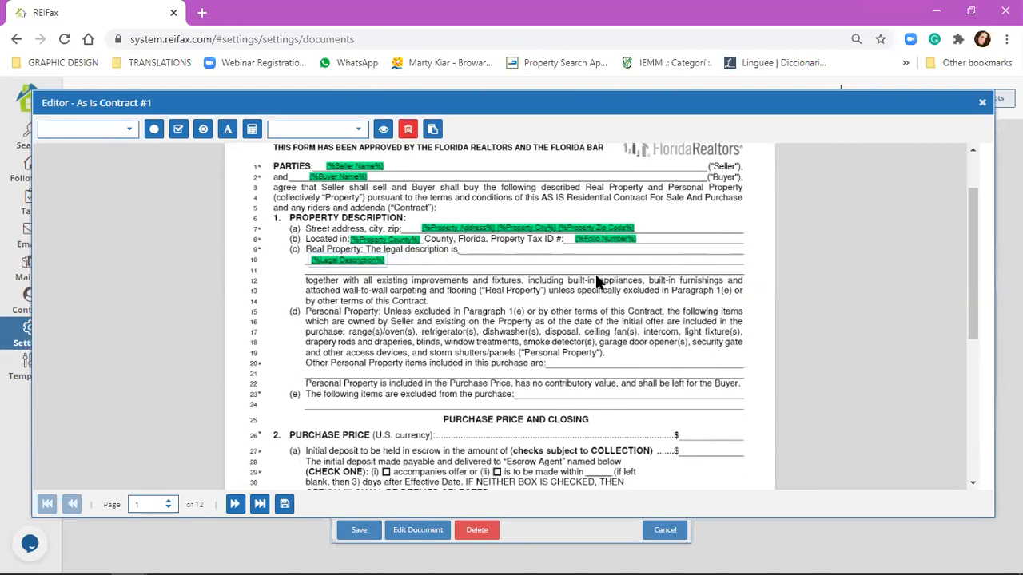
{"action": "left_click", "coordinate": [469, 290]}
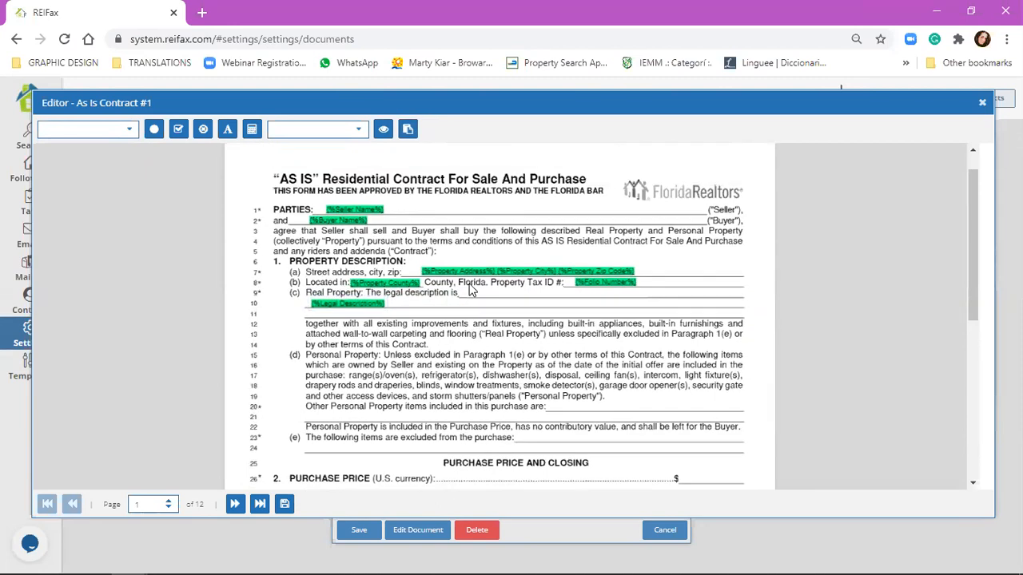
{"action": "scroll", "coordinate": [480, 304], "scroll_direction": "up", "scroll_amount": 2}
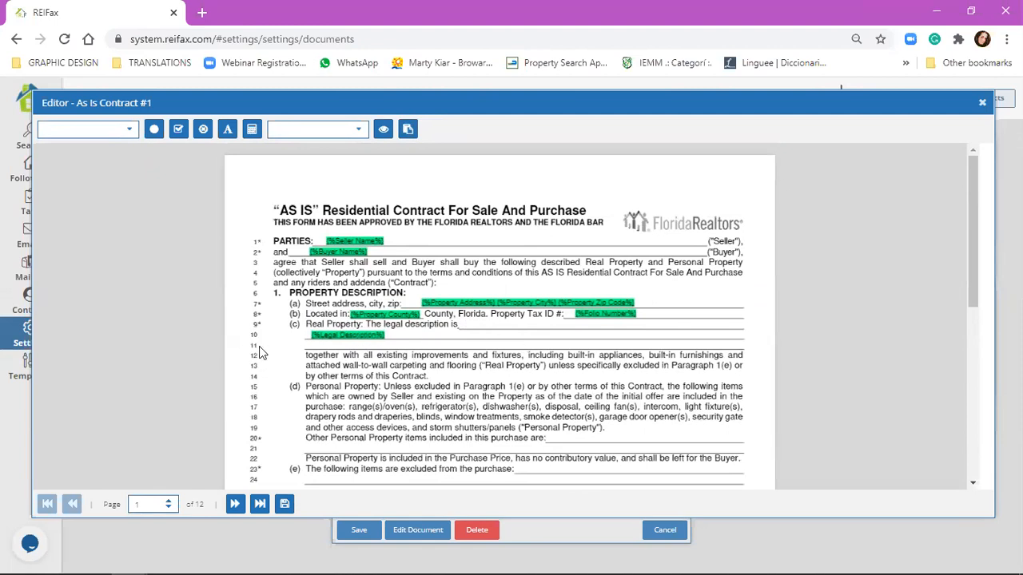
{"action": "left_click", "coordinate": [345, 333]}
{"action": "left_click", "coordinate": [411, 133]}
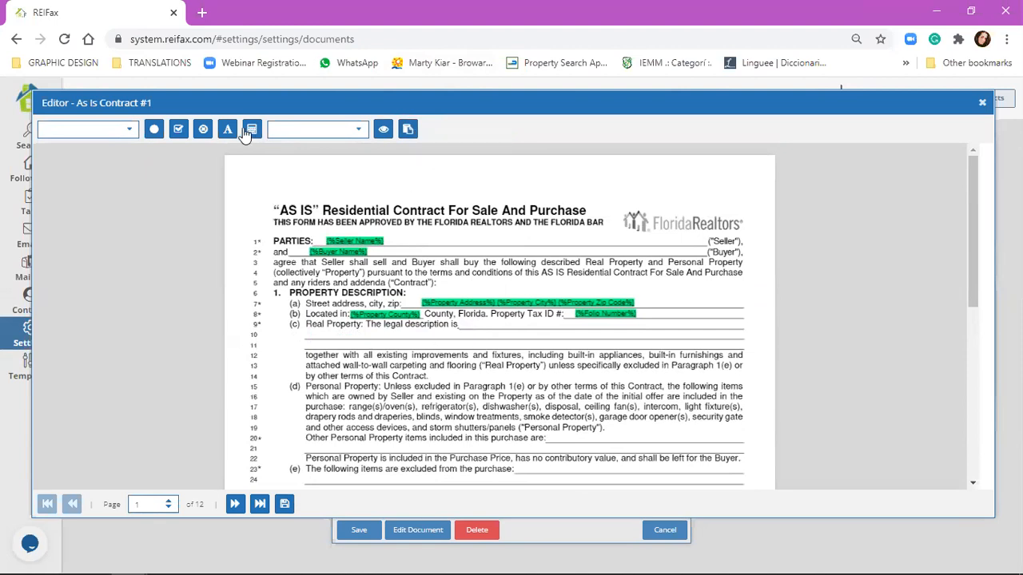
Step: Add the free text 'As in Public Record' after 'legal description is' on line 9
{"action": "left_click", "coordinate": [387, 282]}
{"action": "left_click", "coordinate": [423, 338]}
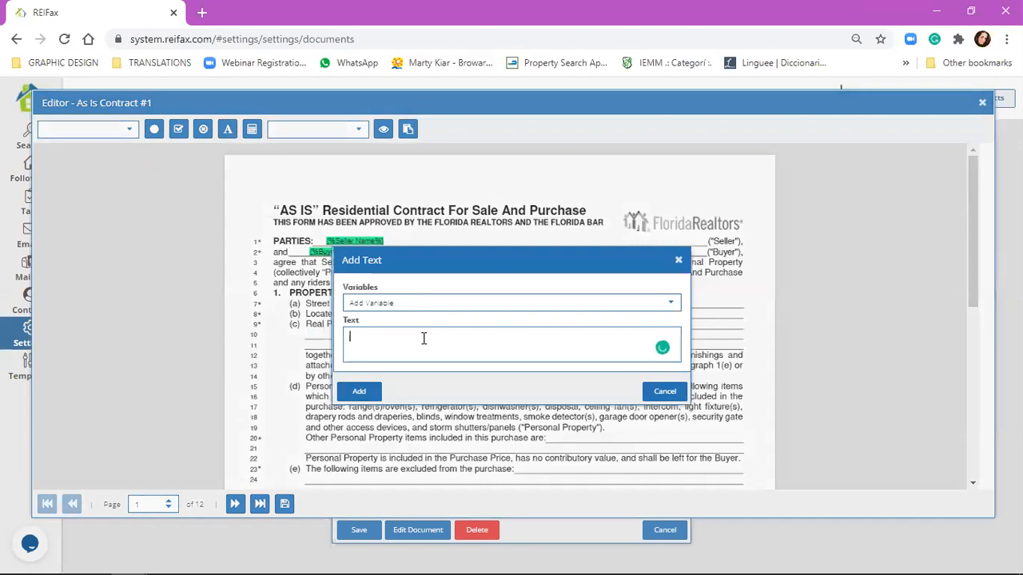
{"action": "type", "text": "As"}
{"action": "type", "text": " in"}
{"action": "type", "text": " Public Records"}
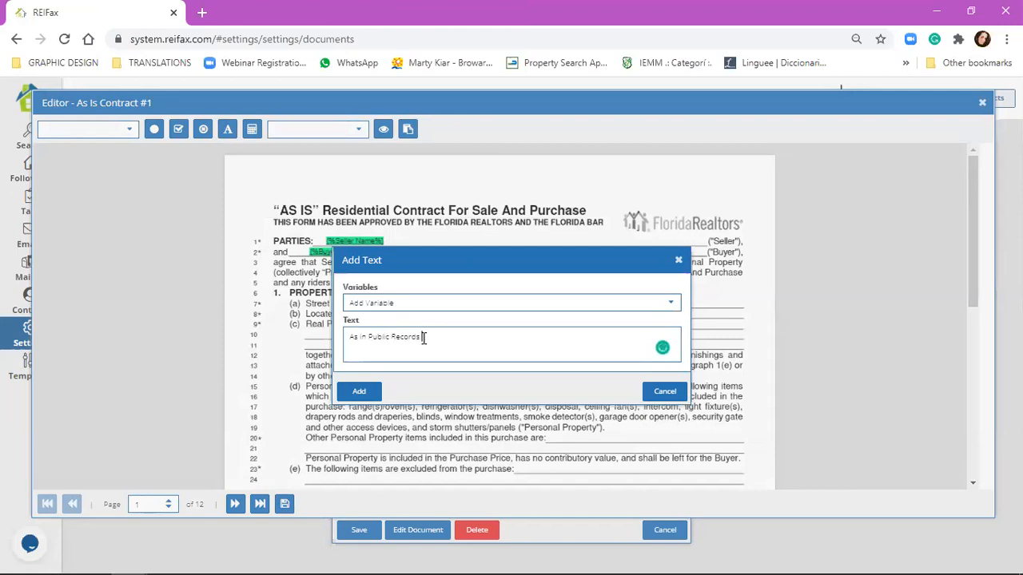
{"action": "left_click", "coordinate": [352, 391]}
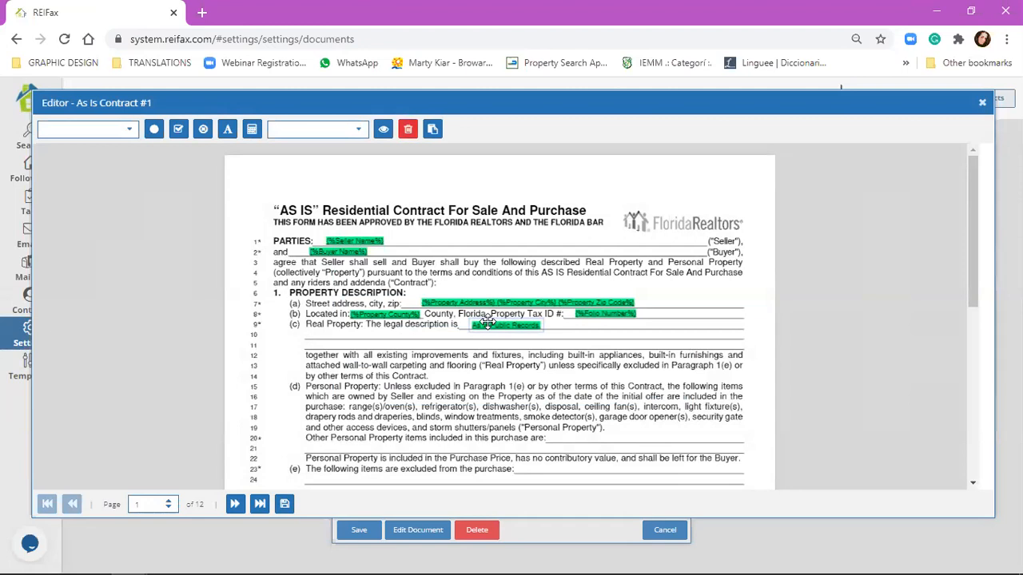
{"action": "left_click", "coordinate": [572, 339]}
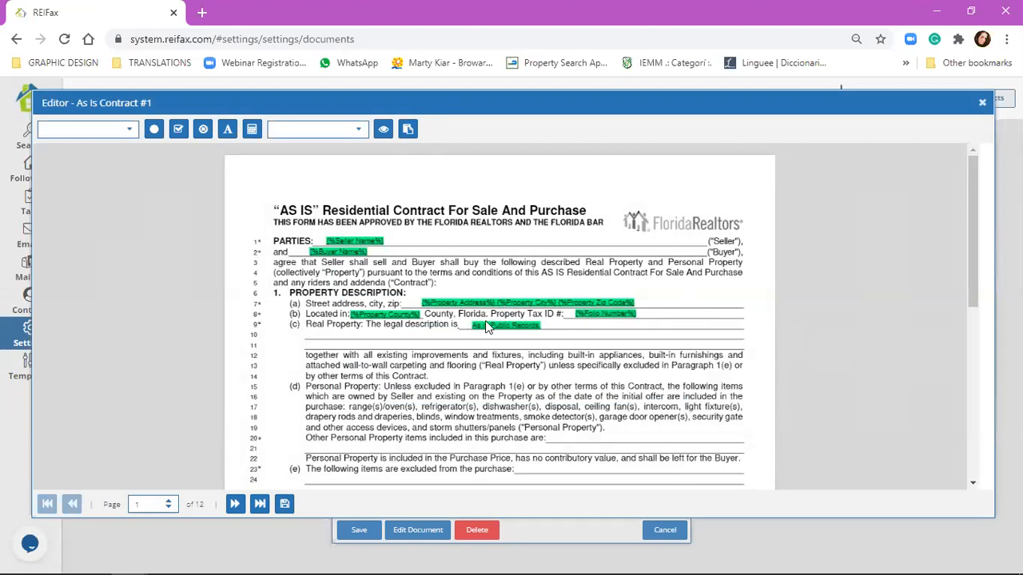
{"action": "scroll", "coordinate": [484, 383], "scroll_direction": "down", "scroll_amount": 2}
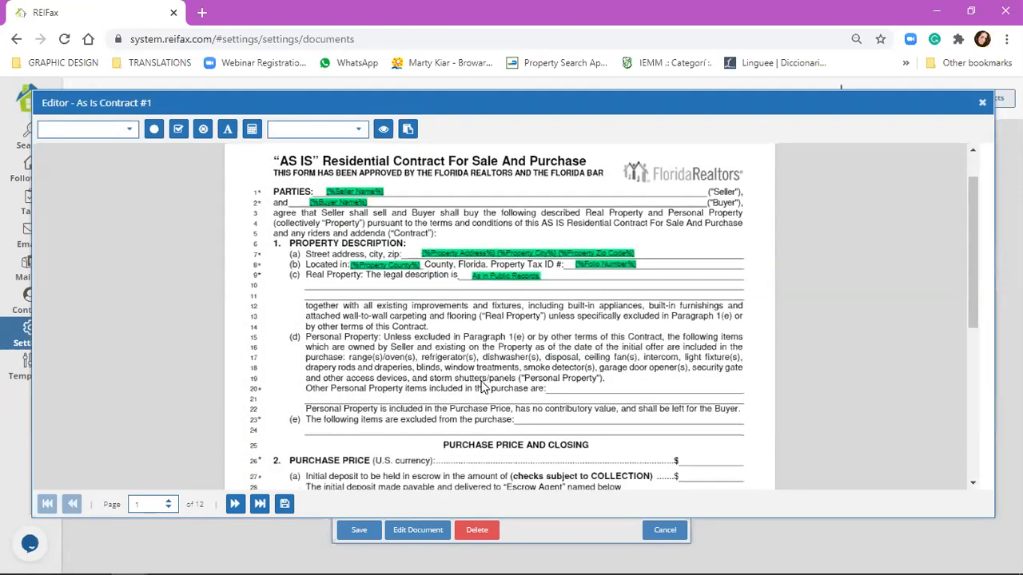
Step: Place the Listing price merge field on the Purchase Price line
{"action": "scroll", "coordinate": [482, 383], "scroll_direction": "down", "scroll_amount": 4}
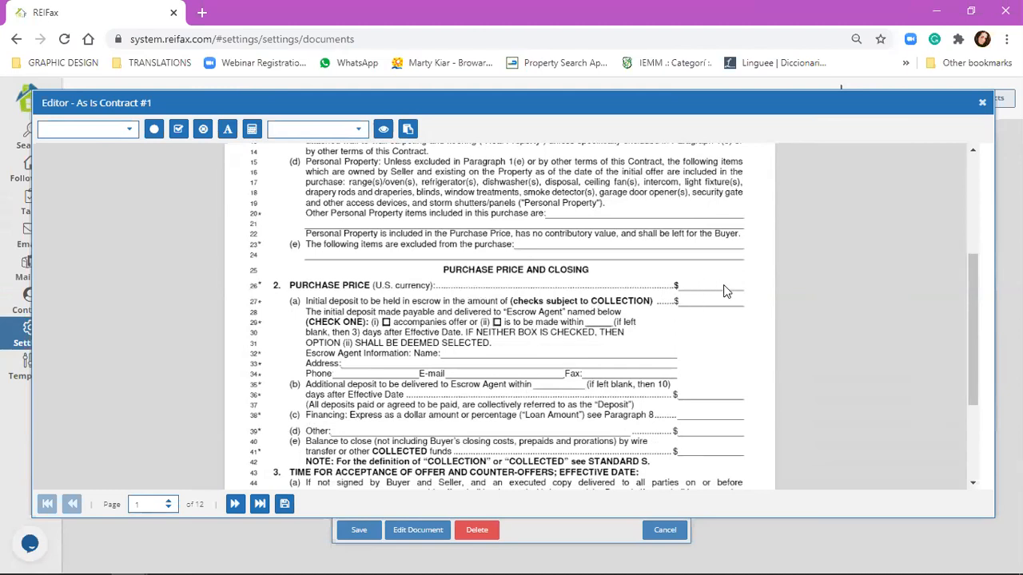
{"action": "left_click", "coordinate": [112, 129]}
{"action": "scroll", "coordinate": [88, 214], "scroll_direction": "down", "scroll_amount": 2}
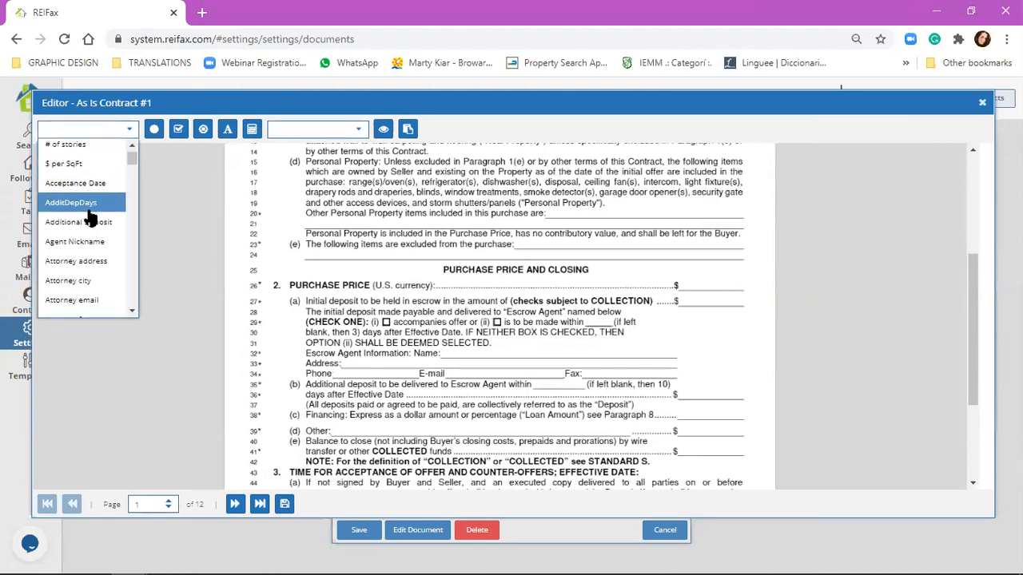
{"action": "scroll", "coordinate": [90, 216], "scroll_direction": "down", "scroll_amount": 10}
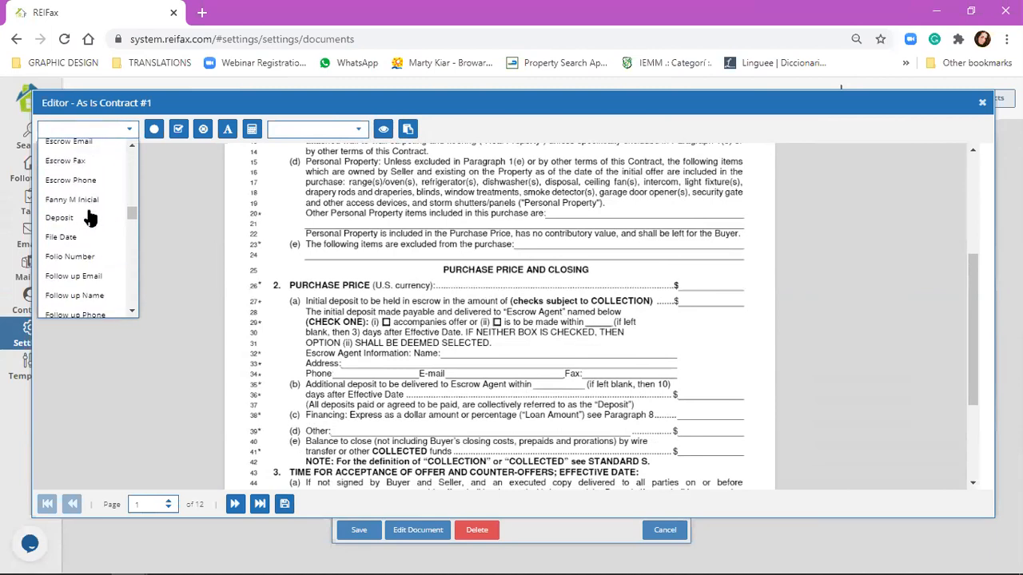
{"action": "left_click", "coordinate": [77, 248]}
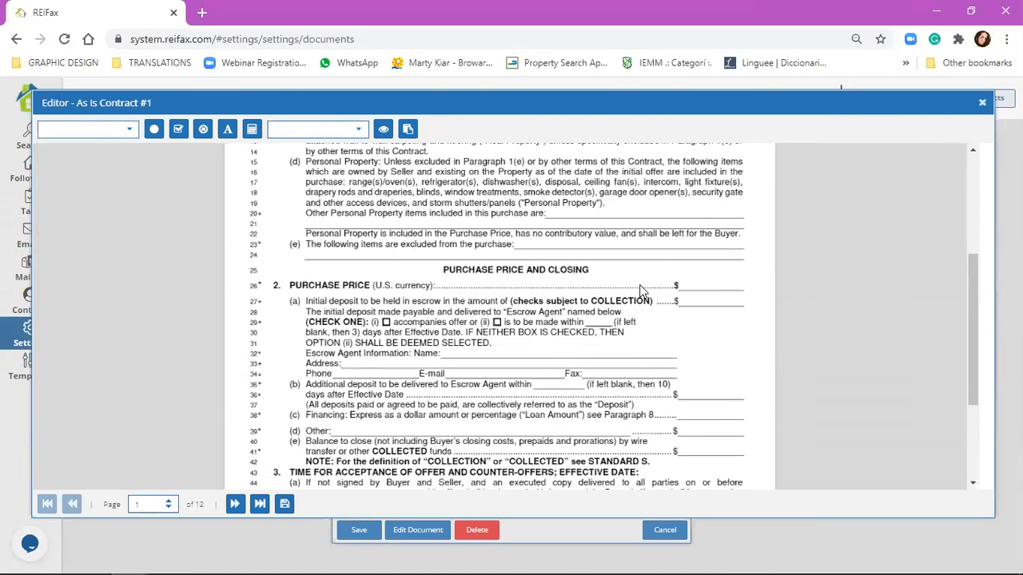
{"action": "scroll", "coordinate": [608, 311], "scroll_direction": "up", "scroll_amount": 3}
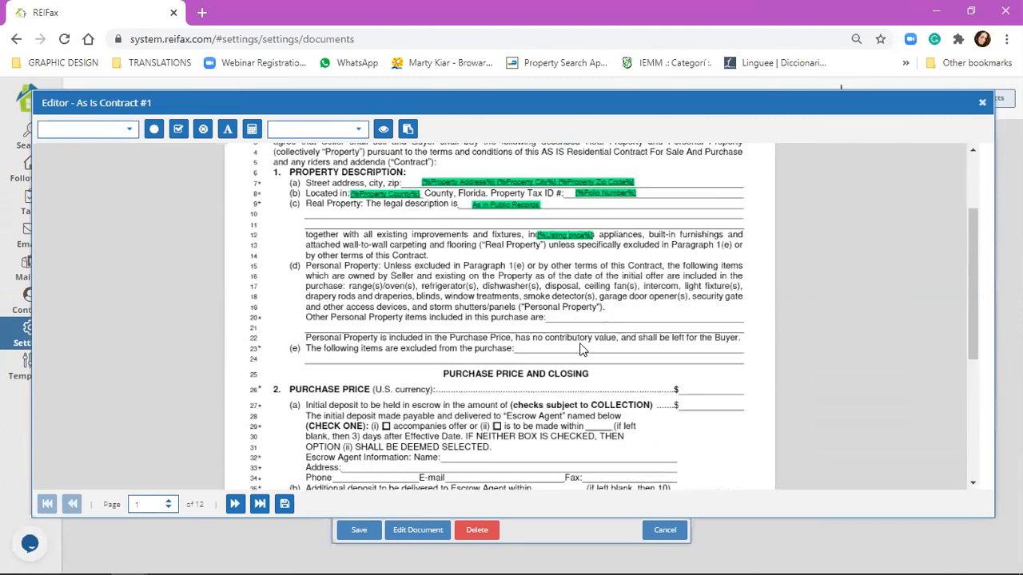
{"action": "scroll", "coordinate": [565, 207], "scroll_direction": "down", "scroll_amount": 1}
{"action": "left_click_drag", "start_coordinate": [565, 206], "coordinate": [707, 360]}
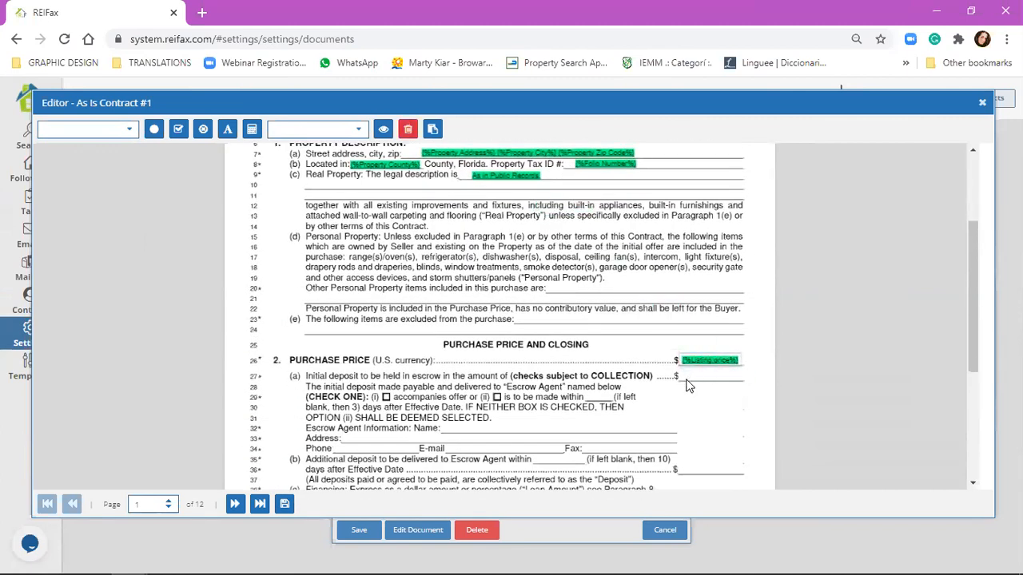
{"action": "left_click", "coordinate": [701, 383]}
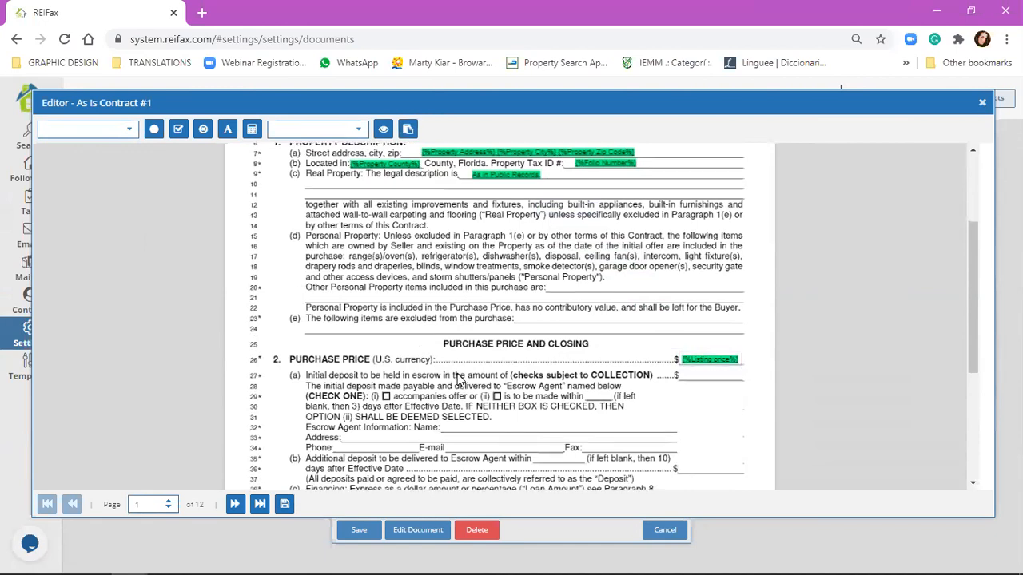
Step: Insert the Initial Deposit merge field right after the initial deposit's $
{"action": "scroll", "coordinate": [459, 379], "scroll_direction": "down", "scroll_amount": 2}
{"action": "left_click", "coordinate": [129, 131]}
{"action": "scroll", "coordinate": [108, 250], "scroll_direction": "down", "scroll_amount": 6}
{"action": "scroll", "coordinate": [110, 255], "scroll_direction": "down", "scroll_amount": 5}
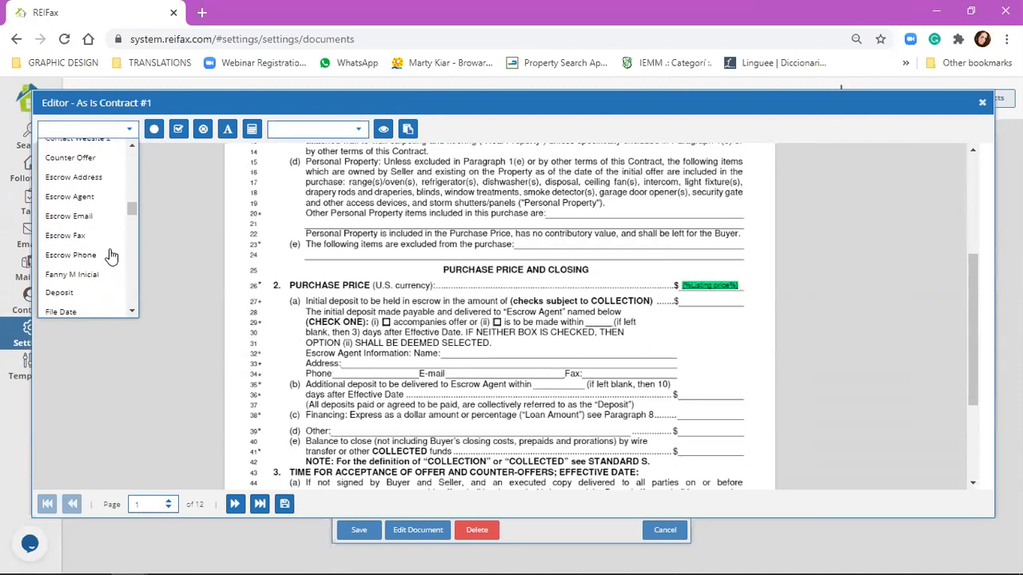
{"action": "scroll", "coordinate": [111, 255], "scroll_direction": "down", "scroll_amount": 2}
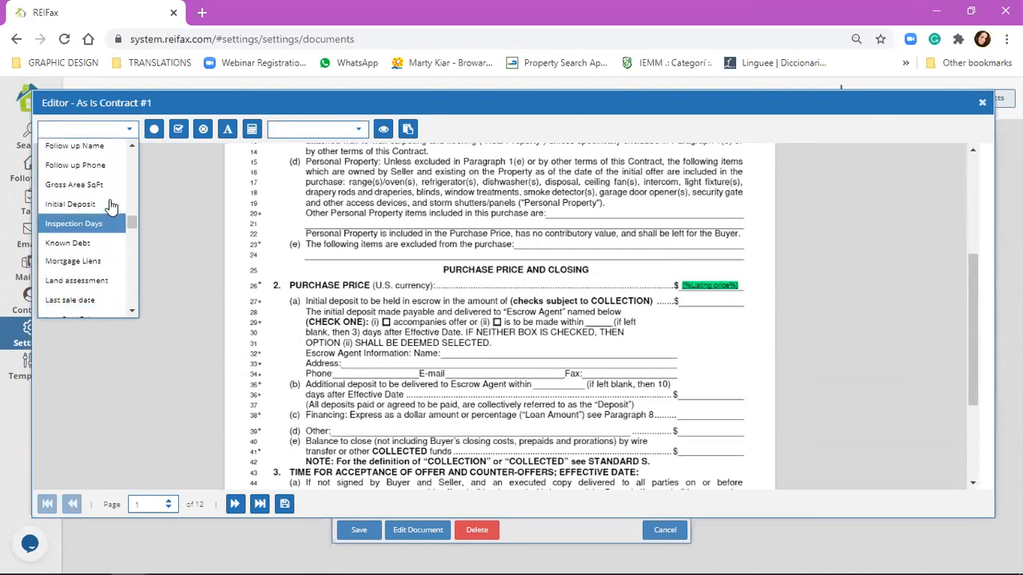
{"action": "left_click", "coordinate": [108, 205]}
{"action": "left_click_drag", "start_coordinate": [723, 304], "coordinate": [695, 308]}
{"action": "left_click", "coordinate": [547, 344]}
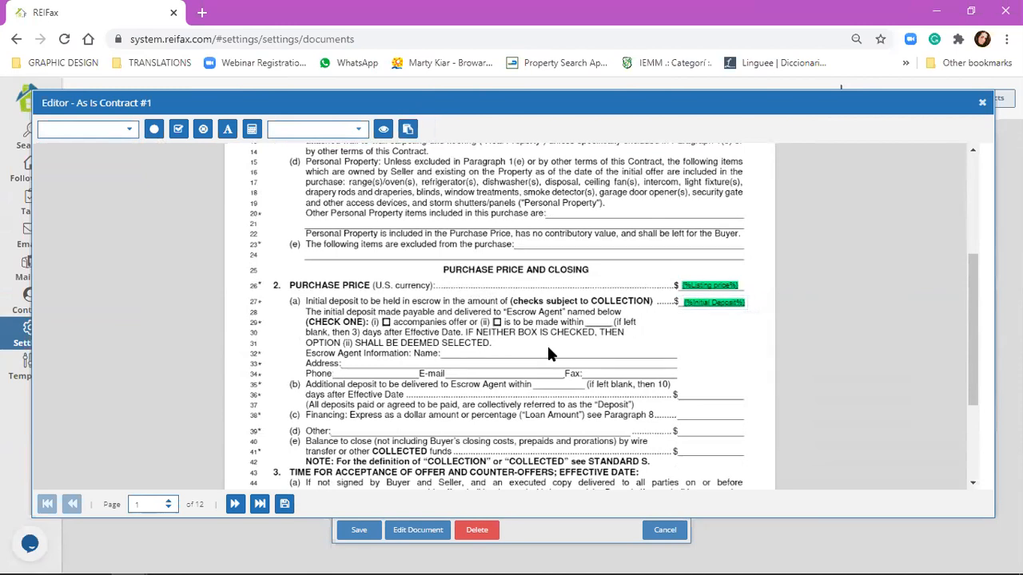
{"action": "scroll", "coordinate": [546, 343], "scroll_direction": "up", "scroll_amount": 5}
{"action": "scroll", "coordinate": [450, 294], "scroll_direction": "up", "scroll_amount": 1}
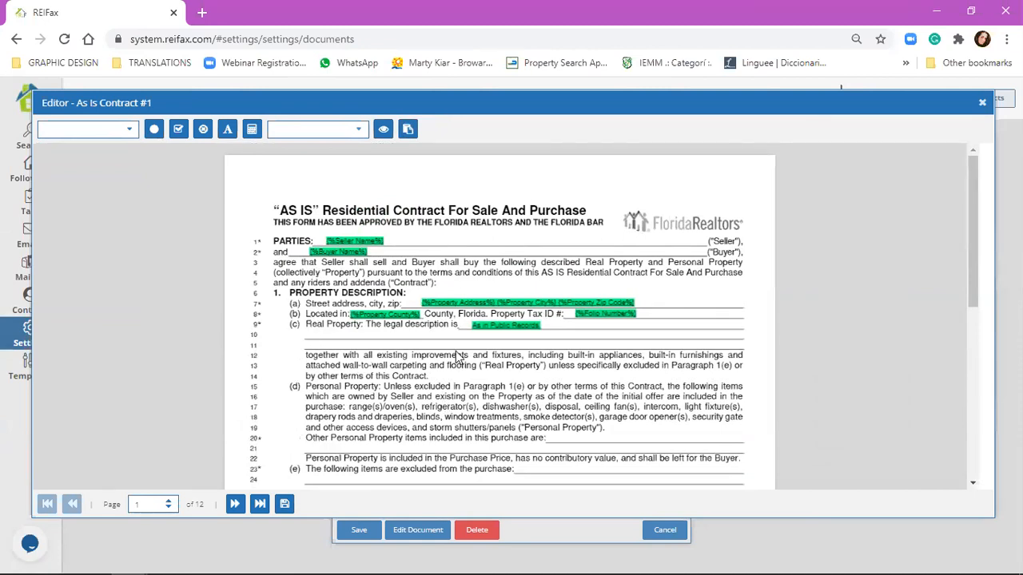
{"action": "scroll", "coordinate": [457, 353], "scroll_direction": "down", "scroll_amount": 5}
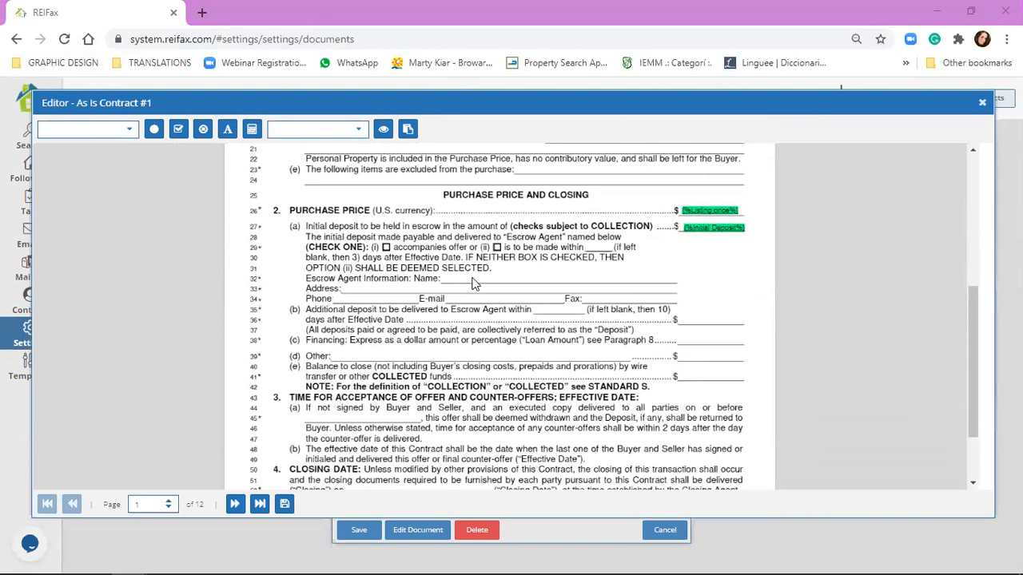
Step: Insert the Escrow Agent merge field and place it on the escrow Name line
{"action": "left_click", "coordinate": [128, 129]}
{"action": "scroll", "coordinate": [114, 188], "scroll_direction": "down", "scroll_amount": 10}
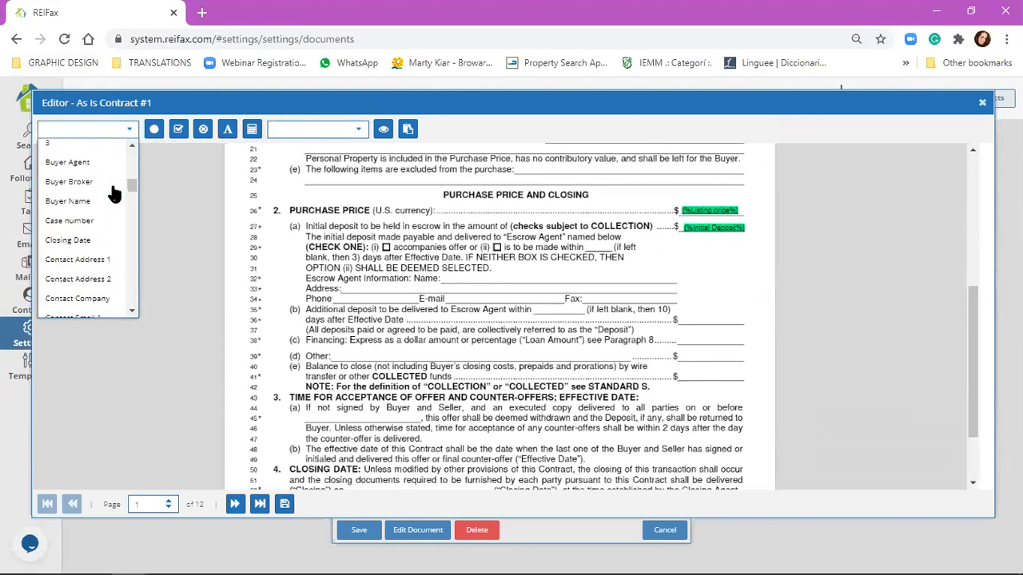
{"action": "scroll", "coordinate": [113, 192], "scroll_direction": "down", "scroll_amount": 5}
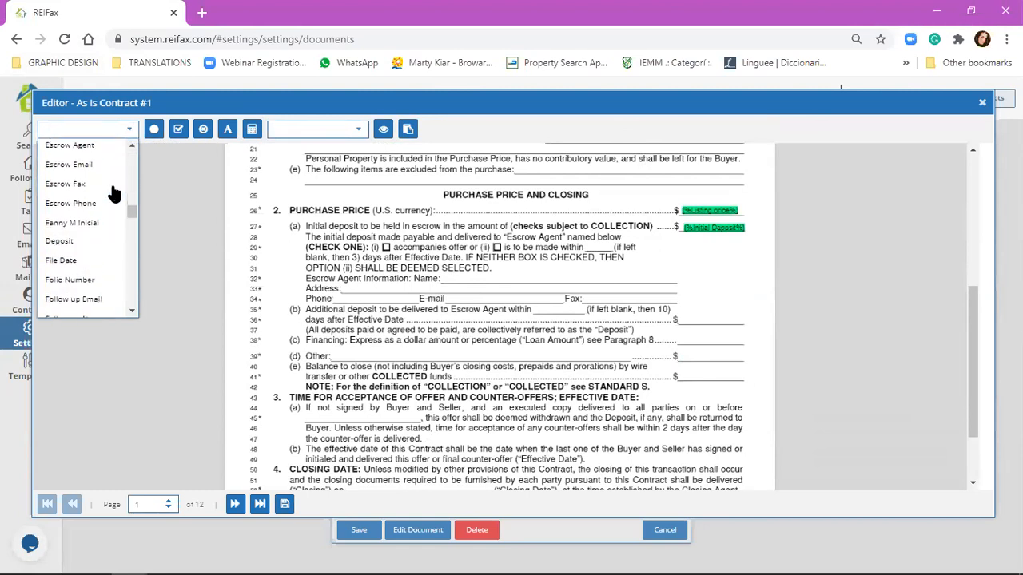
{"action": "scroll", "coordinate": [108, 209], "scroll_direction": "up", "scroll_amount": 2}
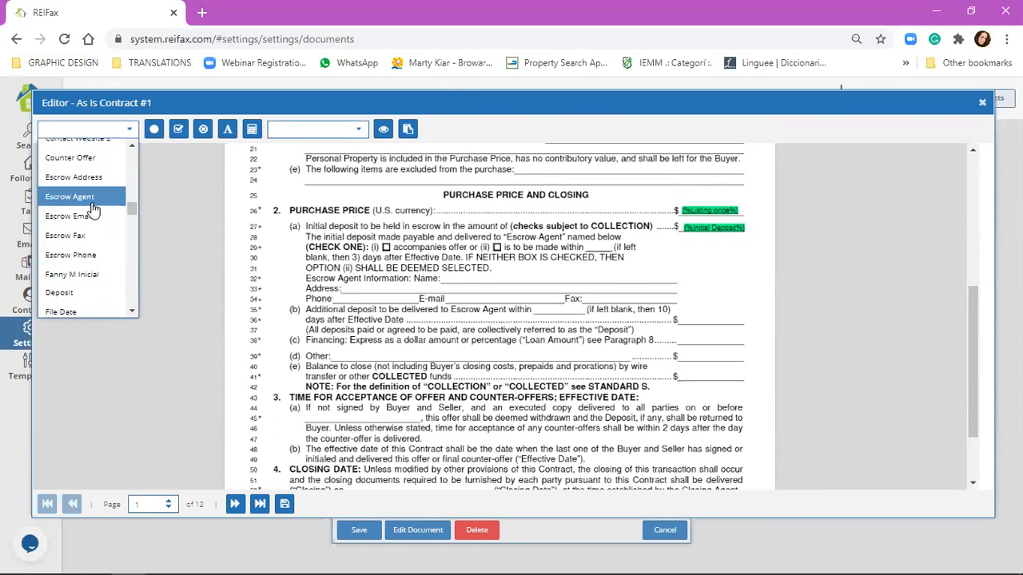
{"action": "left_click", "coordinate": [92, 201]}
{"action": "left_click_drag", "start_coordinate": [492, 278], "coordinate": [475, 278]}
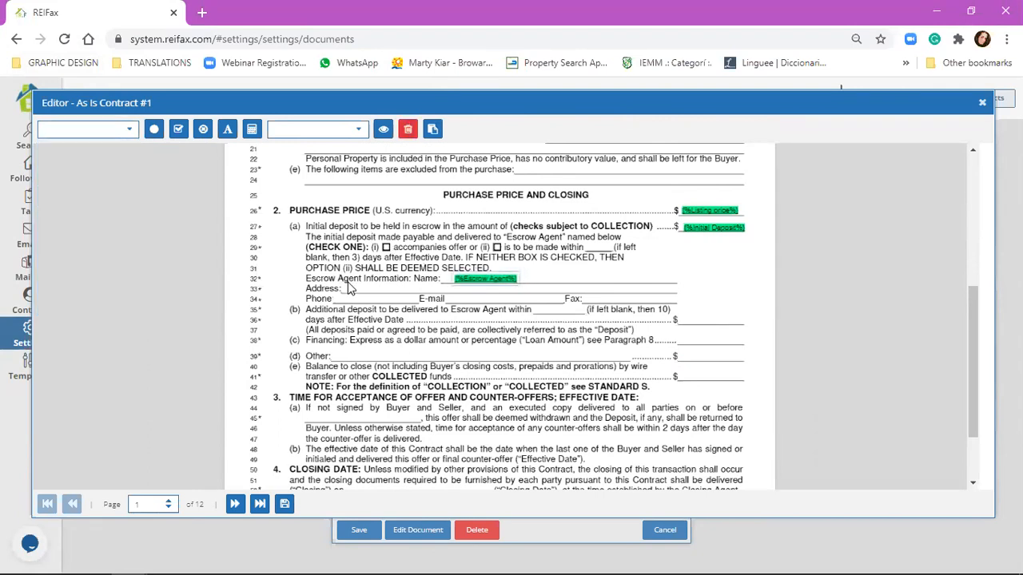
Step: Insert the Escrow Address merge field and position it on the Address line
{"action": "left_click", "coordinate": [112, 128]}
{"action": "scroll", "coordinate": [107, 206], "scroll_direction": "down", "scroll_amount": 6}
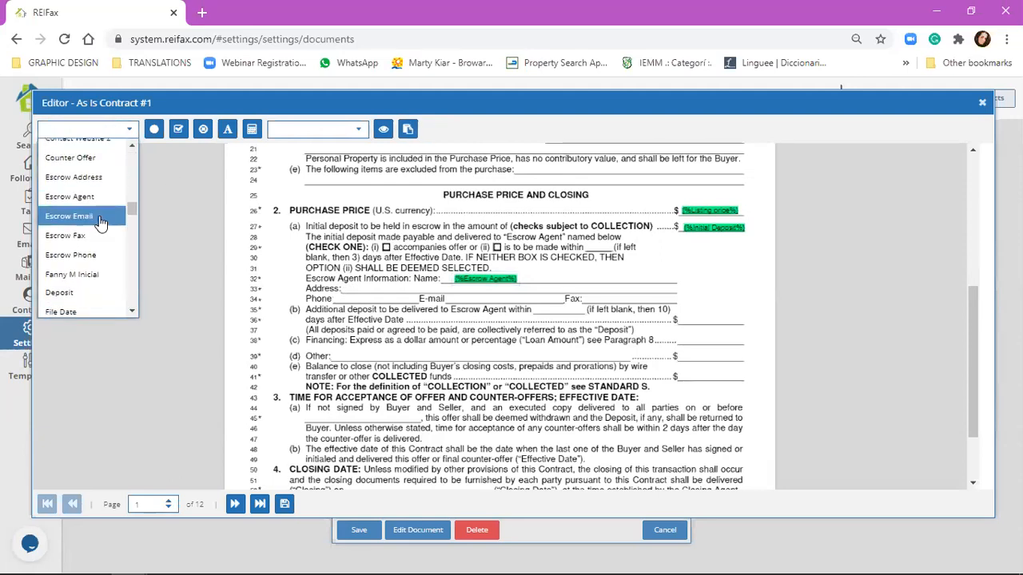
{"action": "left_click", "coordinate": [73, 176]}
{"action": "left_click", "coordinate": [376, 290]}
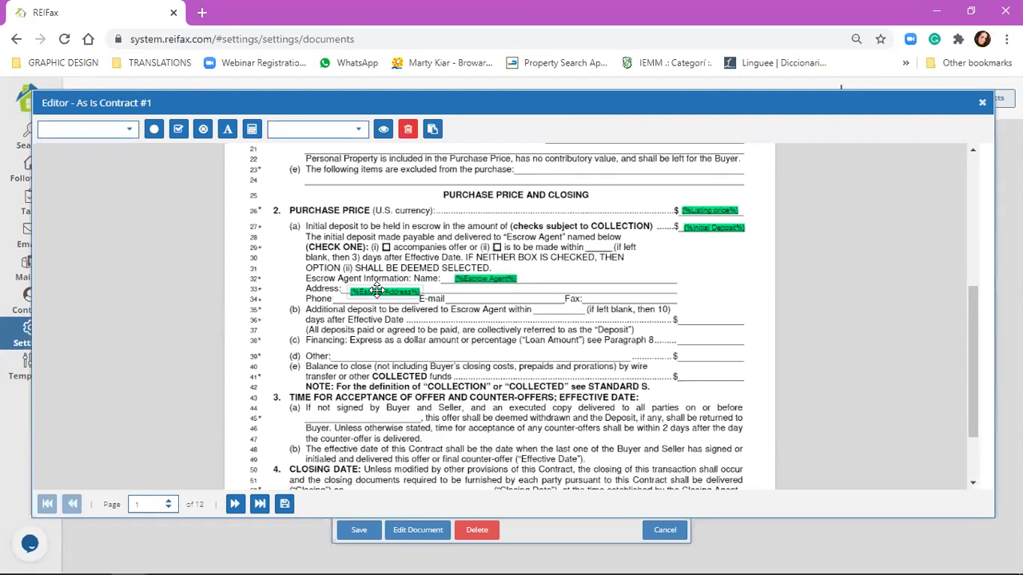
{"action": "left_click_drag", "start_coordinate": [376, 290], "coordinate": [379, 288]}
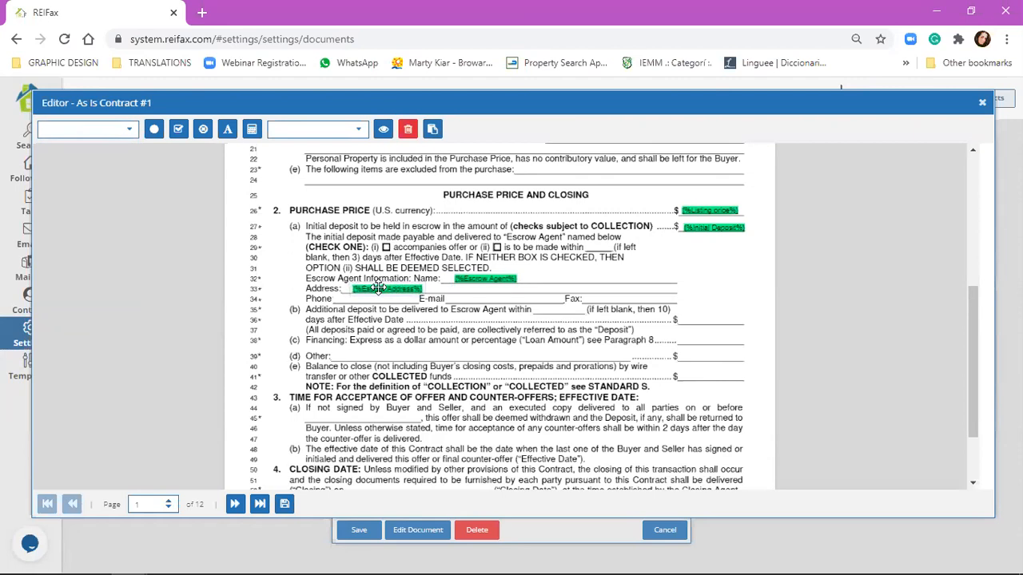
Step: Move the Escrow Phone merge field onto the Phone line
{"action": "left_click", "coordinate": [101, 126]}
{"action": "scroll", "coordinate": [110, 229], "scroll_direction": "down", "scroll_amount": 5}
{"action": "scroll", "coordinate": [111, 231], "scroll_direction": "down", "scroll_amount": 6}
{"action": "scroll", "coordinate": [111, 231], "scroll_direction": "up", "scroll_amount": 2}
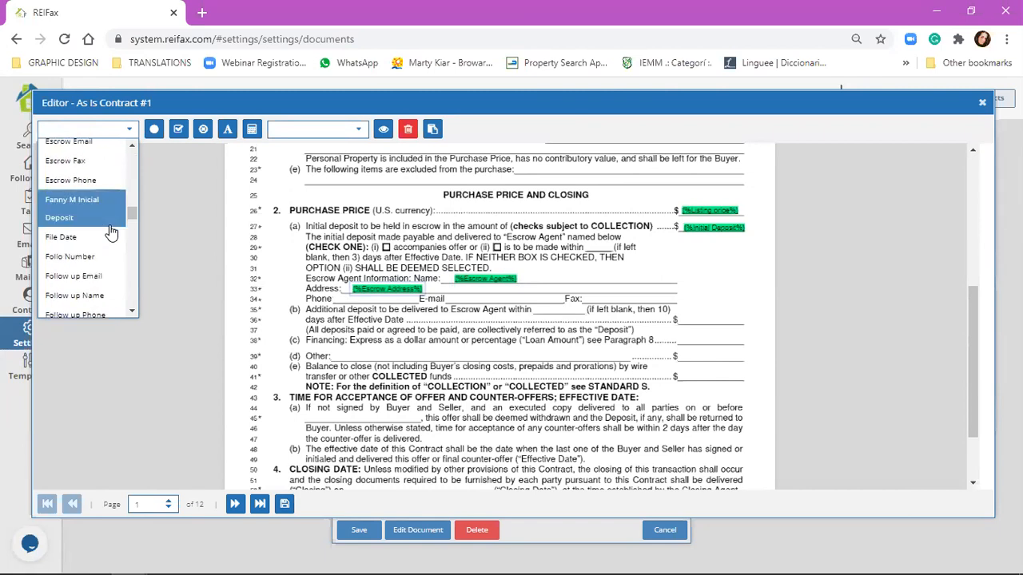
{"action": "scroll", "coordinate": [111, 232], "scroll_direction": "up", "scroll_amount": 2}
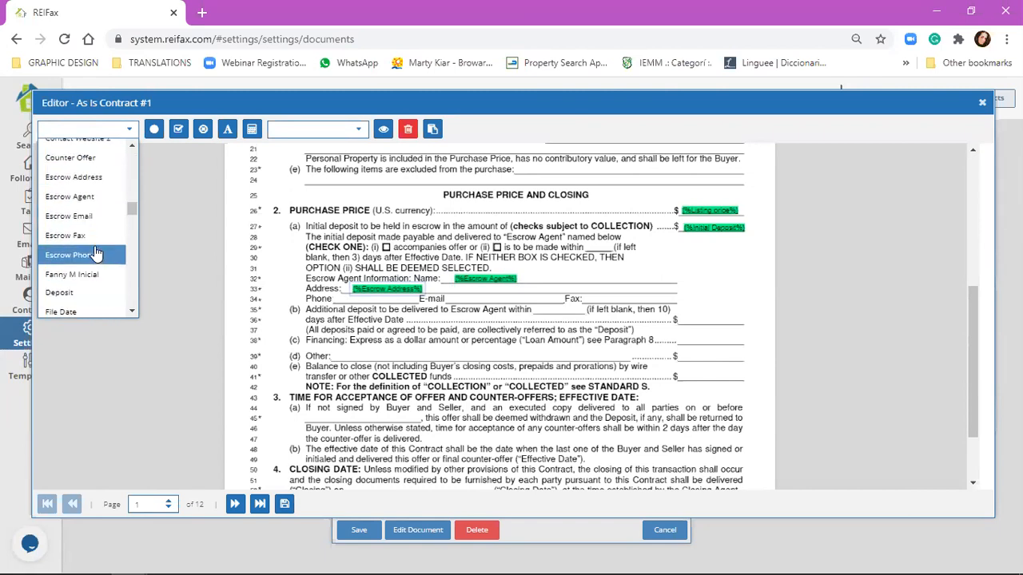
{"action": "left_click_drag", "start_coordinate": [391, 297], "coordinate": [355, 301]}
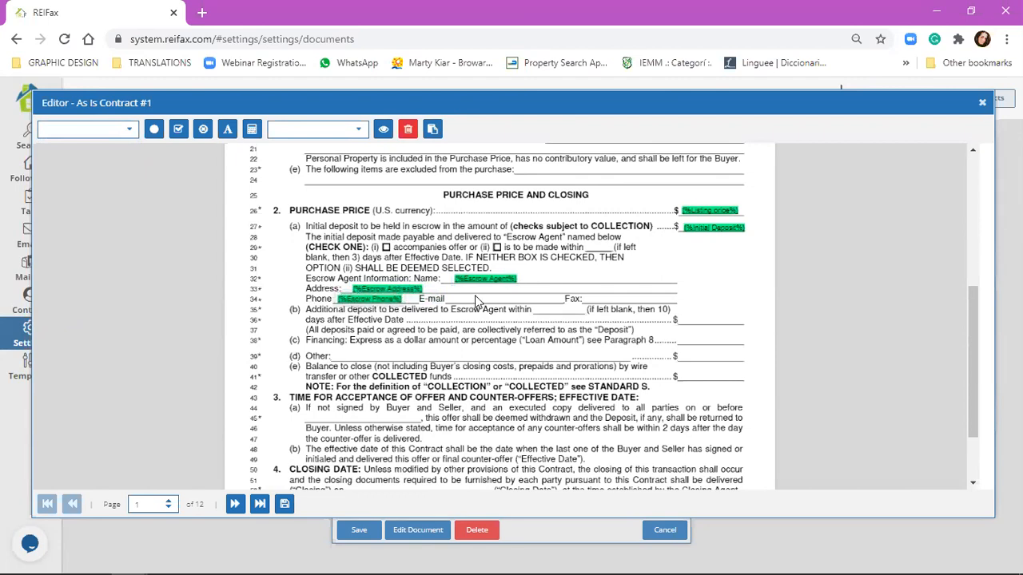
Step: Insert the Escrow Email merge field and position it on the E-mail line
{"action": "left_click", "coordinate": [88, 129]}
{"action": "scroll", "coordinate": [109, 226], "scroll_direction": "down", "scroll_amount": 5}
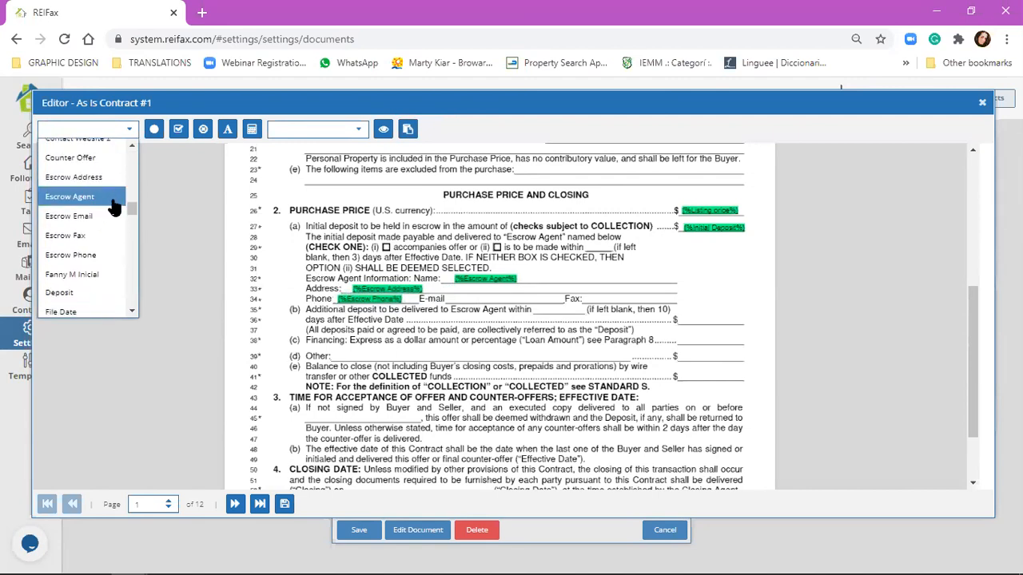
{"action": "left_click", "coordinate": [80, 216]}
{"action": "left_click", "coordinate": [491, 300]}
{"action": "left_click_drag", "start_coordinate": [491, 299], "coordinate": [486, 297]}
{"action": "left_click", "coordinate": [453, 345]}
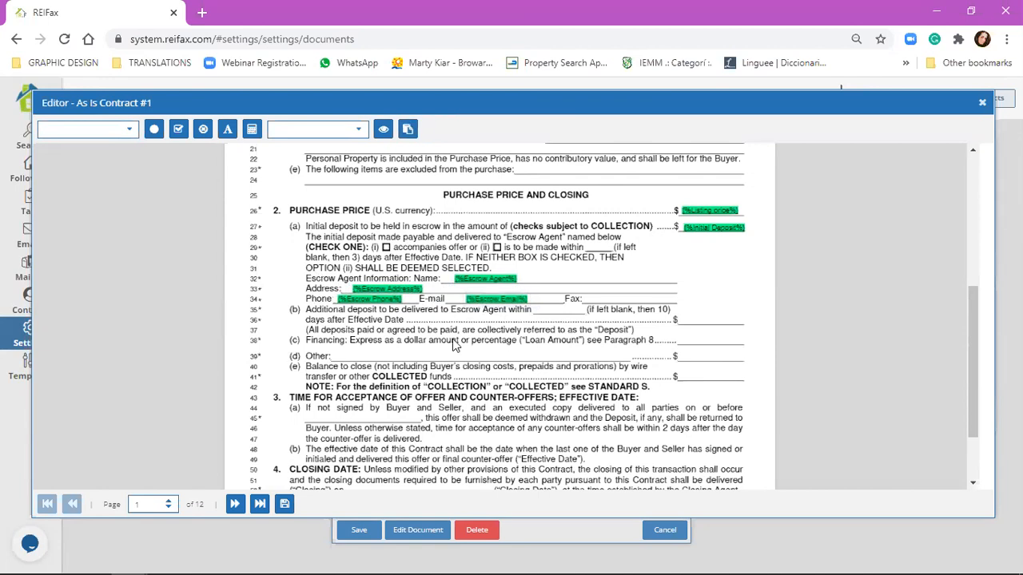
Step: Insert the Escrow Fax merge field and place it in the blank after Fax:
{"action": "left_click", "coordinate": [112, 130]}
{"action": "scroll", "coordinate": [104, 250], "scroll_direction": "down", "scroll_amount": 5}
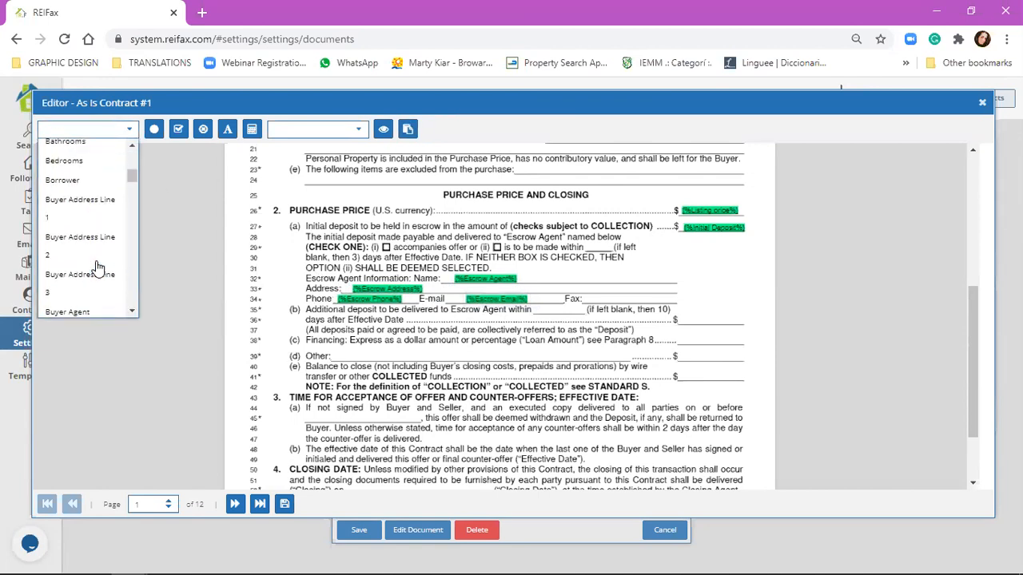
{"action": "scroll", "coordinate": [104, 250], "scroll_direction": "down", "scroll_amount": 3}
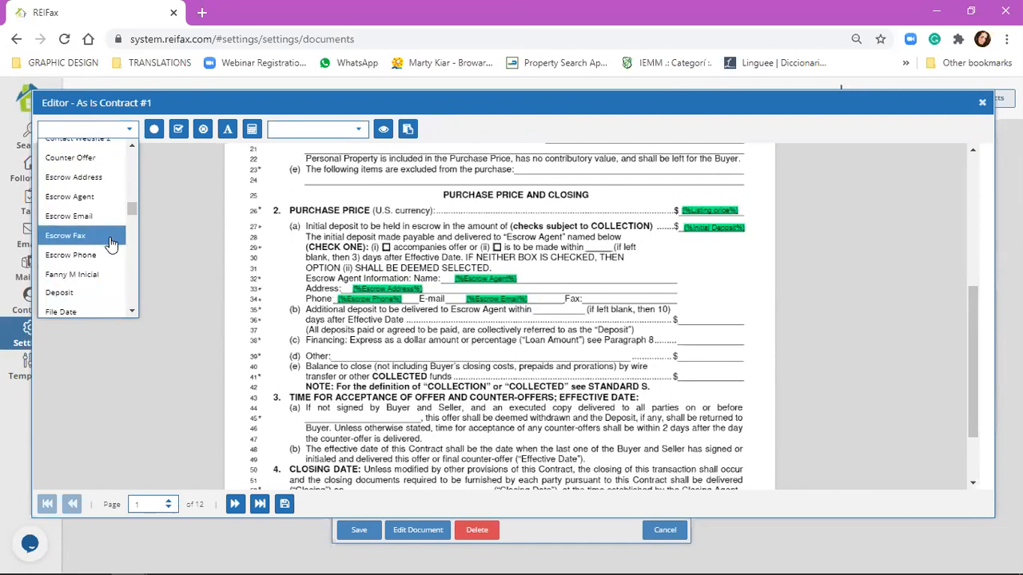
{"action": "left_click", "coordinate": [107, 236]}
{"action": "left_click_drag", "start_coordinate": [477, 342], "coordinate": [618, 297]}
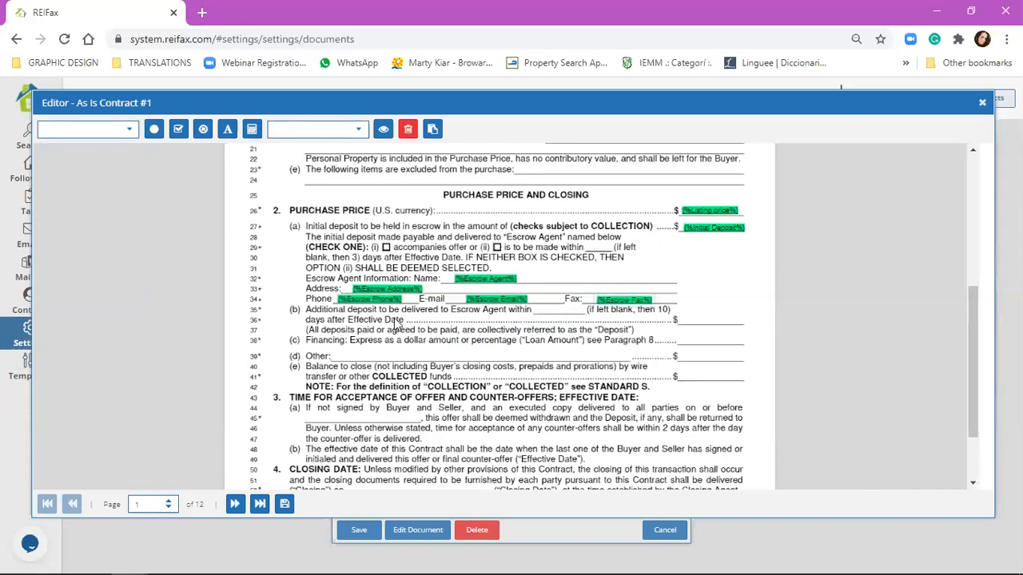
{"action": "left_click", "coordinate": [444, 370]}
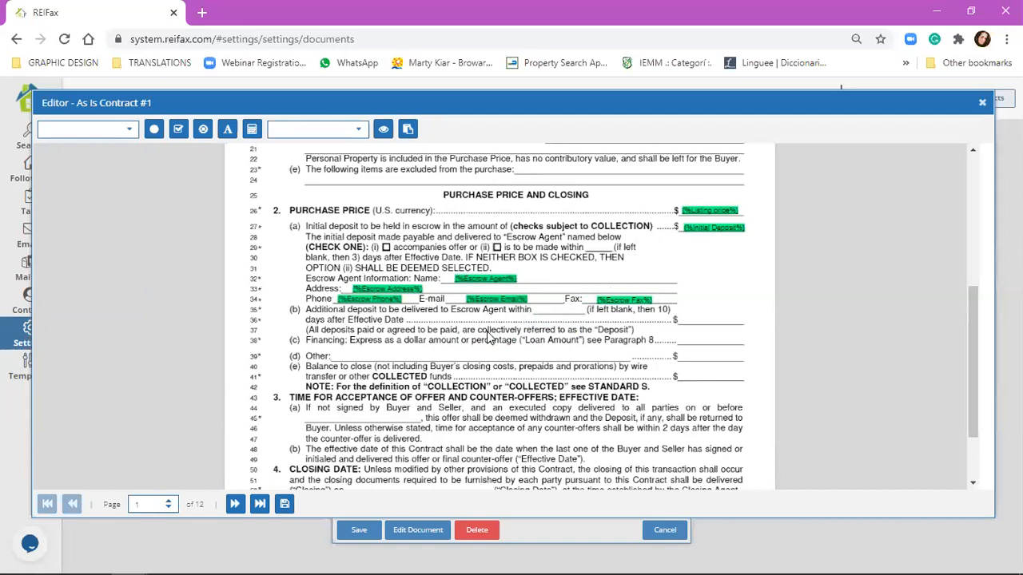
{"action": "scroll", "coordinate": [293, 387], "scroll_direction": "down", "scroll_amount": 1}
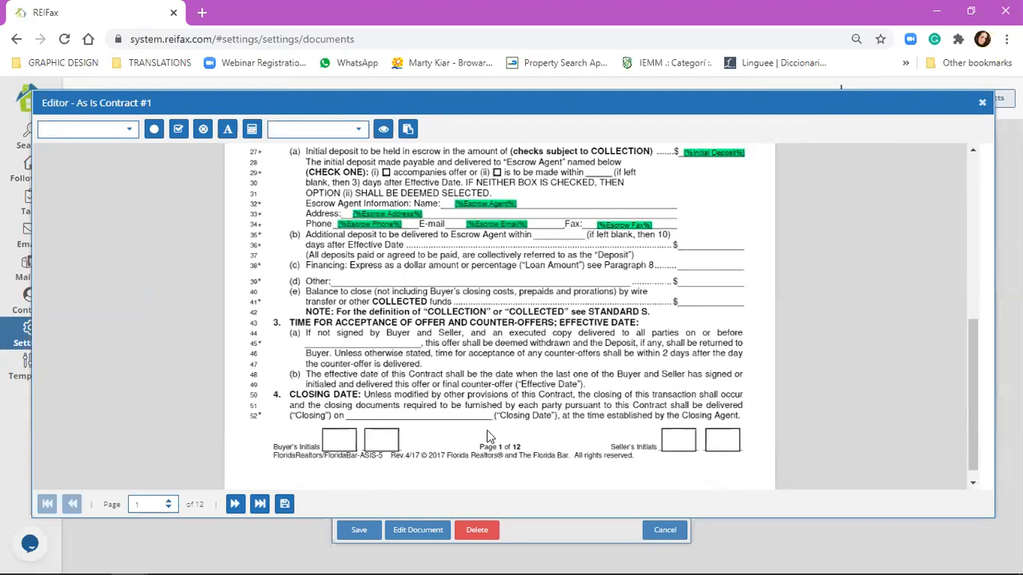
{"action": "scroll", "coordinate": [394, 375], "scroll_direction": "up", "scroll_amount": 1}
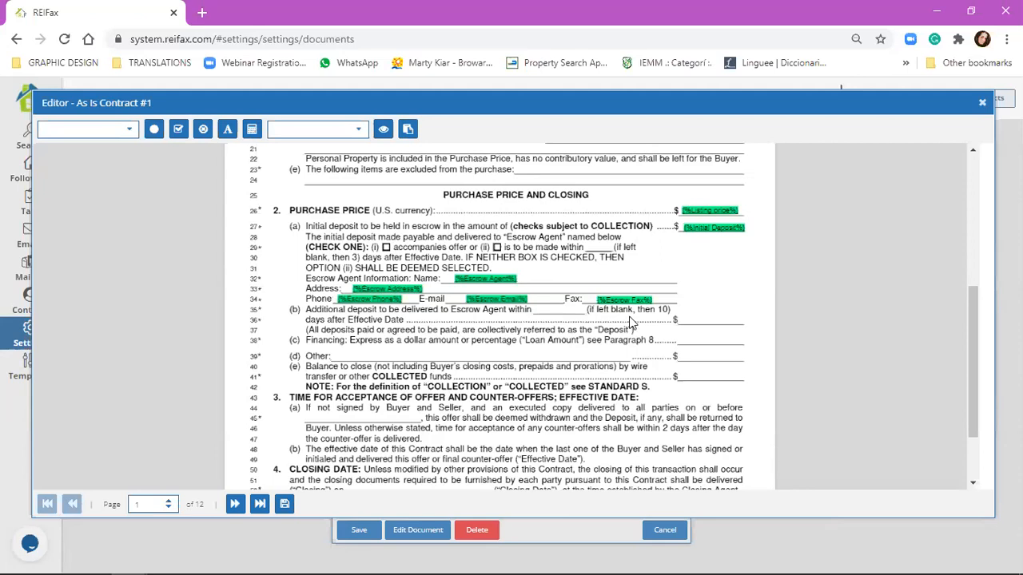
{"action": "scroll", "coordinate": [631, 326], "scroll_direction": "down", "scroll_amount": 1}
{"action": "scroll", "coordinate": [626, 334], "scroll_direction": "down", "scroll_amount": 1}
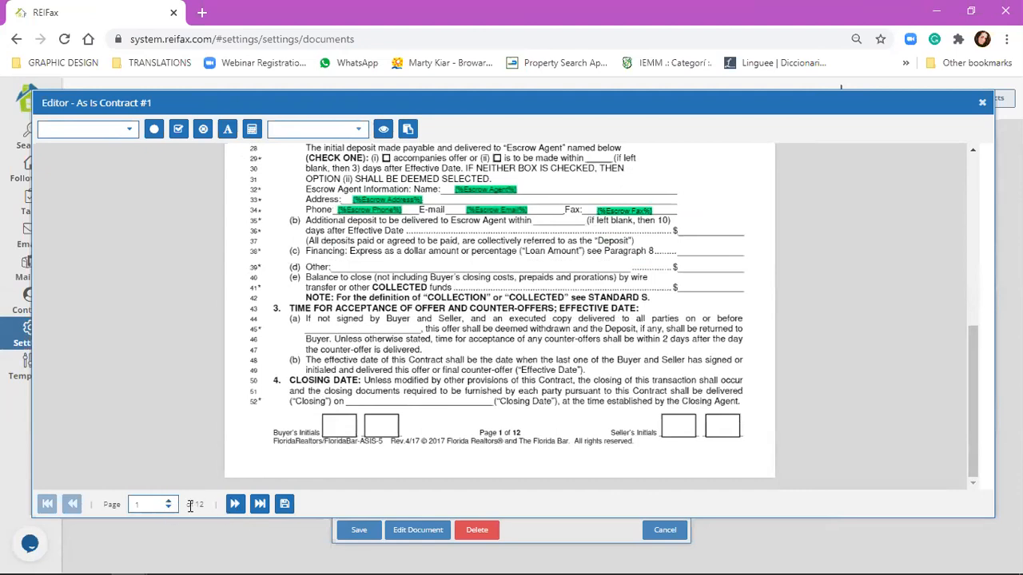
Step: On page 2, put a check mark in the 'Buyer may assign' box
{"action": "left_click", "coordinate": [235, 505]}
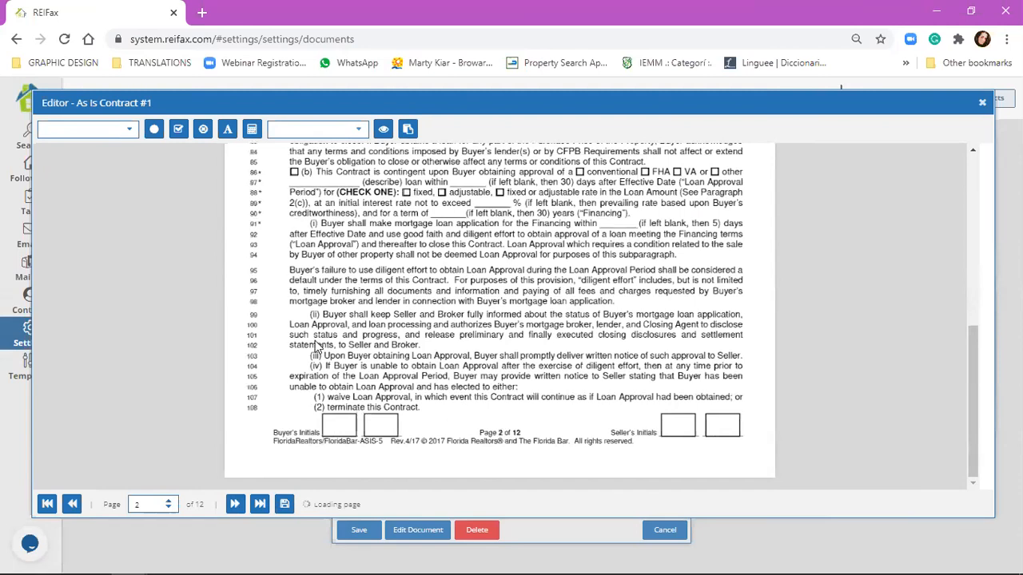
{"action": "scroll", "coordinate": [315, 341], "scroll_direction": "up", "scroll_amount": 3}
{"action": "scroll", "coordinate": [326, 285], "scroll_direction": "up", "scroll_amount": 1}
{"action": "scroll", "coordinate": [371, 283], "scroll_direction": "down", "scroll_amount": 1}
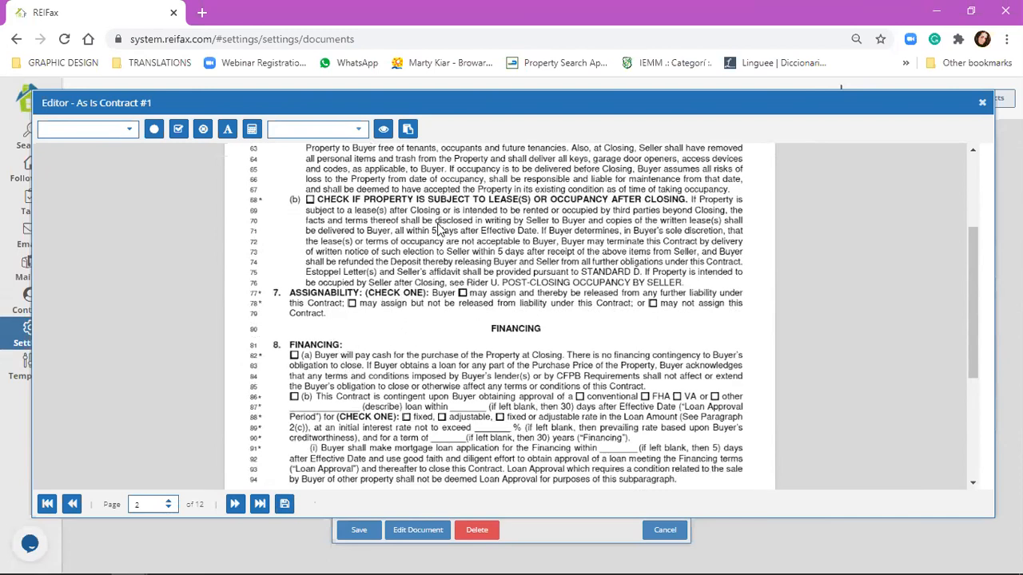
{"action": "left_click", "coordinate": [177, 130]}
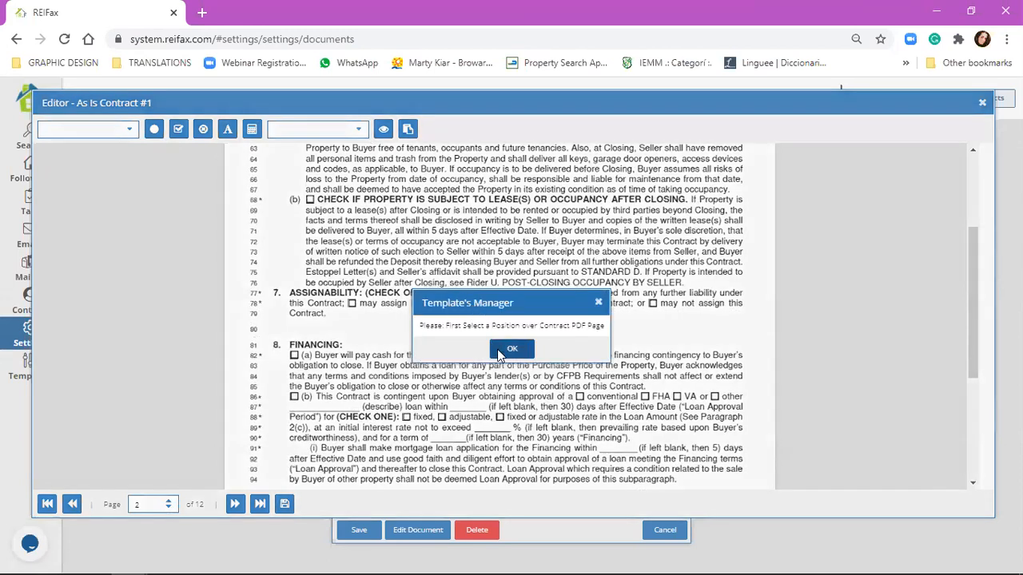
{"action": "left_click", "coordinate": [495, 352]}
{"action": "left_click", "coordinate": [177, 129]}
{"action": "left_click", "coordinate": [464, 294]}
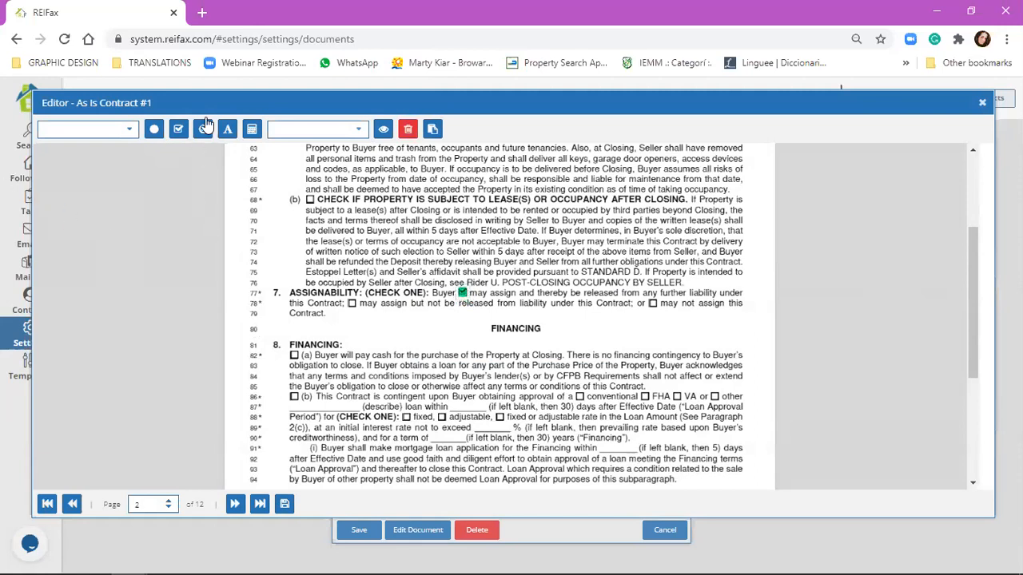
Step: Add a check mark on the Financing 8(b) loan-approval box
{"action": "left_click", "coordinate": [179, 133]}
{"action": "left_click_drag", "start_coordinate": [469, 304], "coordinate": [294, 397]}
{"action": "left_click", "coordinate": [565, 417]}
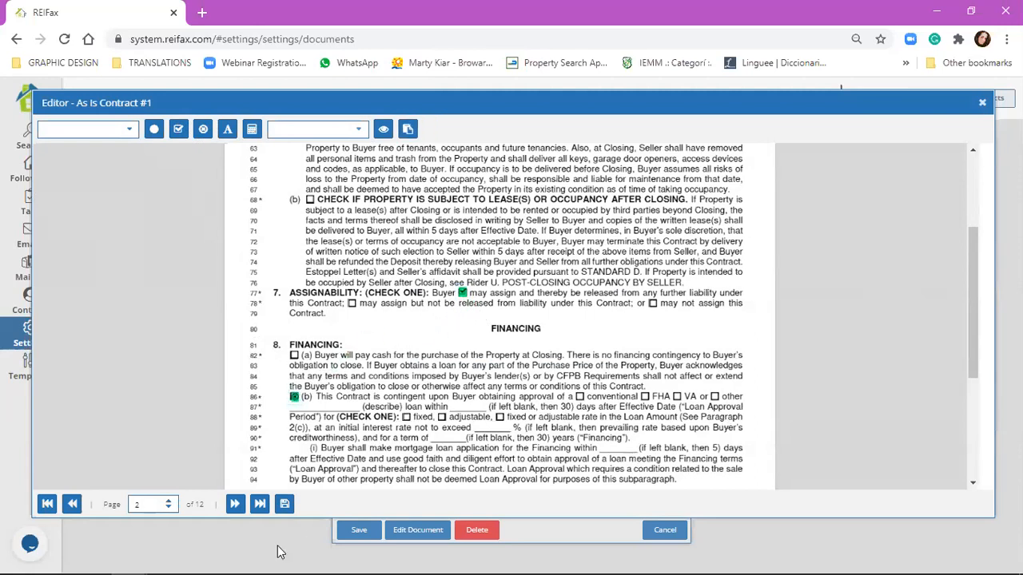
Step: Return to page 1 by entering 1 as the page number
{"action": "double_click", "coordinate": [157, 504]}
{"action": "type", "text": "1"}
{"action": "key", "text": "Return"}
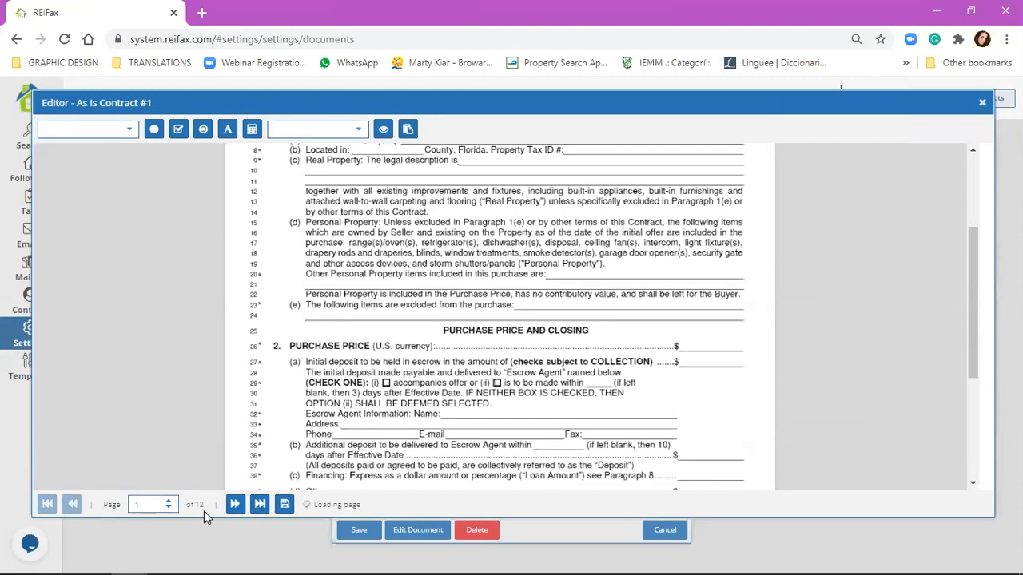
Step: Page through the contract to page 11 and show the Addenda and Additional Terms lines
{"action": "left_click", "coordinate": [168, 501]}
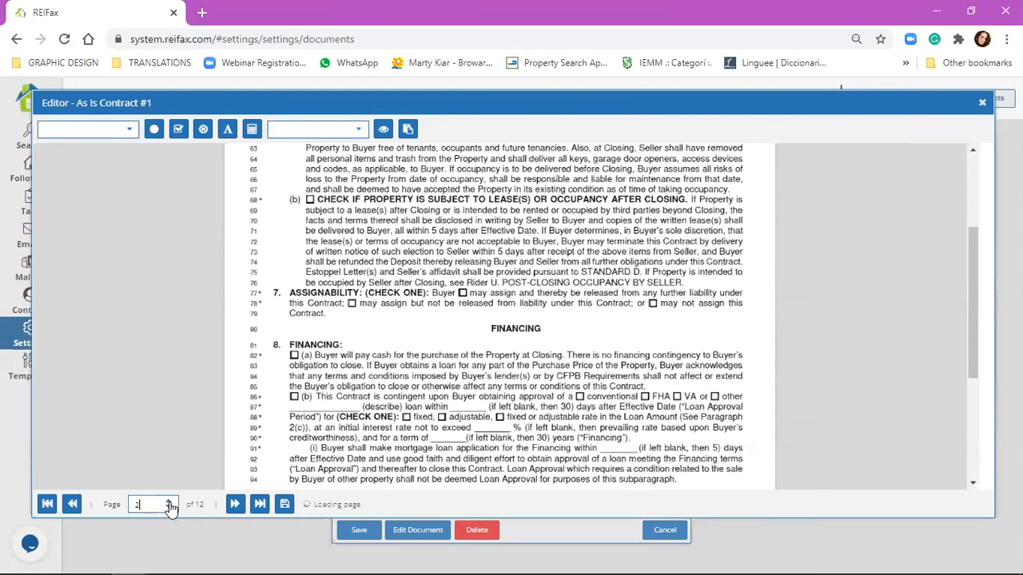
{"action": "scroll", "coordinate": [354, 419], "scroll_direction": "down", "scroll_amount": 1}
{"action": "scroll", "coordinate": [355, 419], "scroll_direction": "down", "scroll_amount": 3}
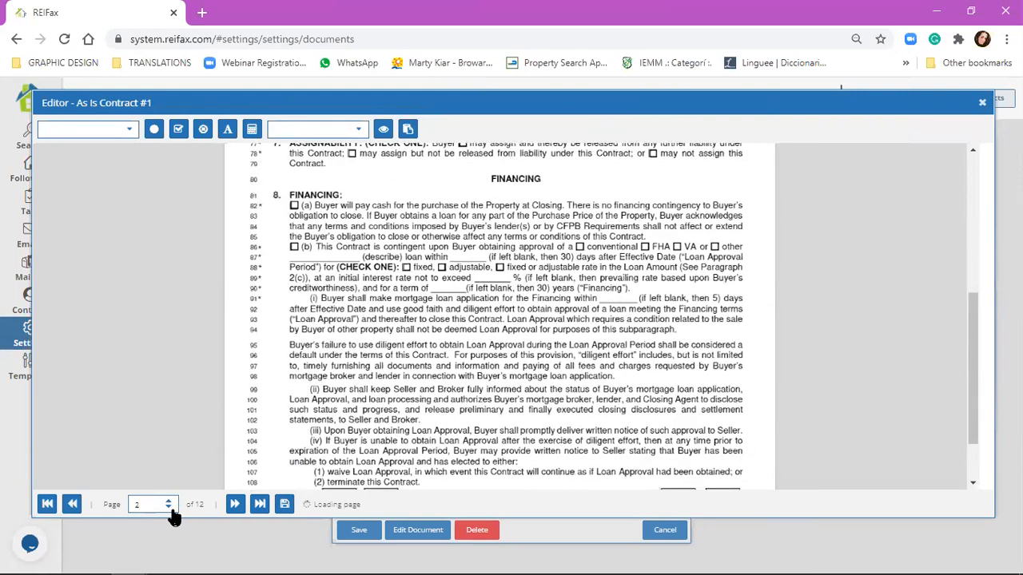
{"action": "left_click", "coordinate": [168, 501]}
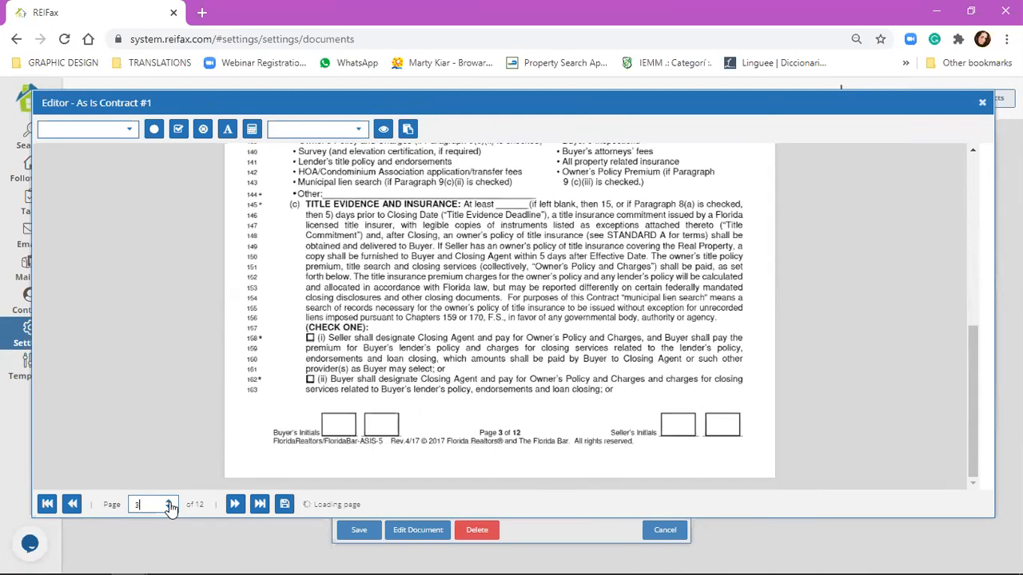
{"action": "left_click", "coordinate": [168, 509]}
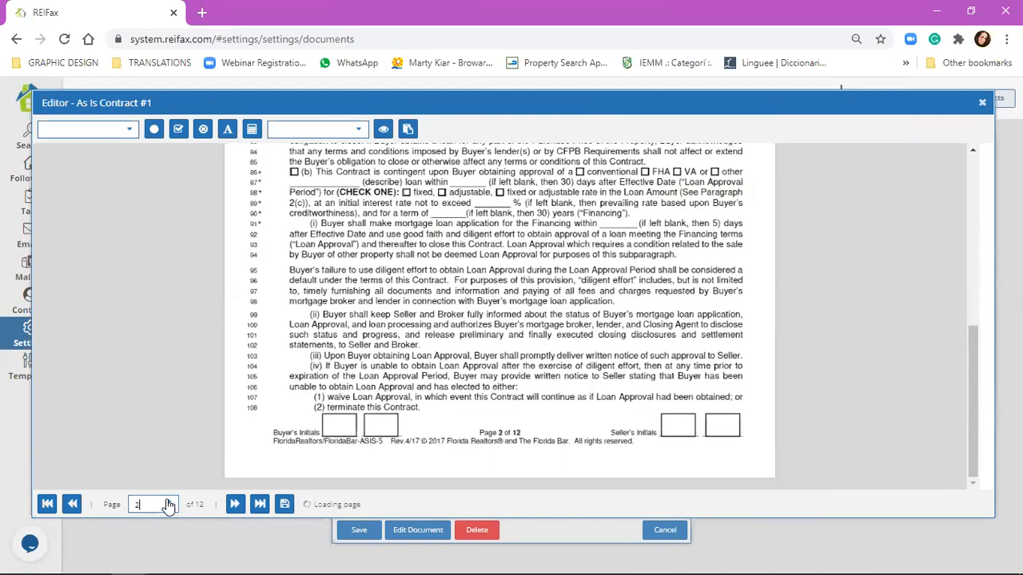
{"action": "left_click", "coordinate": [170, 502]}
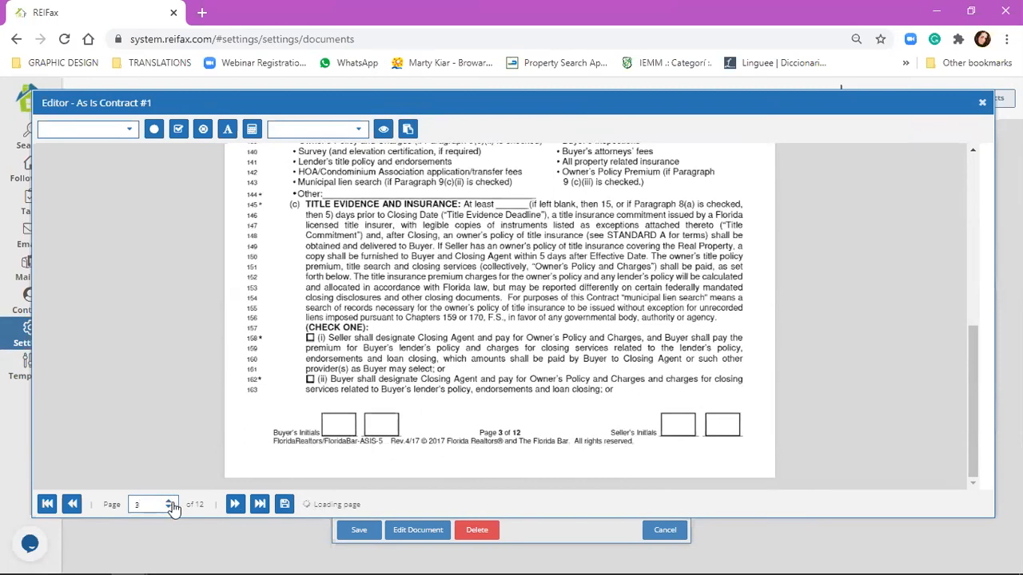
{"action": "scroll", "coordinate": [296, 427], "scroll_direction": "up", "scroll_amount": 2}
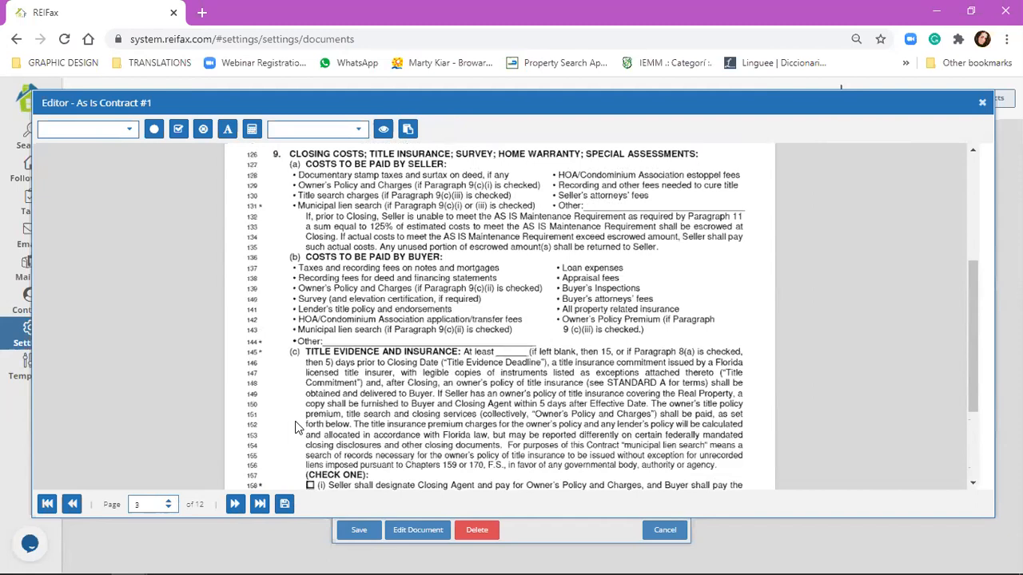
{"action": "scroll", "coordinate": [171, 508], "scroll_direction": "up", "scroll_amount": 2}
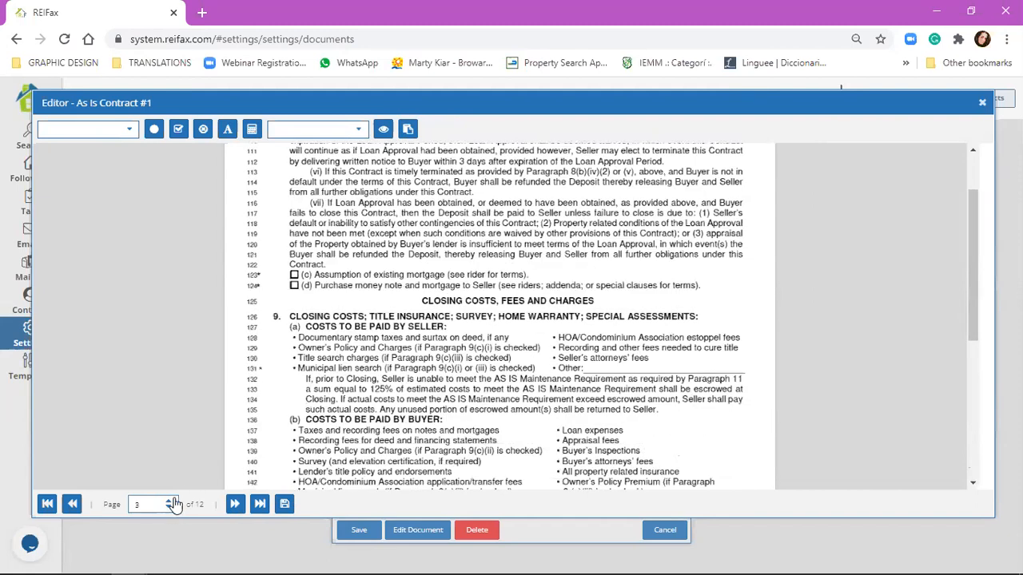
{"action": "scroll", "coordinate": [173, 505], "scroll_direction": "down", "scroll_amount": 8}
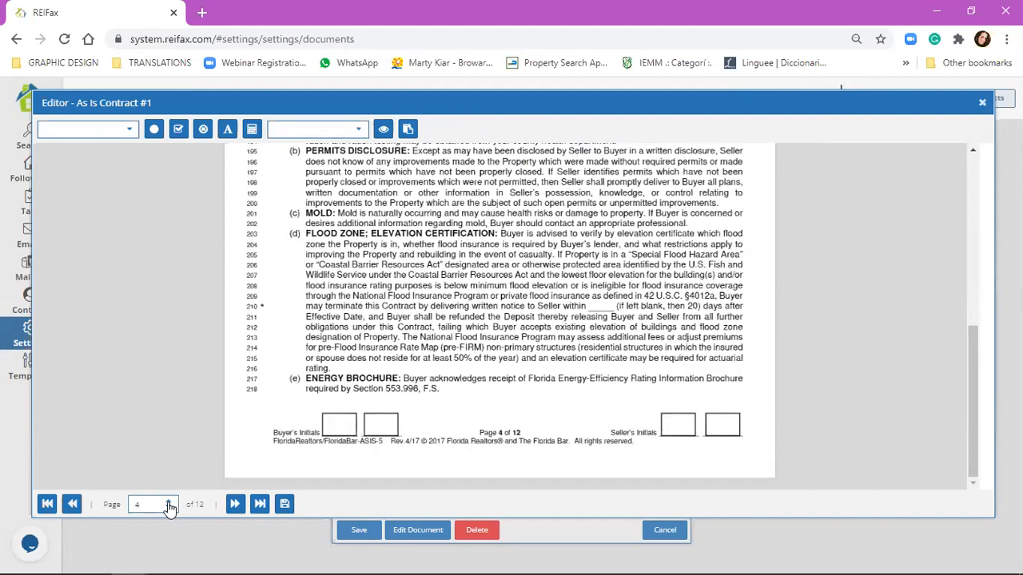
{"action": "left_click", "coordinate": [260, 504]}
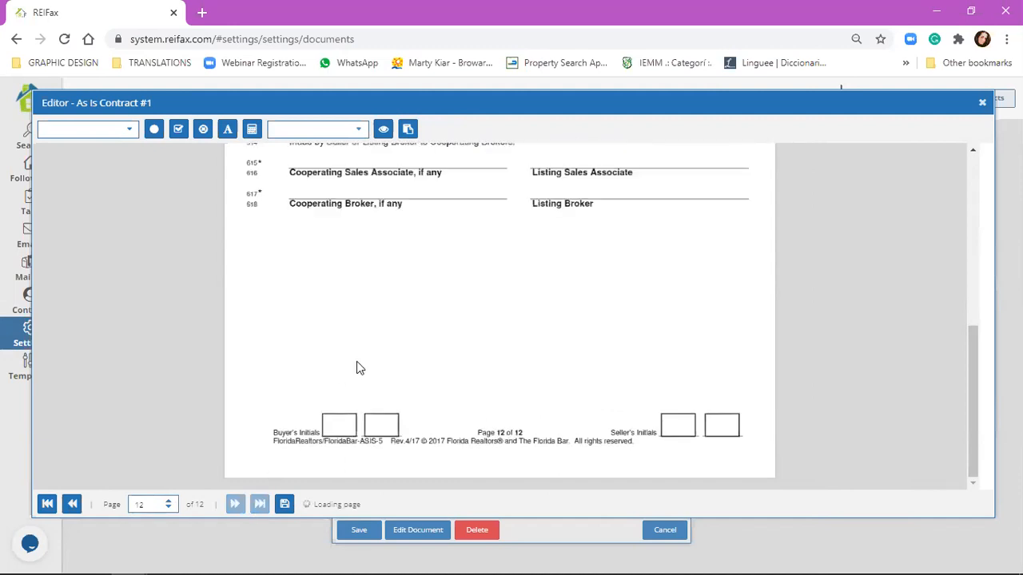
{"action": "scroll", "coordinate": [356, 368], "scroll_direction": "up", "scroll_amount": 4}
{"action": "left_click", "coordinate": [72, 504]}
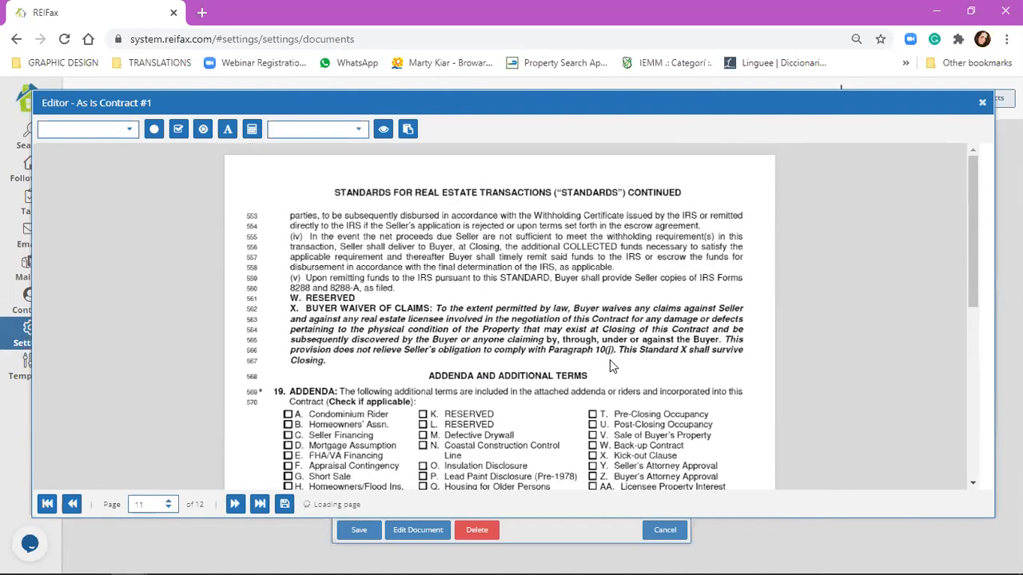
{"action": "scroll", "coordinate": [610, 360], "scroll_direction": "down", "scroll_amount": 4}
{"action": "scroll", "coordinate": [609, 361], "scroll_direction": "up", "scroll_amount": 2}
{"action": "scroll", "coordinate": [607, 363], "scroll_direction": "down", "scroll_amount": 2}
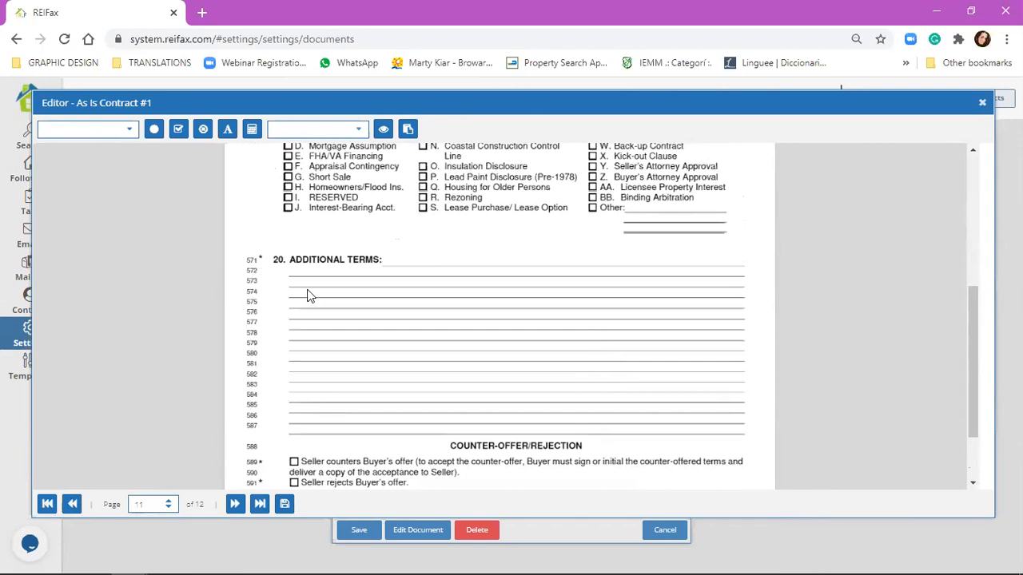
{"action": "scroll", "coordinate": [312, 244], "scroll_direction": "up", "scroll_amount": 1}
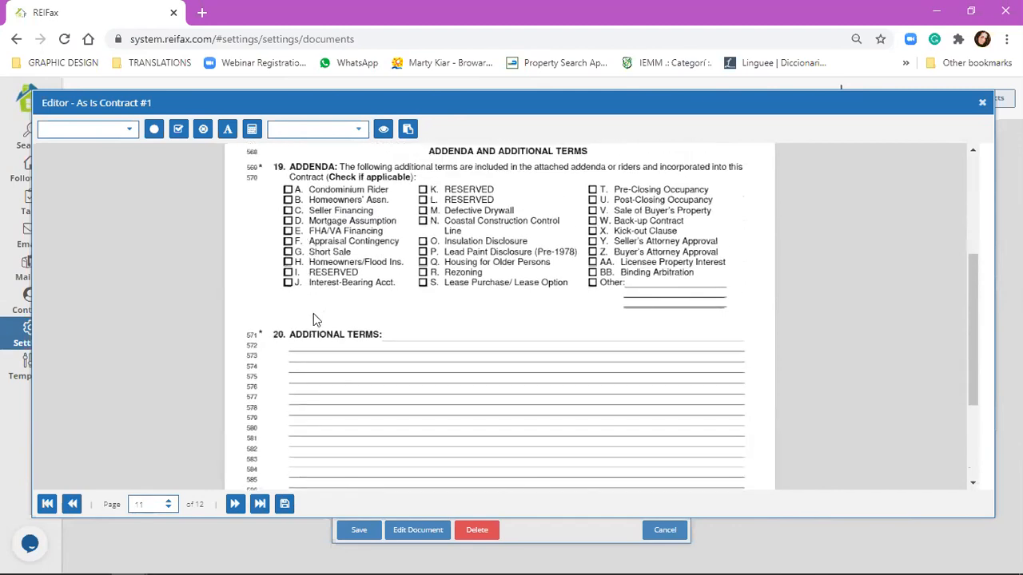
Step: Add the text 'djksafjbsdfnbasdfhasdbfahsdfbjhadfhbafj' on Additional Terms line 573
{"action": "left_click", "coordinate": [228, 130]}
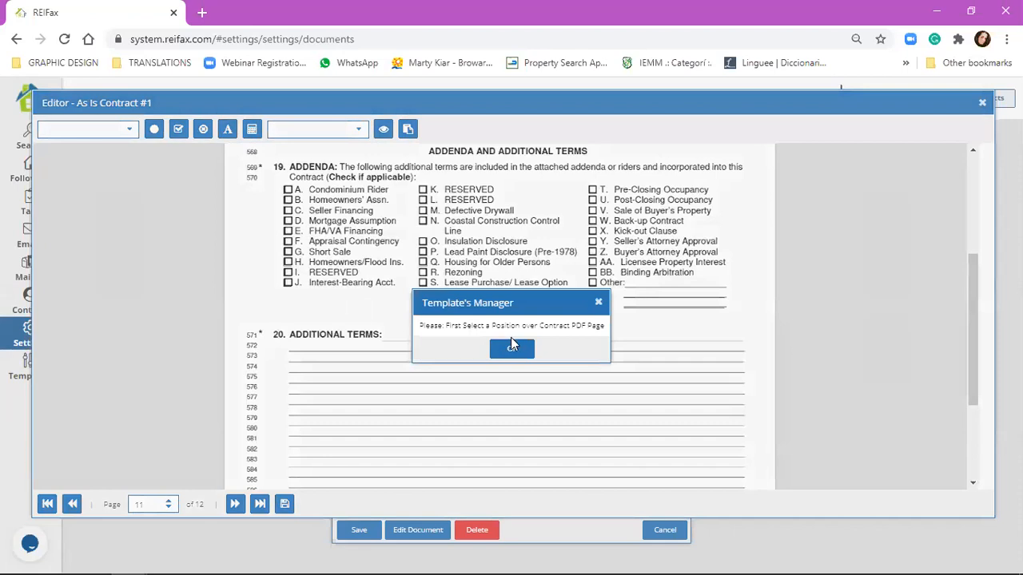
{"action": "left_click", "coordinate": [513, 347]}
{"action": "left_click", "coordinate": [294, 364]}
{"action": "left_click", "coordinate": [229, 131]}
{"action": "left_click", "coordinate": [410, 337]}
{"action": "type", "text": "djksafjbsdfnbasdfhasdbfahsdfbjhadfhbafj"}
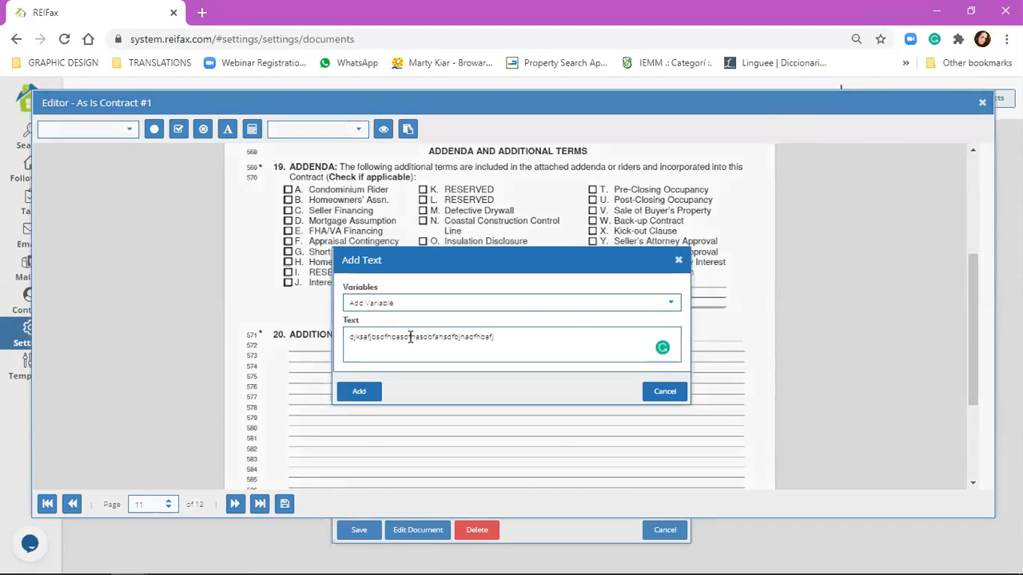
{"action": "left_click", "coordinate": [351, 390]}
{"action": "left_click", "coordinate": [382, 359]}
{"action": "left_click_drag", "start_coordinate": [381, 359], "coordinate": [382, 357]}
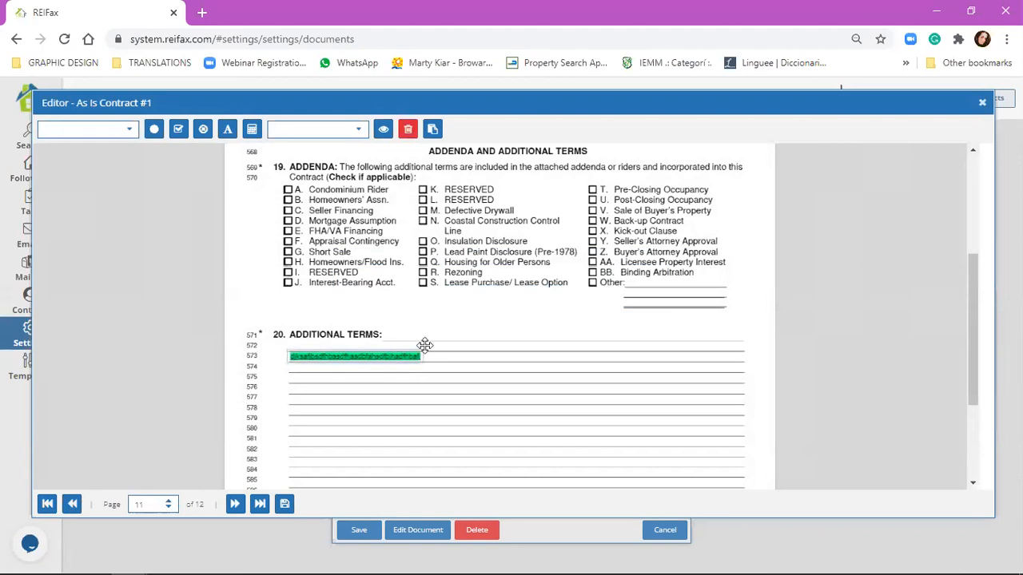
{"action": "left_click", "coordinate": [342, 372]}
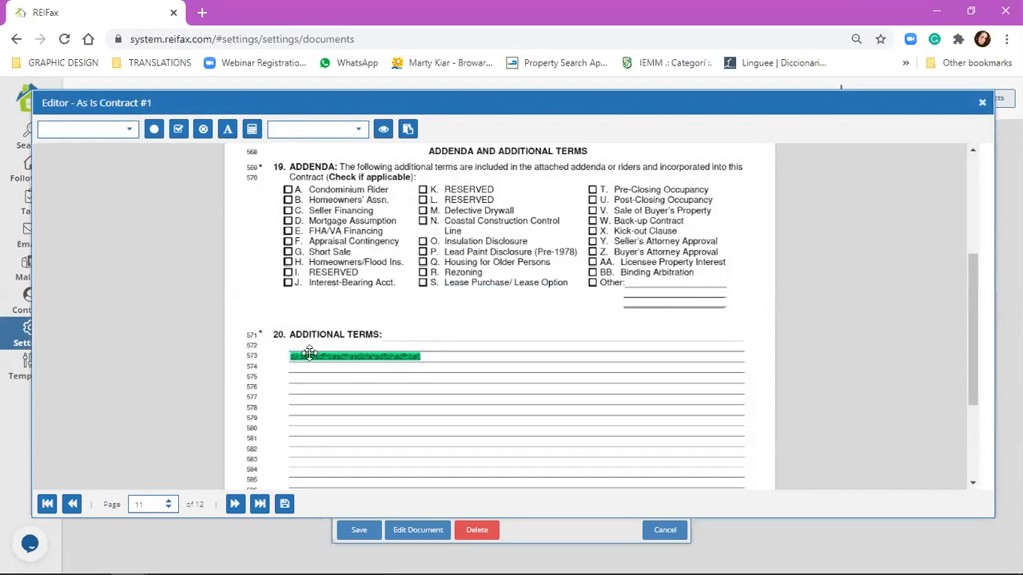
{"action": "left_click", "coordinate": [228, 129]}
{"action": "left_click", "coordinate": [455, 343]}
{"action": "type", "text": "dsfaojfbkfbxadf"}
{"action": "key", "text": "Return"}
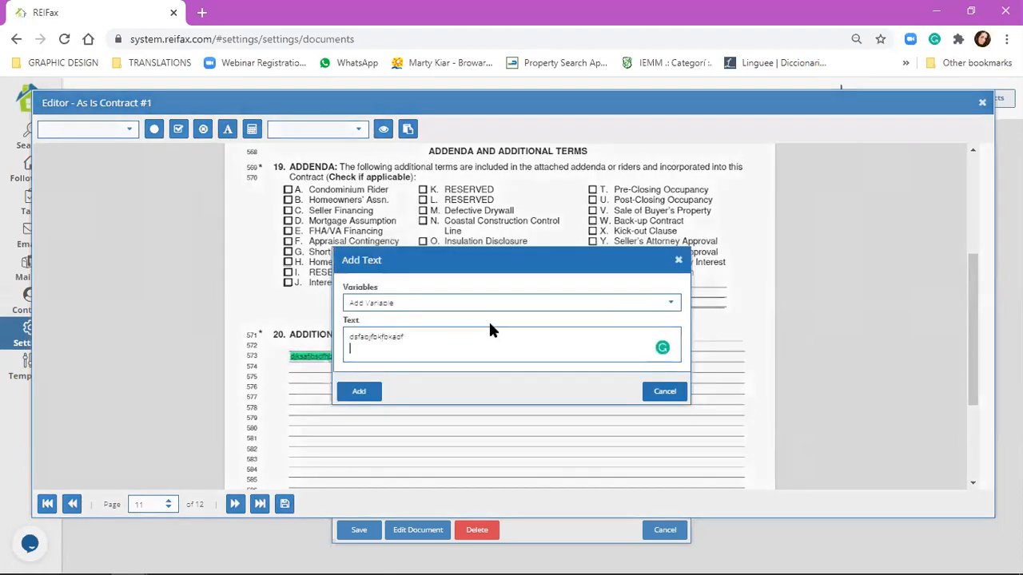
{"action": "type", "text": "JlSDBHSDBHAJKAH"}
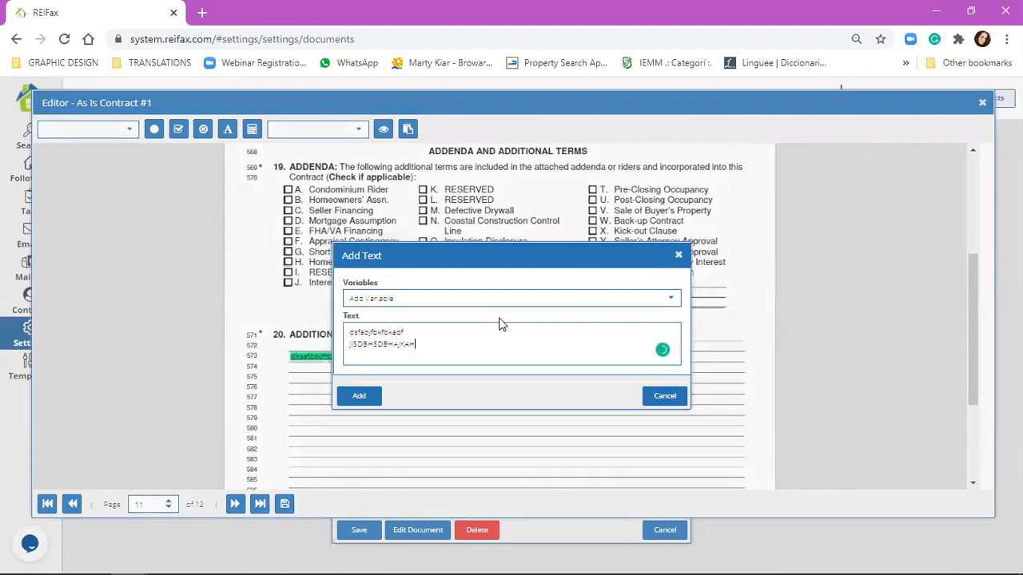
{"action": "left_click", "coordinate": [366, 401]}
{"action": "left_click_drag", "start_coordinate": [370, 376], "coordinate": [322, 377]}
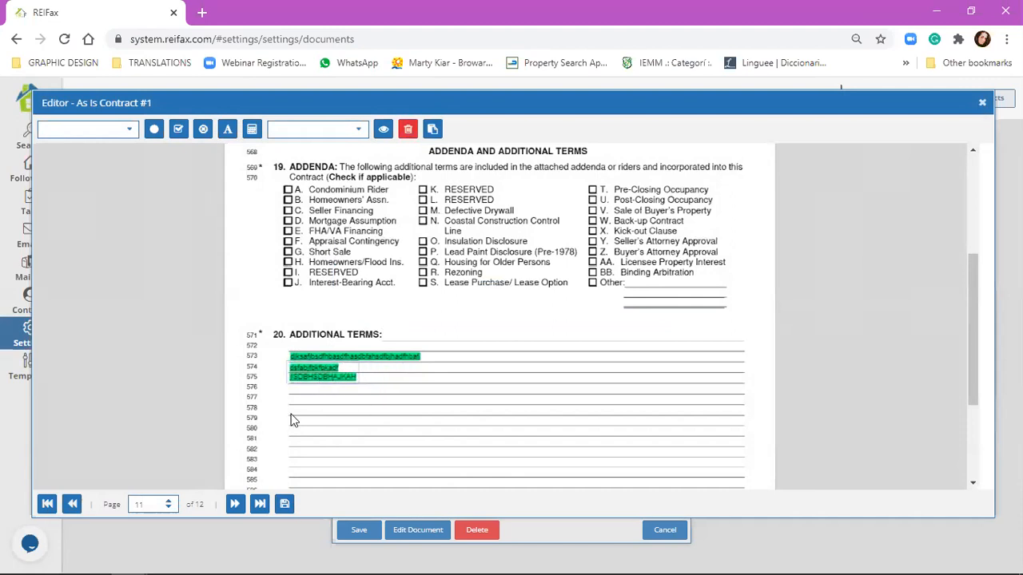
{"action": "left_click", "coordinate": [426, 432]}
{"action": "left_click_drag", "start_coordinate": [312, 324], "coordinate": [741, 458]}
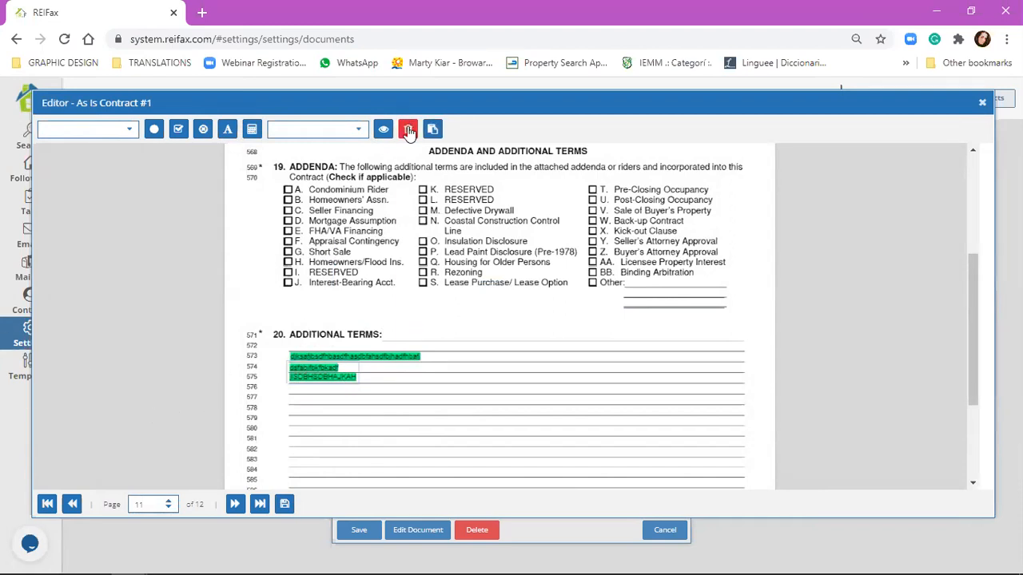
{"action": "left_click", "coordinate": [408, 130]}
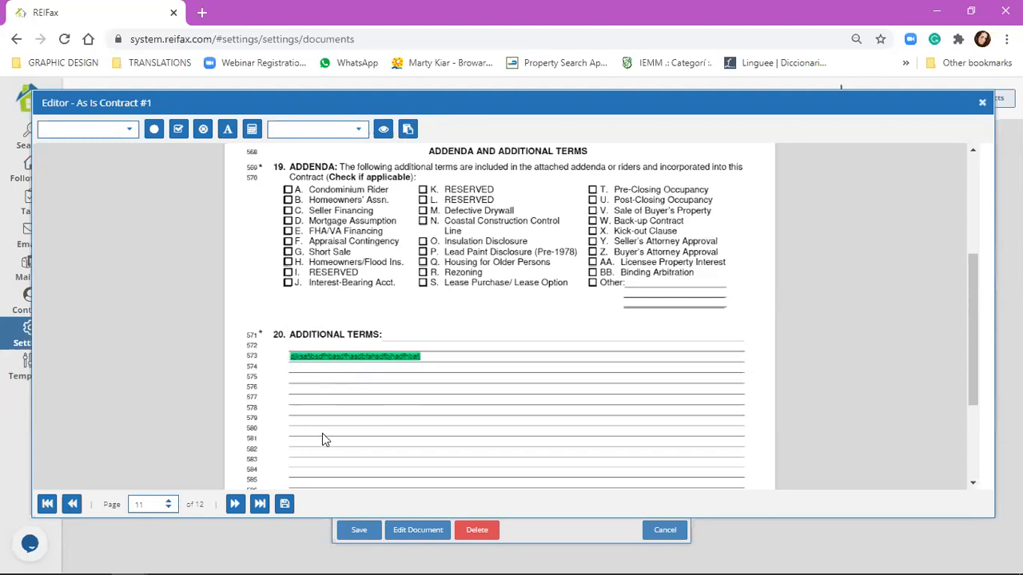
{"action": "left_click", "coordinate": [228, 132]}
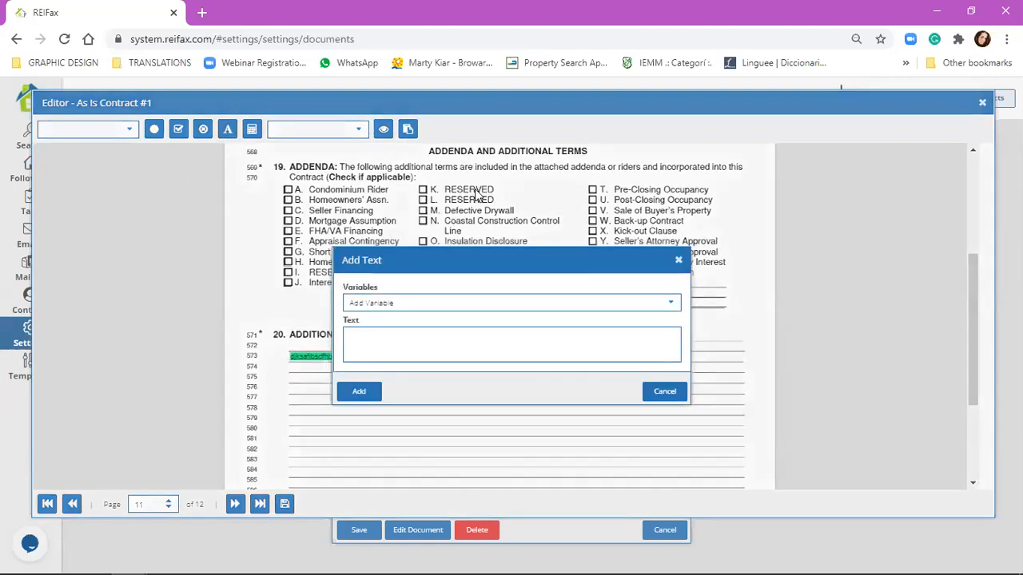
{"action": "left_click", "coordinate": [391, 344]}
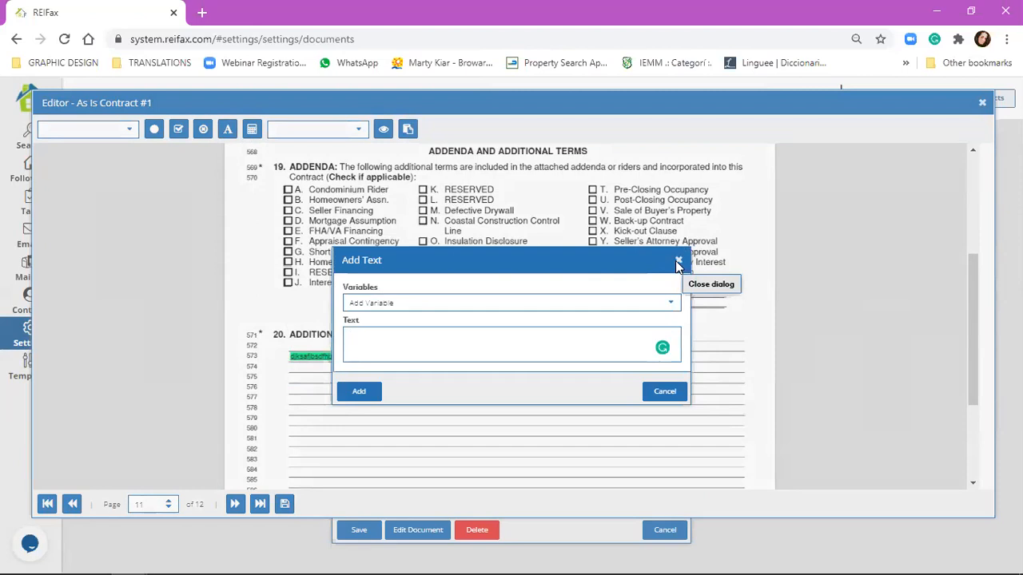
{"action": "left_click", "coordinate": [676, 267]}
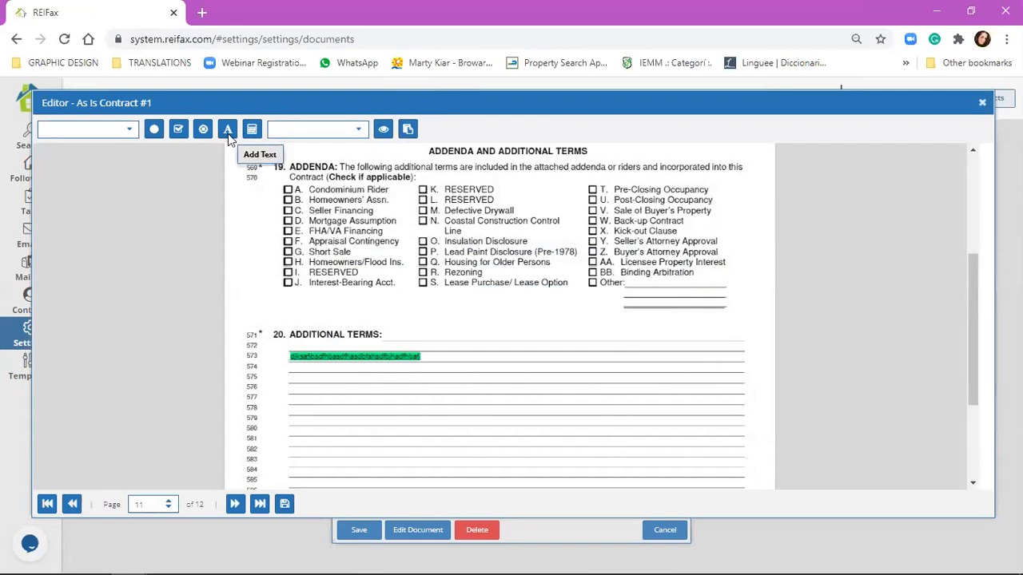
Step: Add a two-line text block 'sd' / 'sdsda' on lines 574–575 under Additional Terms
{"action": "left_click", "coordinate": [228, 130]}
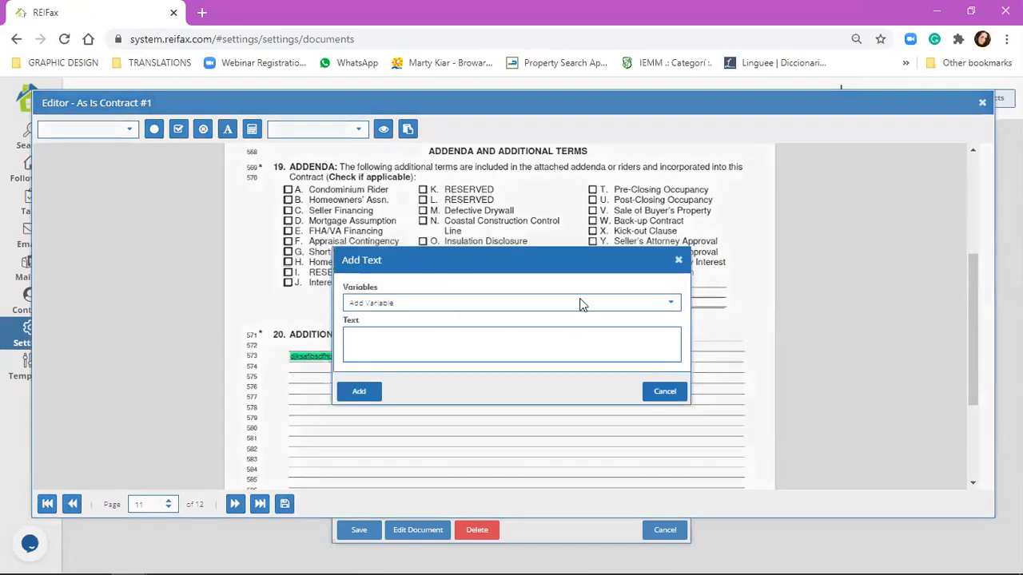
{"action": "left_click", "coordinate": [679, 261]}
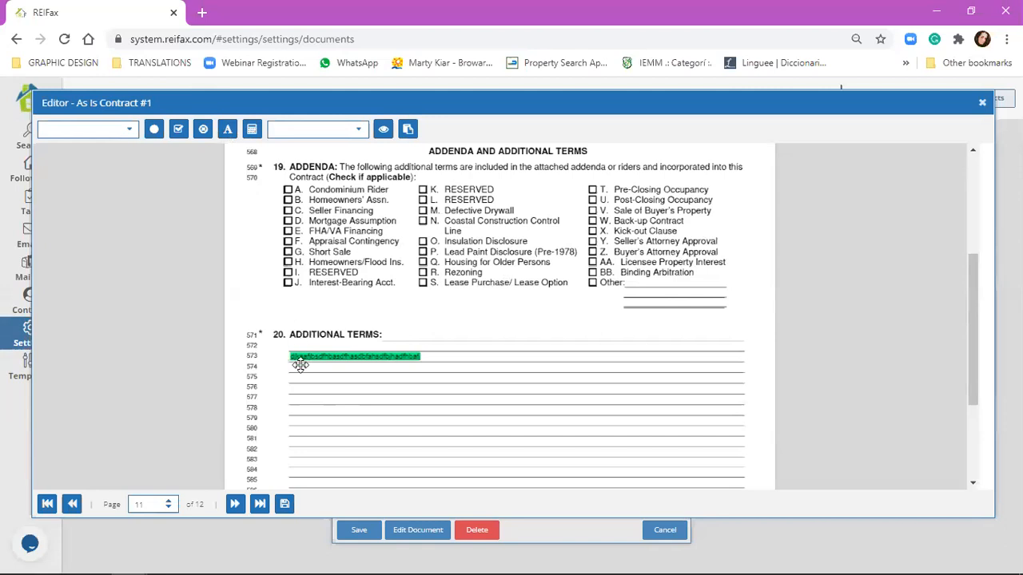
{"action": "left_click", "coordinate": [378, 370]}
{"action": "left_click", "coordinate": [388, 335]}
{"action": "type", "text": "sd"}
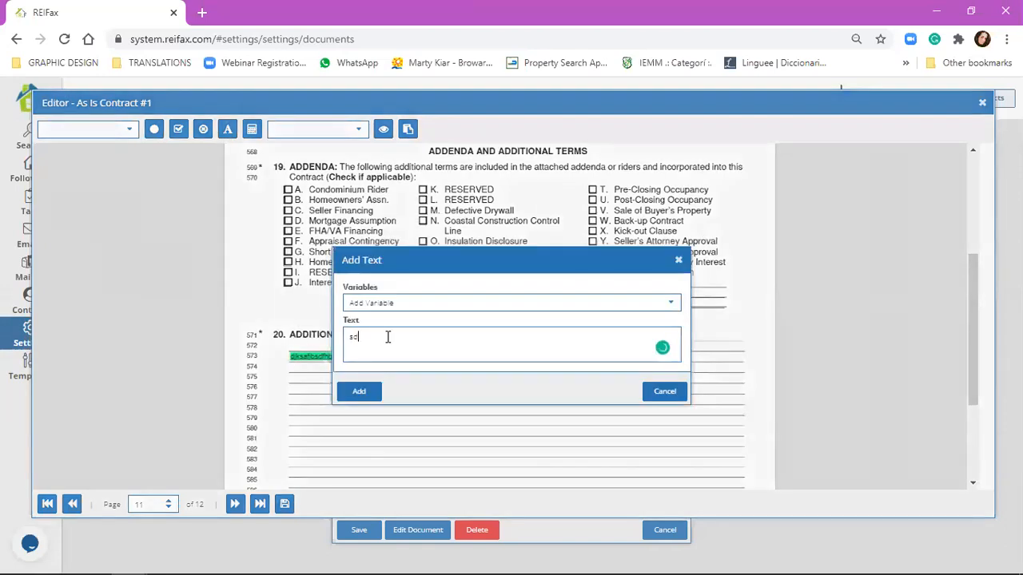
{"action": "key", "text": "Return"}
{"action": "type", "text": "sdsda"}
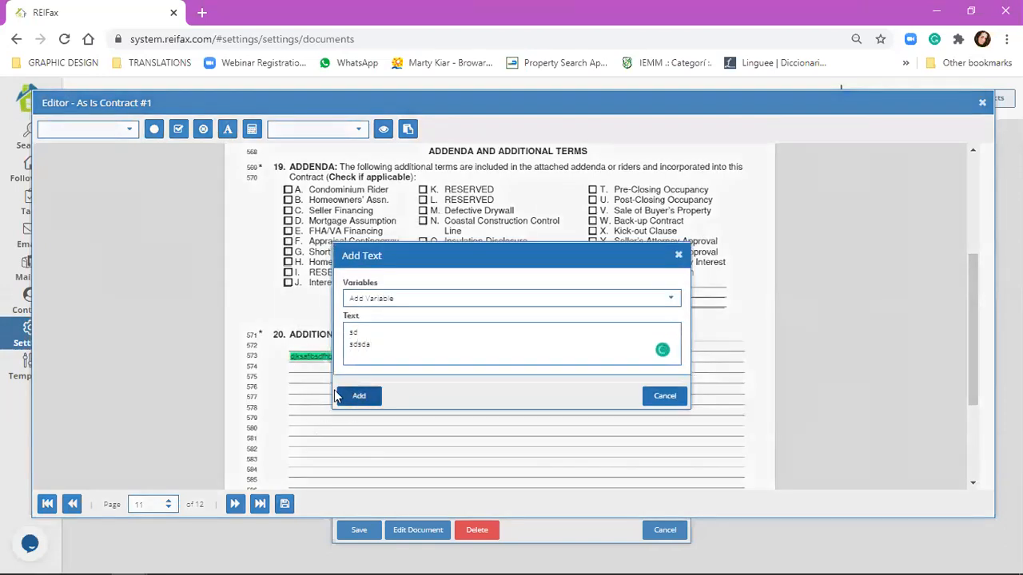
{"action": "left_click", "coordinate": [356, 396]}
{"action": "left_click_drag", "start_coordinate": [308, 375], "coordinate": [302, 380]}
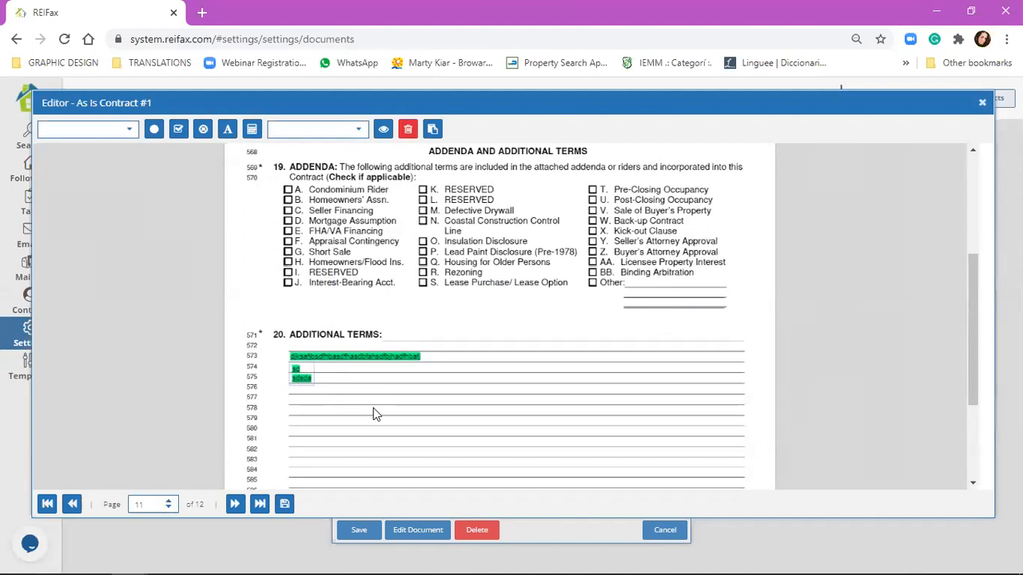
{"action": "left_click", "coordinate": [397, 386]}
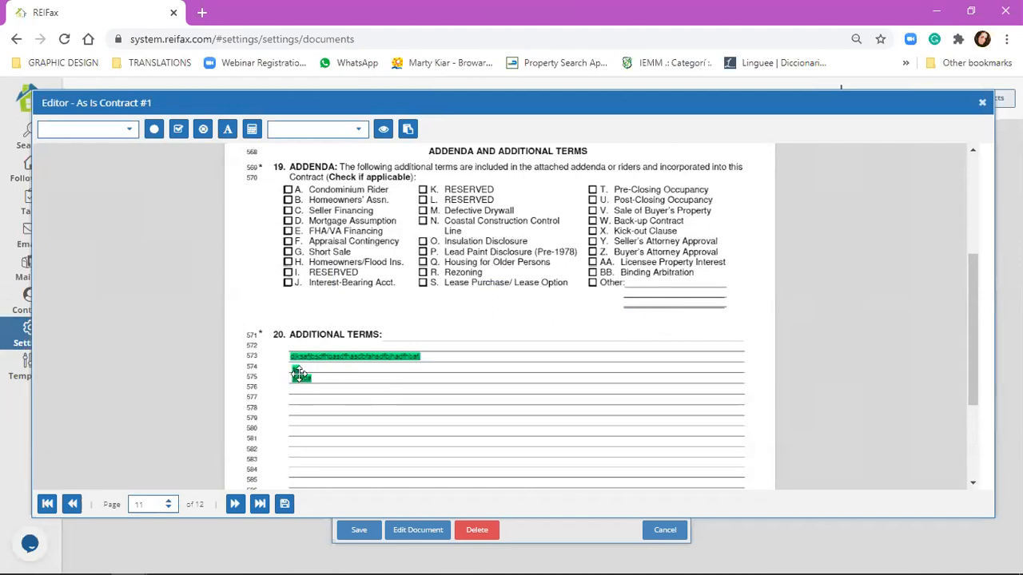
{"action": "left_click", "coordinate": [222, 134]}
{"action": "left_click", "coordinate": [304, 254]}
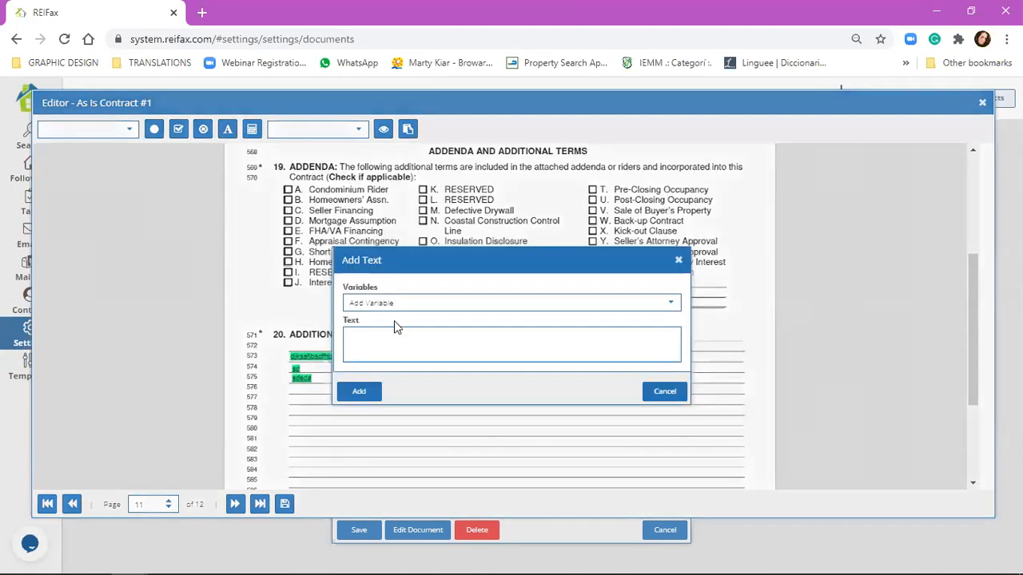
{"action": "type", "text": "1"}
{"action": "key", "text": "Return"}
{"action": "type", "text": "2"}
{"action": "key", "text": "Return"}
{"action": "type", "text": "3"}
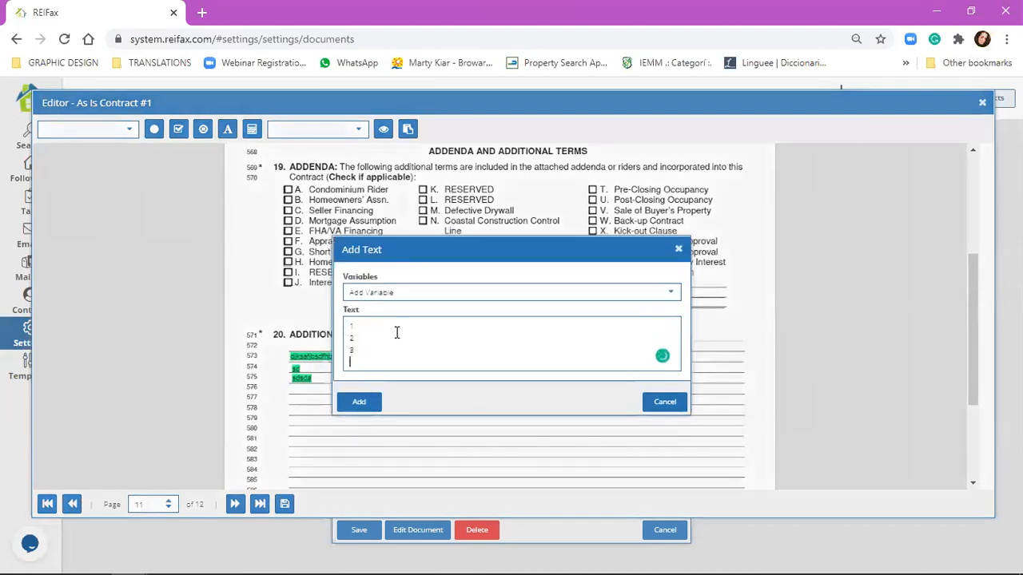
{"action": "key", "text": "Return"}
{"action": "type", "text": "4"}
{"action": "key", "text": "Return"}
{"action": "type", "text": "5"}
{"action": "left_click", "coordinate": [358, 413]}
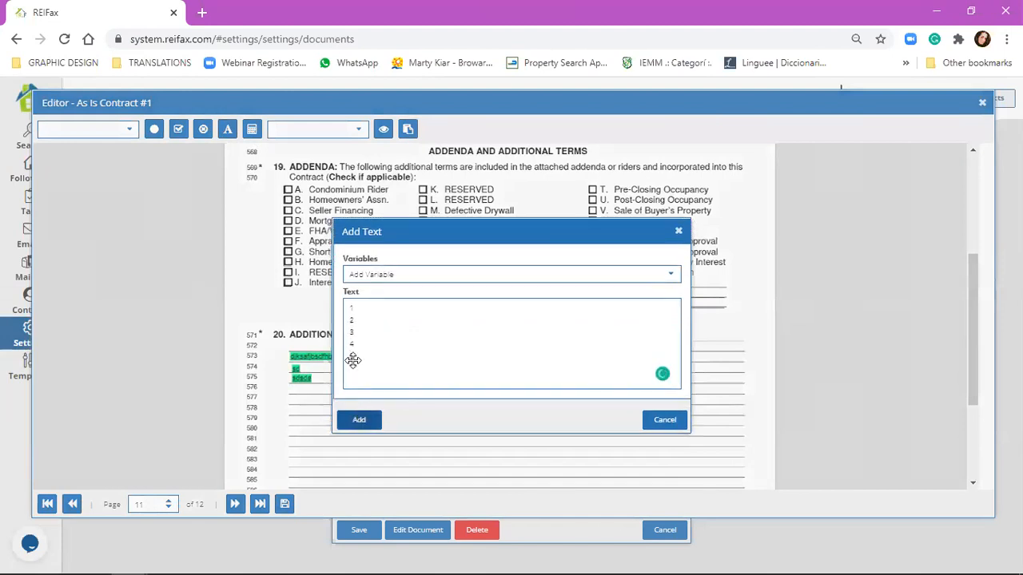
{"action": "left_click_drag", "start_coordinate": [399, 397], "coordinate": [295, 413]}
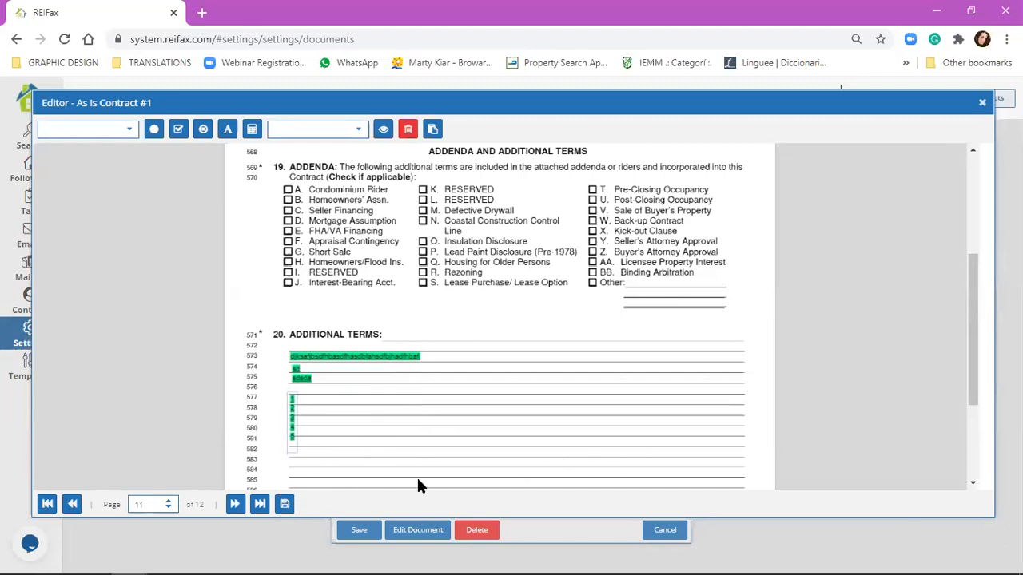
{"action": "left_click", "coordinate": [407, 128]}
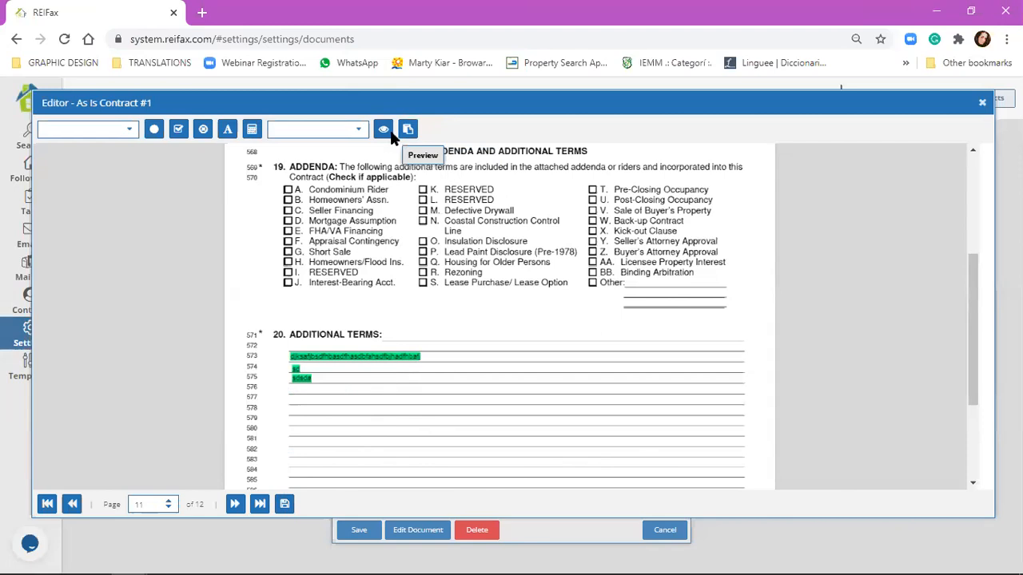
Step: Create the contract preview PDF, acknowledge the success message, and view it in its tab
{"action": "left_click", "coordinate": [390, 136]}
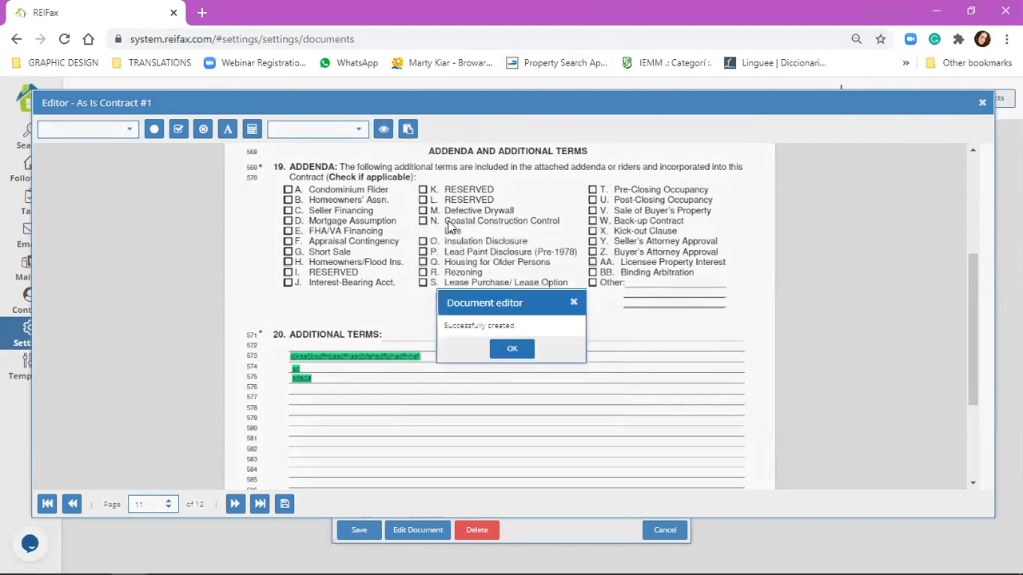
{"action": "left_click", "coordinate": [503, 350]}
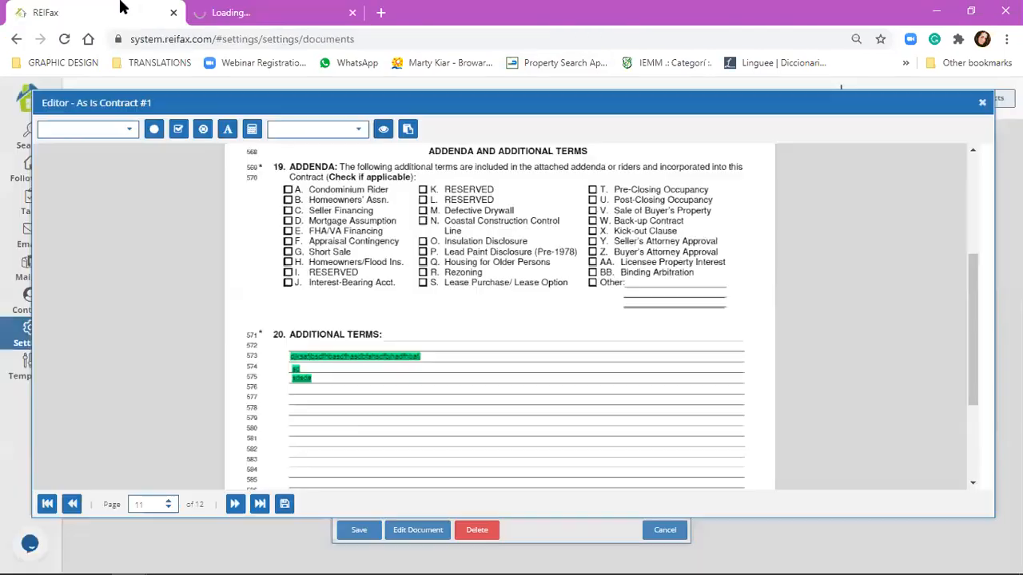
{"action": "left_click", "coordinate": [383, 131]}
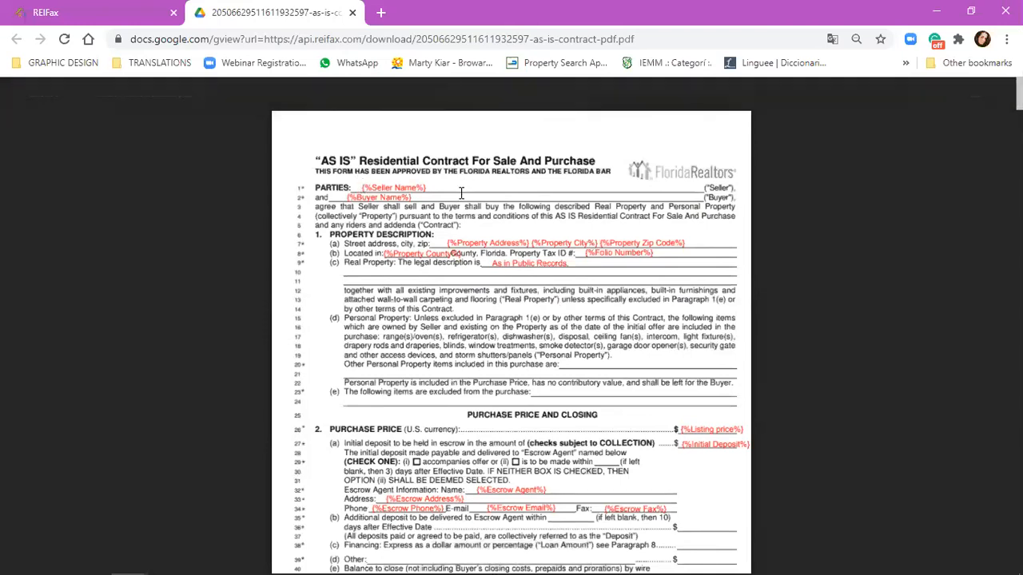
Step: Scroll the PDF preview down to page 11's Additional Terms showing the sample text
{"action": "scroll", "coordinate": [512, 162], "scroll_direction": "down", "scroll_amount": 1}
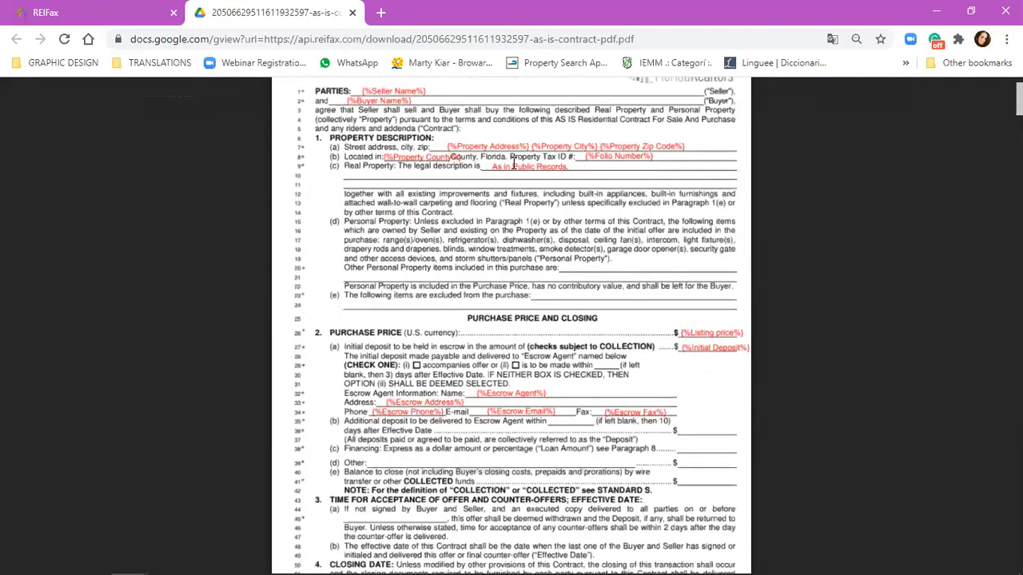
{"action": "scroll", "coordinate": [512, 162], "scroll_direction": "down", "scroll_amount": 1}
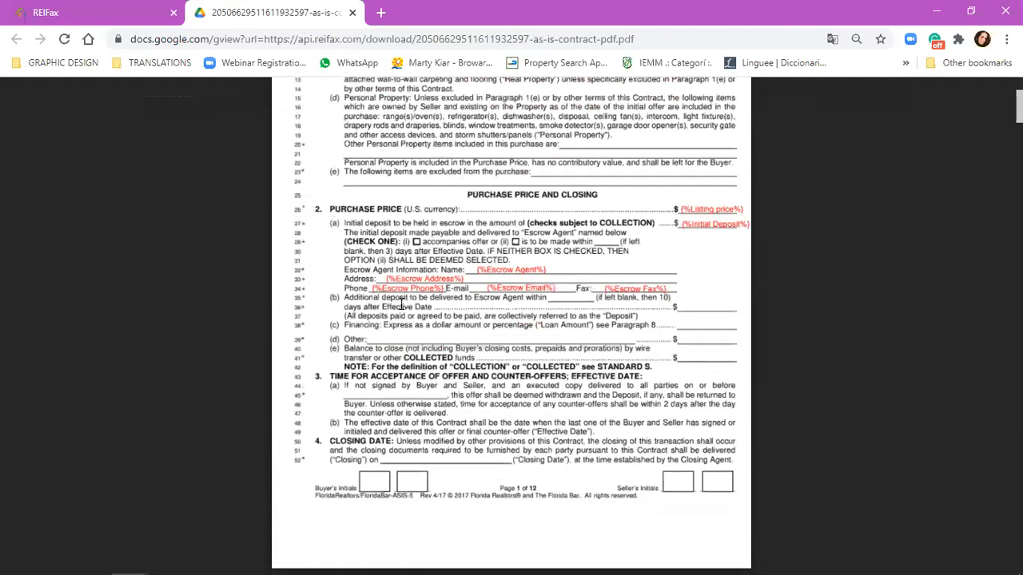
{"action": "scroll", "coordinate": [391, 319], "scroll_direction": "down", "scroll_amount": 5}
{"action": "scroll", "coordinate": [385, 332], "scroll_direction": "up", "scroll_amount": 2}
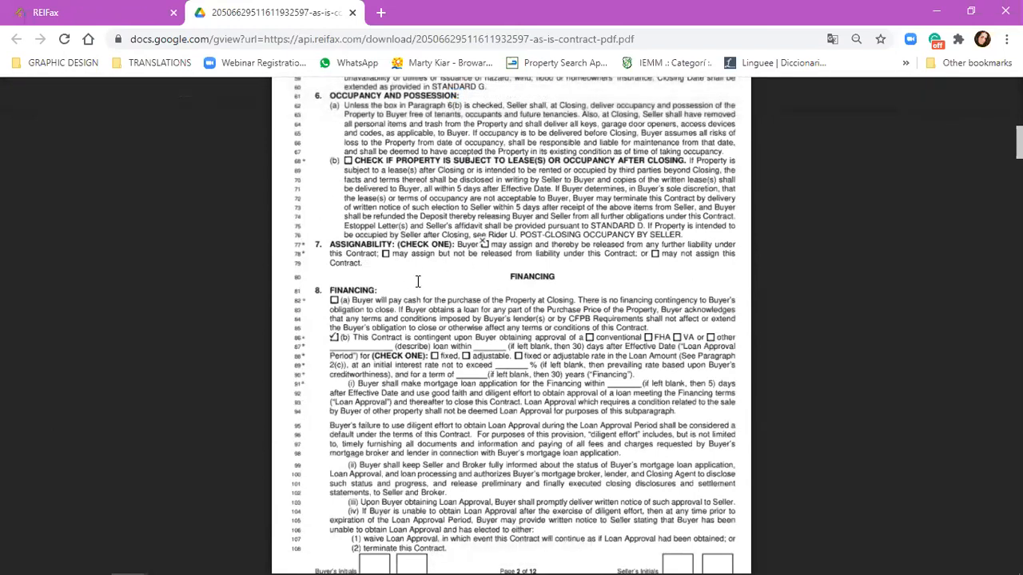
{"action": "scroll", "coordinate": [598, 349], "scroll_direction": "up", "scroll_amount": 5}
{"action": "scroll", "coordinate": [600, 347], "scroll_direction": "up", "scroll_amount": 1}
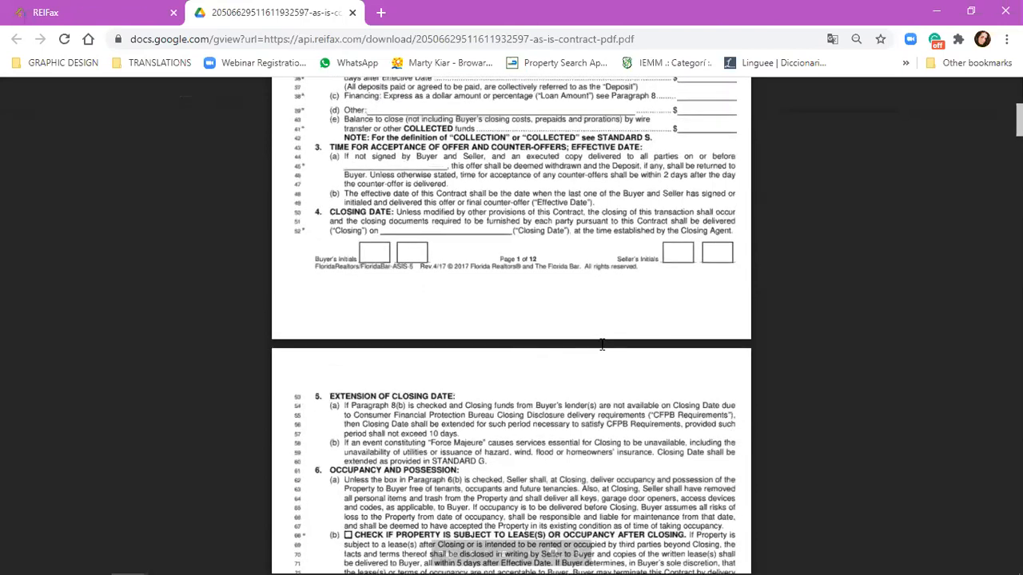
{"action": "scroll", "coordinate": [602, 345], "scroll_direction": "up", "scroll_amount": 4}
{"action": "scroll", "coordinate": [860, 231], "scroll_direction": "down", "scroll_amount": 20}
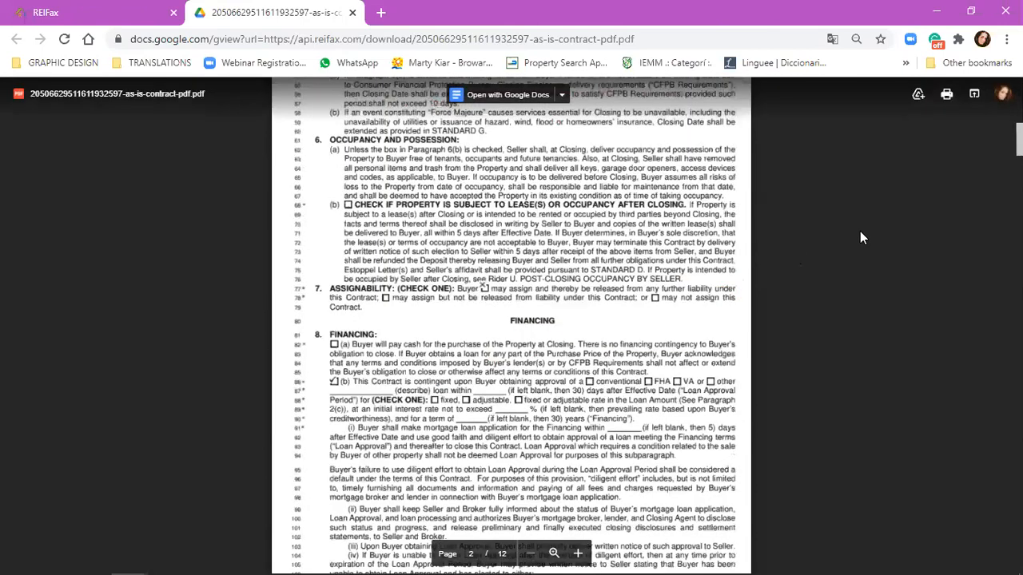
{"action": "left_click_drag", "start_coordinate": [1019, 194], "coordinate": [1020, 511]}
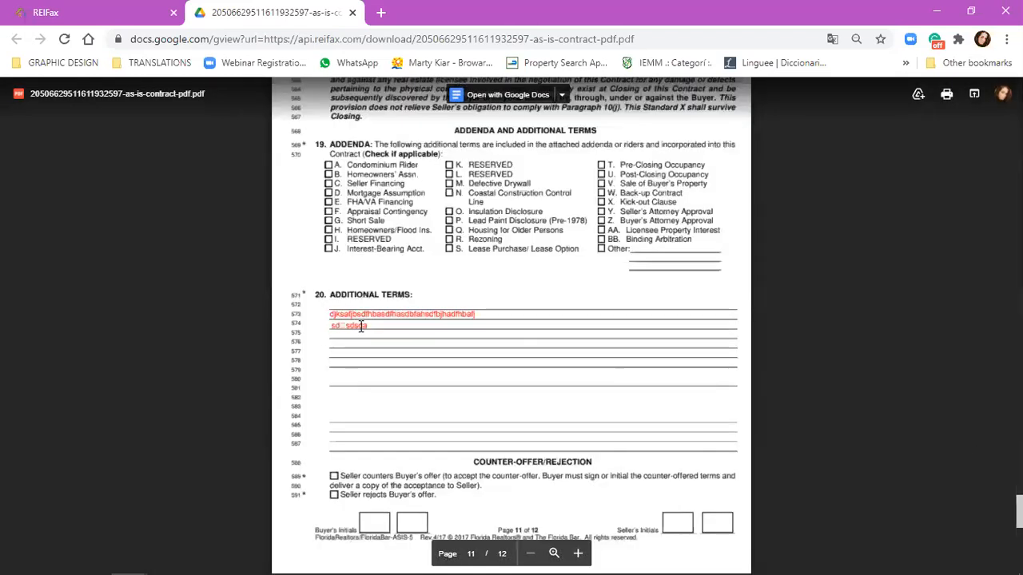
Step: Back in the editor, nudge the two-line text block into place on lines 574–575
{"action": "left_click", "coordinate": [56, 10]}
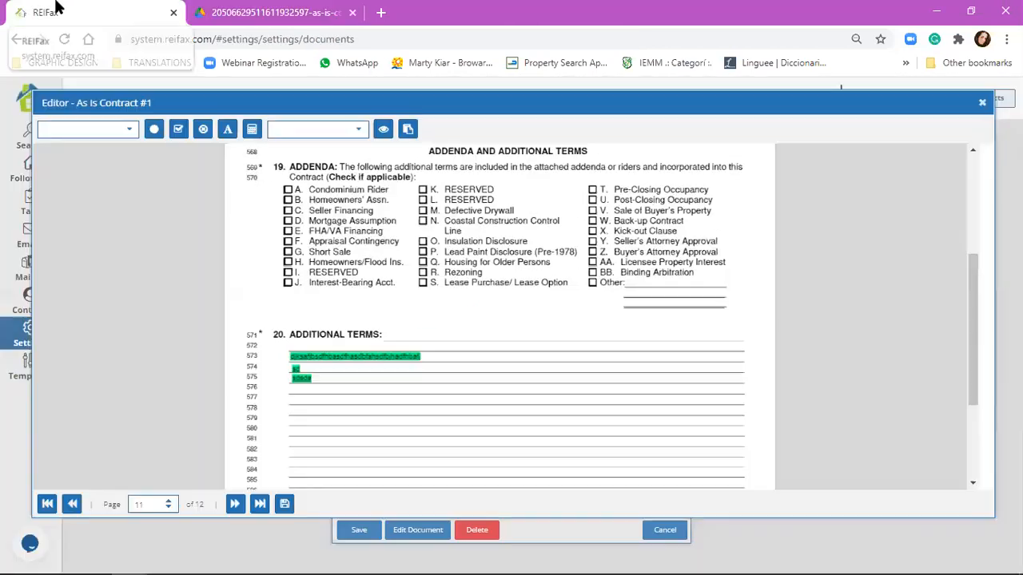
{"action": "left_click", "coordinate": [224, 10]}
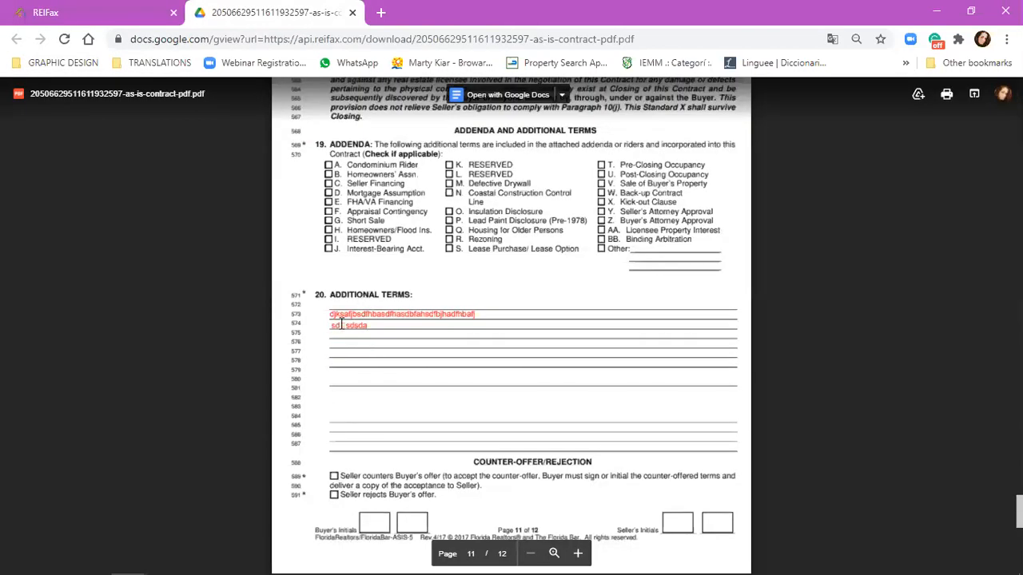
{"action": "left_click", "coordinate": [56, 12]}
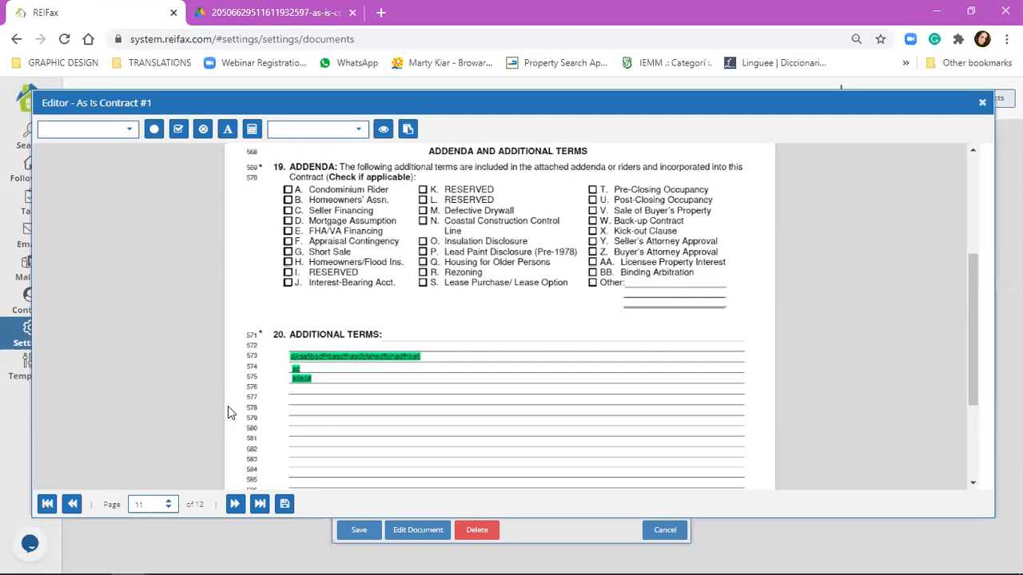
{"action": "left_click", "coordinate": [299, 379]}
{"action": "mouse_move", "coordinate": [296, 375]}
{"action": "left_mouse_down"}
{"action": "mouse_move", "coordinate": [299, 386]}
{"action": "mouse_move", "coordinate": [299, 374]}
{"action": "left_mouse_up"}
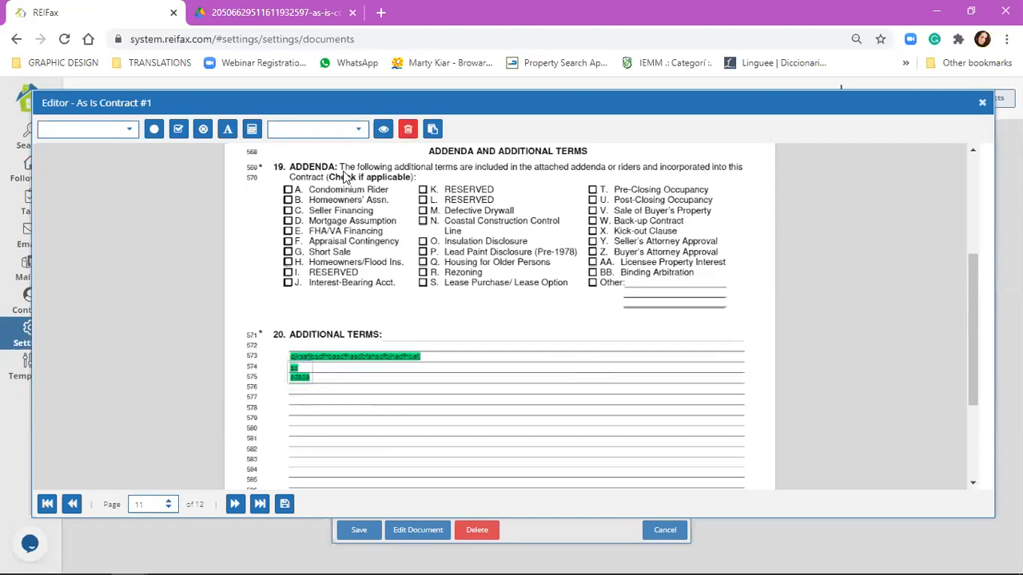
Step: Compare with page 11 of the PDF preview, then go to page 1 in the editor
{"action": "left_click", "coordinate": [266, 16]}
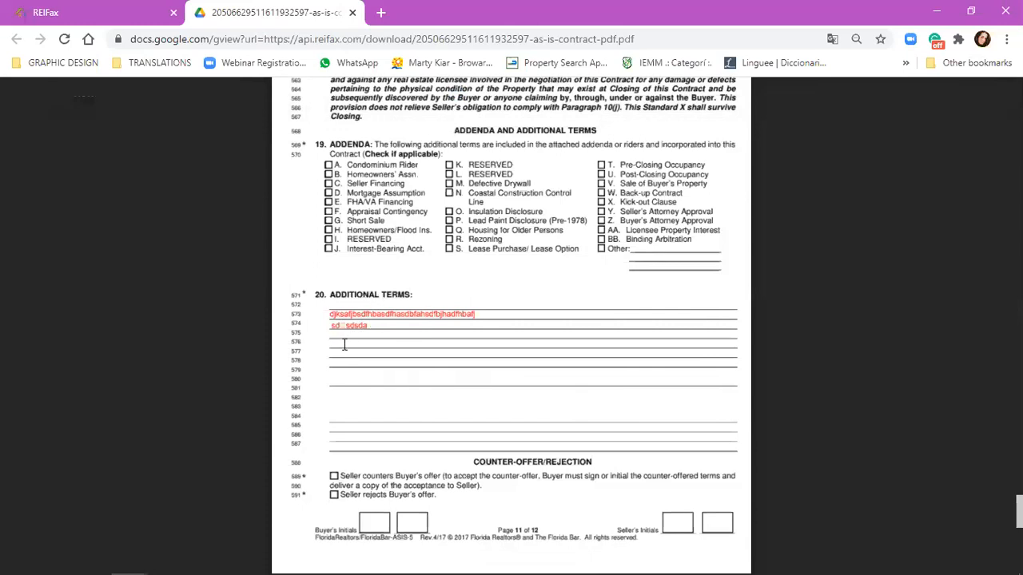
{"action": "left_click", "coordinate": [111, 12]}
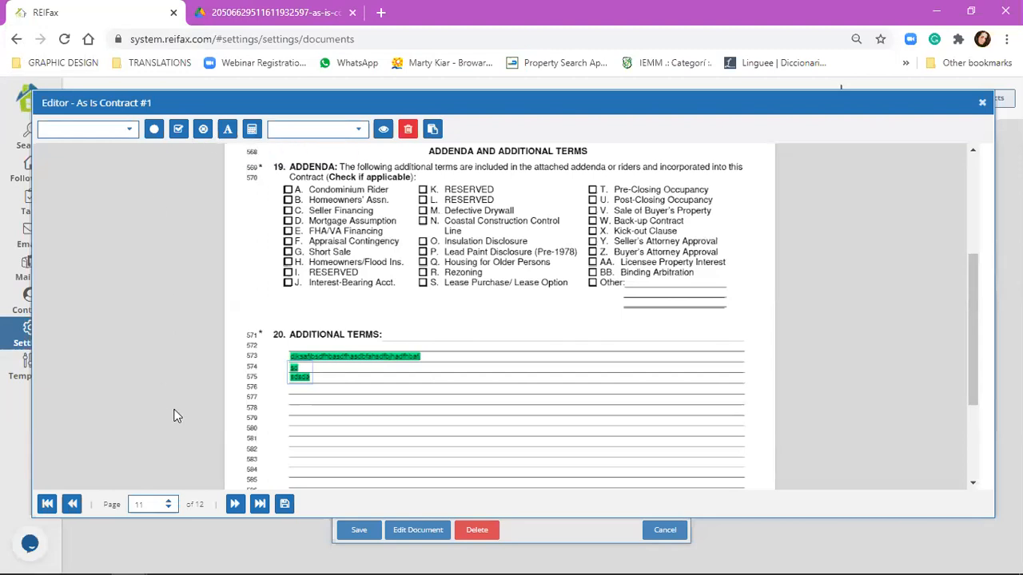
{"action": "left_click", "coordinate": [47, 504]}
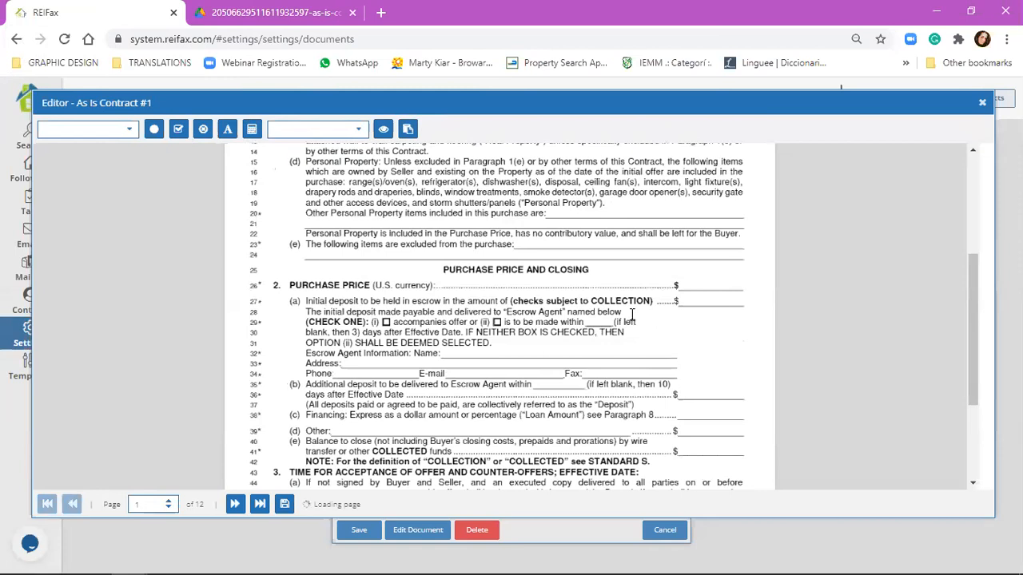
{"action": "scroll", "coordinate": [632, 315], "scroll_direction": "down", "scroll_amount": 1}
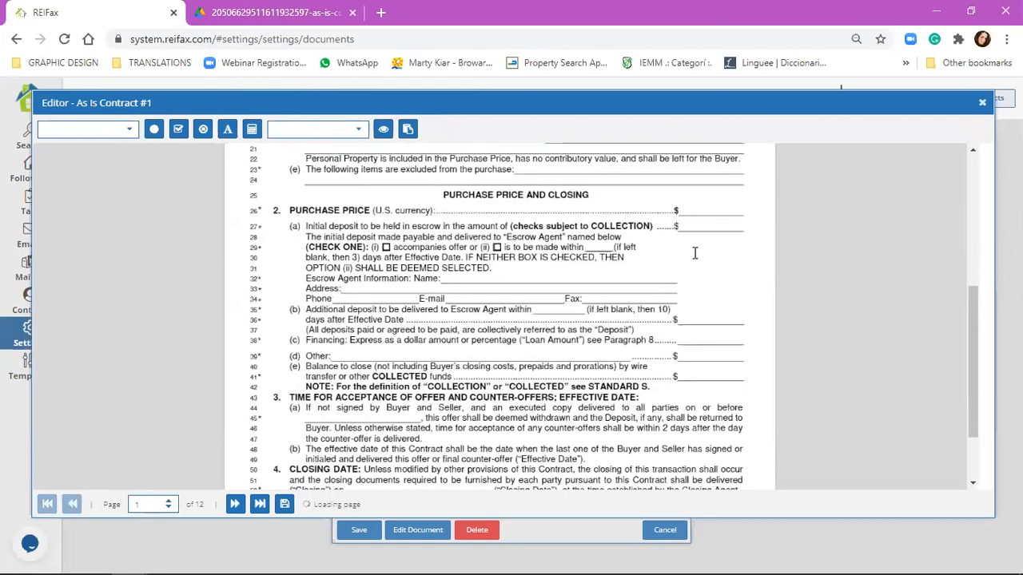
{"action": "scroll", "coordinate": [695, 253], "scroll_direction": "up", "scroll_amount": 4}
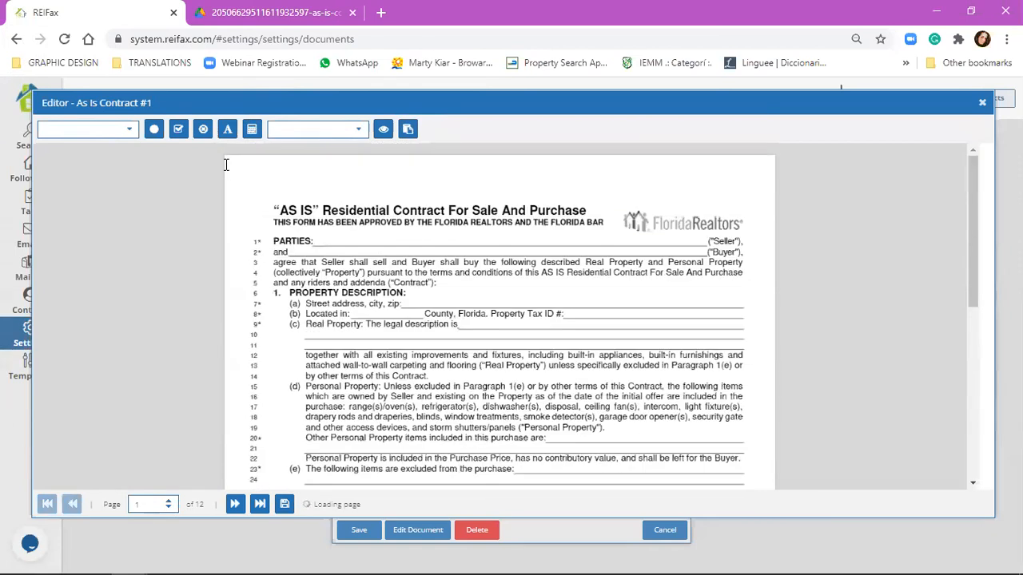
{"action": "scroll", "coordinate": [329, 320], "scroll_direction": "down", "scroll_amount": 3}
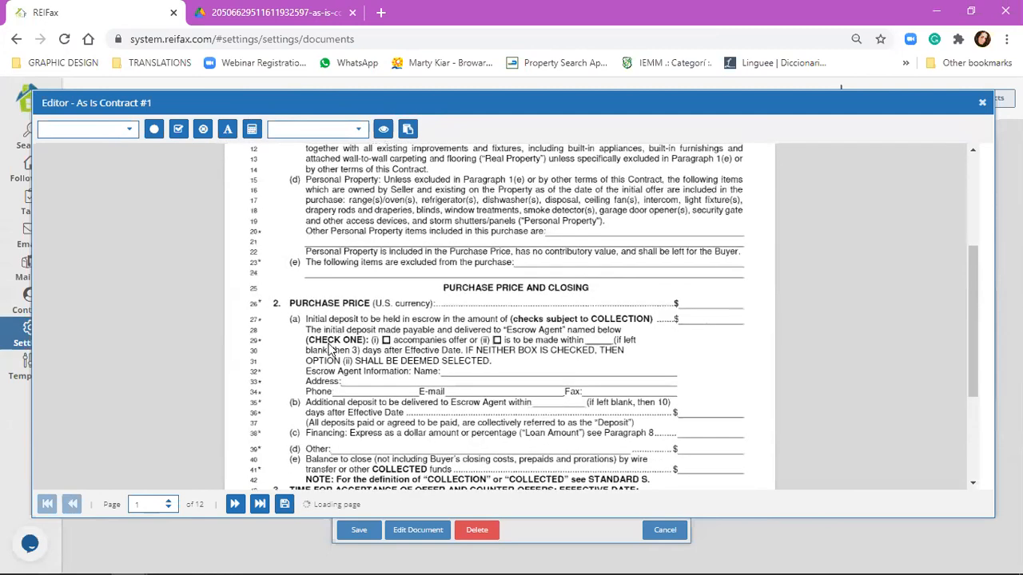
{"action": "scroll", "coordinate": [329, 350], "scroll_direction": "down", "scroll_amount": 2}
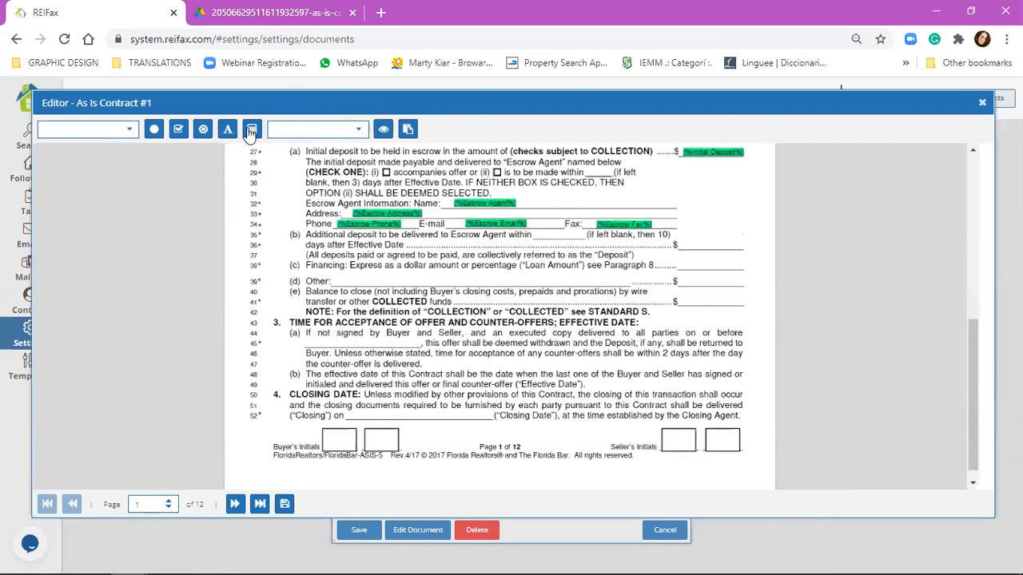
{"action": "left_click", "coordinate": [250, 130]}
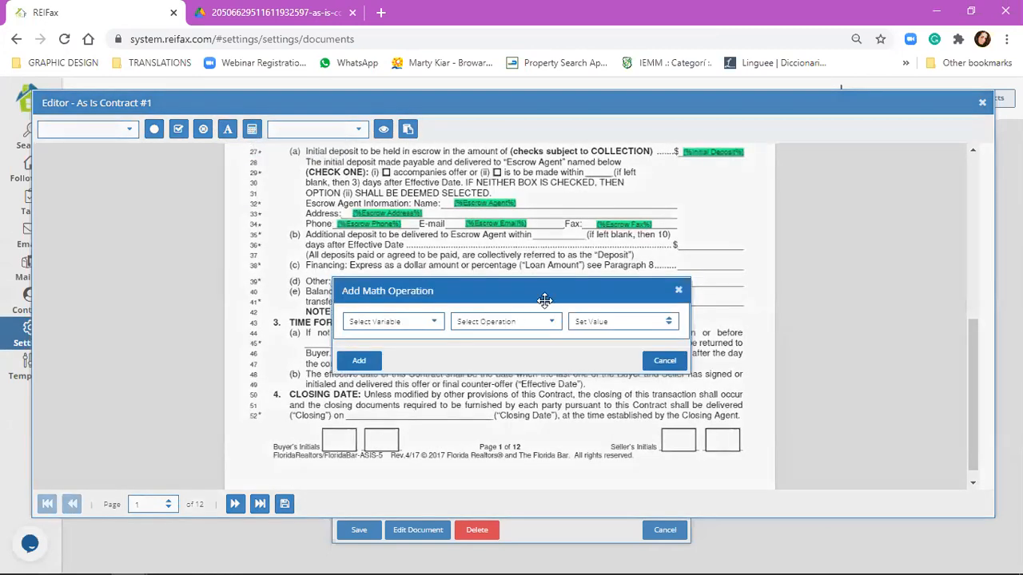
{"action": "left_click_drag", "start_coordinate": [549, 296], "coordinate": [564, 280]}
{"action": "left_click", "coordinate": [448, 313]}
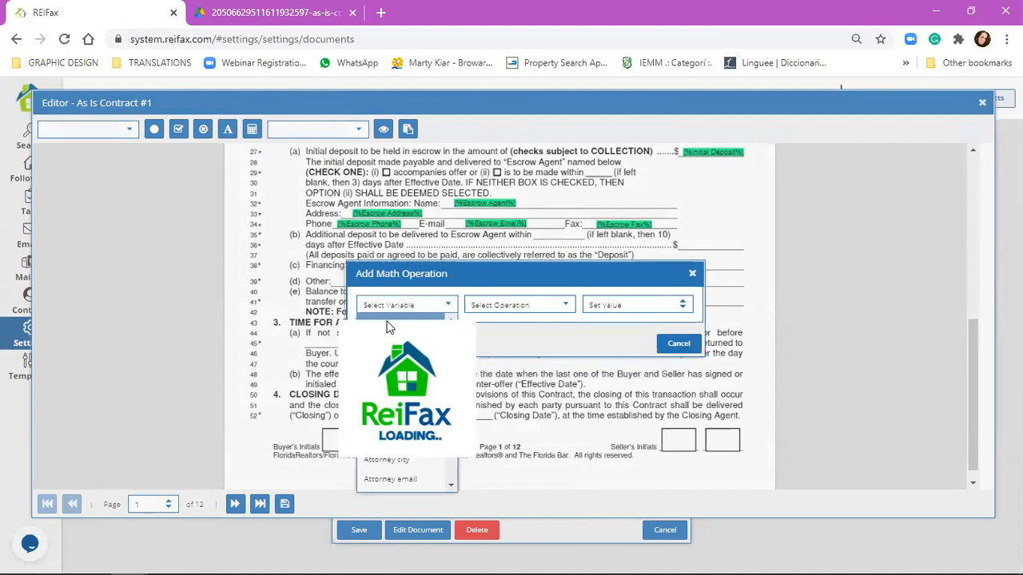
{"action": "left_click", "coordinate": [569, 307]}
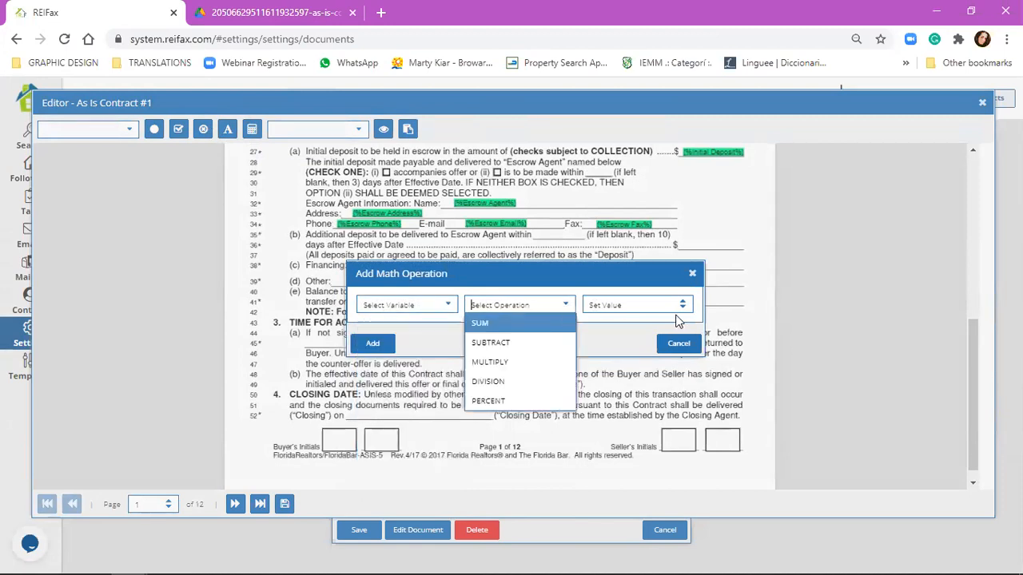
{"action": "left_click", "coordinate": [649, 302]}
{"action": "type", "text": "1"}
{"action": "left_click", "coordinate": [682, 300]}
{"action": "left_click", "coordinate": [683, 301]}
{"action": "left_click", "coordinate": [683, 301]}
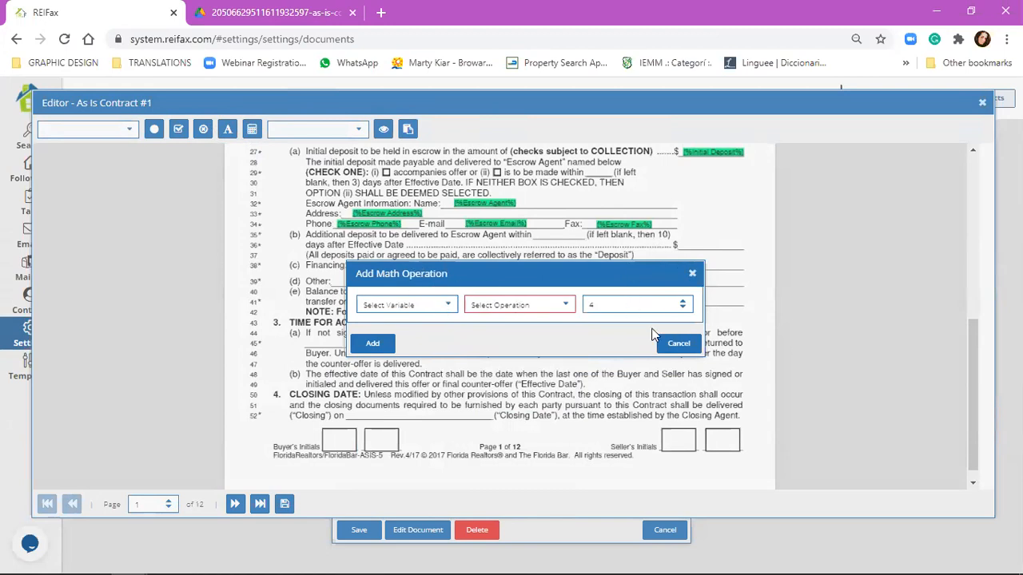
{"action": "left_click", "coordinate": [671, 343]}
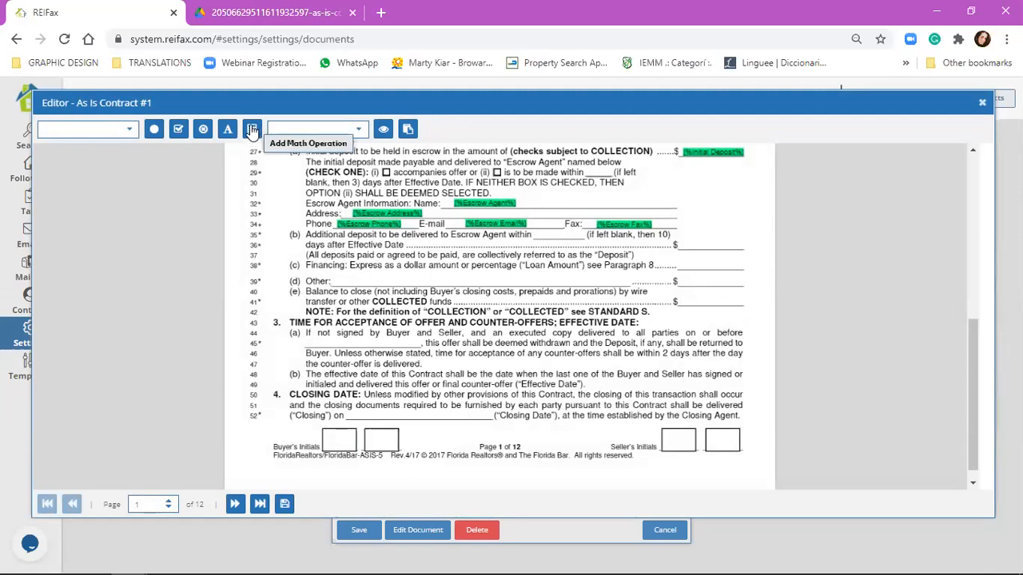
Step: Drop the saved buyer initials into page 1's first Buyer's Initials box, then go to page 12
{"action": "scroll", "coordinate": [663, 254], "scroll_direction": "up", "scroll_amount": 1}
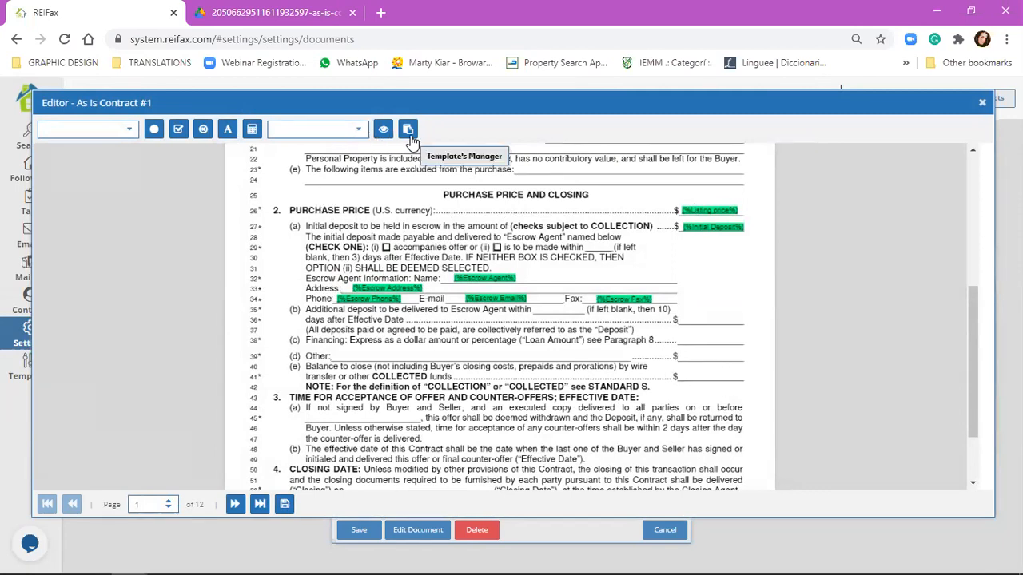
{"action": "left_click", "coordinate": [359, 133]}
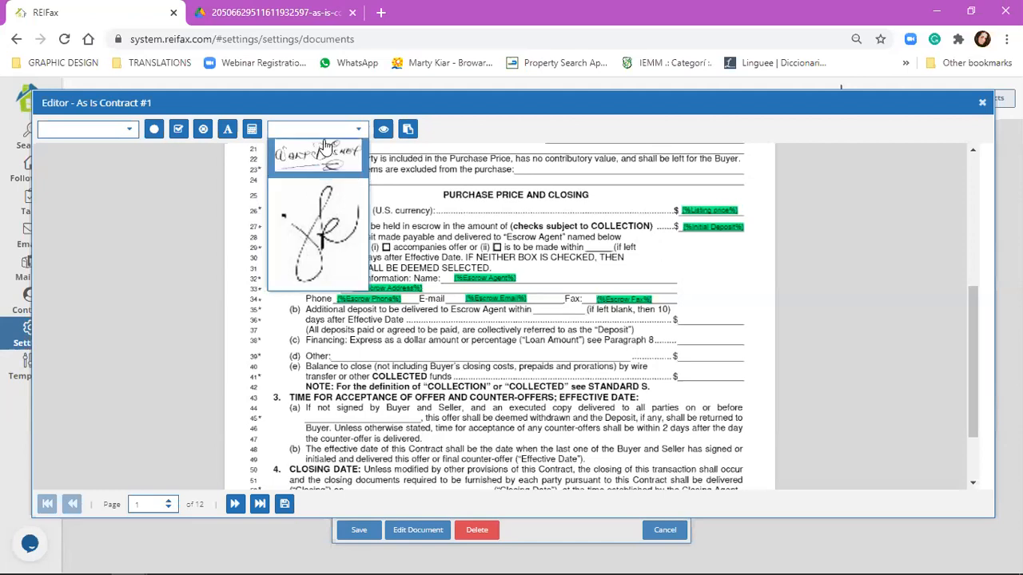
{"action": "left_click", "coordinate": [322, 212]}
{"action": "scroll", "coordinate": [379, 357], "scroll_direction": "down", "scroll_amount": 3}
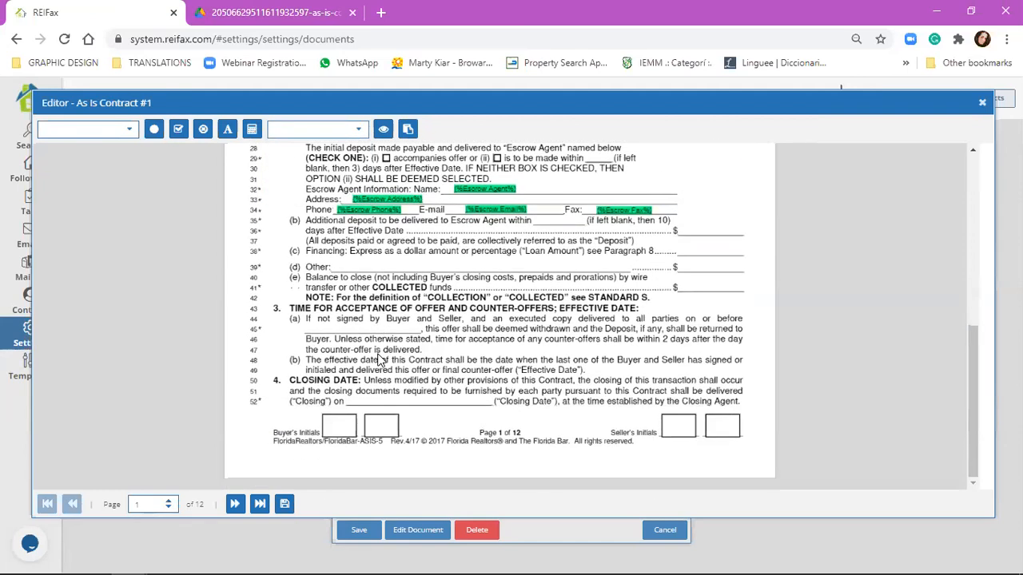
{"action": "scroll", "coordinate": [379, 357], "scroll_direction": "up", "scroll_amount": 1}
{"action": "scroll", "coordinate": [394, 320], "scroll_direction": "up", "scroll_amount": 6}
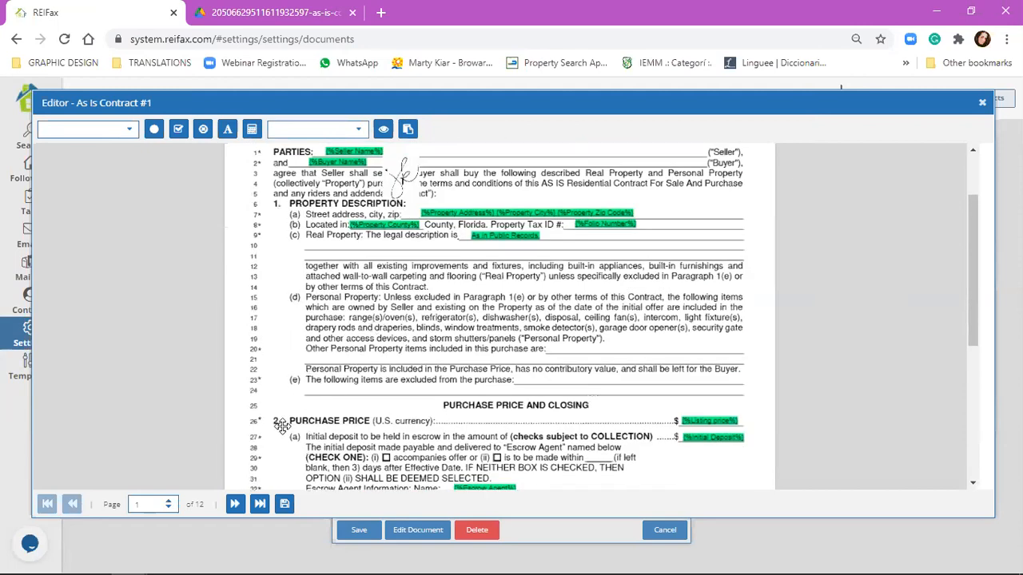
{"action": "scroll", "coordinate": [328, 406], "scroll_direction": "down", "scroll_amount": 3}
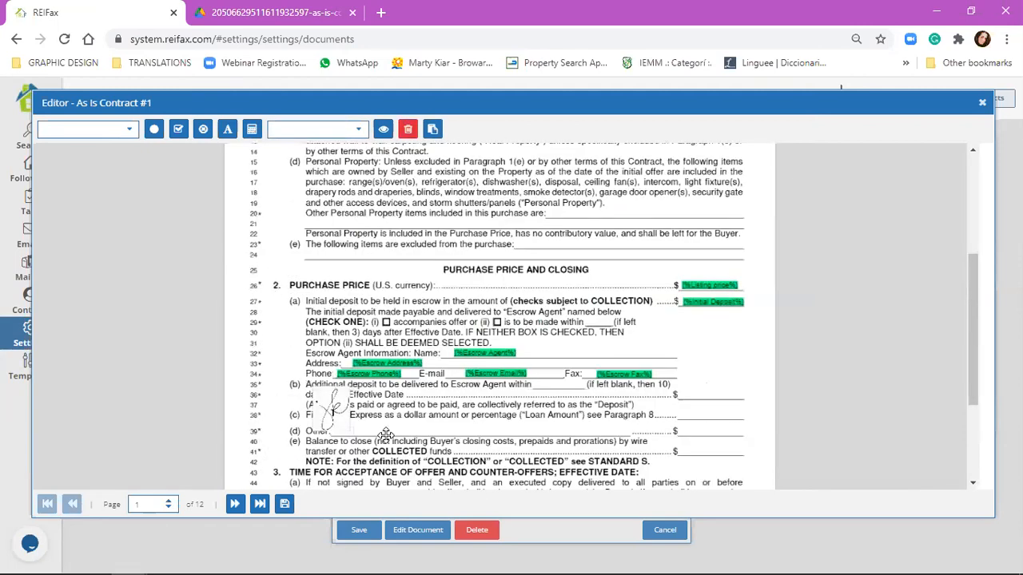
{"action": "scroll", "coordinate": [344, 403], "scroll_direction": "down", "scroll_amount": 3}
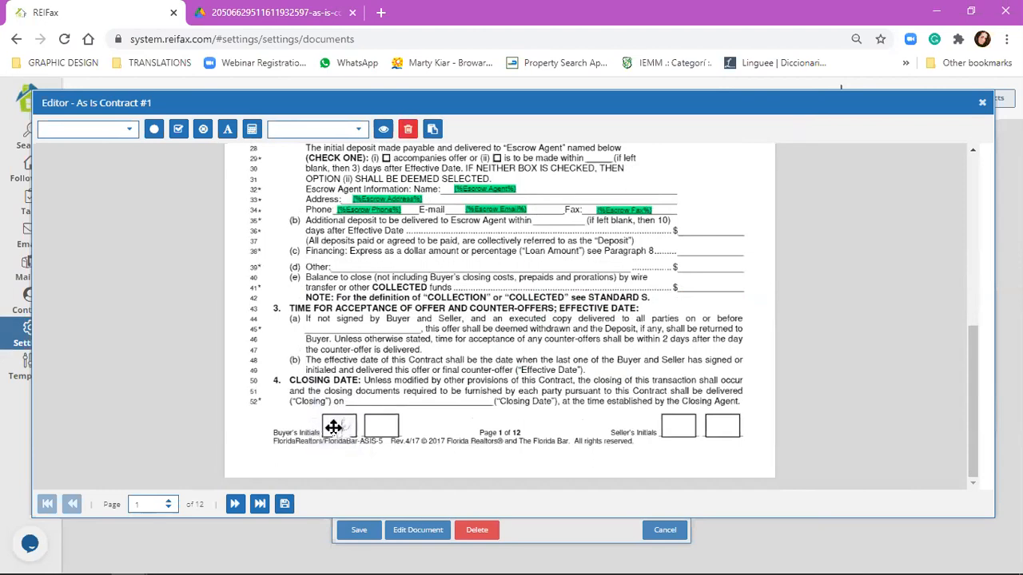
{"action": "left_click", "coordinate": [330, 425]}
{"action": "left_click", "coordinate": [258, 504]}
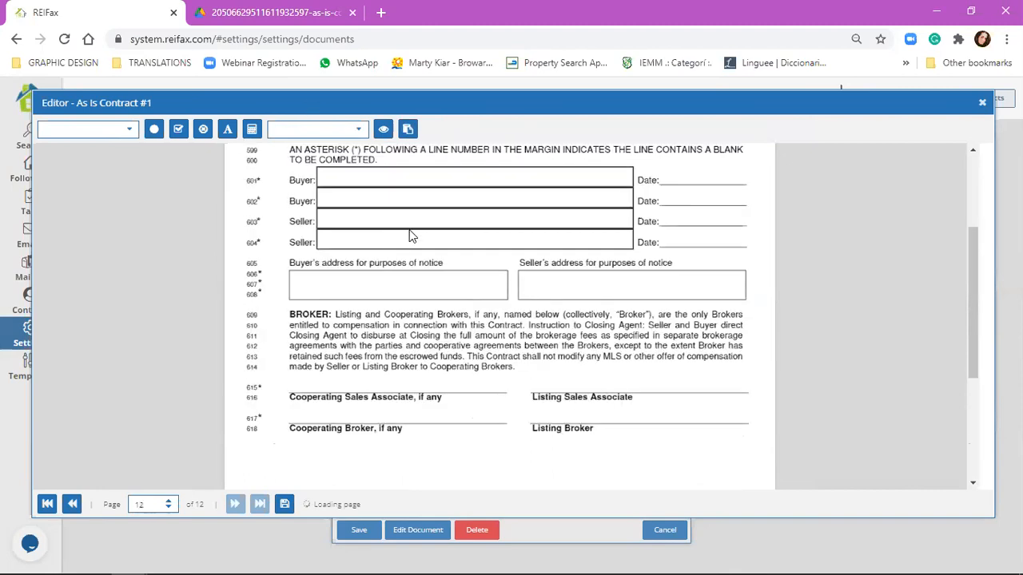
Step: Place the full buyer signature on Buyer line 601 of page 12, shrunk to fit
{"action": "left_click", "coordinate": [357, 130]}
{"action": "left_click", "coordinate": [337, 169]}
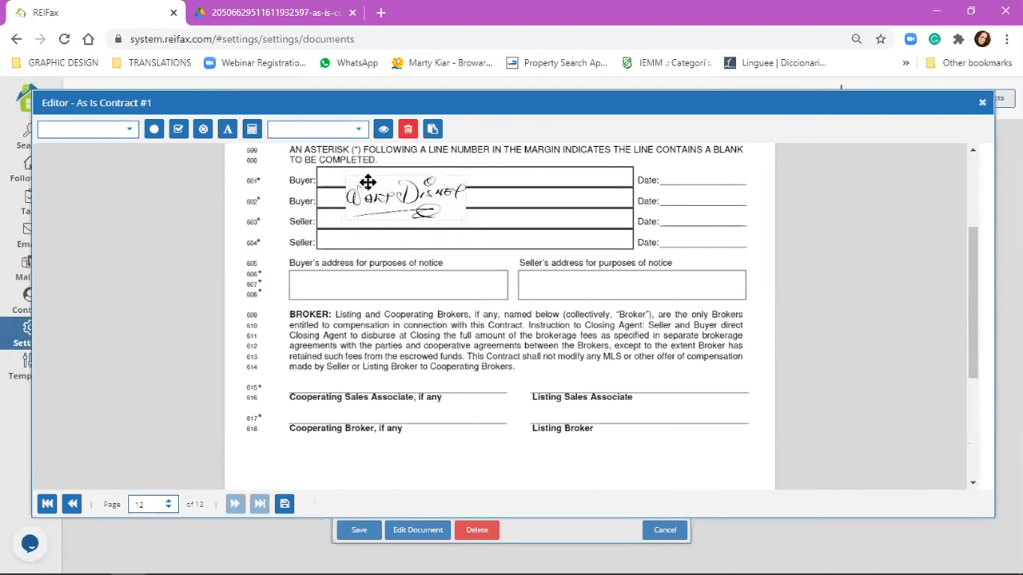
{"action": "left_click_drag", "start_coordinate": [367, 182], "coordinate": [355, 164]}
{"action": "mouse_move", "coordinate": [455, 158]}
{"action": "left_mouse_down"}
{"action": "mouse_move", "coordinate": [408, 175]}
{"action": "mouse_move", "coordinate": [364, 174]}
{"action": "left_mouse_up"}
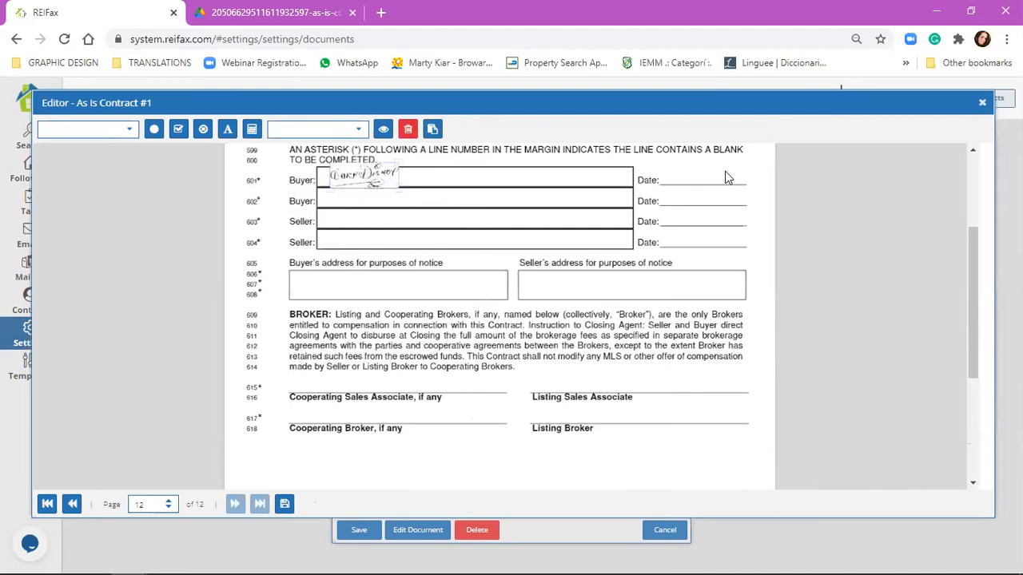
{"action": "left_click", "coordinate": [593, 185]}
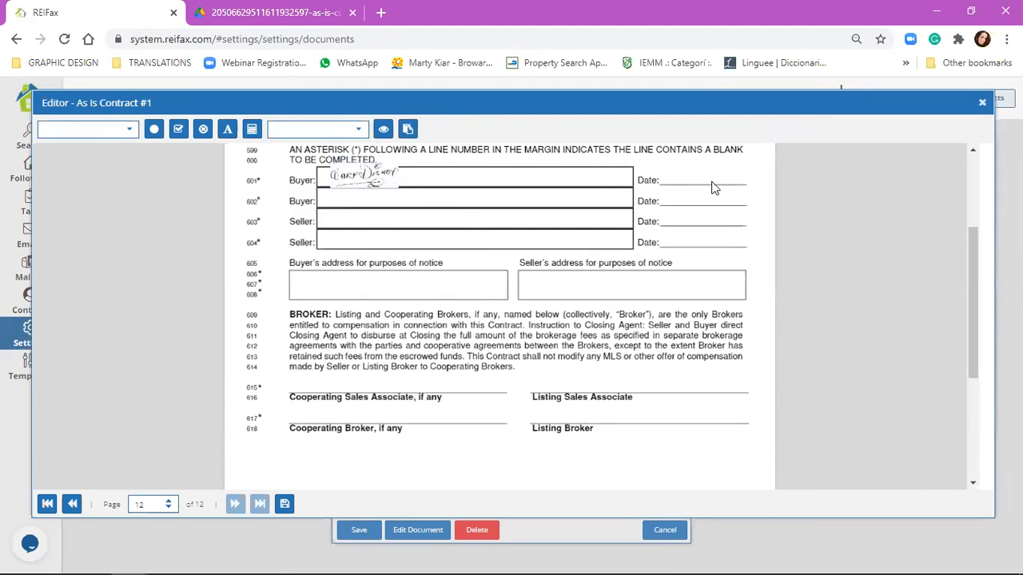
{"action": "scroll", "coordinate": [713, 187], "scroll_direction": "up", "scroll_amount": 3}
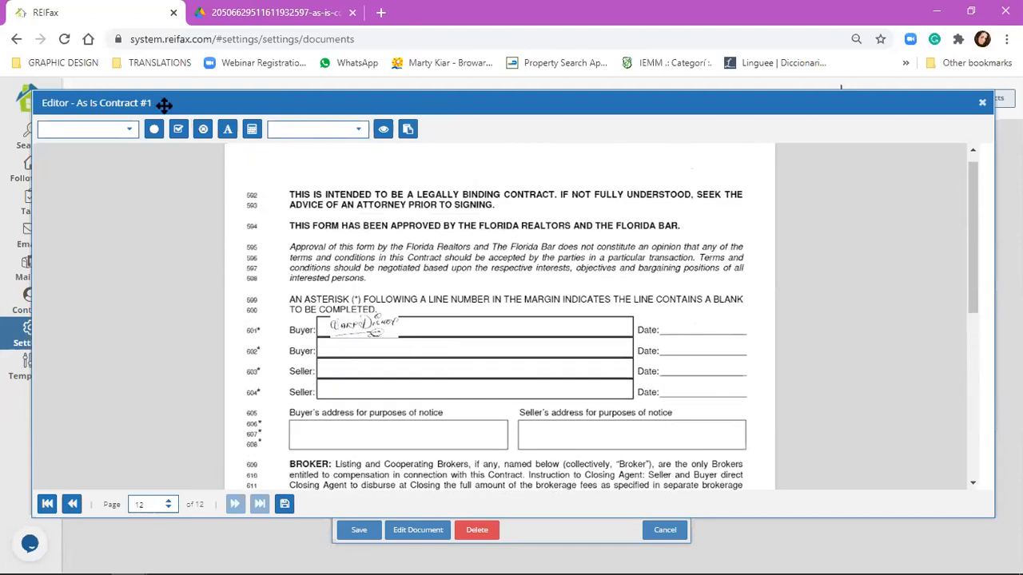
{"action": "left_click", "coordinate": [132, 128]}
Step: Place a %Today Date% field on the Date line beside the first Buyer signature
{"action": "scroll", "coordinate": [57, 256], "scroll_direction": "down", "scroll_amount": 5}
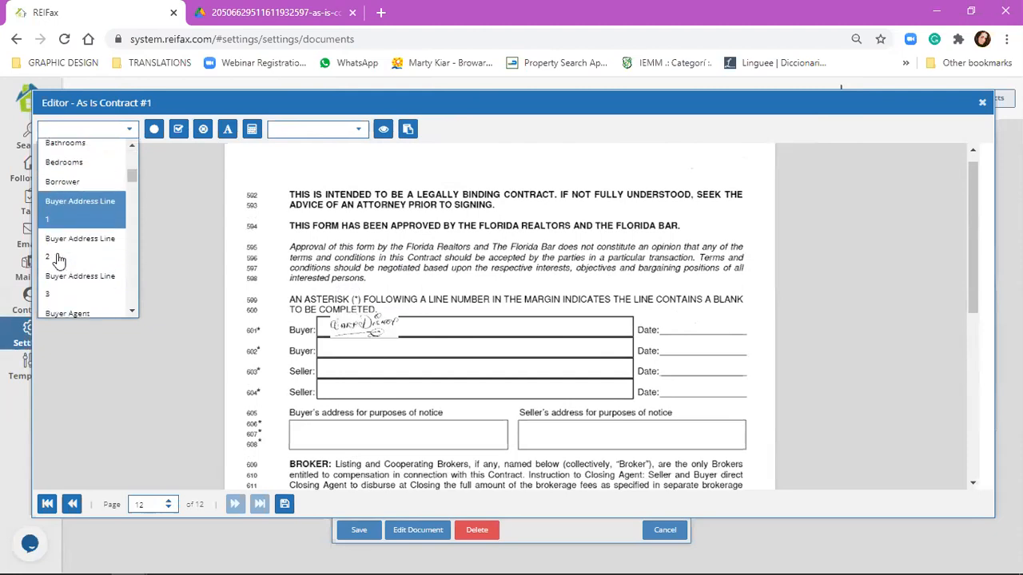
{"action": "scroll", "coordinate": [57, 262], "scroll_direction": "down", "scroll_amount": 8}
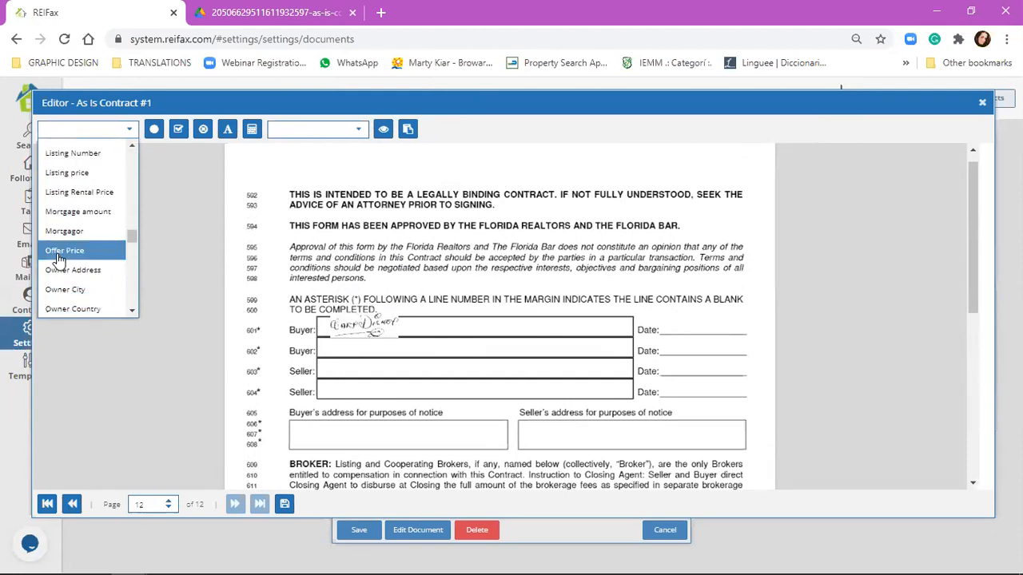
{"action": "scroll", "coordinate": [57, 261], "scroll_direction": "down", "scroll_amount": 5}
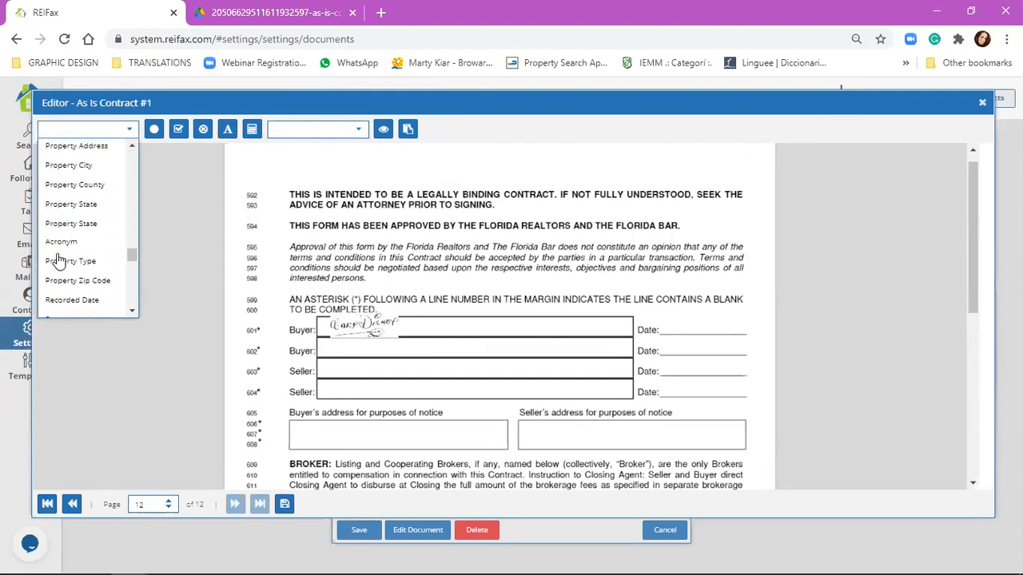
{"action": "scroll", "coordinate": [58, 261], "scroll_direction": "down", "scroll_amount": 6}
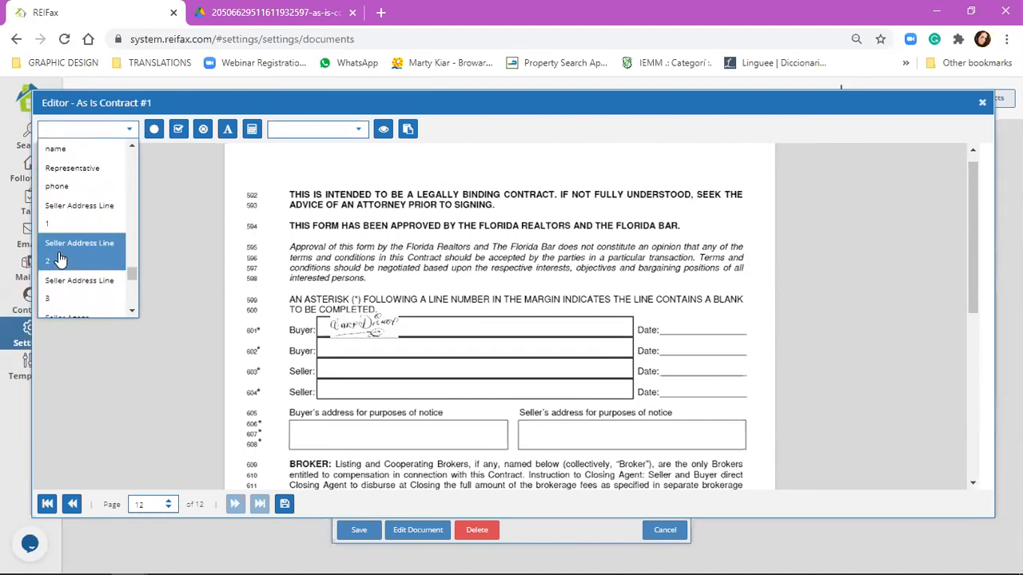
{"action": "left_click_drag", "start_coordinate": [66, 213], "coordinate": [683, 341]}
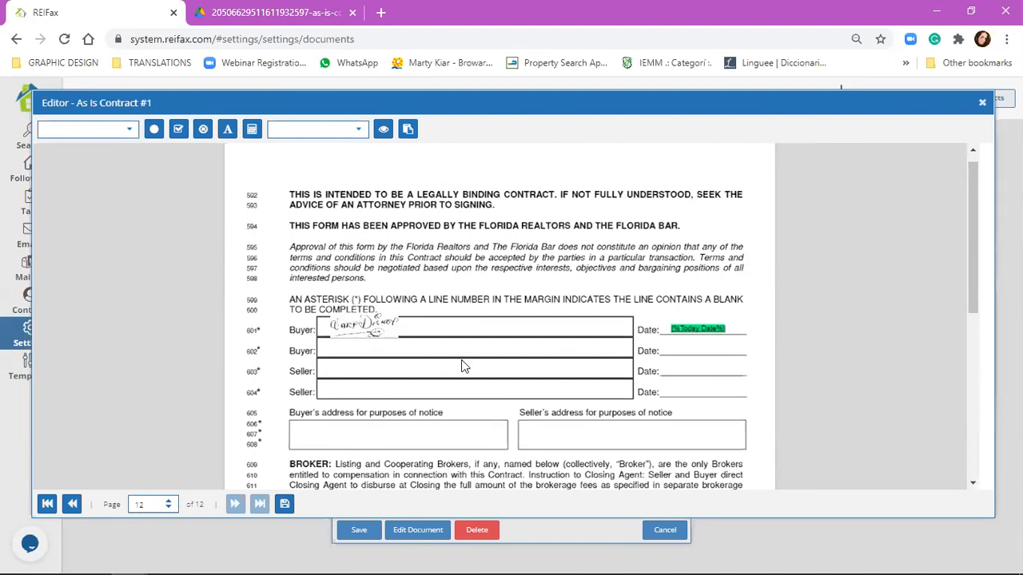
Step: Save page 12 of the contract and close the editor
{"action": "scroll", "coordinate": [461, 362], "scroll_direction": "down", "scroll_amount": 3}
{"action": "left_click", "coordinate": [283, 504]}
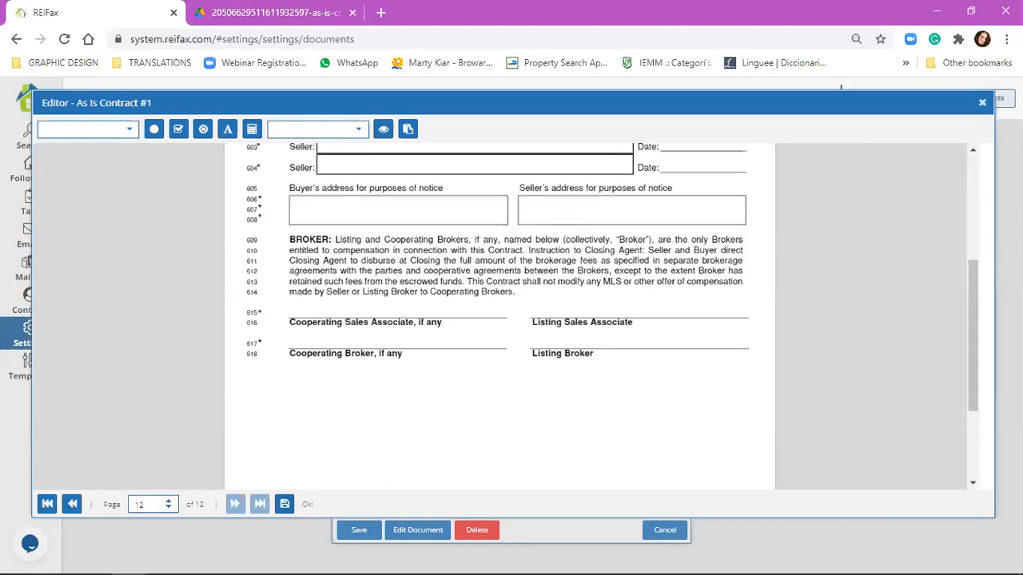
{"action": "left_click", "coordinate": [982, 102]}
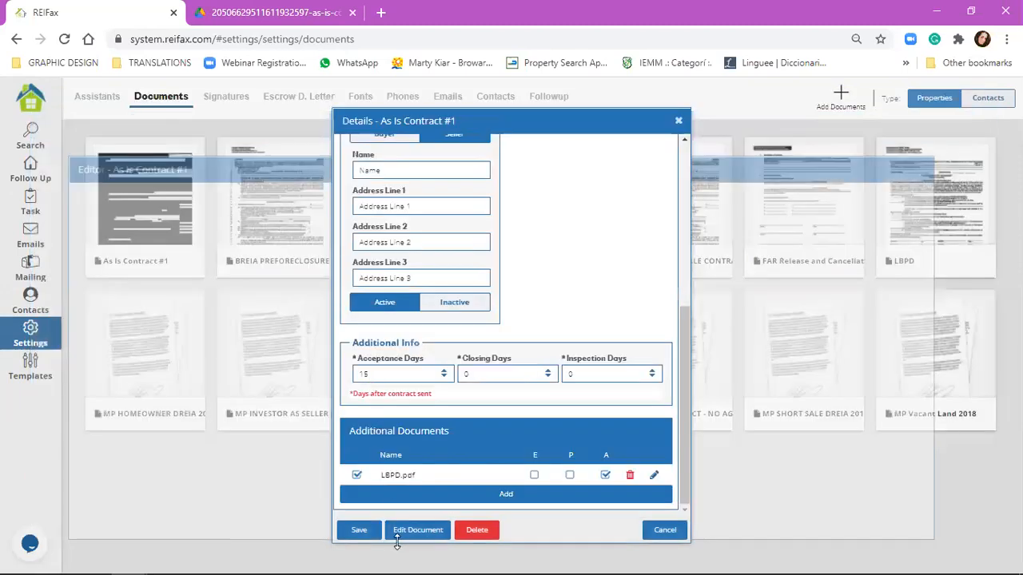
Step: Save the contract details, then reopen As Is Contract #1 with Edit Document
{"action": "left_click", "coordinate": [369, 534]}
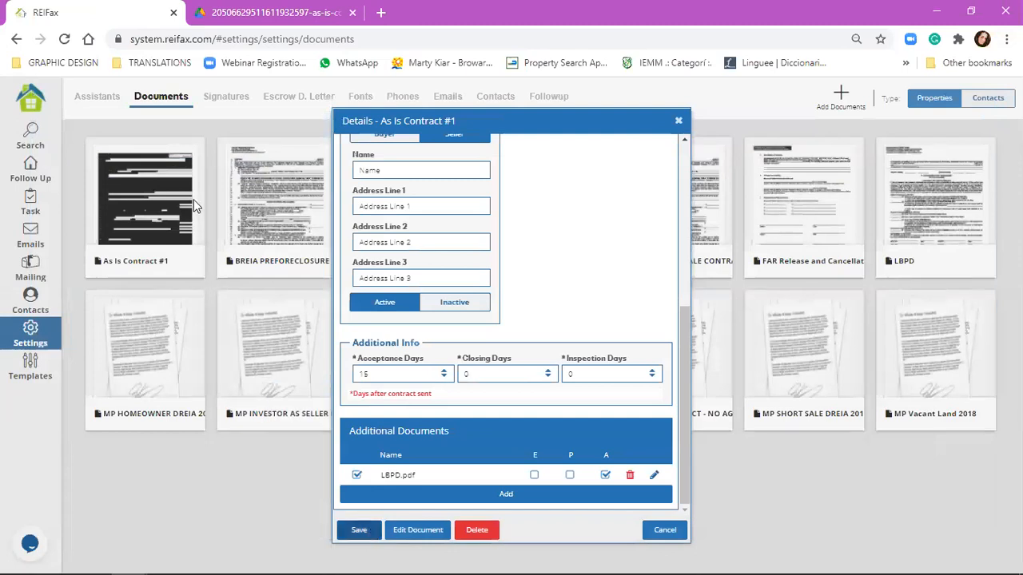
{"action": "left_click", "coordinate": [181, 177]}
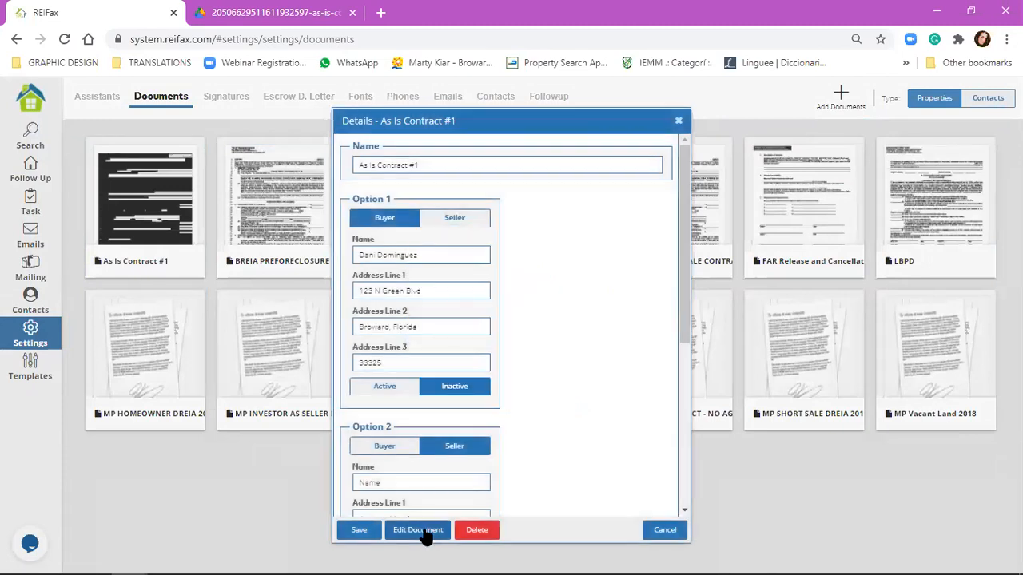
{"action": "left_click", "coordinate": [425, 531]}
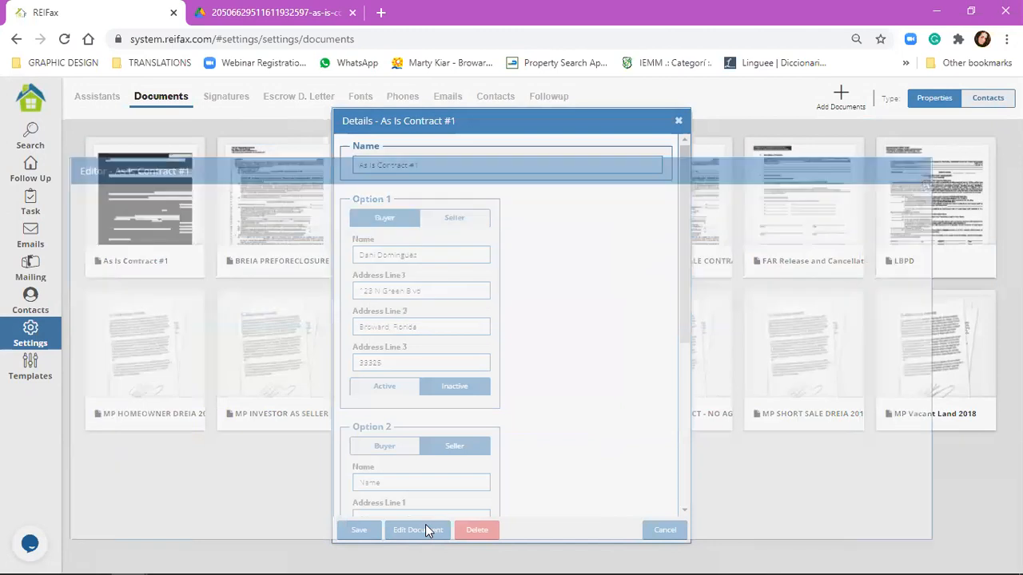
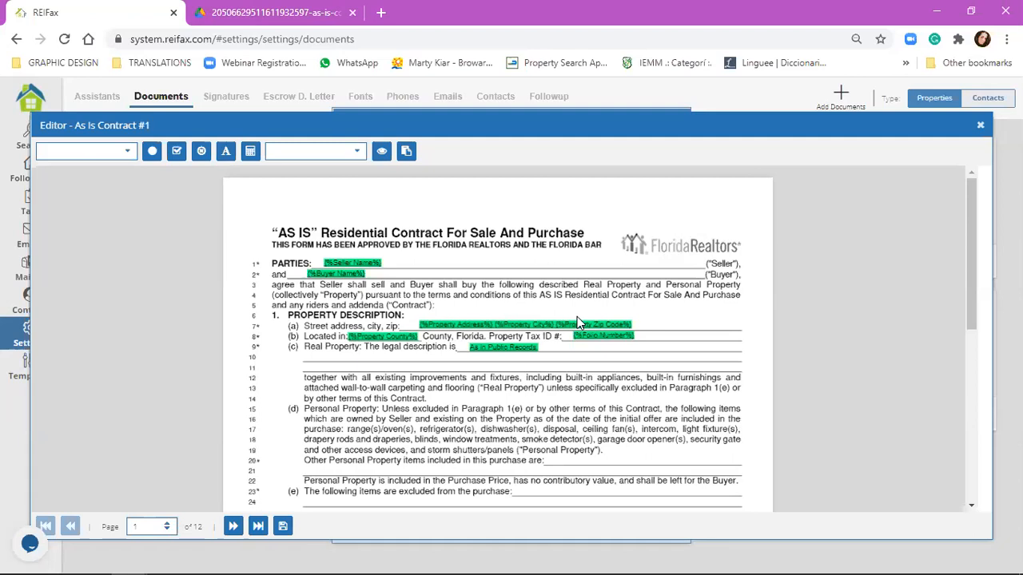
Step: Apply the Reifax General template from Template's Manager to As Is Contract #1 and confirm
{"action": "left_click", "coordinate": [407, 156]}
{"action": "left_click", "coordinate": [475, 336]}
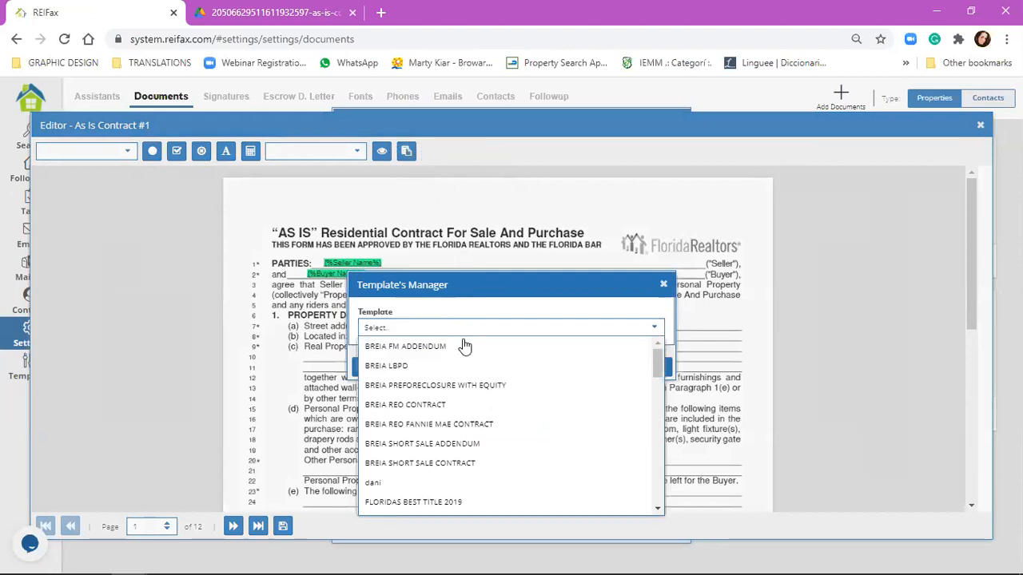
{"action": "scroll", "coordinate": [461, 419], "scroll_direction": "down", "scroll_amount": 15}
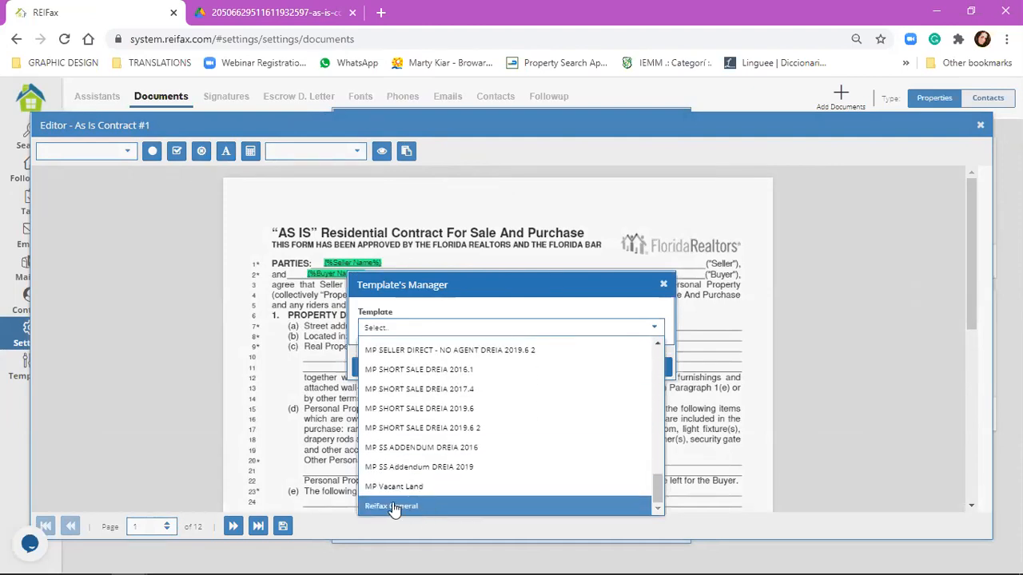
{"action": "left_click", "coordinate": [409, 509]}
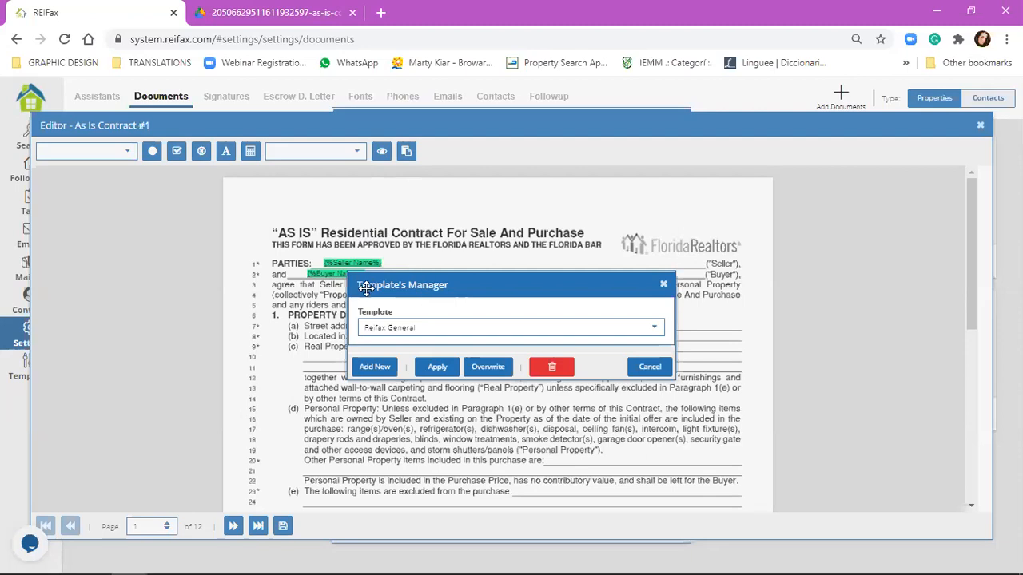
{"action": "left_click", "coordinate": [434, 368]}
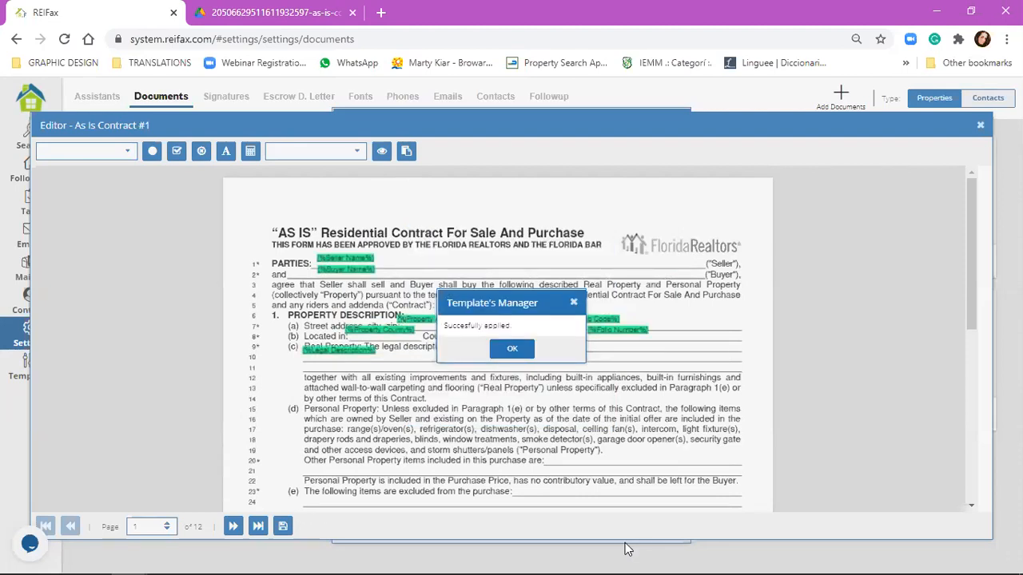
{"action": "left_click", "coordinate": [513, 348]}
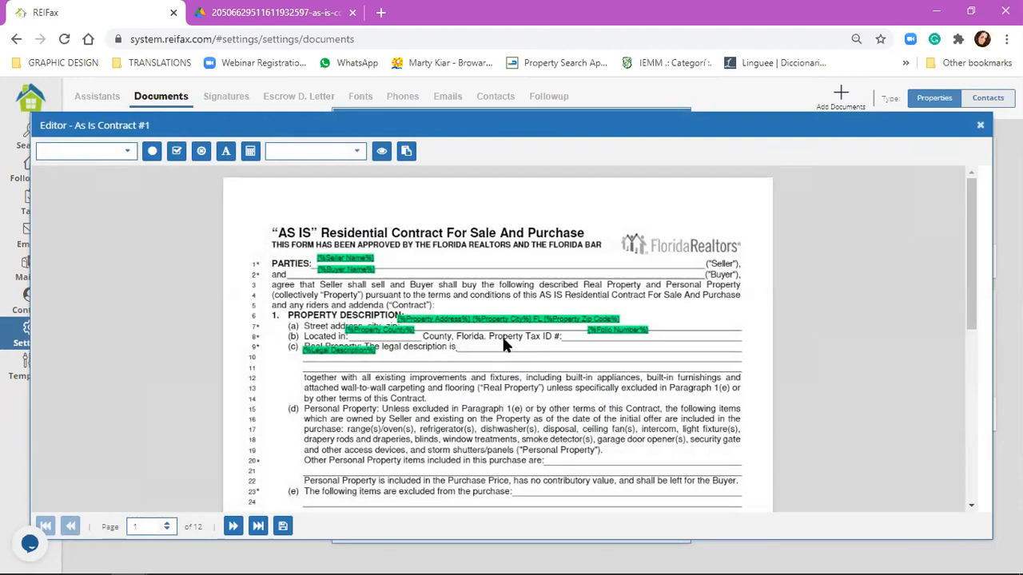
Step: Align the Buyer Name, property address, Property County and Folio Number tags on their lines
{"action": "left_click_drag", "start_coordinate": [333, 270], "coordinate": [360, 264]}
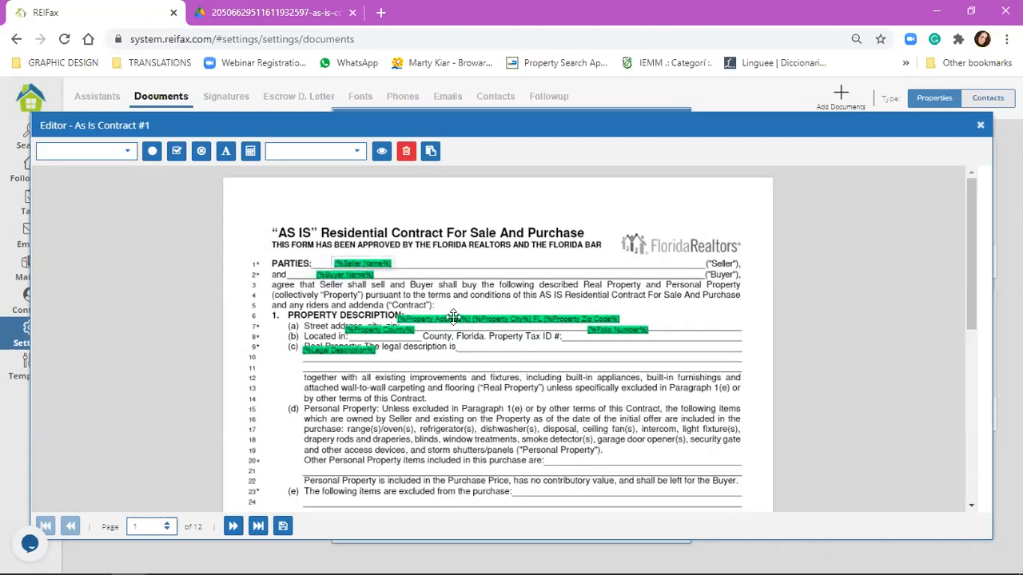
{"action": "left_click_drag", "start_coordinate": [467, 319], "coordinate": [478, 324]}
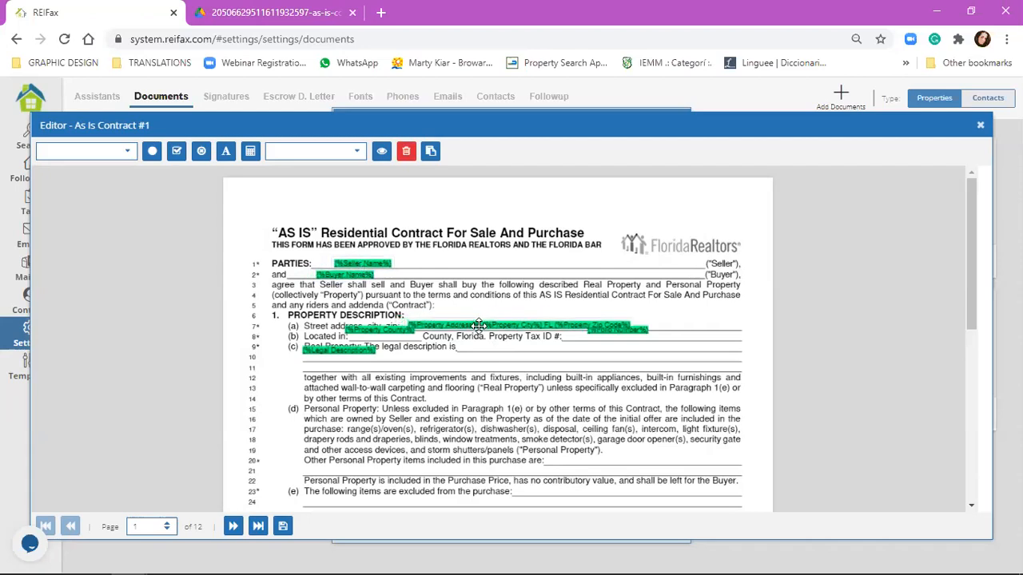
{"action": "left_click_drag", "start_coordinate": [389, 329], "coordinate": [362, 358]}
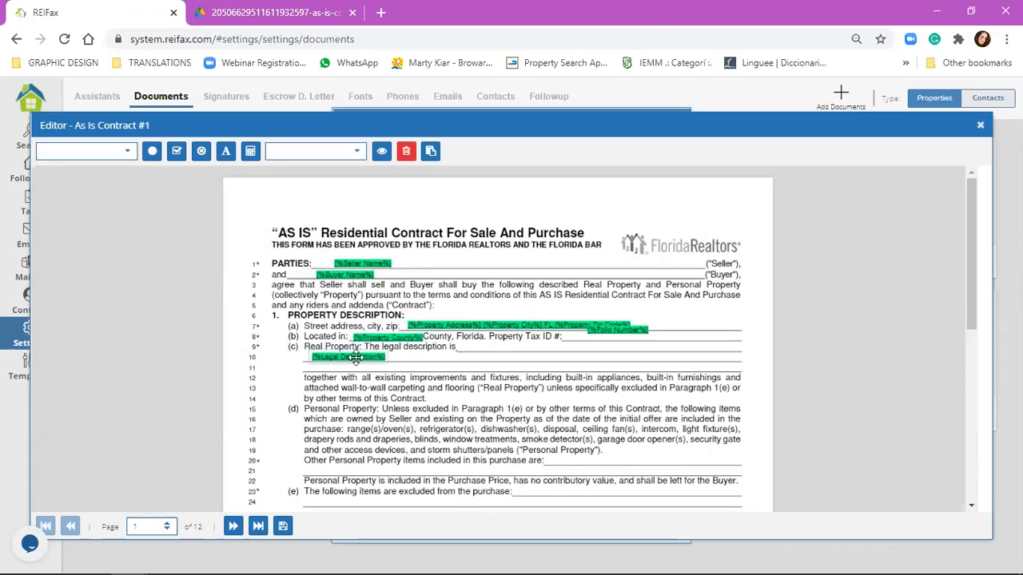
{"action": "left_click_drag", "start_coordinate": [612, 329], "coordinate": [601, 336]}
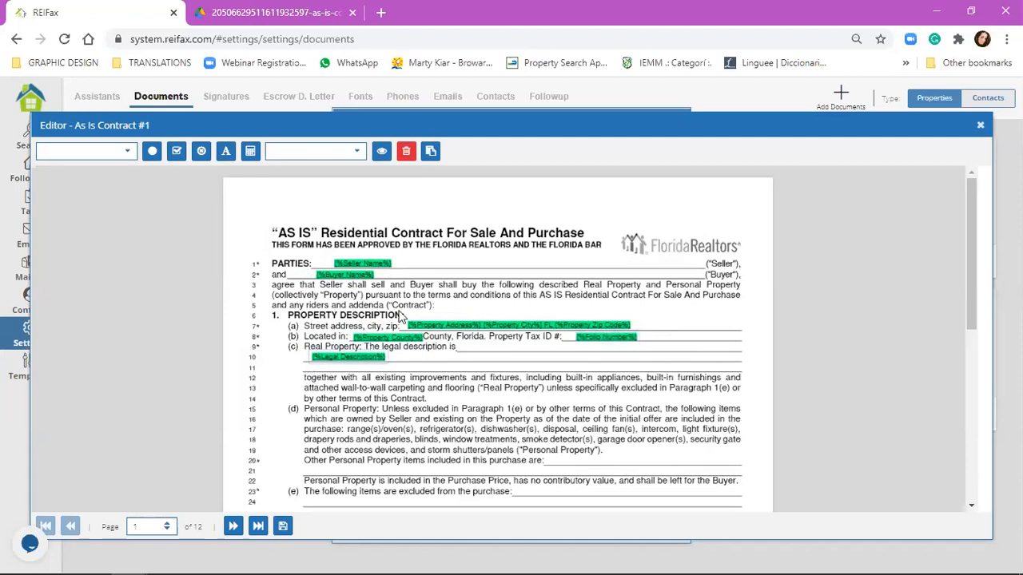
{"action": "scroll", "coordinate": [639, 299], "scroll_direction": "down", "scroll_amount": 2}
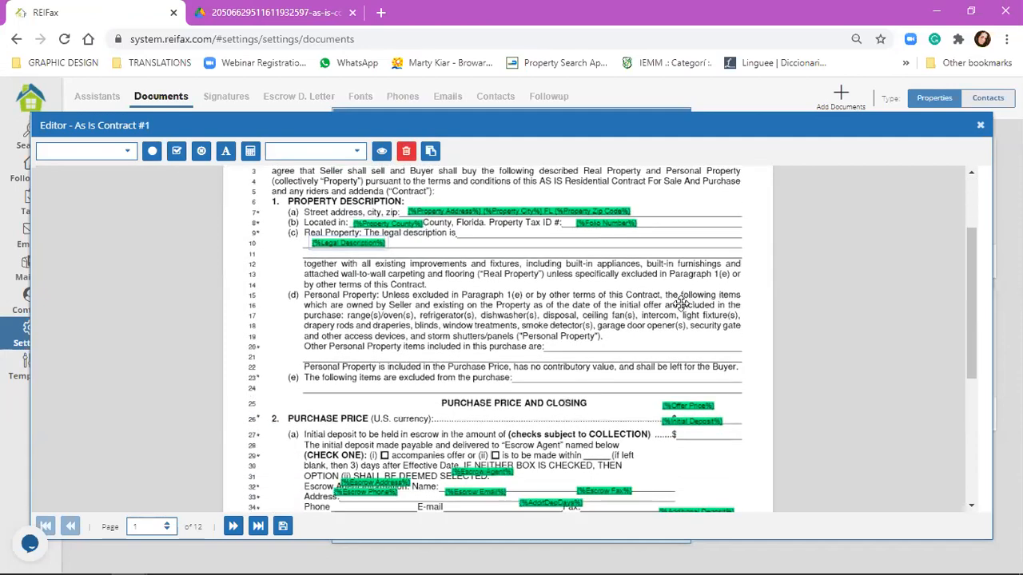
{"action": "scroll", "coordinate": [692, 310], "scroll_direction": "down", "scroll_amount": 1}
Step: Place the Initial Deposit, AddlDepDays, Escrow Fax and Balance To Close tags on lines 27–41
{"action": "left_click_drag", "start_coordinate": [692, 310], "coordinate": [728, 309]}
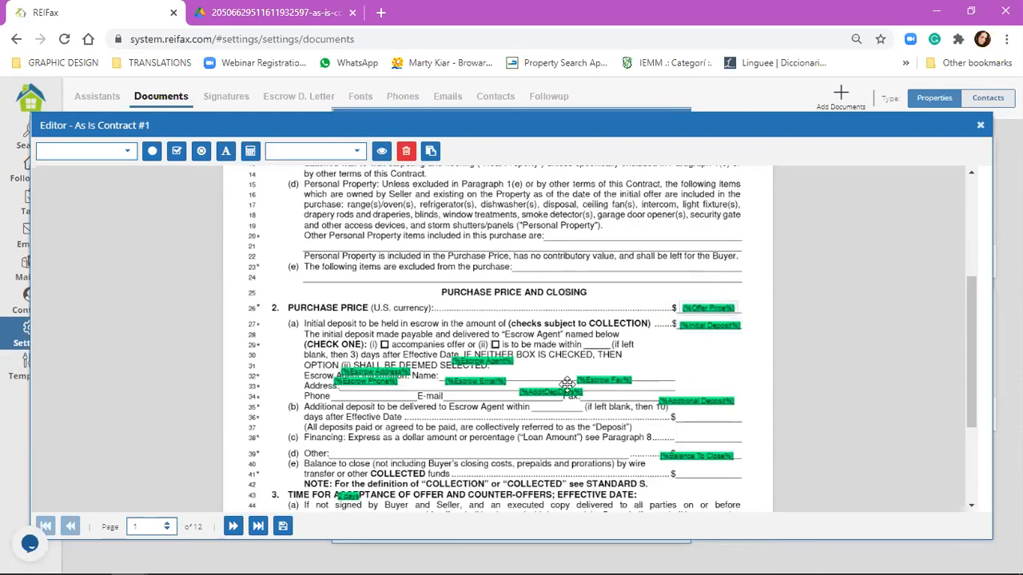
{"action": "left_click_drag", "start_coordinate": [551, 390], "coordinate": [556, 406]}
{"action": "left_click_drag", "start_coordinate": [623, 382], "coordinate": [633, 398]}
{"action": "left_click_drag", "start_coordinate": [705, 400], "coordinate": [716, 416]}
{"action": "left_click_drag", "start_coordinate": [692, 457], "coordinate": [708, 474]}
Step: Fit the escrow phone, e-mail, agent and address tags, and the 2 days tag on line 45
{"action": "left_click_drag", "start_coordinate": [365, 382], "coordinate": [372, 397]}
{"action": "left_click_drag", "start_coordinate": [473, 382], "coordinate": [484, 394]}
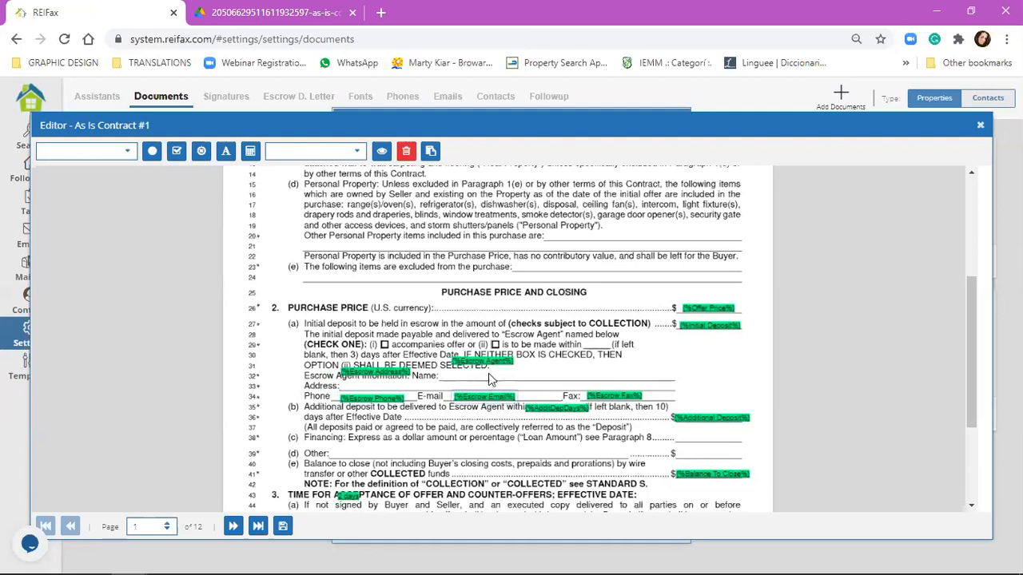
{"action": "left_click_drag", "start_coordinate": [486, 360], "coordinate": [495, 372]}
{"action": "left_click_drag", "start_coordinate": [390, 370], "coordinate": [399, 384]}
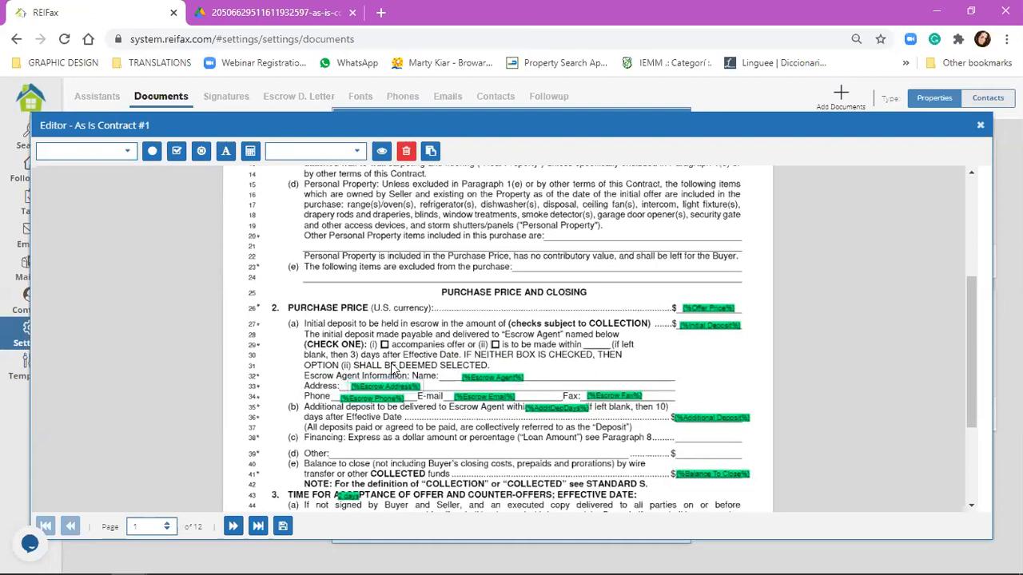
{"action": "scroll", "coordinate": [388, 363], "scroll_direction": "down", "scroll_amount": 2}
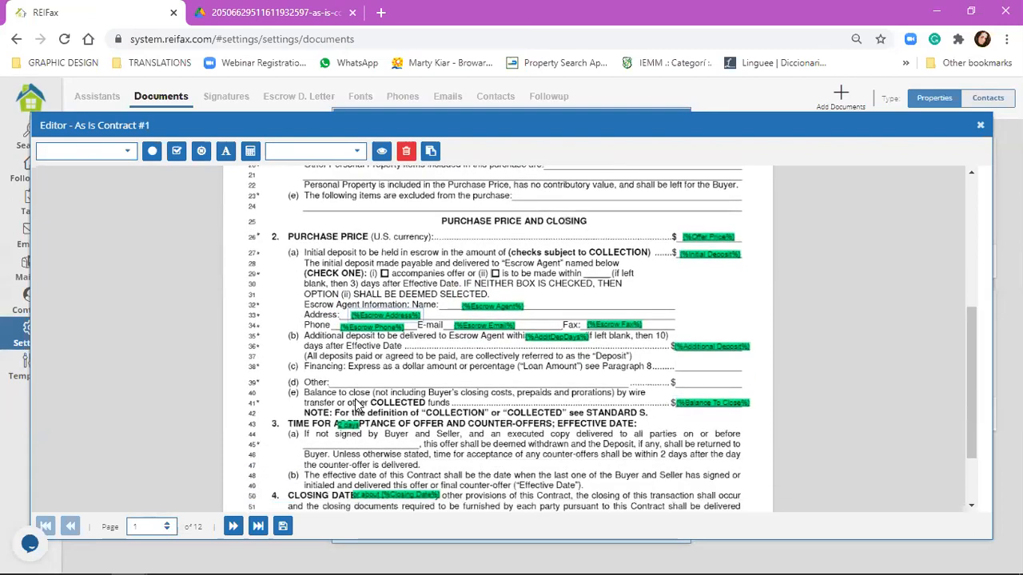
{"action": "left_click_drag", "start_coordinate": [347, 428], "coordinate": [346, 442]}
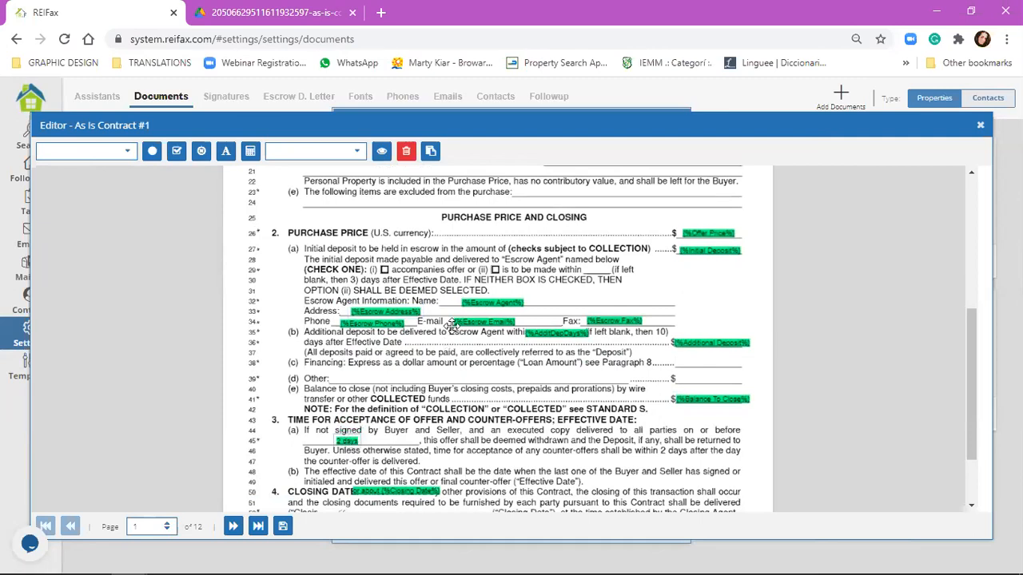
{"action": "scroll", "coordinate": [398, 432], "scroll_direction": "down", "scroll_amount": 2}
Step: Put Closing Date on line 52 and the initials and 2nd Initial in the Buyer's Initials boxes
{"action": "scroll", "coordinate": [400, 400], "scroll_direction": "down", "scroll_amount": 1}
{"action": "left_click_drag", "start_coordinate": [400, 402], "coordinate": [450, 424]}
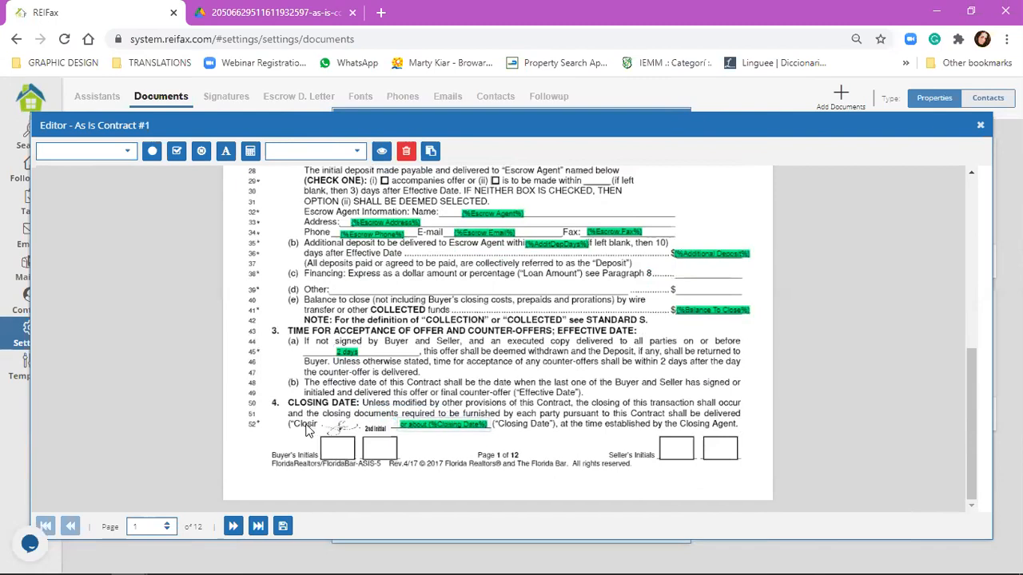
{"action": "left_click_drag", "start_coordinate": [337, 427], "coordinate": [337, 447]}
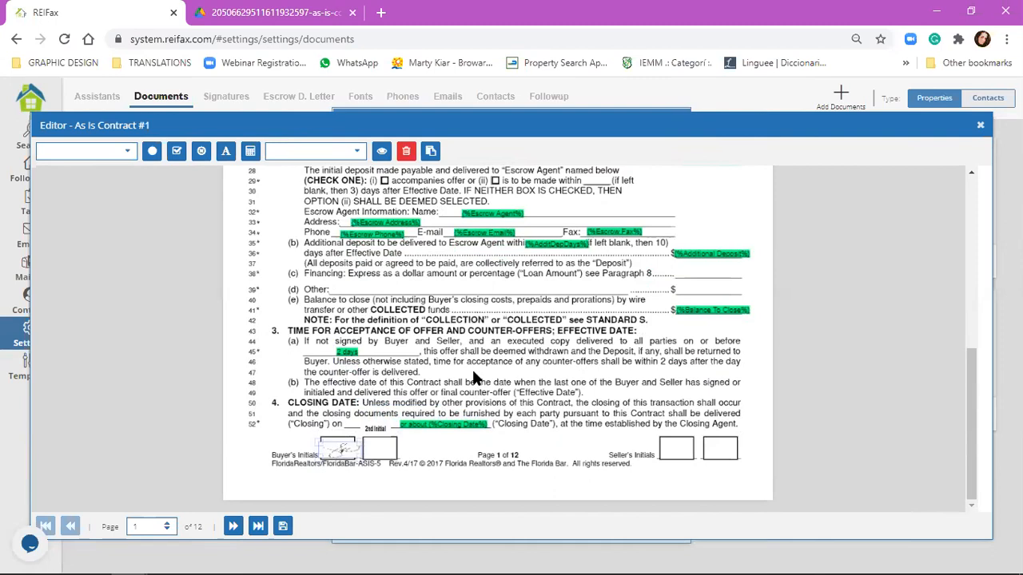
{"action": "left_click_drag", "start_coordinate": [376, 428], "coordinate": [386, 444]}
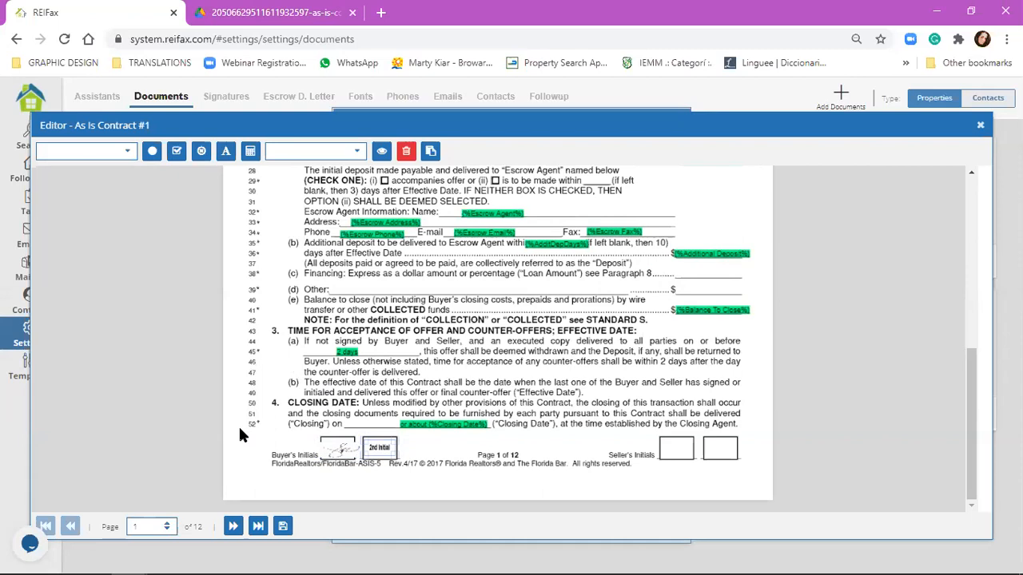
Step: Move through page 2 to page 3 and fit the field into the 'At least' blank
{"action": "left_click", "coordinate": [233, 526]}
{"action": "scroll", "coordinate": [347, 396], "scroll_direction": "up", "scroll_amount": 3}
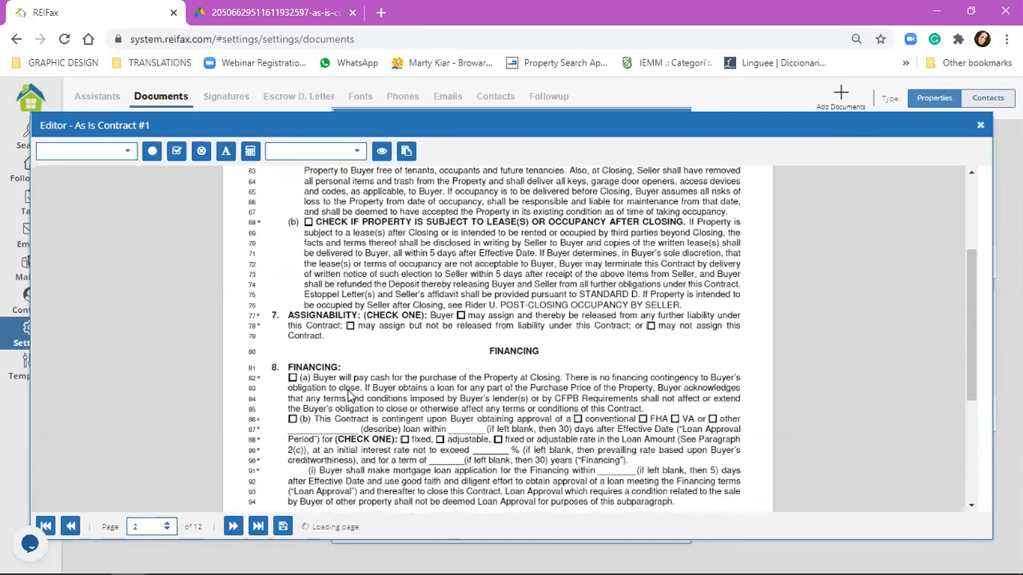
{"action": "scroll", "coordinate": [349, 396], "scroll_direction": "up", "scroll_amount": 2}
{"action": "scroll", "coordinate": [348, 397], "scroll_direction": "down", "scroll_amount": 5}
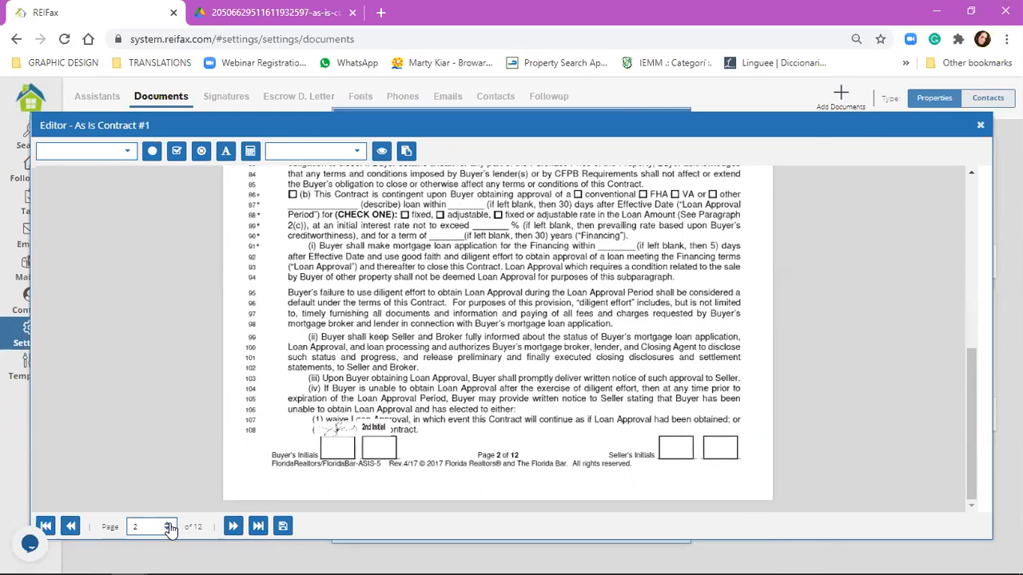
{"action": "left_click", "coordinate": [235, 528]}
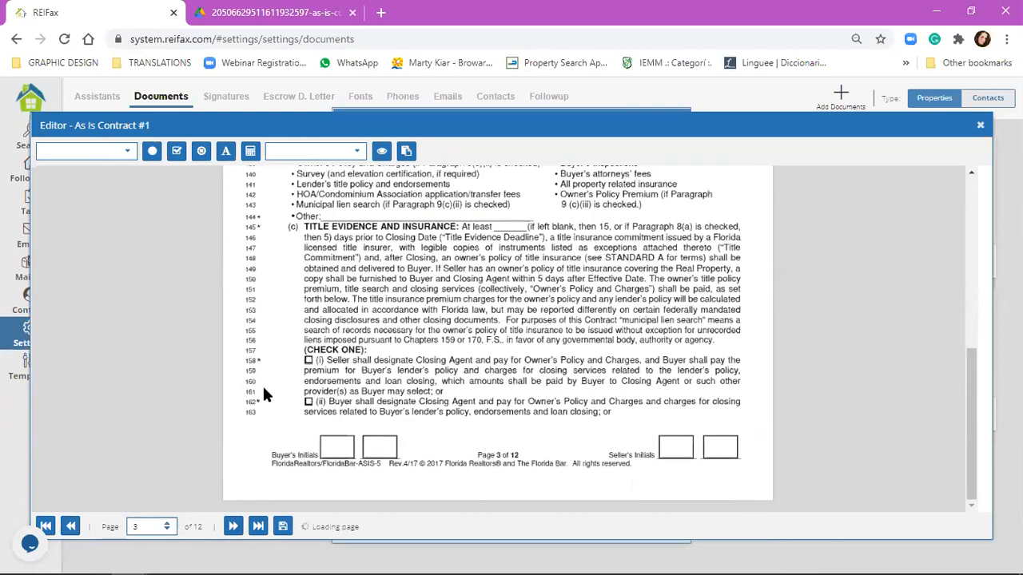
{"action": "scroll", "coordinate": [306, 358], "scroll_direction": "up", "scroll_amount": 1}
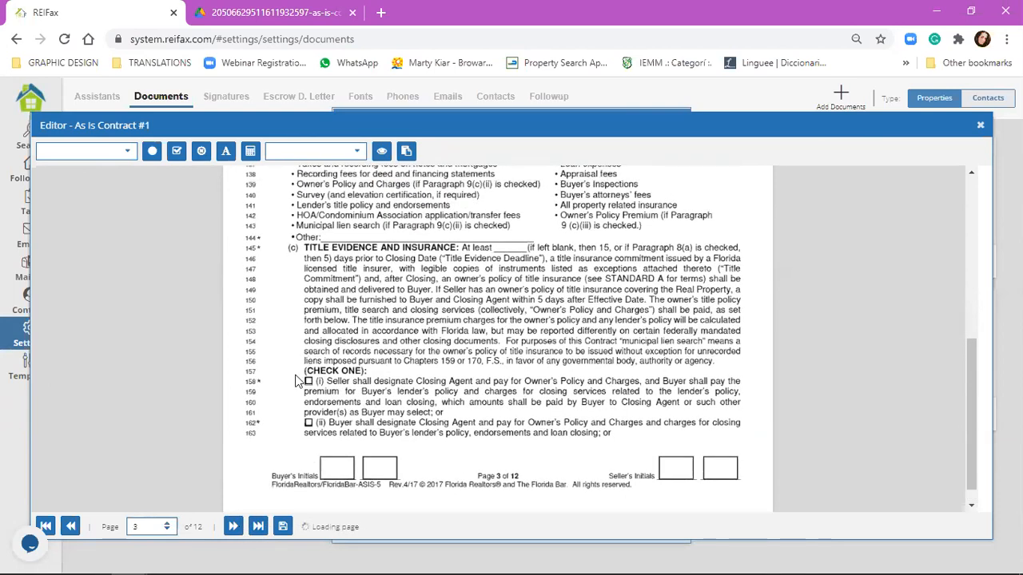
{"action": "scroll", "coordinate": [297, 381], "scroll_direction": "up", "scroll_amount": 3}
{"action": "scroll", "coordinate": [374, 323], "scroll_direction": "up", "scroll_amount": 3}
{"action": "scroll", "coordinate": [494, 224], "scroll_direction": "down", "scroll_amount": 5}
{"action": "left_click_drag", "start_coordinate": [494, 225], "coordinate": [509, 239]}
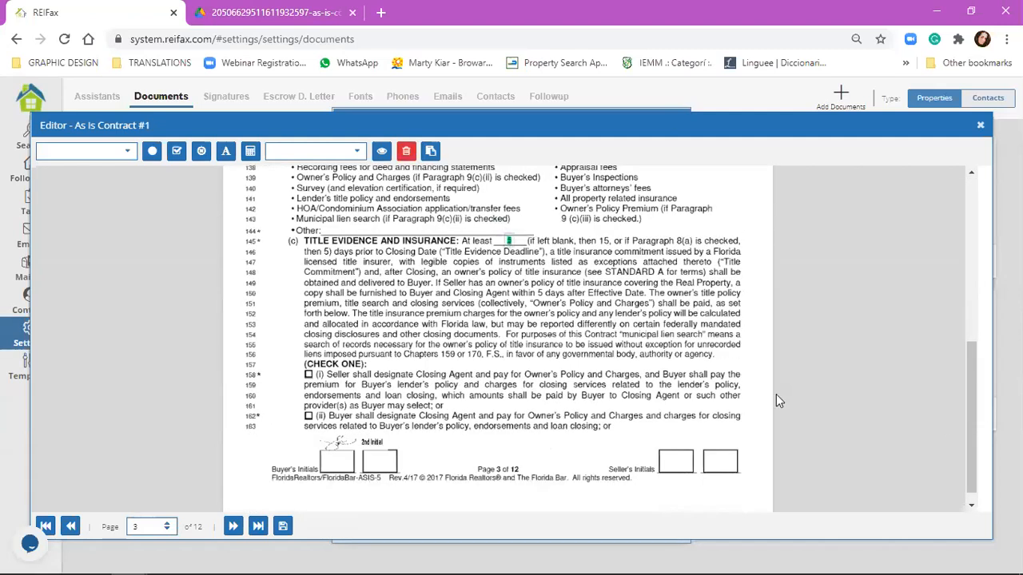
Step: On page 4, move the 2nd Initial into the second Buyer's Initials box
{"action": "left_click", "coordinate": [234, 525]}
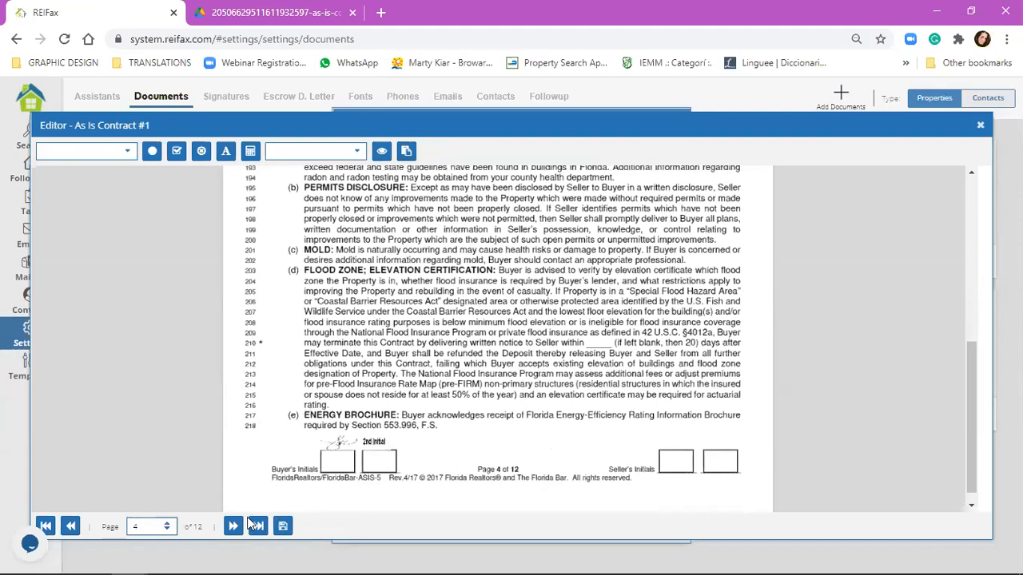
{"action": "left_click", "coordinate": [345, 458]}
{"action": "left_click_drag", "start_coordinate": [378, 446], "coordinate": [382, 463]}
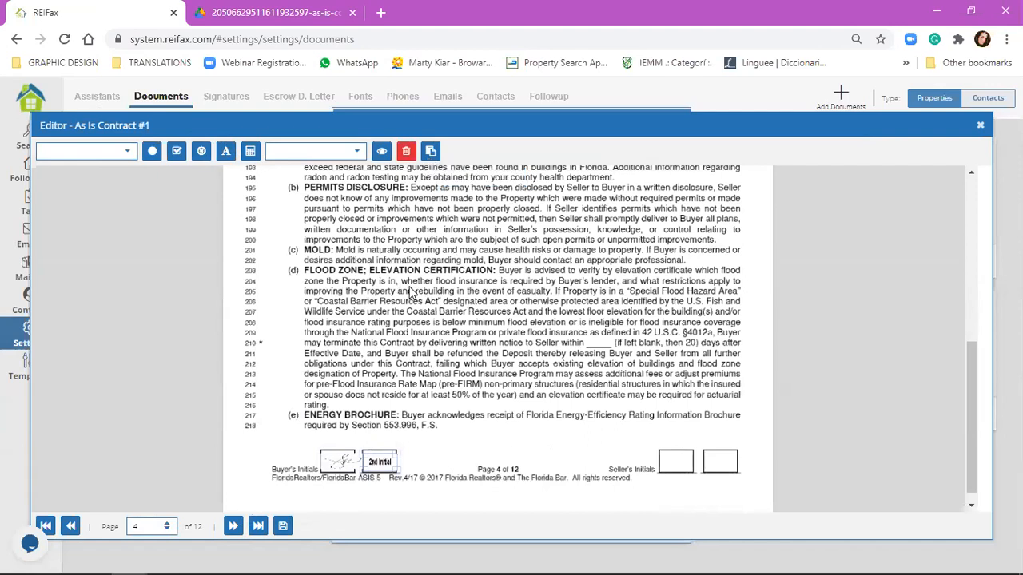
Step: Save the contract's field layout as a new template named 'Danis temp'
{"action": "left_click", "coordinate": [429, 154]}
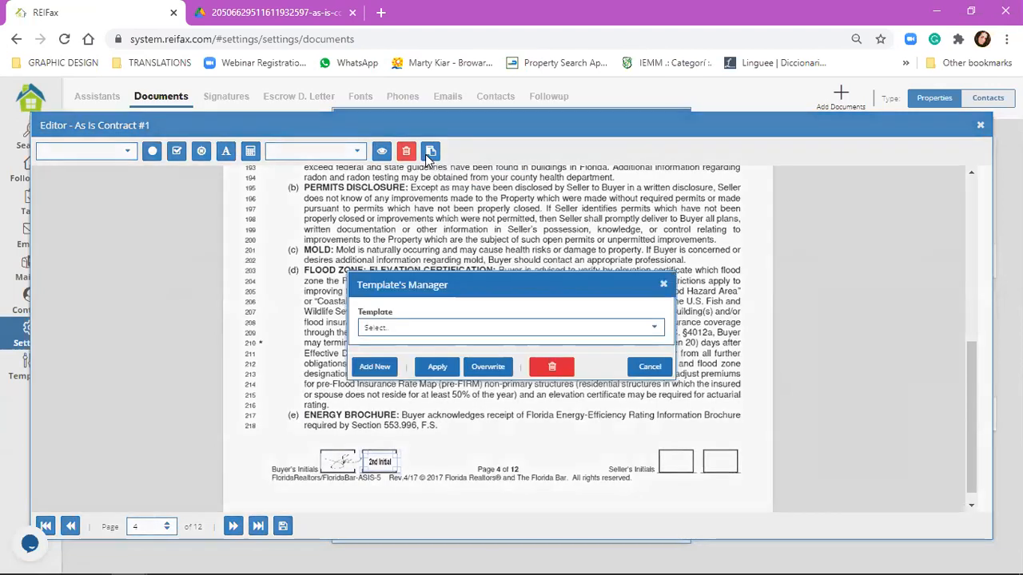
{"action": "left_click", "coordinate": [374, 367]}
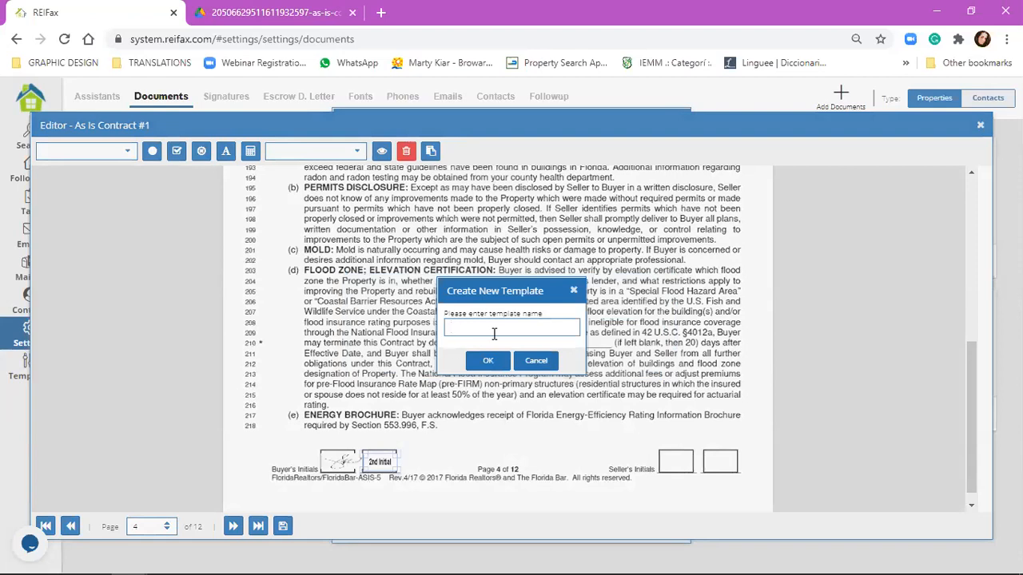
{"action": "type", "text": "Danis temp"}
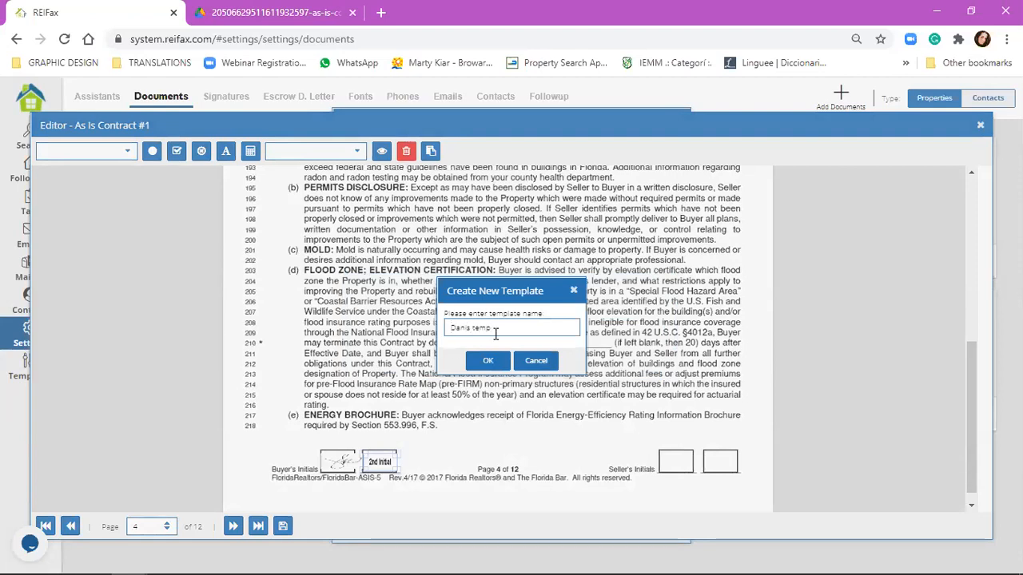
{"action": "left_click", "coordinate": [488, 360]}
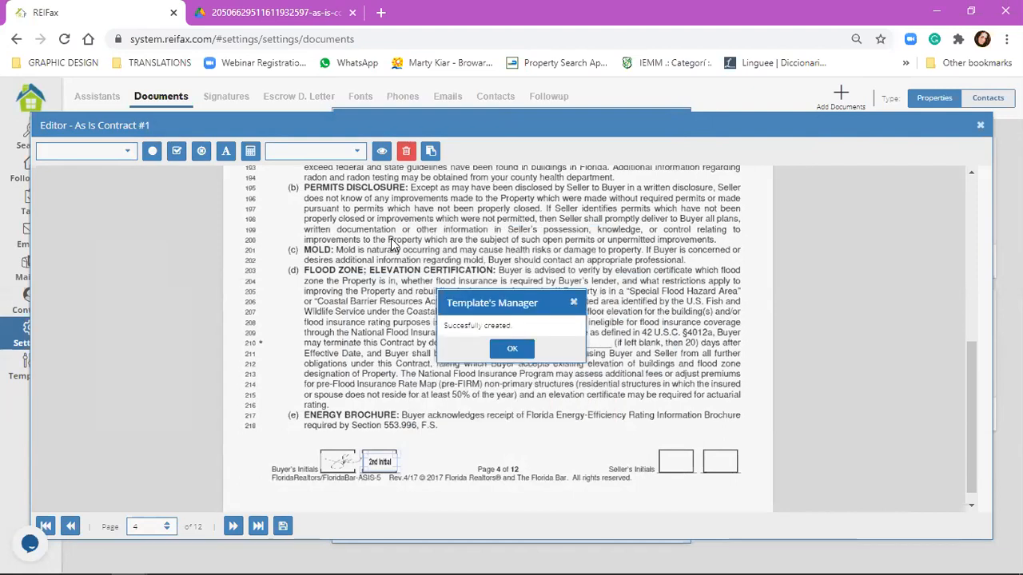
{"action": "left_click", "coordinate": [515, 349]}
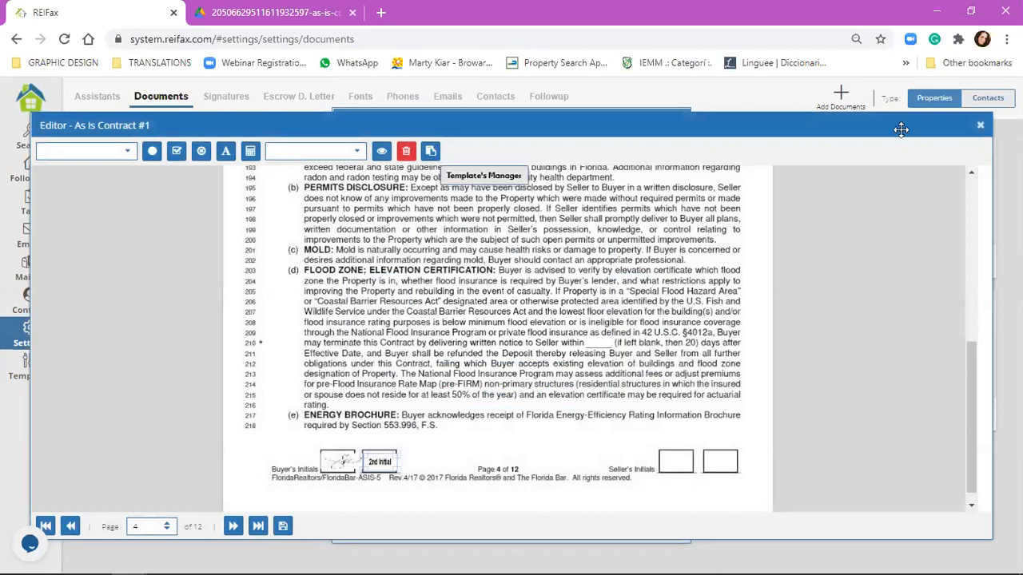
Step: Close As Is Contract #1 and open BREIA PREFORECLOSURE WITH EQUITY OR REGULAR EQUITY with Edit Document
{"action": "left_click", "coordinate": [980, 125]}
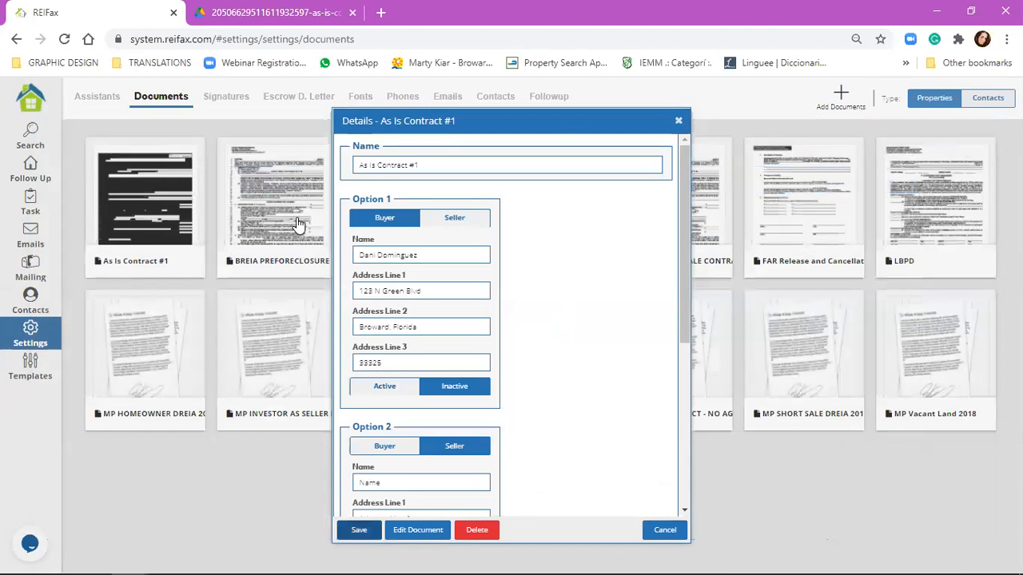
{"action": "left_click", "coordinate": [297, 225]}
{"action": "left_click", "coordinate": [297, 222]}
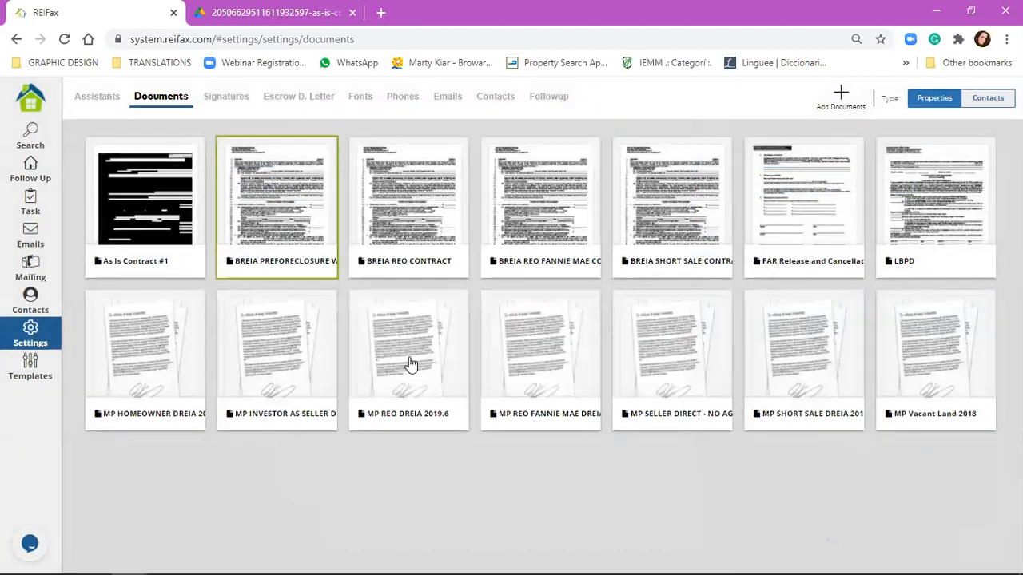
{"action": "left_click", "coordinate": [414, 530]}
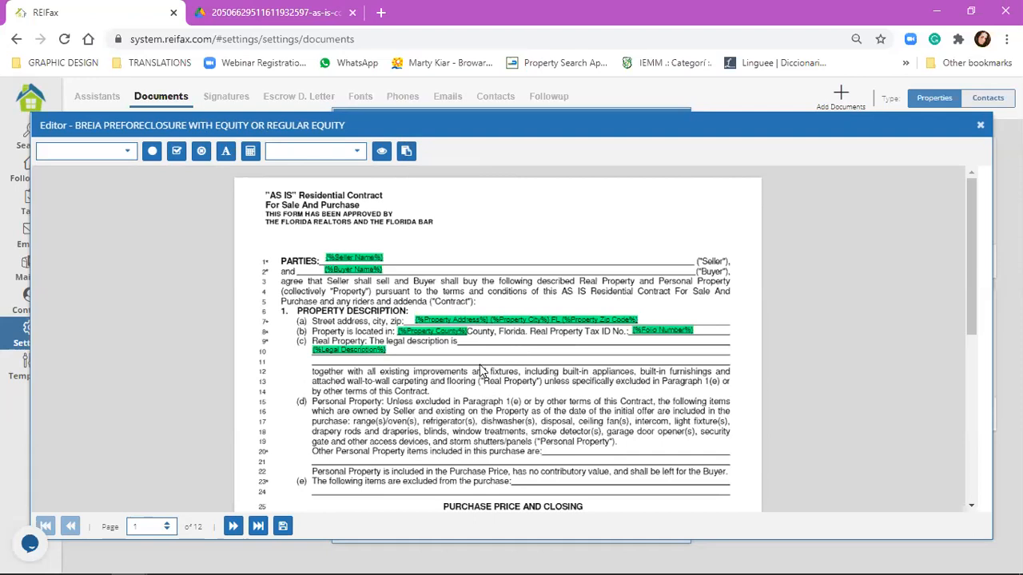
Step: Apply the saved 'Danis temp' template to the BREIA PREFORECLOSURE contract and confirm
{"action": "left_click", "coordinate": [407, 152]}
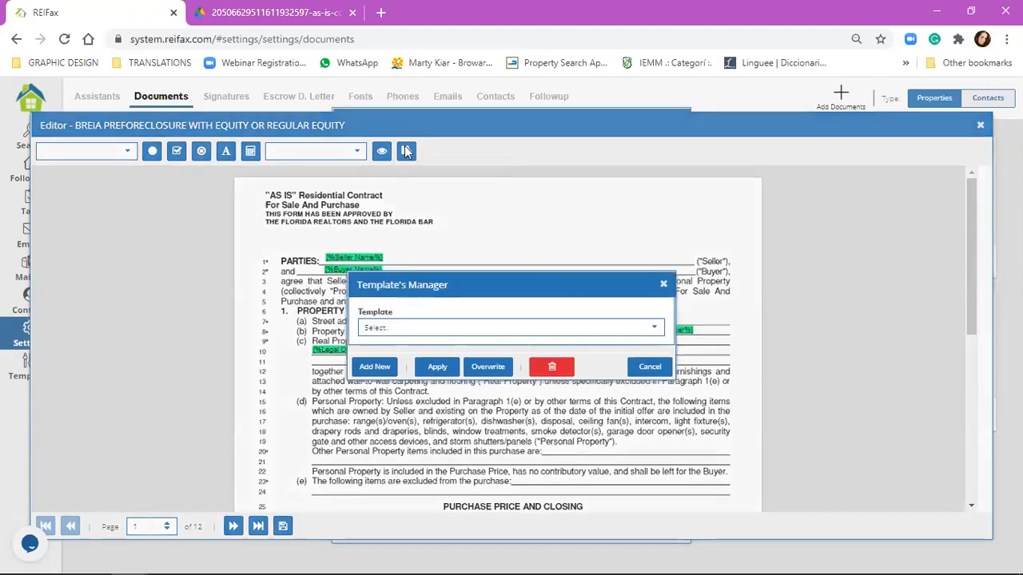
{"action": "left_click", "coordinate": [423, 330]}
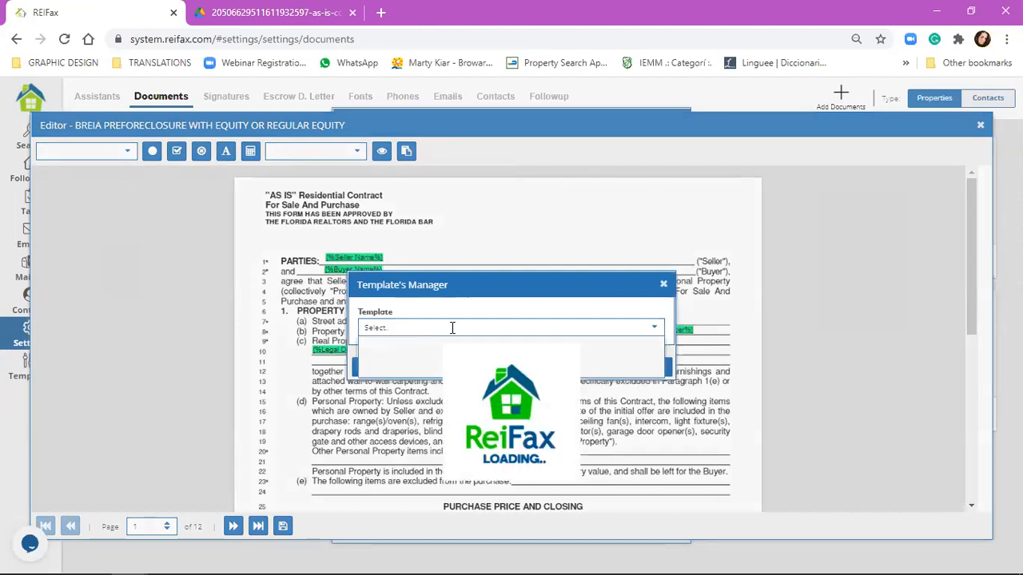
{"action": "scroll", "coordinate": [440, 388], "scroll_direction": "down", "scroll_amount": 1}
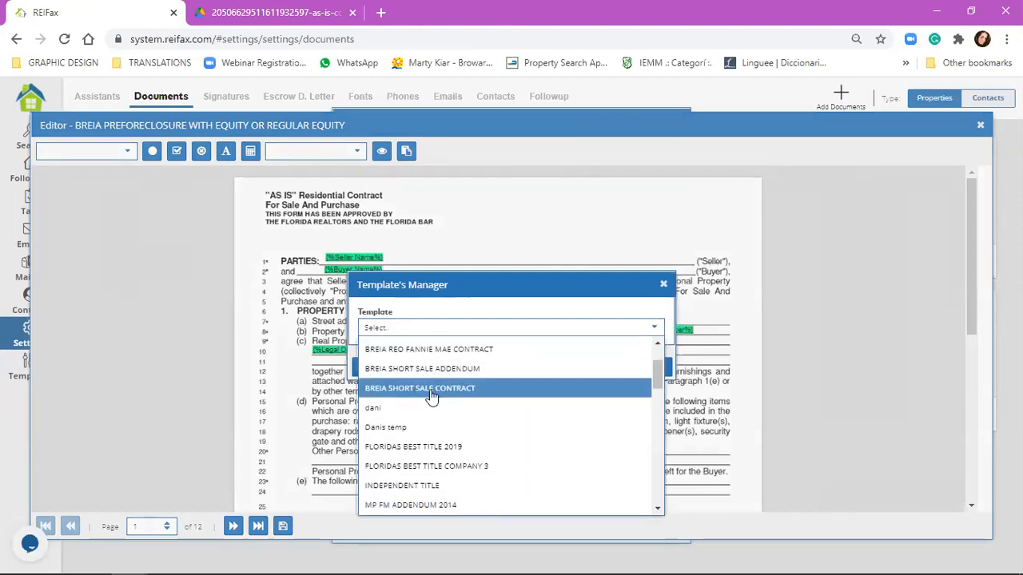
{"action": "left_click", "coordinate": [417, 429]}
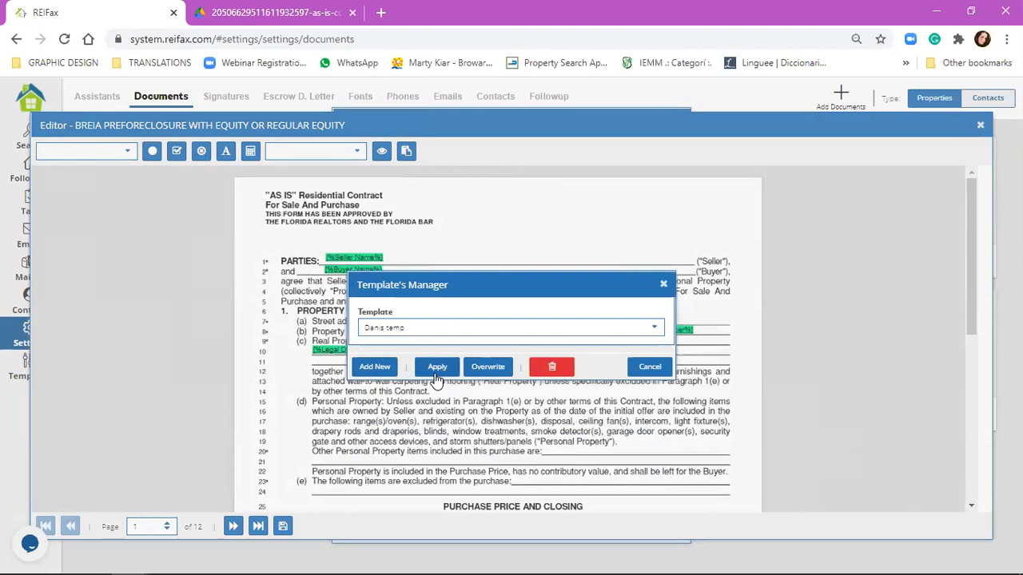
{"action": "left_click", "coordinate": [437, 369]}
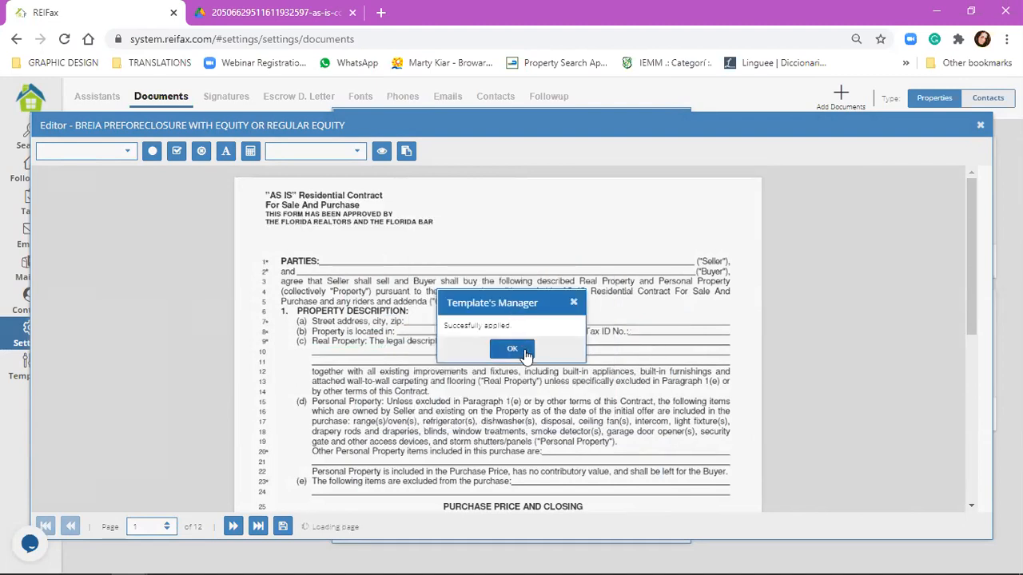
{"action": "left_click", "coordinate": [512, 349]}
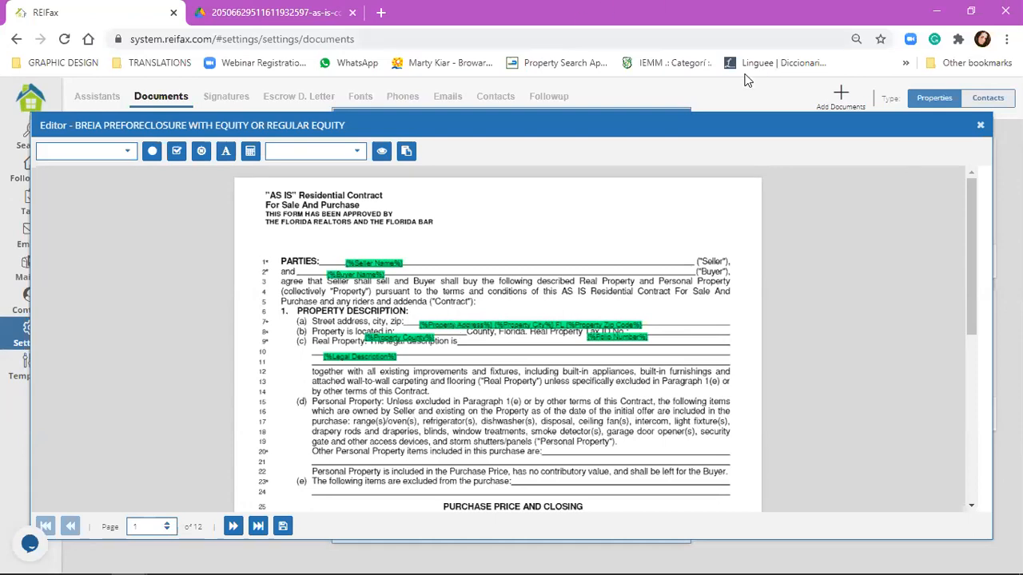
Step: Close the BREIA contract and reopen As Is Contract #1 for field editing
{"action": "left_click", "coordinate": [981, 126]}
{"action": "left_click", "coordinate": [665, 528]}
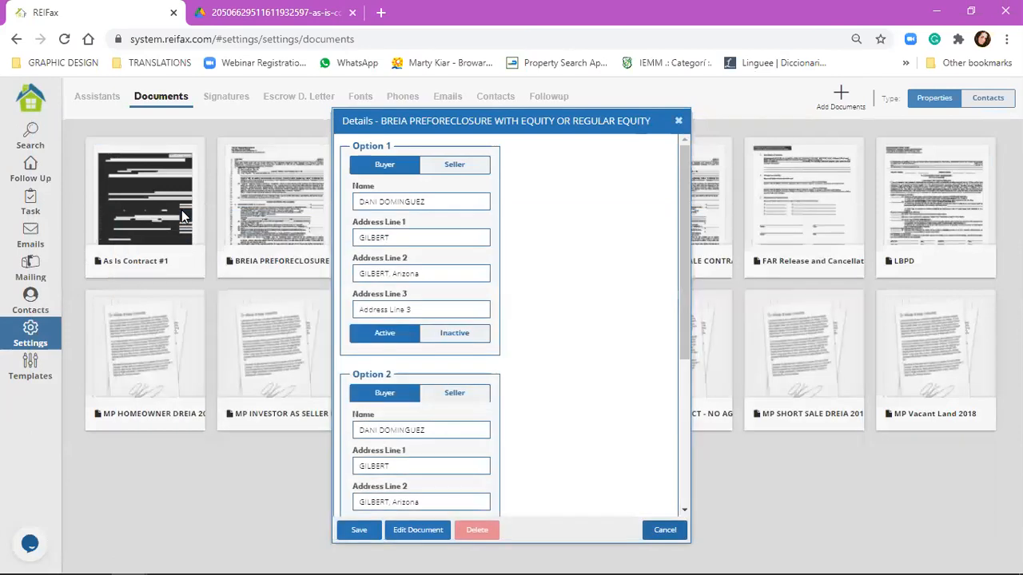
{"action": "left_click", "coordinate": [183, 216]}
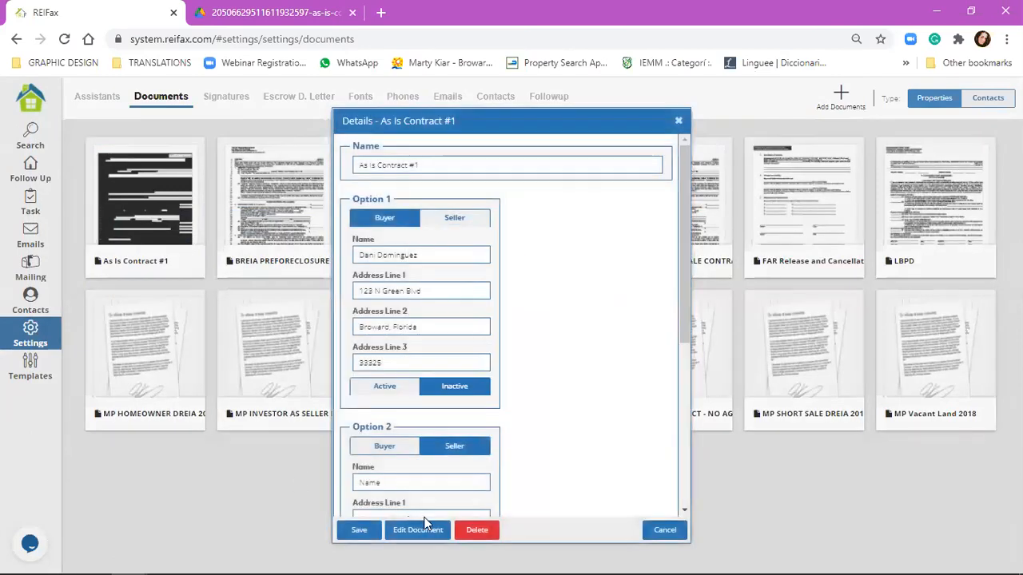
{"action": "left_click", "coordinate": [442, 534]}
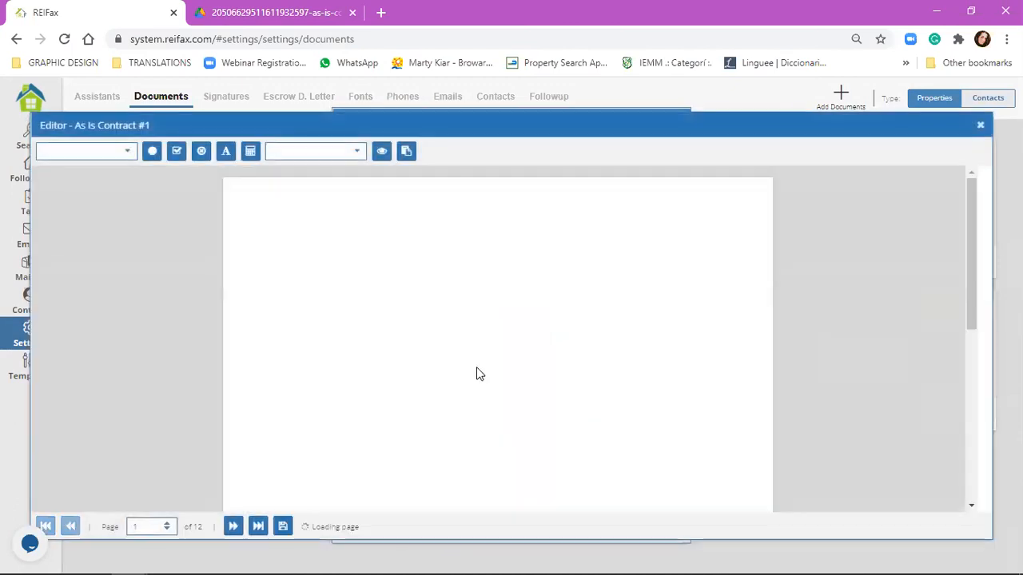
Step: On page 11, realign the notice-of-interest, closing-date extension and buyer-access fields in Additional Terms
{"action": "left_click", "coordinate": [258, 527]}
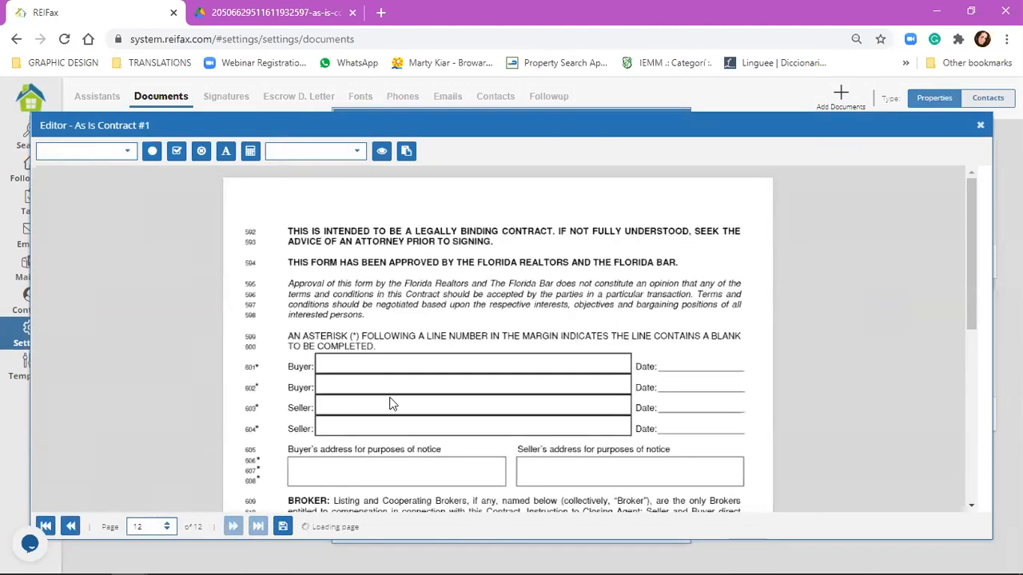
{"action": "scroll", "coordinate": [536, 320], "scroll_direction": "down", "scroll_amount": 1}
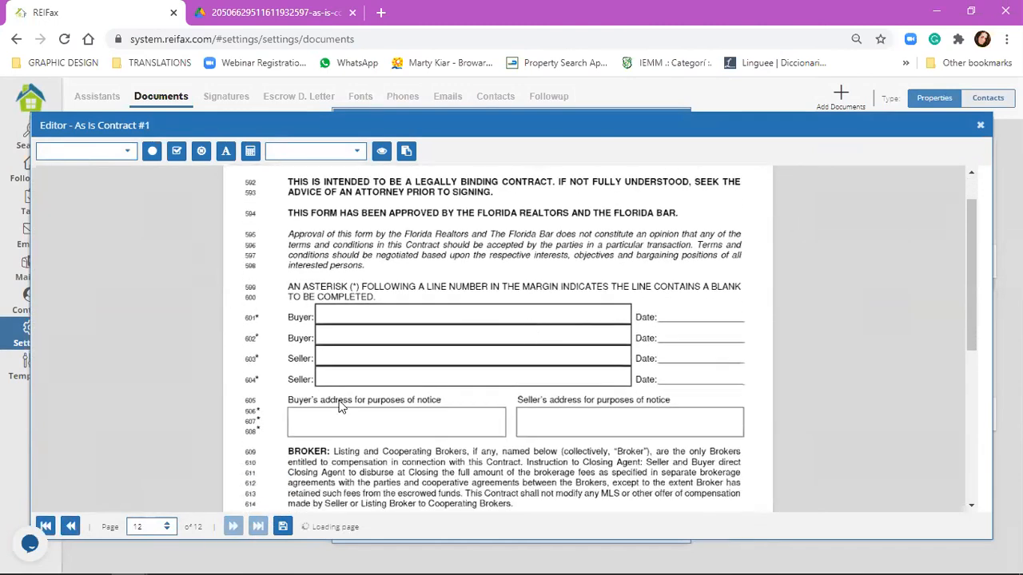
{"action": "scroll", "coordinate": [340, 407], "scroll_direction": "down", "scroll_amount": 3}
{"action": "left_click", "coordinate": [71, 527]}
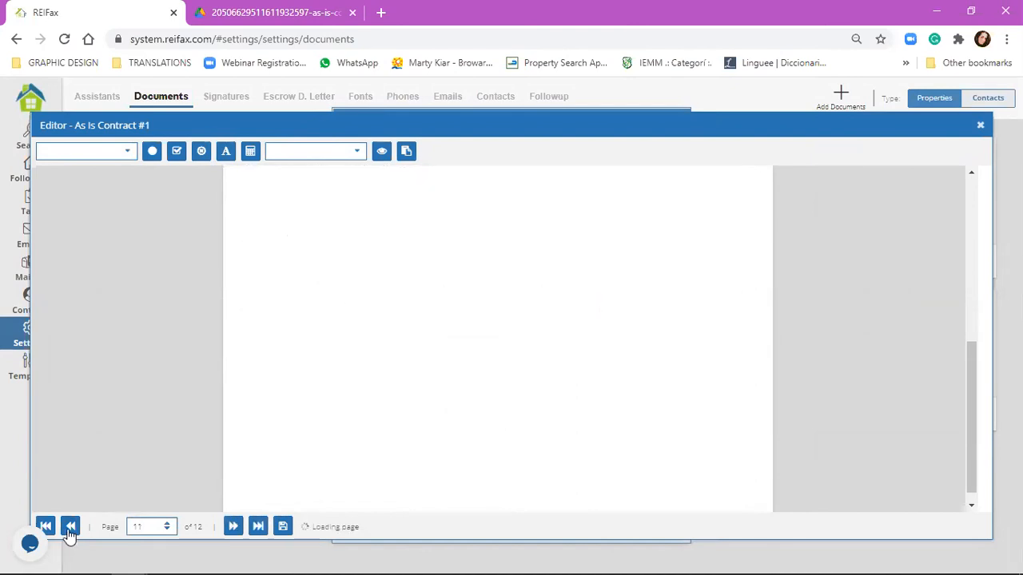
{"action": "scroll", "coordinate": [551, 376], "scroll_direction": "up", "scroll_amount": 2}
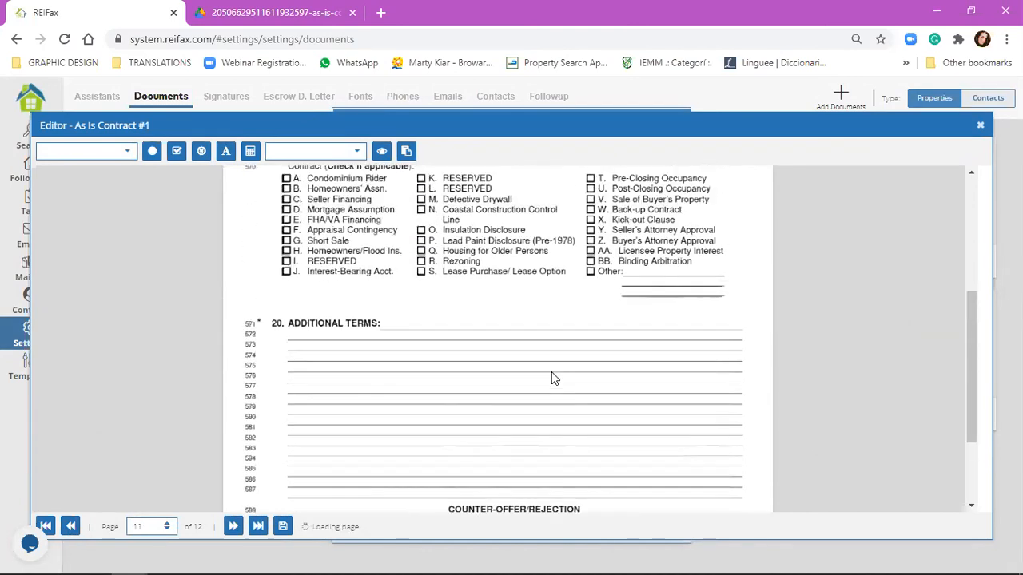
{"action": "scroll", "coordinate": [551, 372], "scroll_direction": "up", "scroll_amount": 1}
{"action": "left_click", "coordinate": [400, 374]}
{"action": "left_click_drag", "start_coordinate": [401, 379], "coordinate": [399, 371]}
{"action": "left_click_drag", "start_coordinate": [339, 388], "coordinate": [321, 411]}
{"action": "mouse_move", "coordinate": [424, 362]}
{"action": "left_mouse_down"}
{"action": "mouse_move", "coordinate": [459, 359]}
{"action": "mouse_move", "coordinate": [453, 368]}
{"action": "mouse_move", "coordinate": [443, 359]}
{"action": "left_mouse_up"}
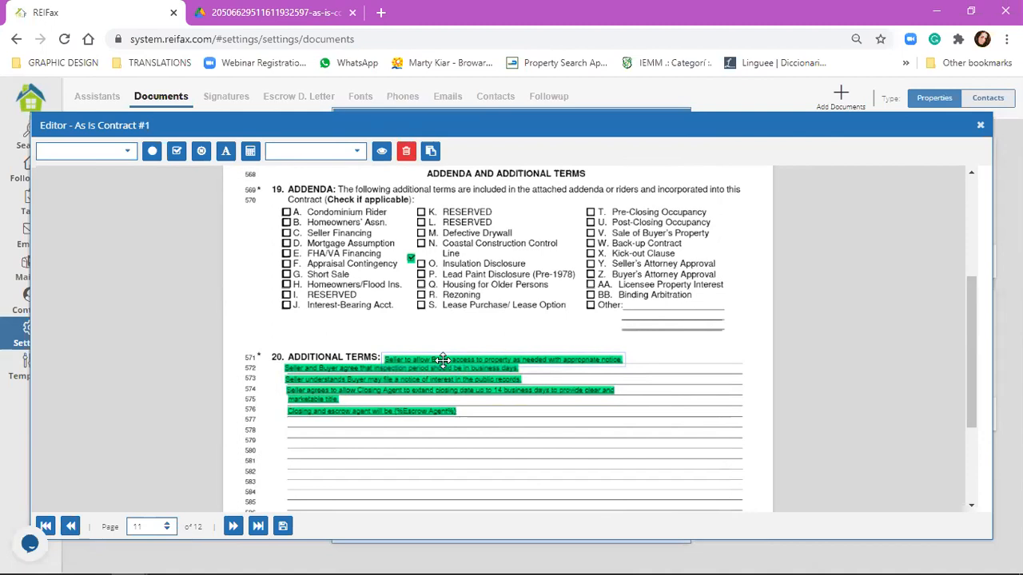
Step: Delete the closing and escrow agent field, then close the editor and save the contract details
{"action": "left_click", "coordinate": [383, 408]}
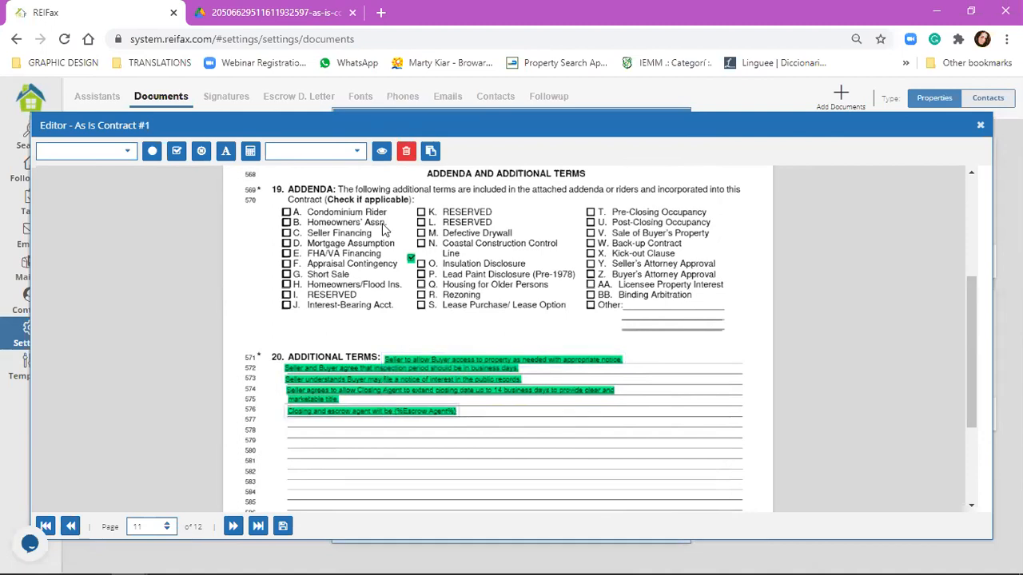
{"action": "left_click", "coordinate": [411, 158]}
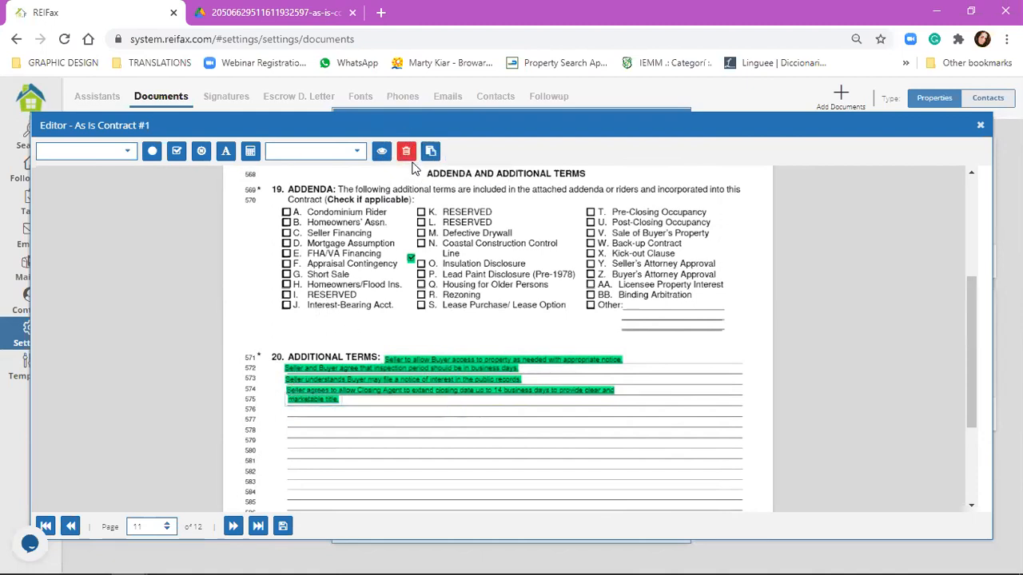
{"action": "left_click", "coordinate": [409, 155]}
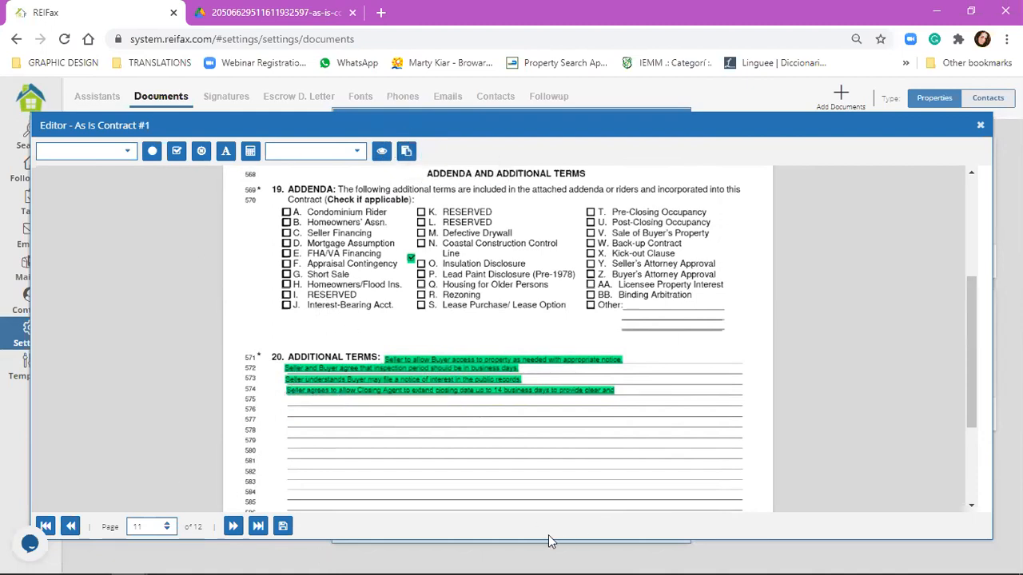
{"action": "left_click", "coordinate": [980, 128]}
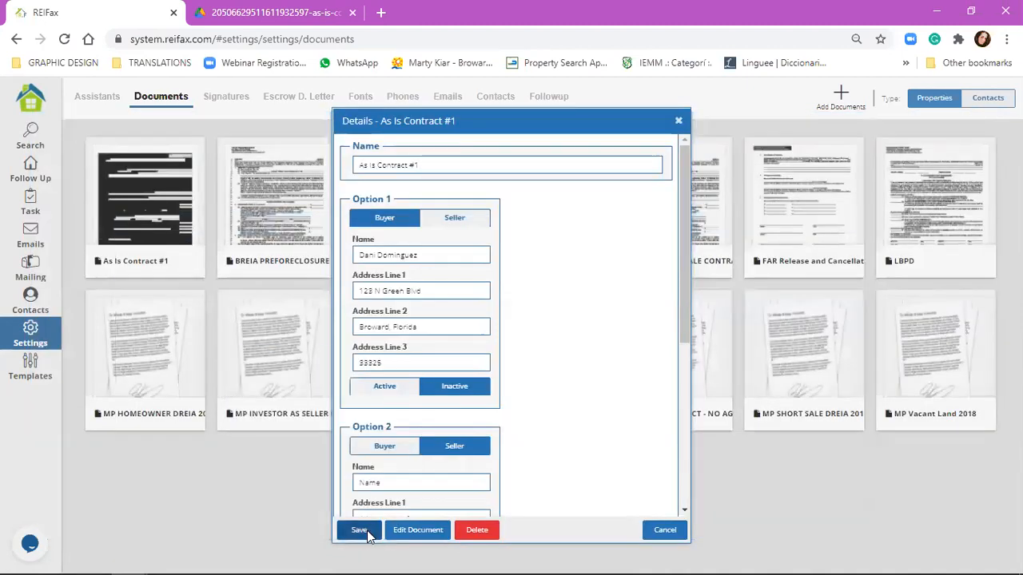
{"action": "left_click", "coordinate": [359, 530]}
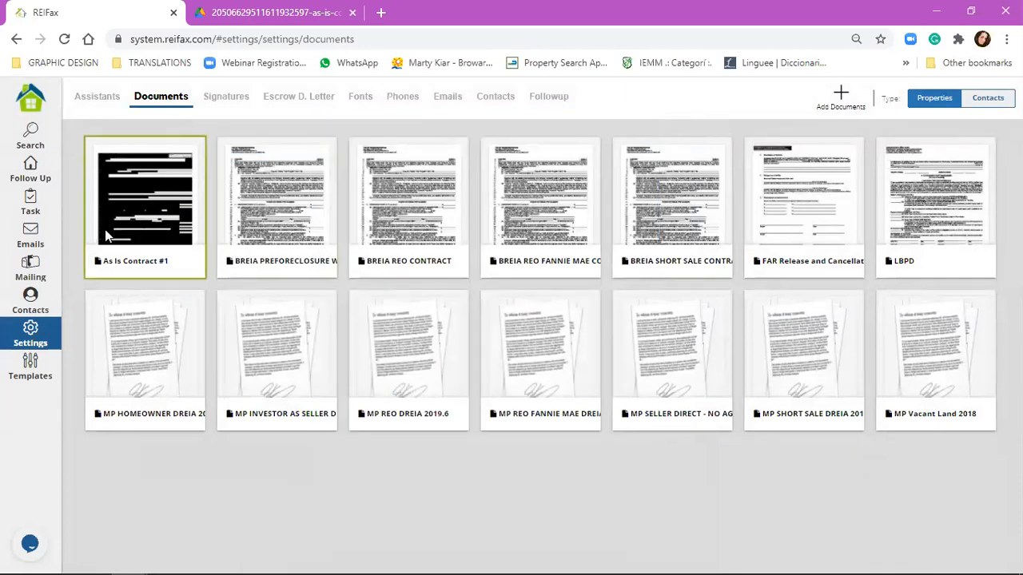
{"action": "left_click", "coordinate": [220, 98]}
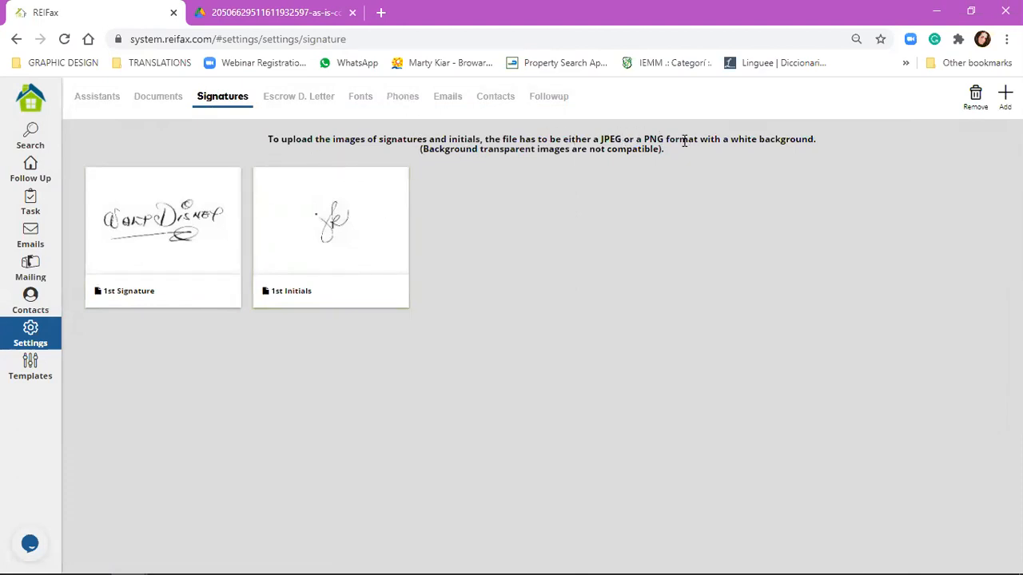
Step: Review the 1st Initials image, then bring up the Escrow D. Letter settings
{"action": "left_click", "coordinate": [397, 272]}
{"action": "left_click", "coordinate": [291, 105]}
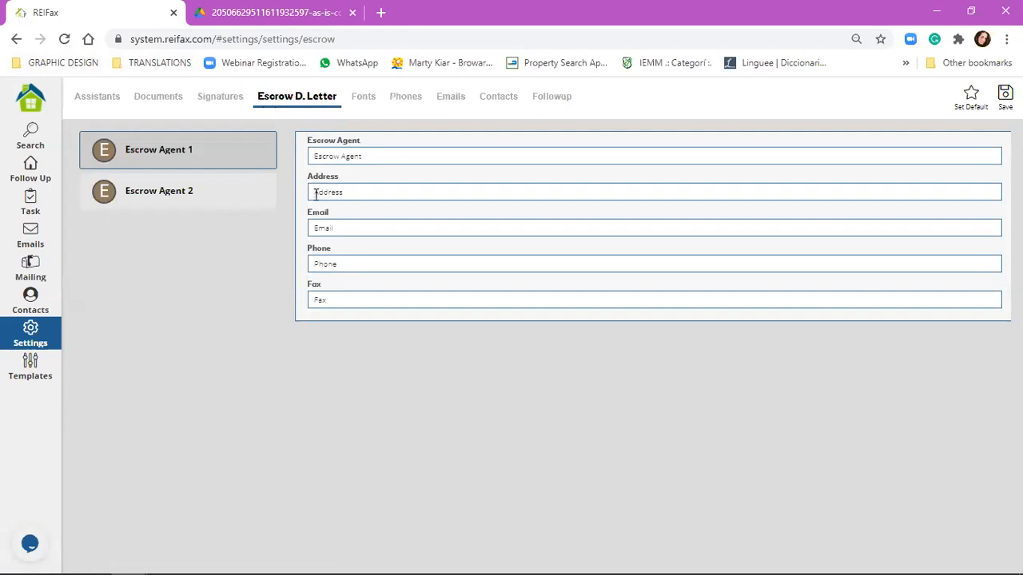
Step: Check Escrow Agent 1 and 2 details, then go to the property search page
{"action": "left_click", "coordinate": [259, 203]}
{"action": "left_click", "coordinate": [252, 157]}
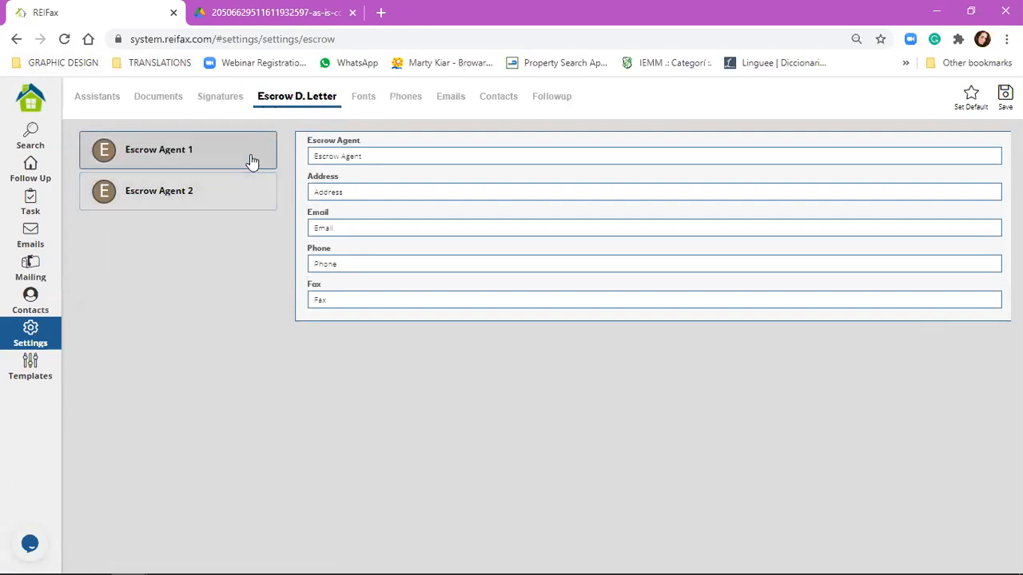
{"action": "left_click", "coordinate": [258, 194]}
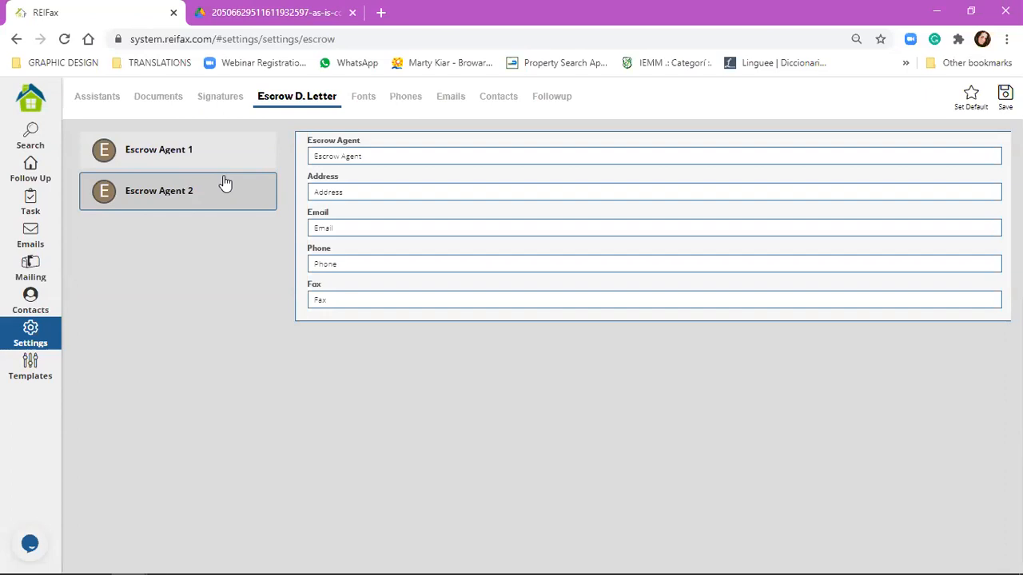
{"action": "left_click", "coordinate": [38, 134]}
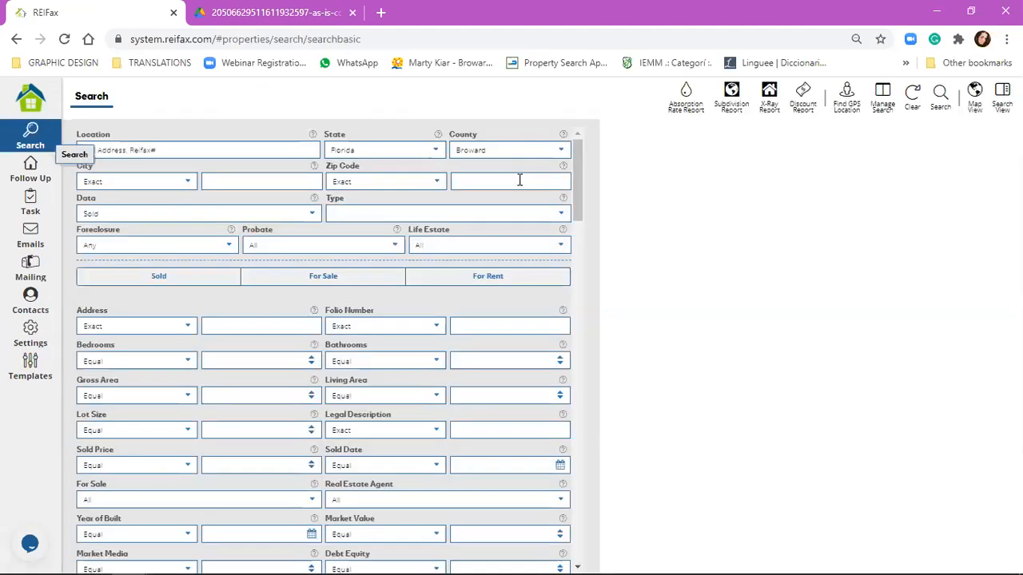
Step: Enter zip code 33325 and set the property type to Single Family
{"action": "left_click", "coordinate": [519, 181]}
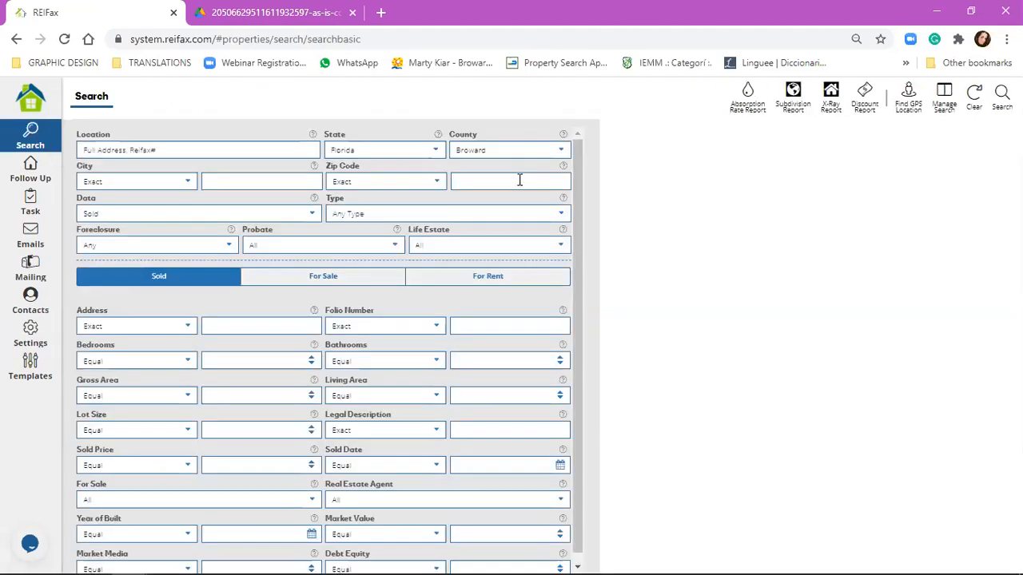
{"action": "type", "text": "33325"}
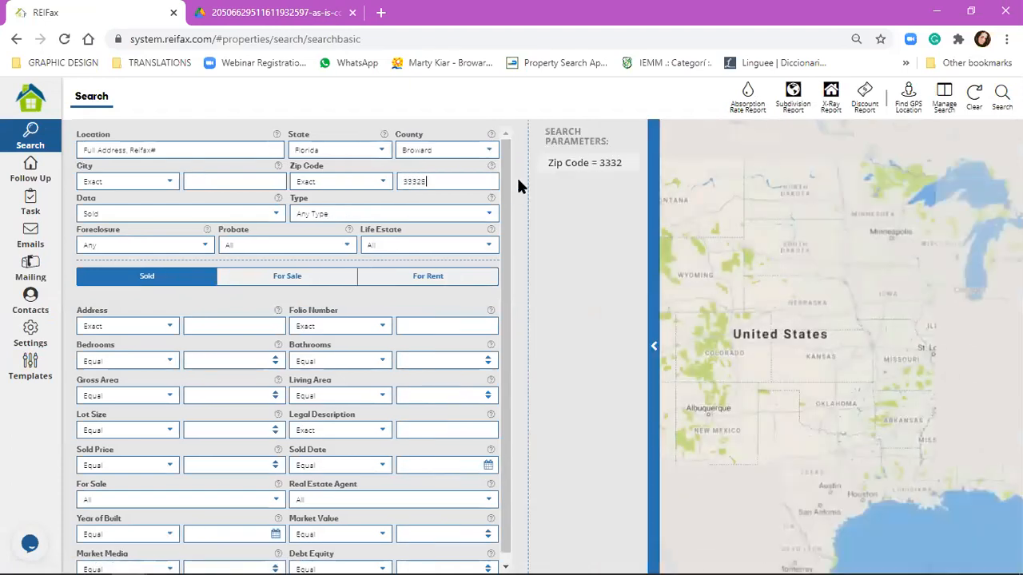
{"action": "left_click", "coordinate": [486, 213]}
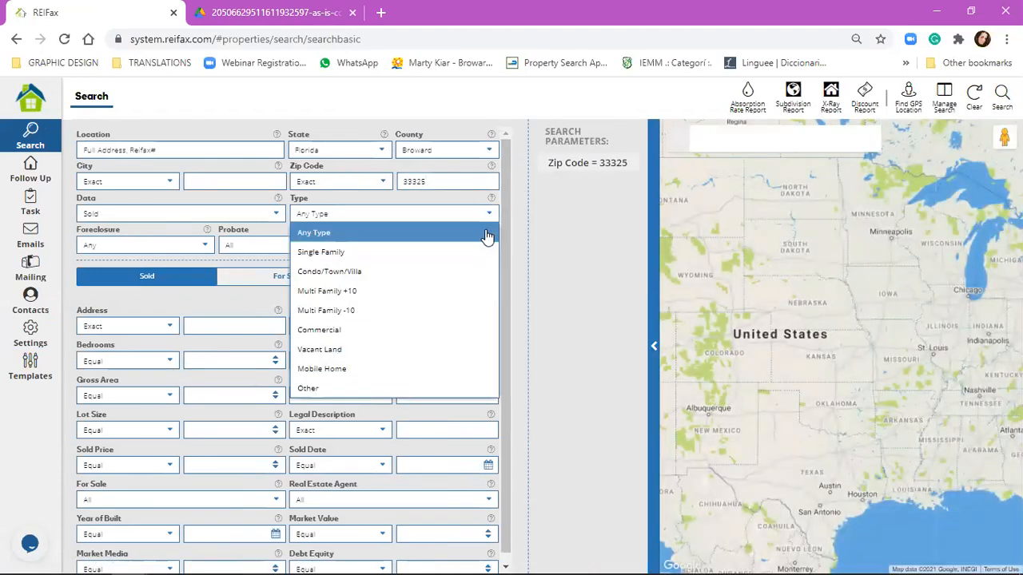
{"action": "key", "text": "Return"}
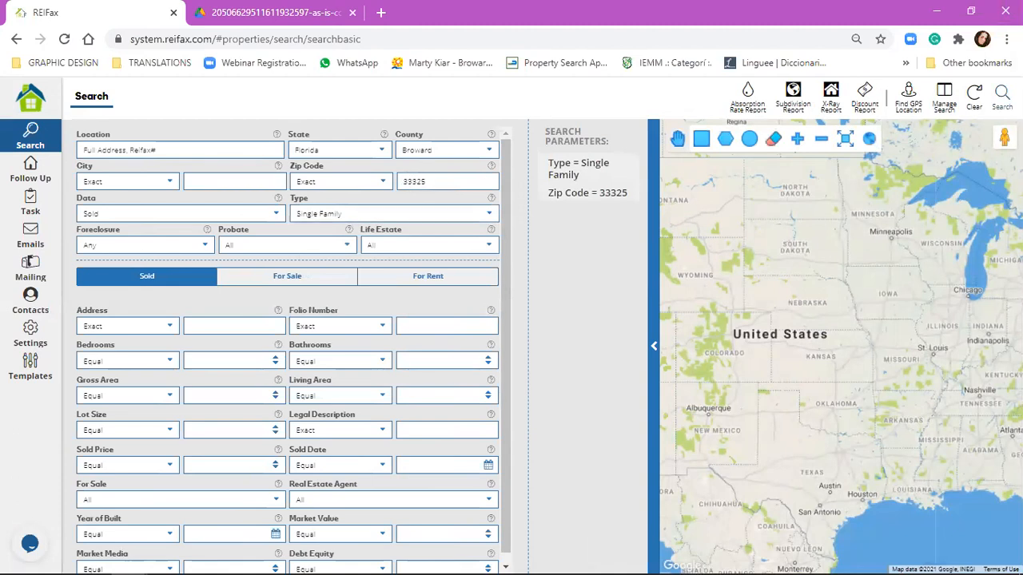
{"action": "left_click", "coordinate": [1002, 97]}
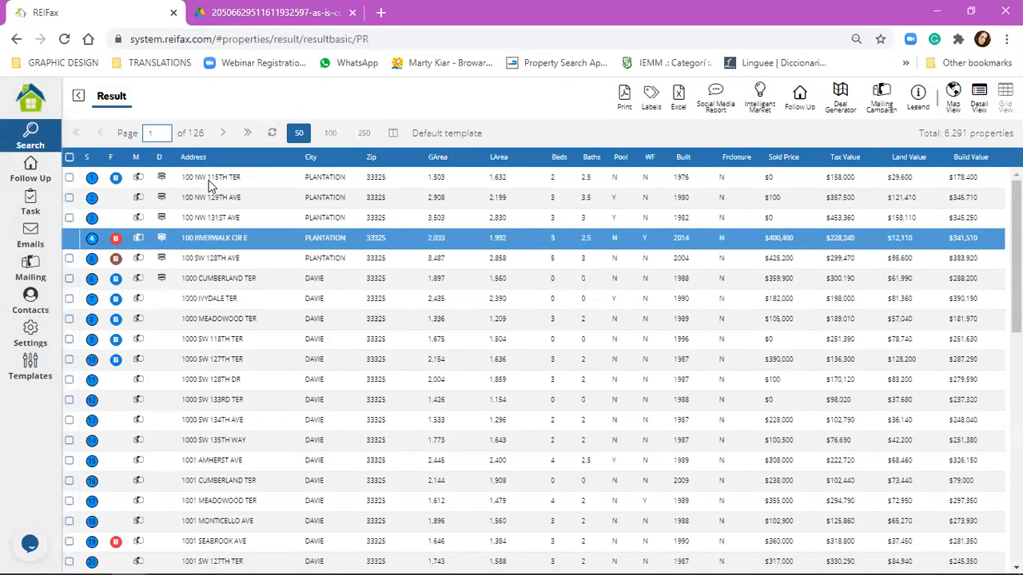
{"action": "left_click", "coordinate": [213, 200]}
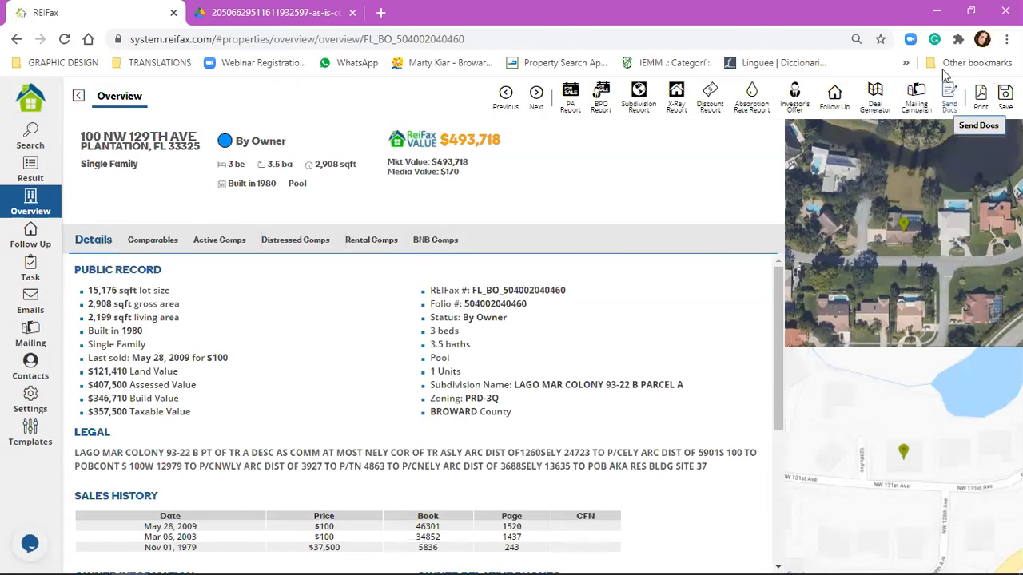
{"action": "left_click", "coordinate": [949, 94]}
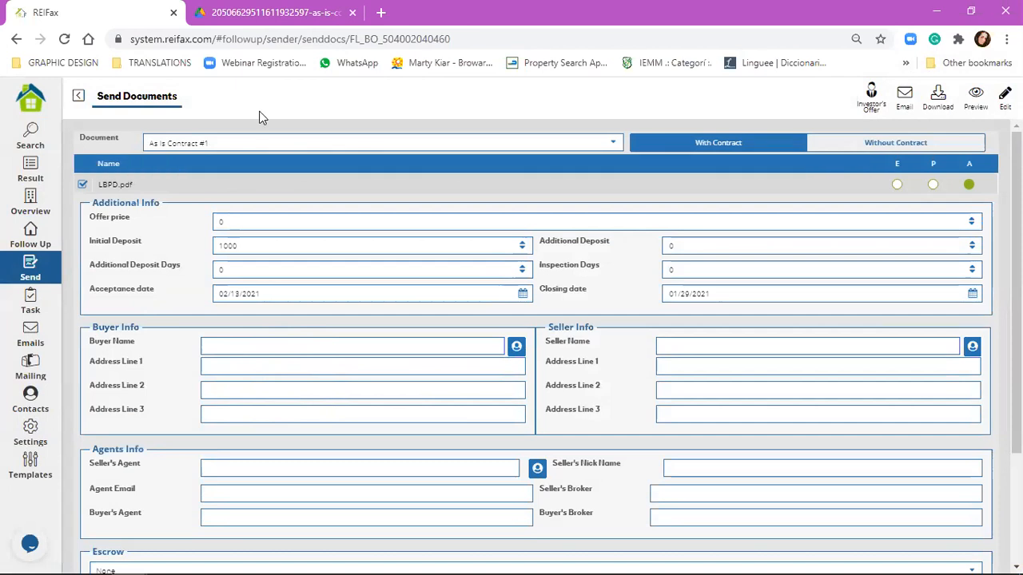
{"action": "left_click", "coordinate": [171, 141]}
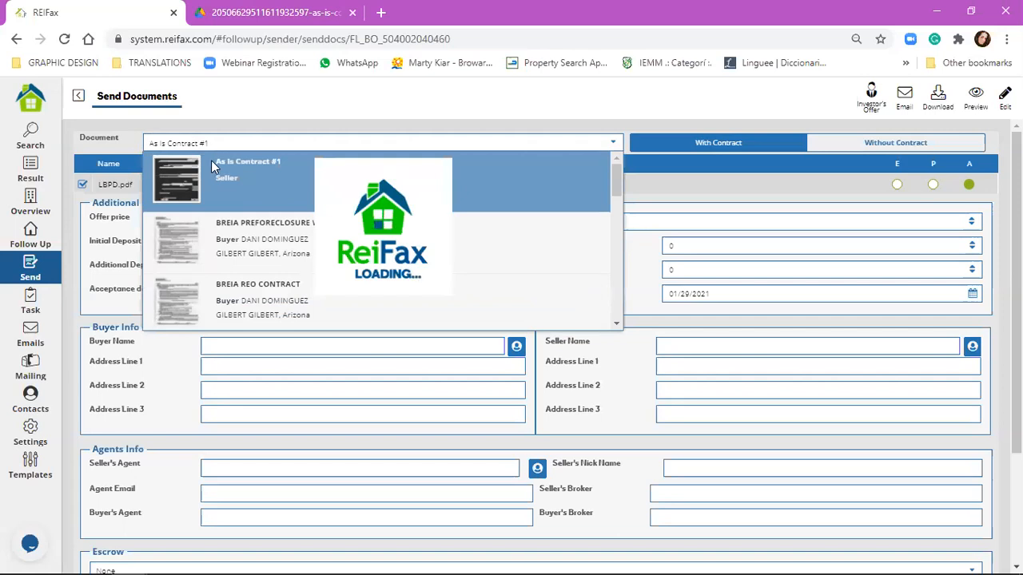
{"action": "left_click", "coordinate": [314, 183]}
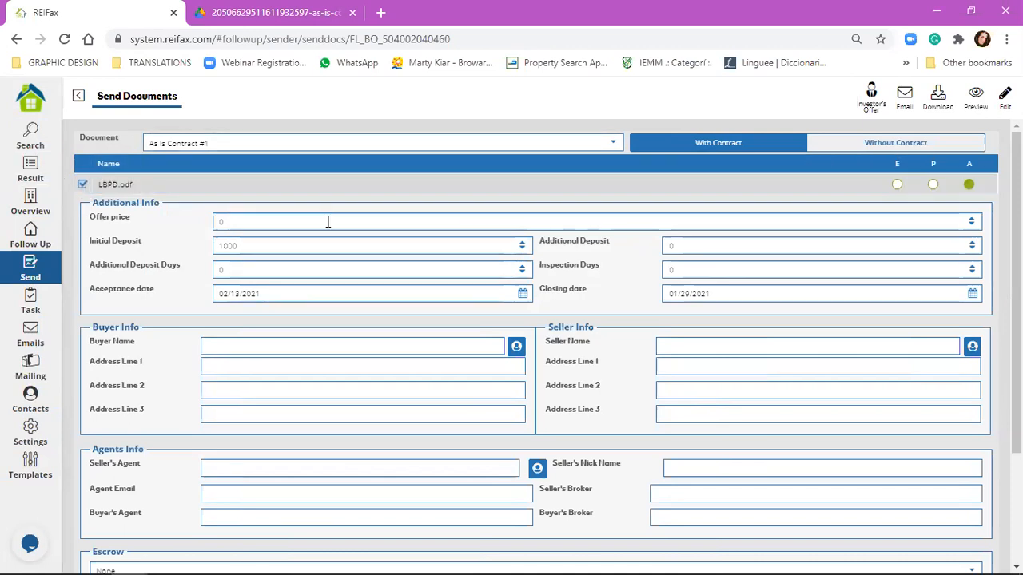
{"action": "left_click", "coordinate": [296, 143]}
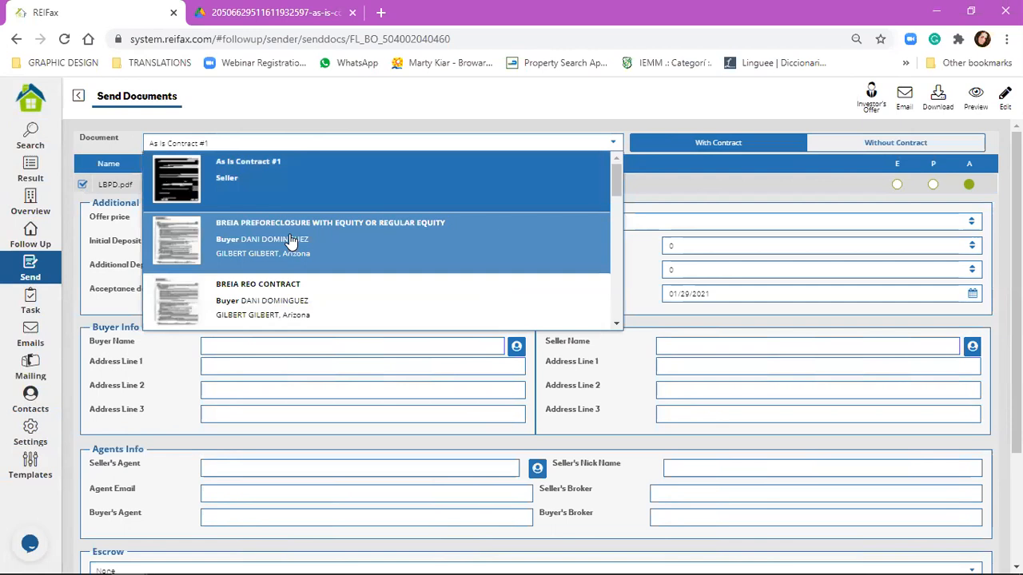
{"action": "left_click", "coordinate": [293, 233]}
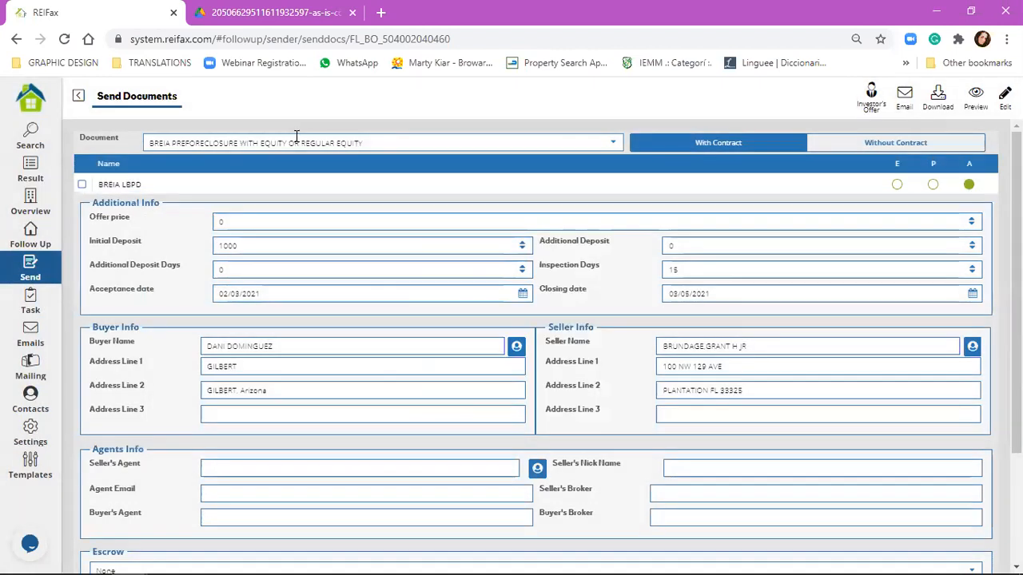
{"action": "left_click", "coordinate": [295, 140]}
{"action": "left_click", "coordinate": [301, 180]}
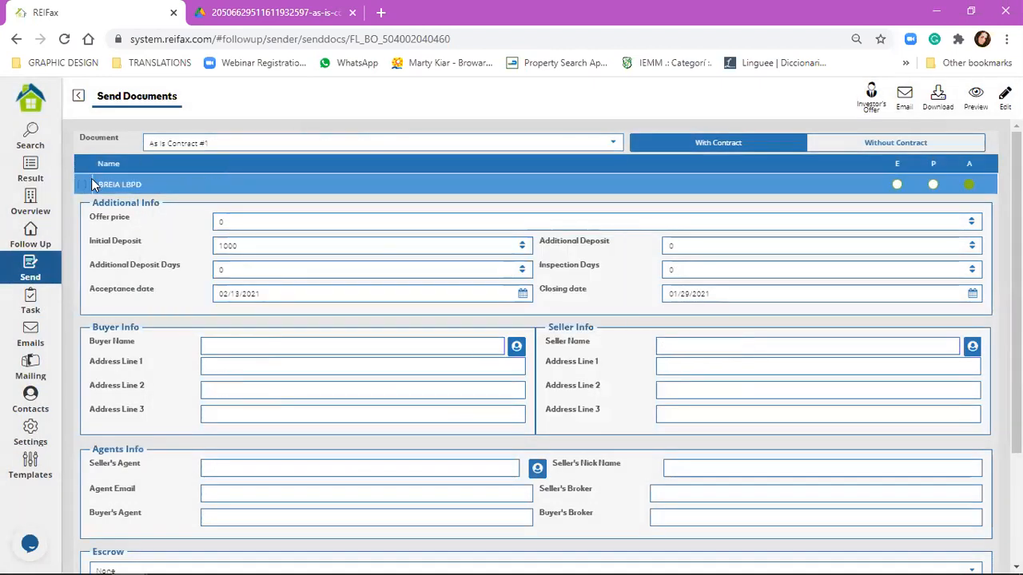
{"action": "left_click", "coordinate": [89, 182]}
{"action": "left_click", "coordinate": [83, 185]}
{"action": "left_click", "coordinate": [82, 184]}
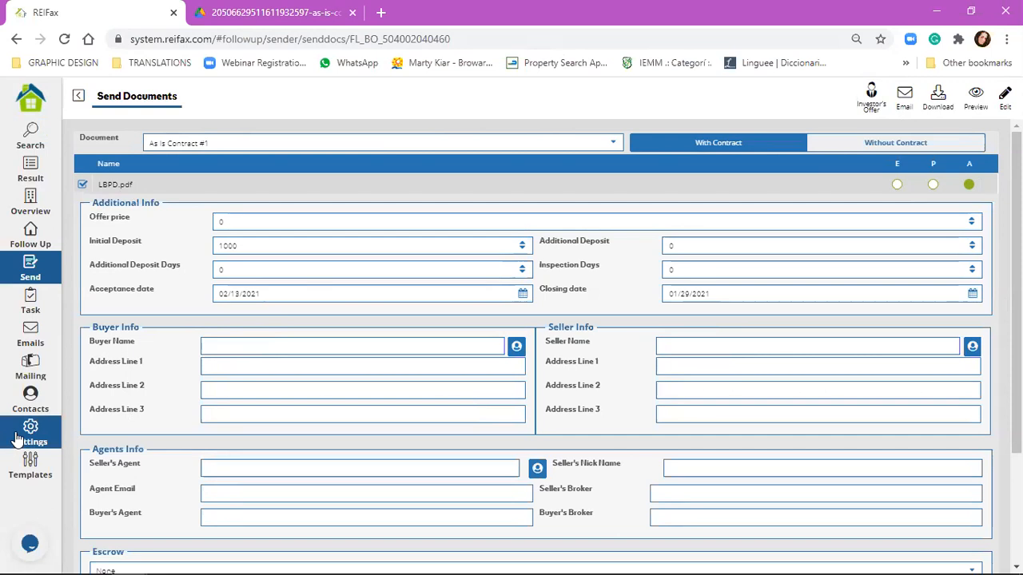
{"action": "scroll", "coordinate": [575, 240], "scroll_direction": "down", "scroll_amount": 2}
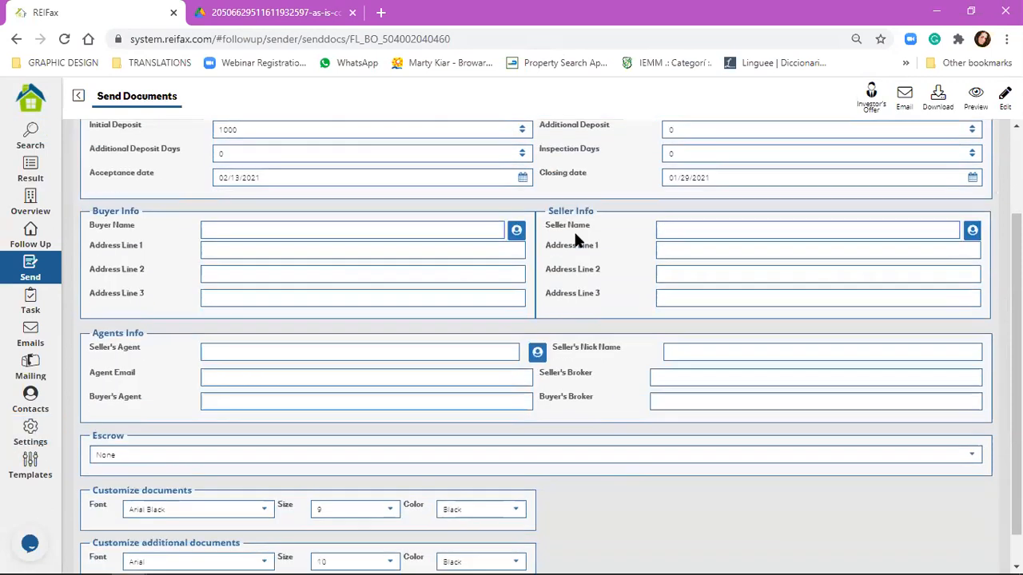
Step: Set the seller's agent to Reifax and enter the agent's e-mail address
{"action": "scroll", "coordinate": [576, 239], "scroll_direction": "down", "scroll_amount": 1}
{"action": "left_click", "coordinate": [256, 320]}
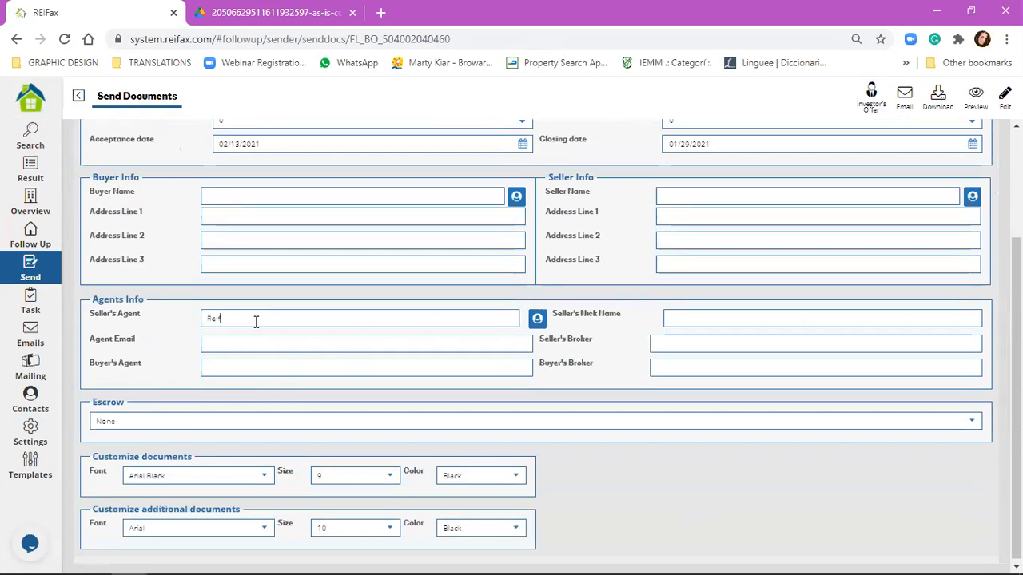
{"action": "key", "text": "Tab"}
{"action": "key", "text": "Tab"}
{"action": "key", "text": "Tab"}
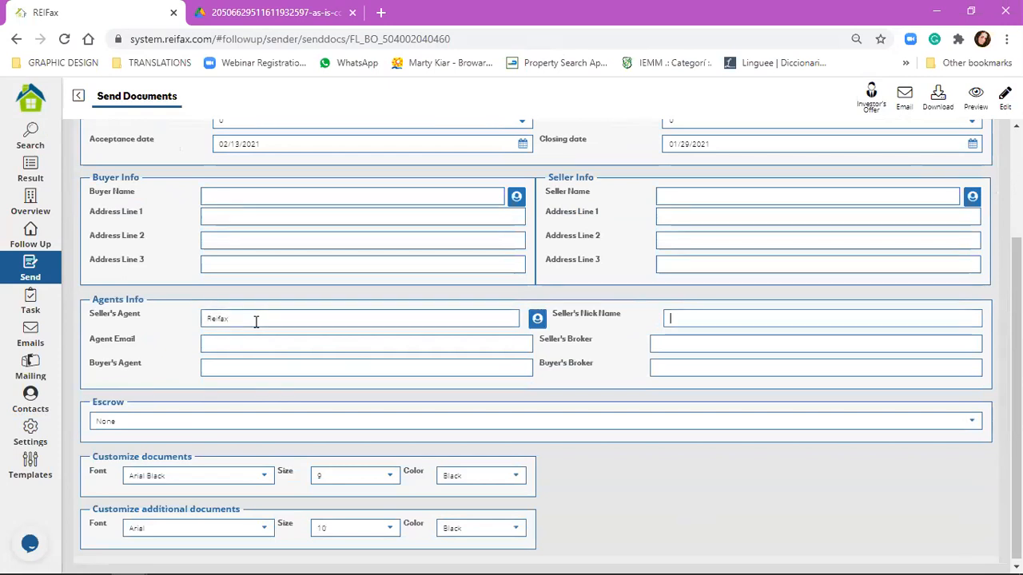
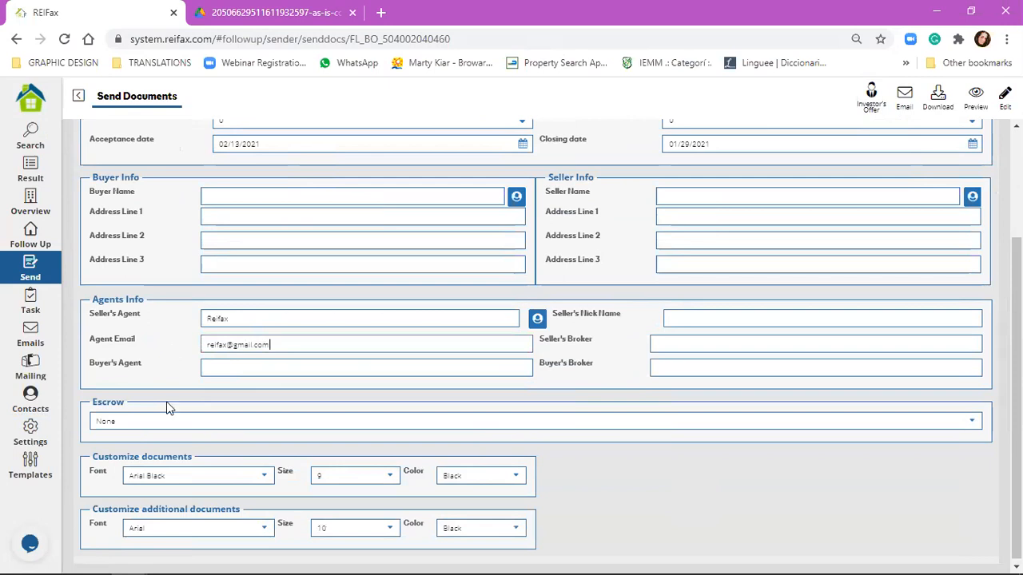
Step: Check the escrow agent choice and its settings, then return to the Send Documents form
{"action": "left_click", "coordinate": [170, 415]}
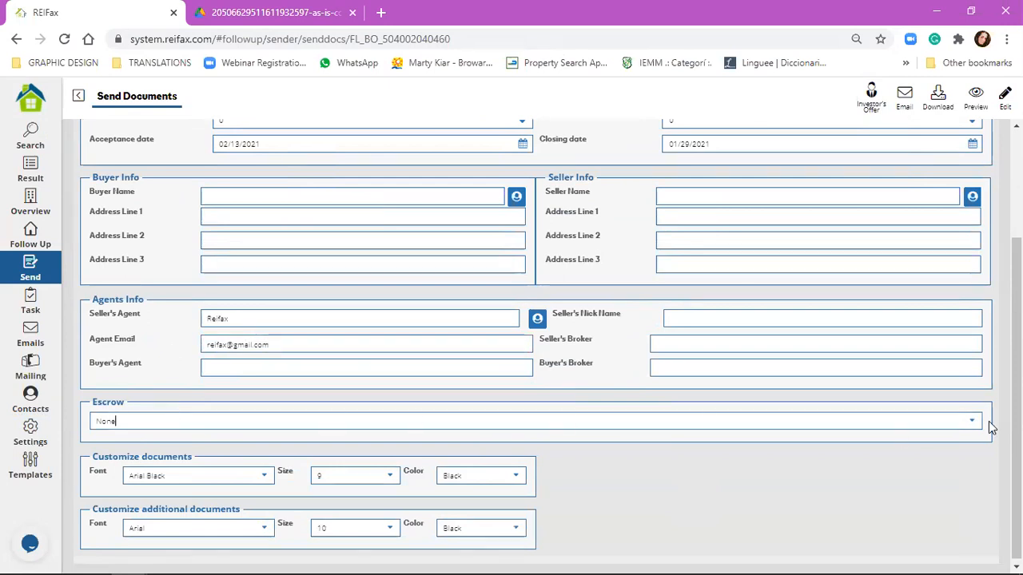
{"action": "scroll", "coordinate": [570, 482], "scroll_direction": "up", "scroll_amount": 2}
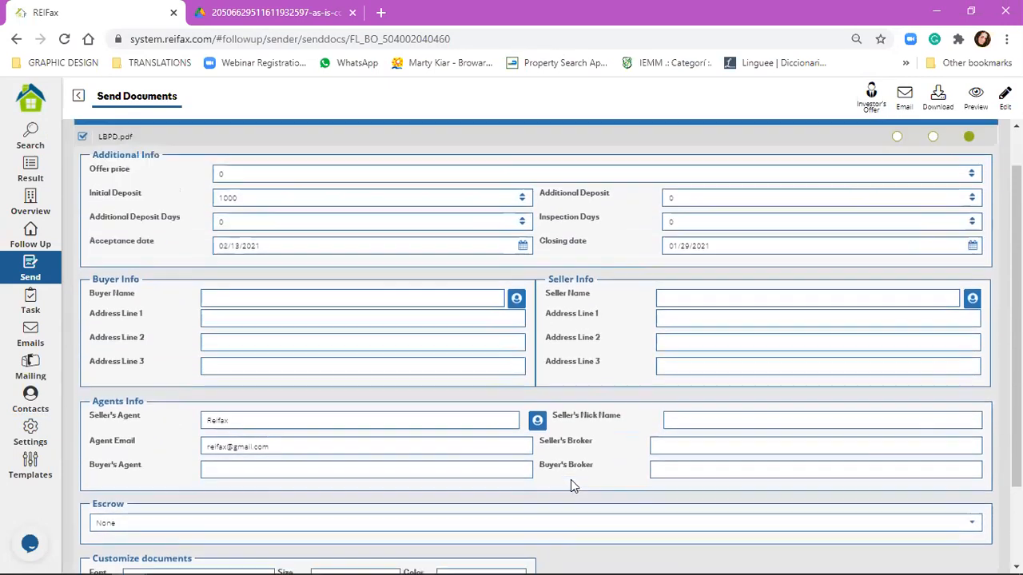
{"action": "scroll", "coordinate": [571, 482], "scroll_direction": "down", "scroll_amount": 2}
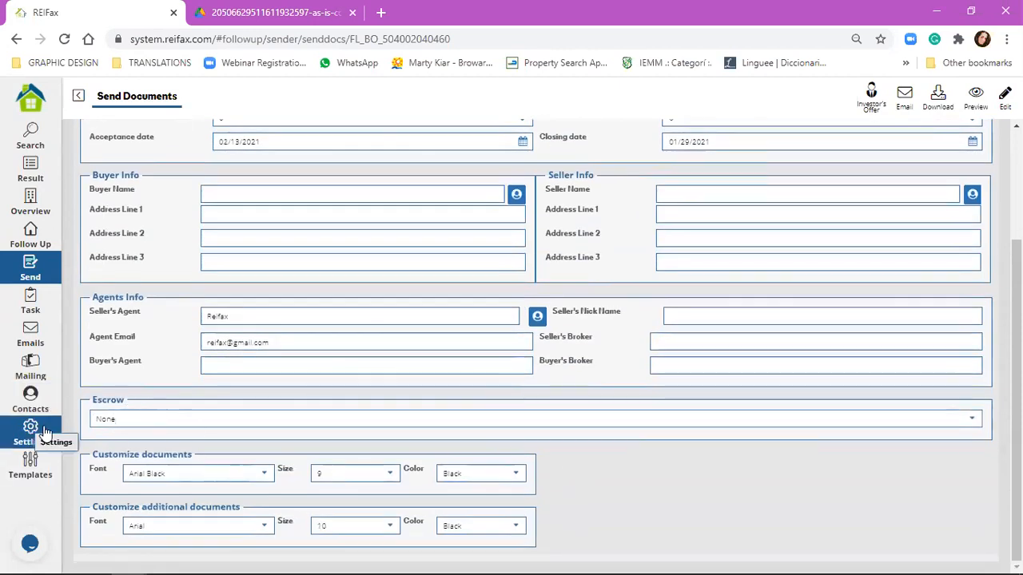
{"action": "left_click", "coordinate": [11, 436]}
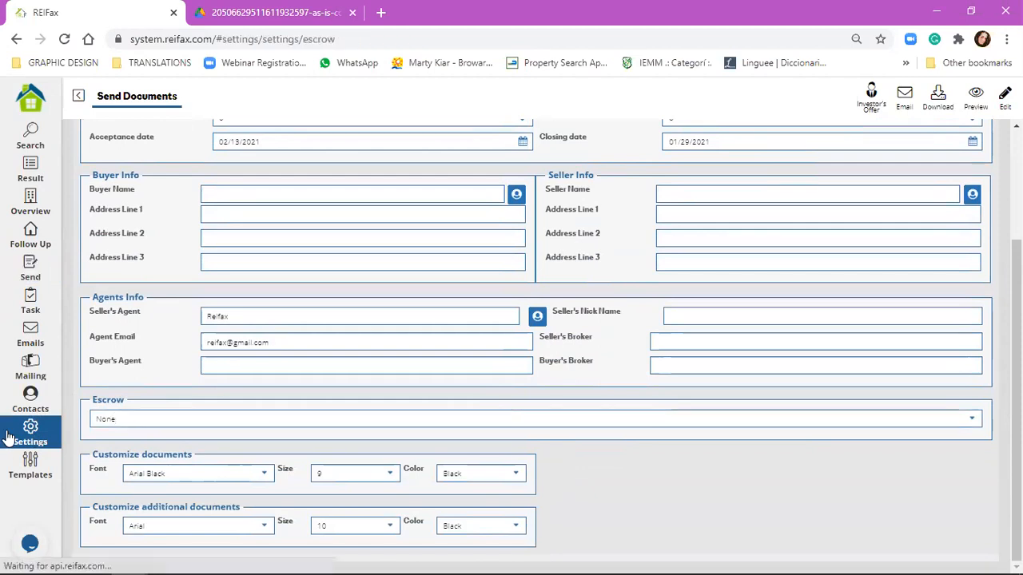
{"action": "left_click", "coordinate": [196, 157]}
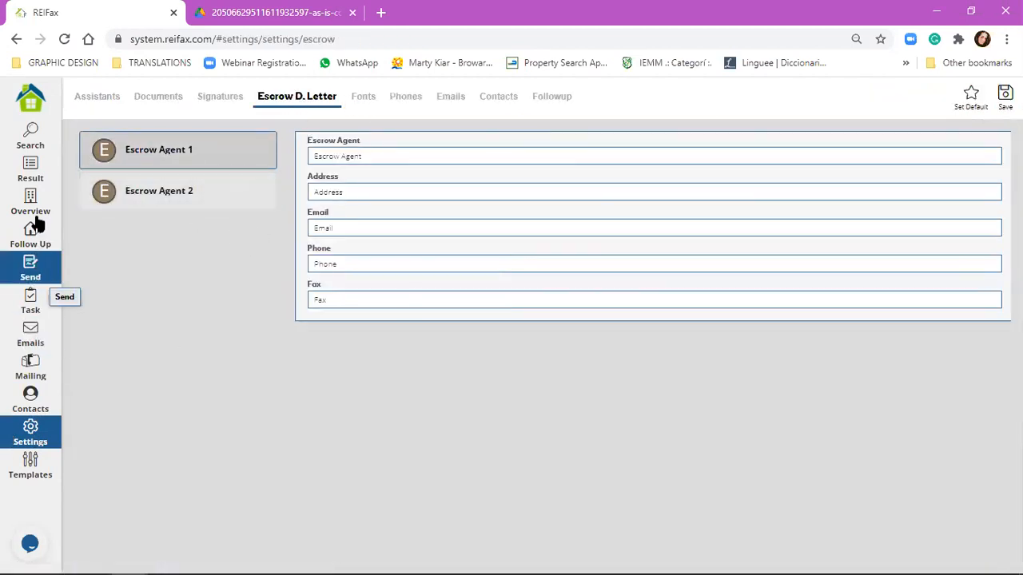
{"action": "left_click", "coordinate": [35, 172]}
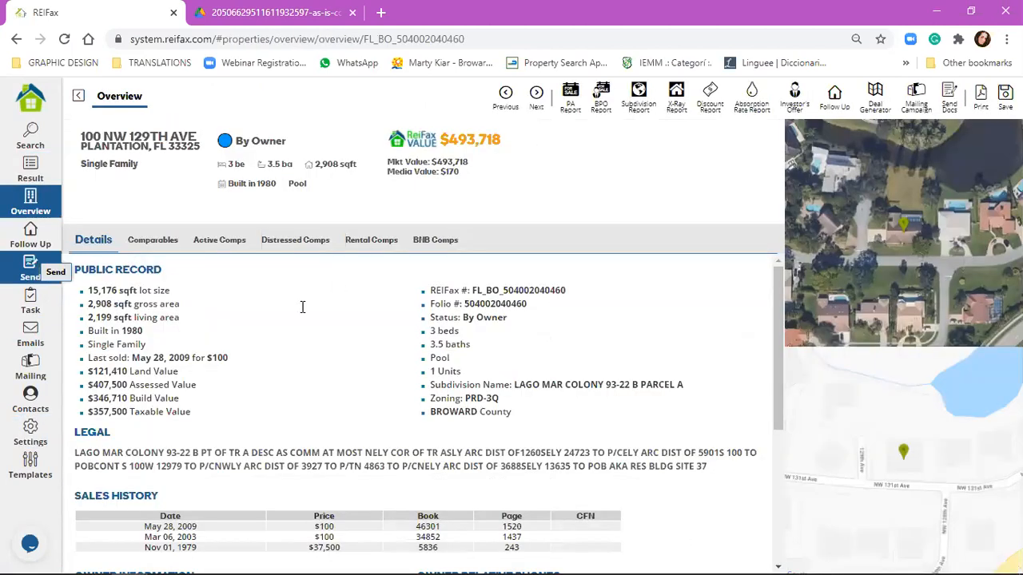
{"action": "left_click", "coordinate": [30, 270]}
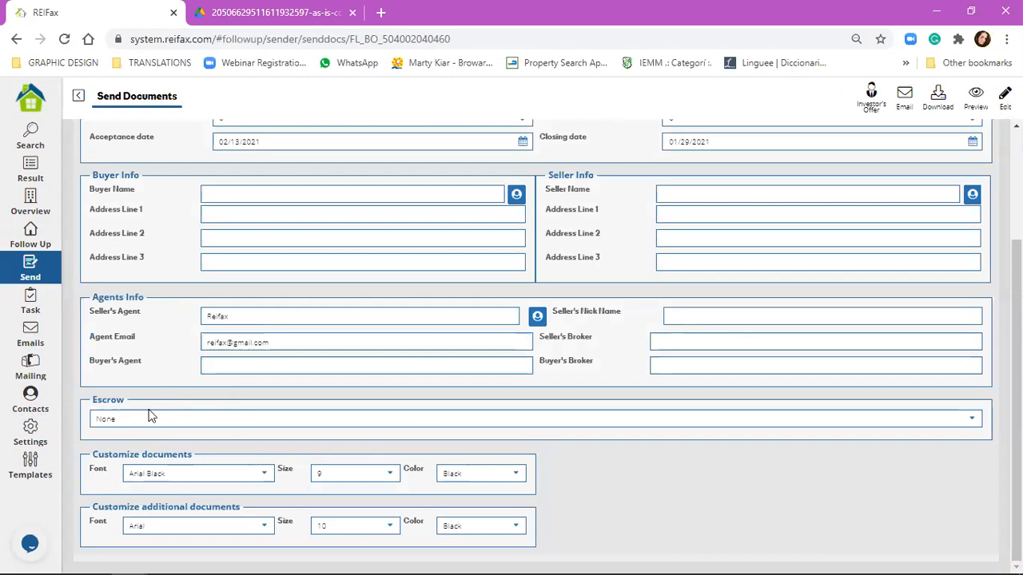
{"action": "left_click", "coordinate": [974, 421]}
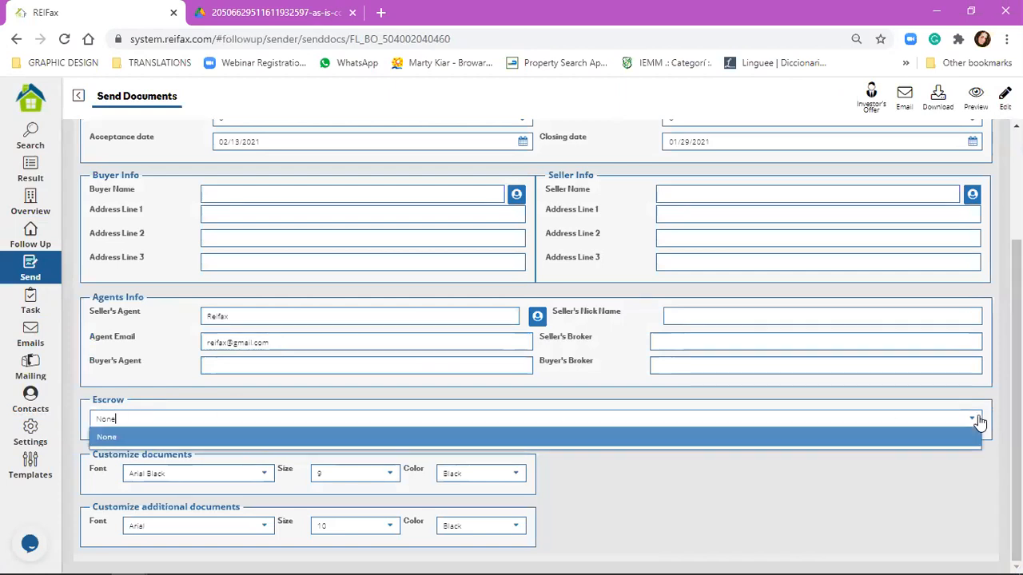
{"action": "left_click", "coordinate": [303, 436]}
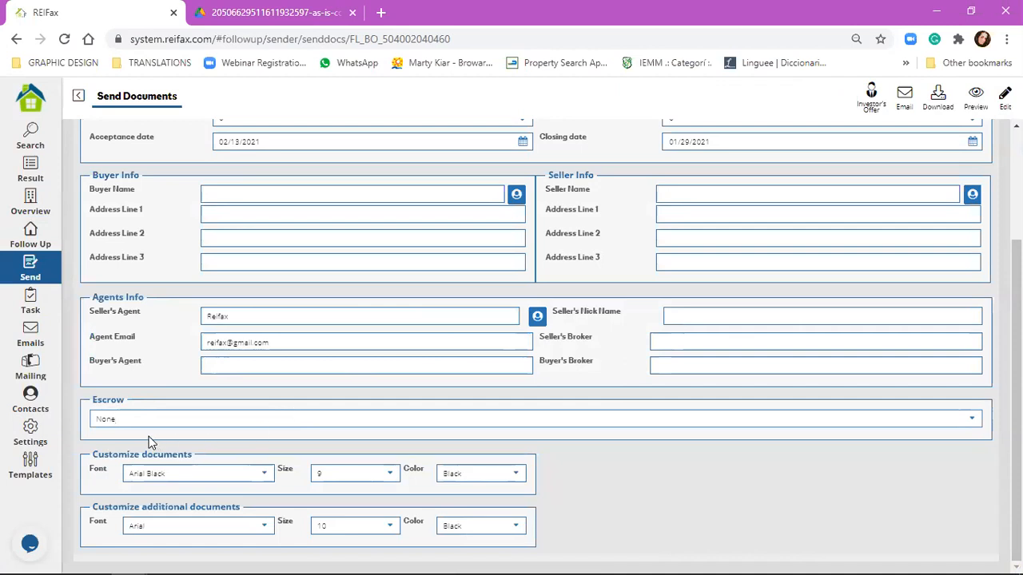
{"action": "left_click", "coordinate": [94, 415]}
{"action": "double_click", "coordinate": [102, 416]}
{"action": "left_click", "coordinate": [151, 417]}
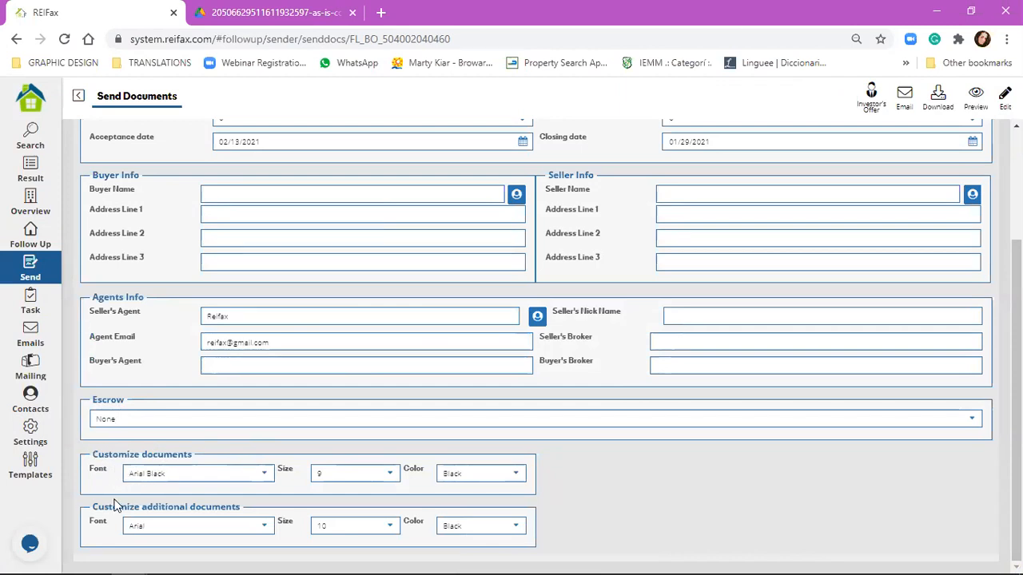
{"action": "left_click", "coordinate": [268, 473]}
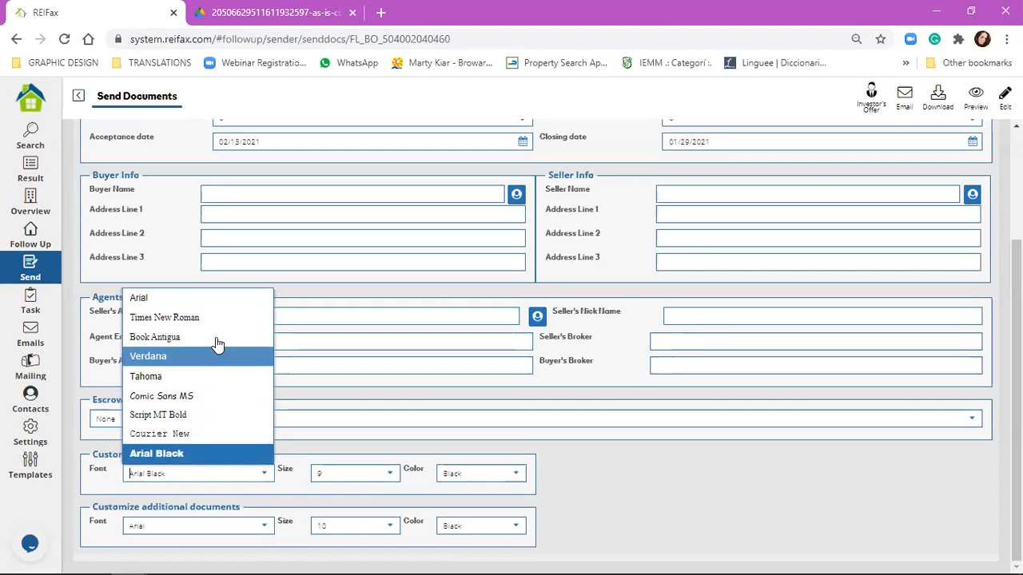
{"action": "left_click", "coordinate": [449, 473]}
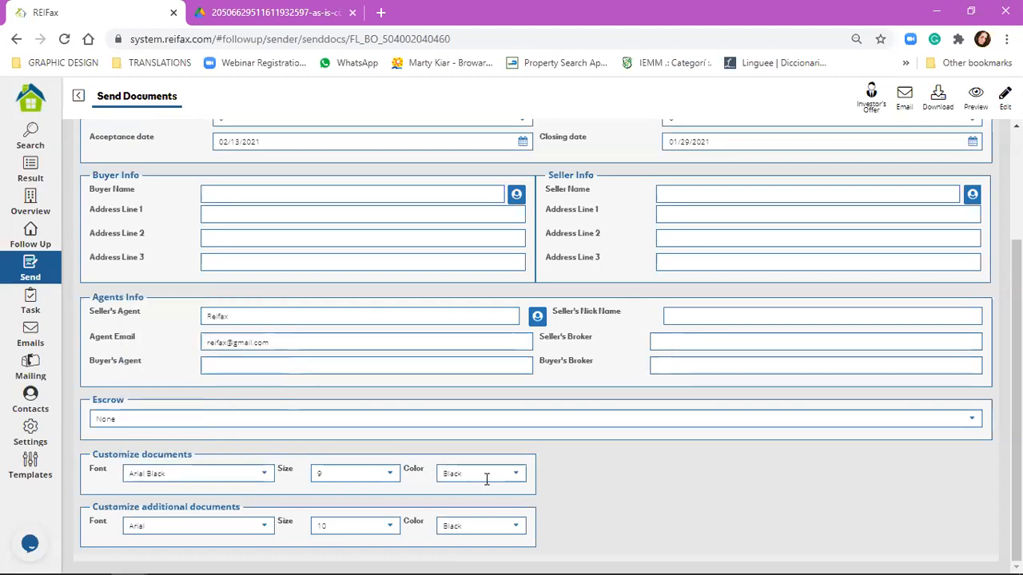
{"action": "left_click", "coordinate": [515, 476]}
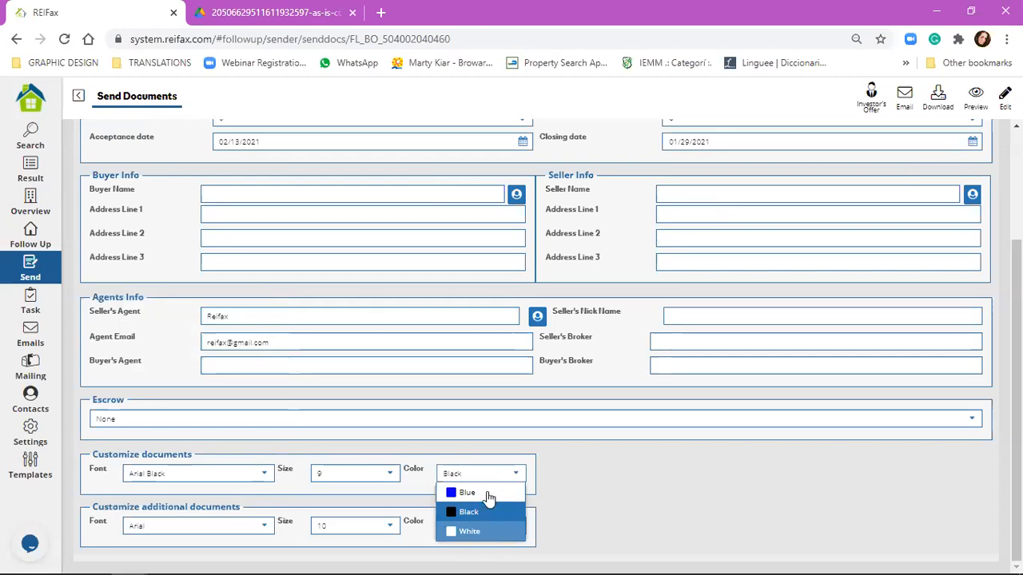
{"action": "left_click", "coordinate": [518, 474]}
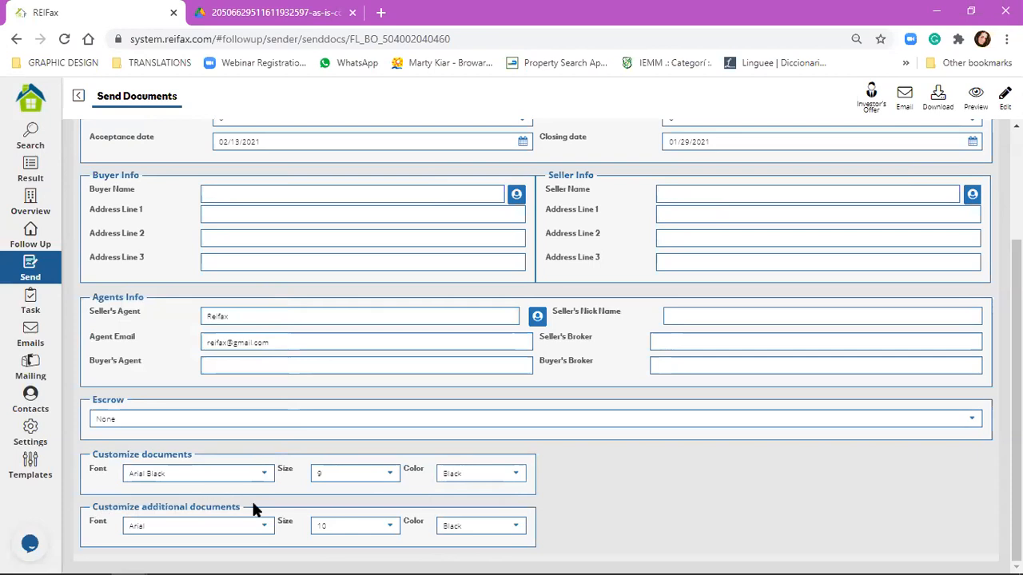
{"action": "scroll", "coordinate": [793, 246], "scroll_direction": "up", "scroll_amount": 3}
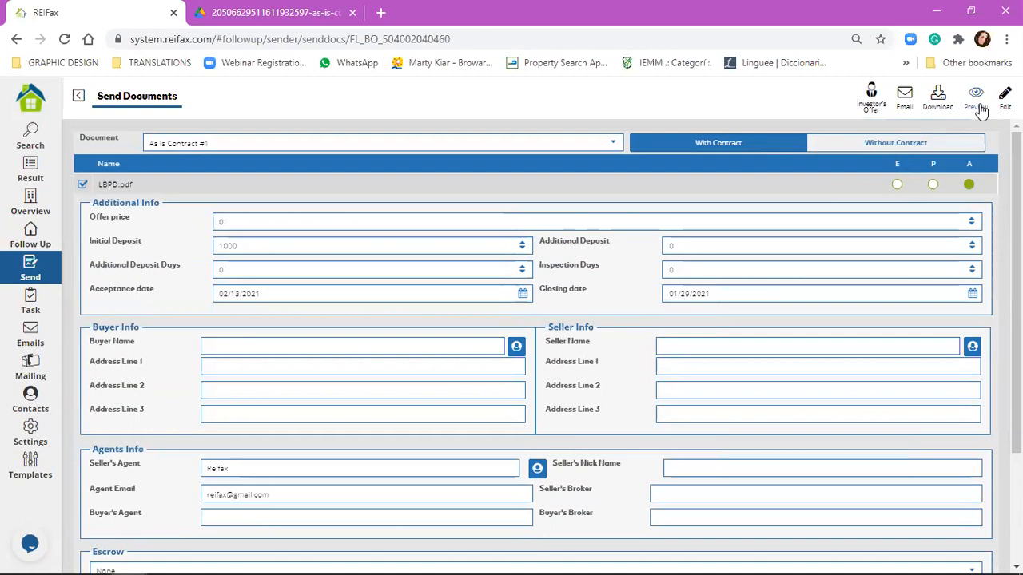
Step: Select MP HOMEOWNER DREIA 2019.6 from the Document list and request a preview
{"action": "left_click", "coordinate": [605, 142]}
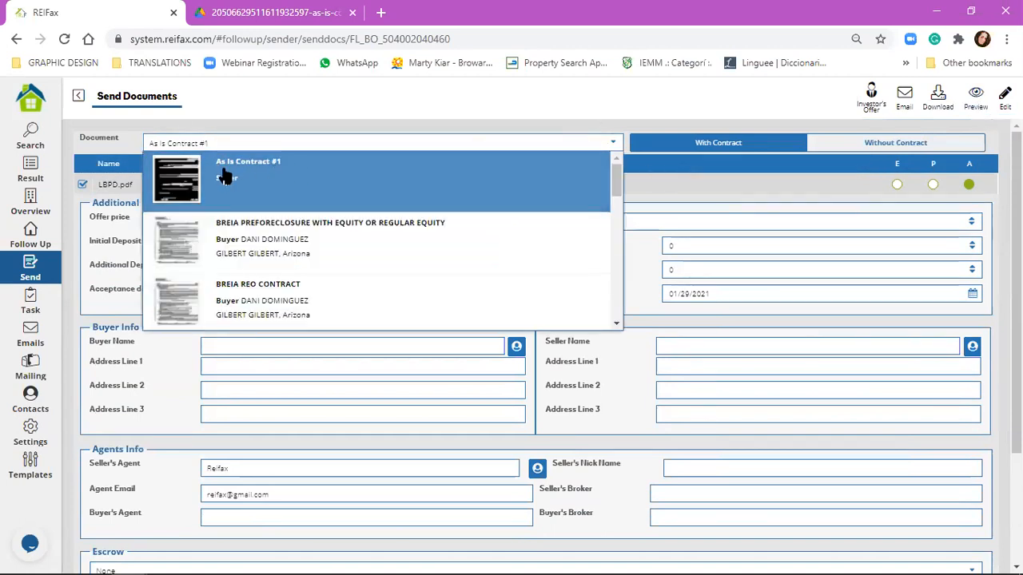
{"action": "scroll", "coordinate": [319, 203], "scroll_direction": "down", "scroll_amount": 1}
{"action": "scroll", "coordinate": [321, 204], "scroll_direction": "down", "scroll_amount": 3}
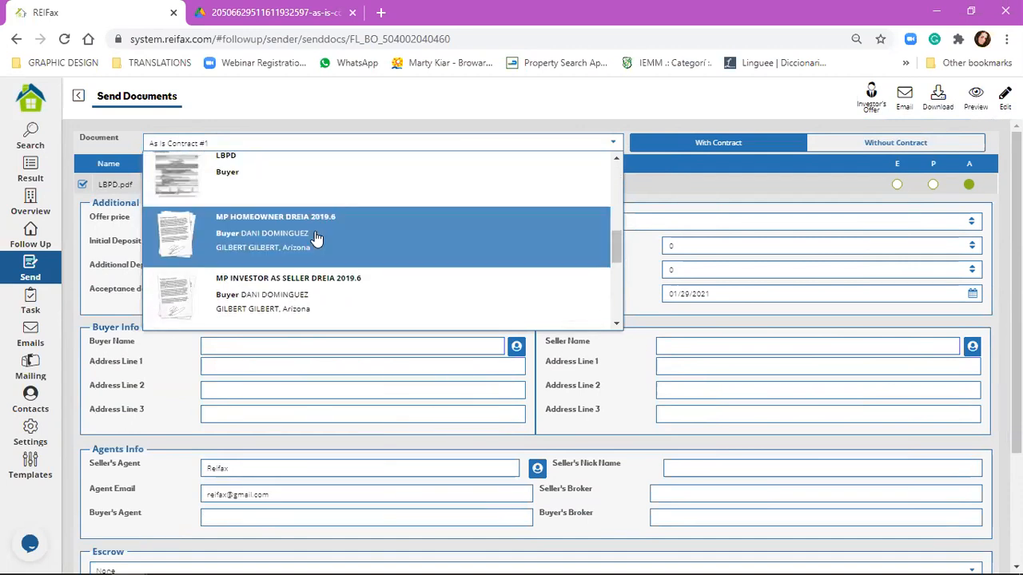
{"action": "left_click", "coordinate": [315, 237]}
{"action": "left_click", "coordinate": [979, 104]}
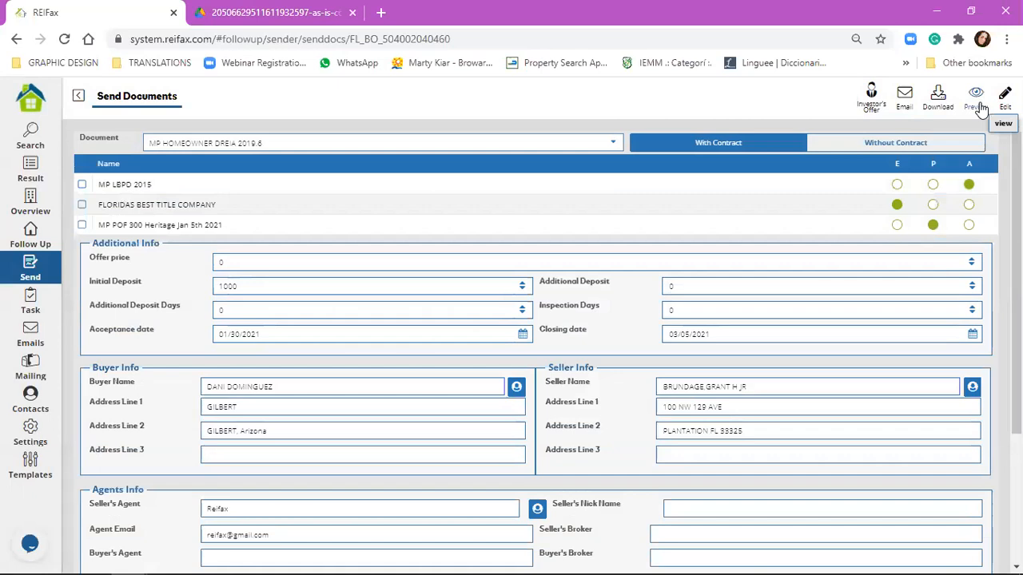
Step: Dismiss the empty-fields warning, enter 100000 as the offer price, and preview again
{"action": "left_click", "coordinate": [979, 103]}
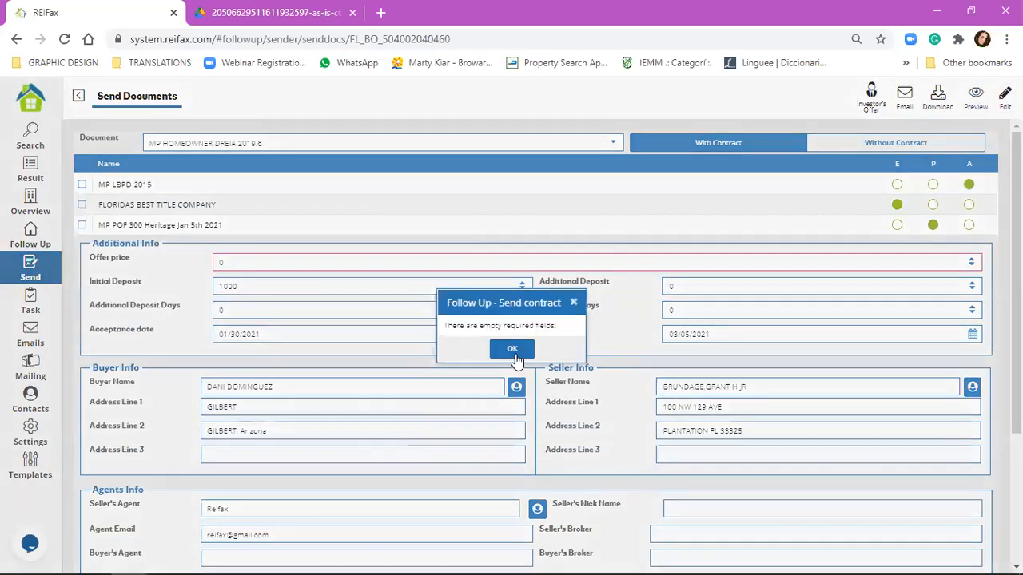
{"action": "left_click", "coordinate": [512, 350]}
{"action": "type", "text": "100000"}
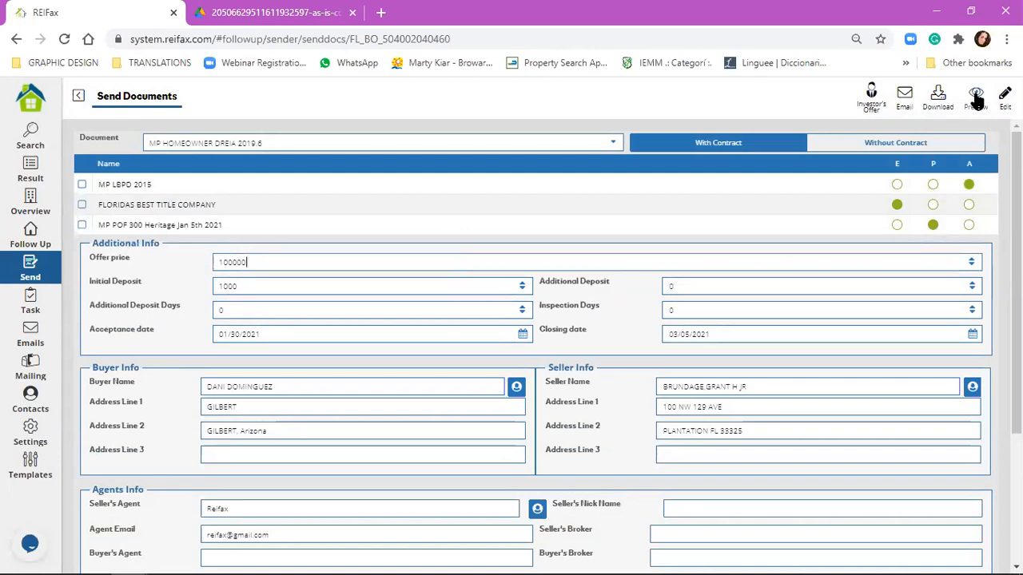
{"action": "left_click", "coordinate": [976, 100]}
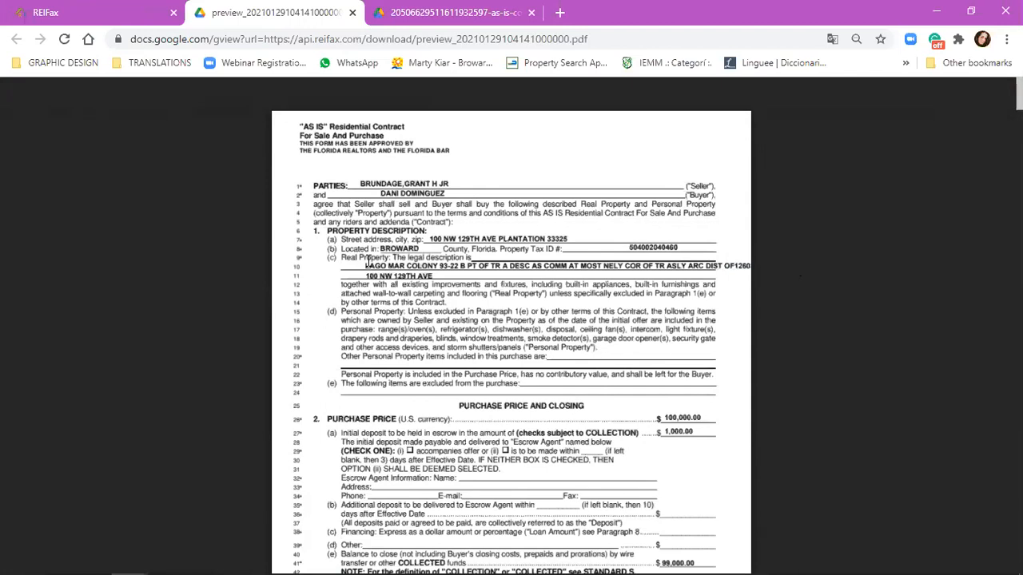
Step: Highlight the 100,000.00 purchase price on the contract's first page
{"action": "scroll", "coordinate": [523, 340], "scroll_direction": "down", "scroll_amount": 2}
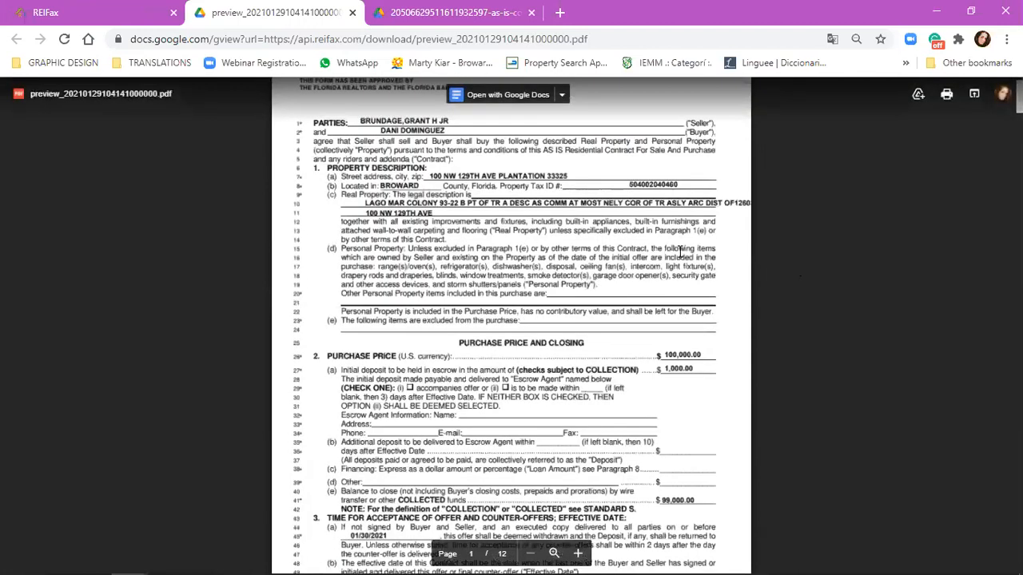
{"action": "scroll", "coordinate": [662, 262], "scroll_direction": "up", "scroll_amount": 1}
{"action": "left_click_drag", "start_coordinate": [665, 268], "coordinate": [705, 267]}
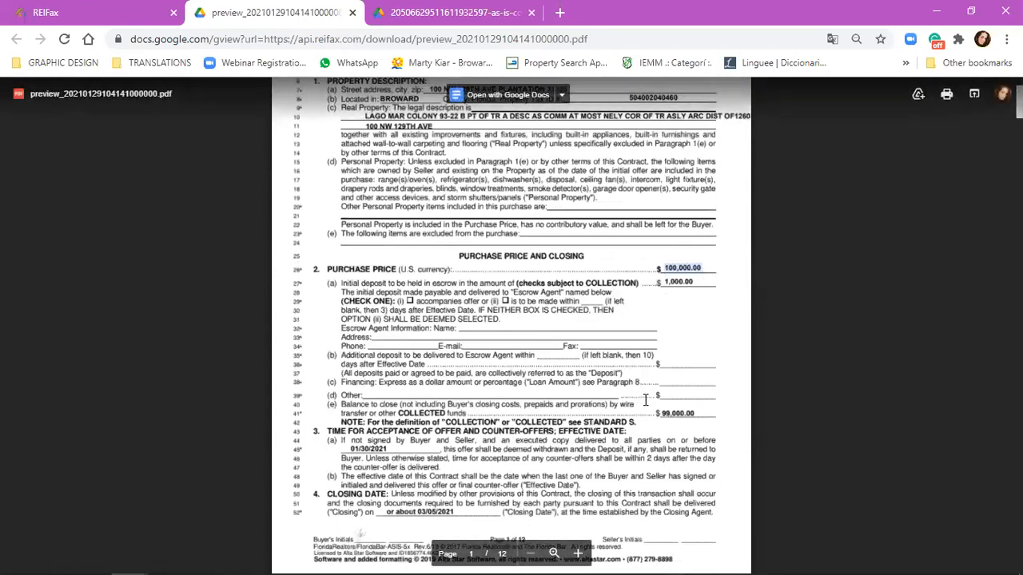
{"action": "left_click", "coordinate": [672, 415]}
{"action": "left_click_drag", "start_coordinate": [671, 415], "coordinate": [685, 393]}
{"action": "left_click", "coordinate": [687, 377]}
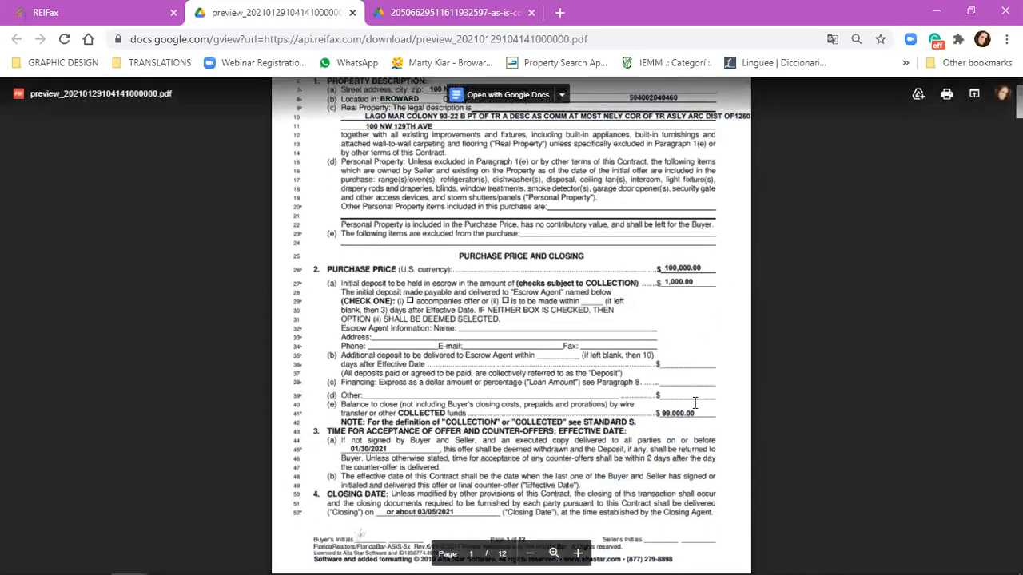
Step: Scroll further and highlight the closing-date line
{"action": "scroll", "coordinate": [612, 382], "scroll_direction": "down", "scroll_amount": 2}
{"action": "scroll", "coordinate": [589, 417], "scroll_direction": "down", "scroll_amount": 3}
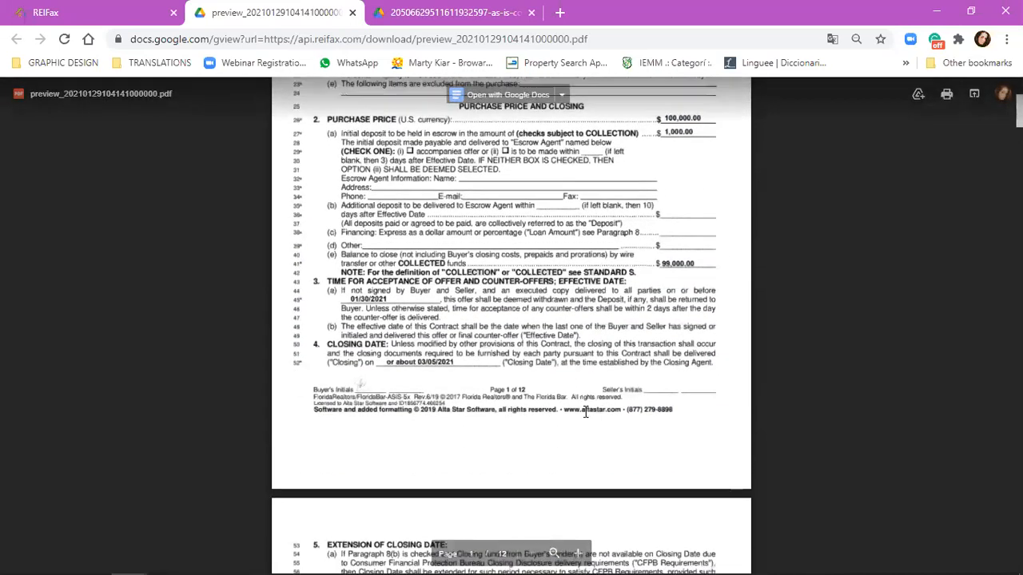
{"action": "scroll", "coordinate": [397, 291], "scroll_direction": "down", "scroll_amount": 3}
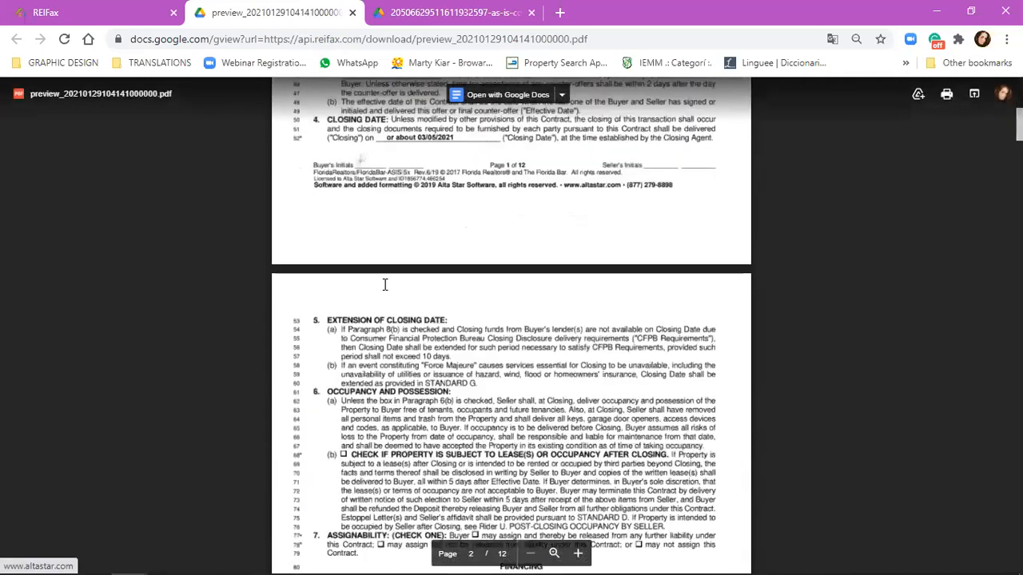
{"action": "scroll", "coordinate": [387, 285], "scroll_direction": "up", "scroll_amount": 3}
{"action": "left_click_drag", "start_coordinate": [386, 288], "coordinate": [424, 288]}
{"action": "left_click", "coordinate": [423, 287]}
{"action": "triple_click", "coordinate": [423, 288]}
{"action": "left_click", "coordinate": [423, 287]}
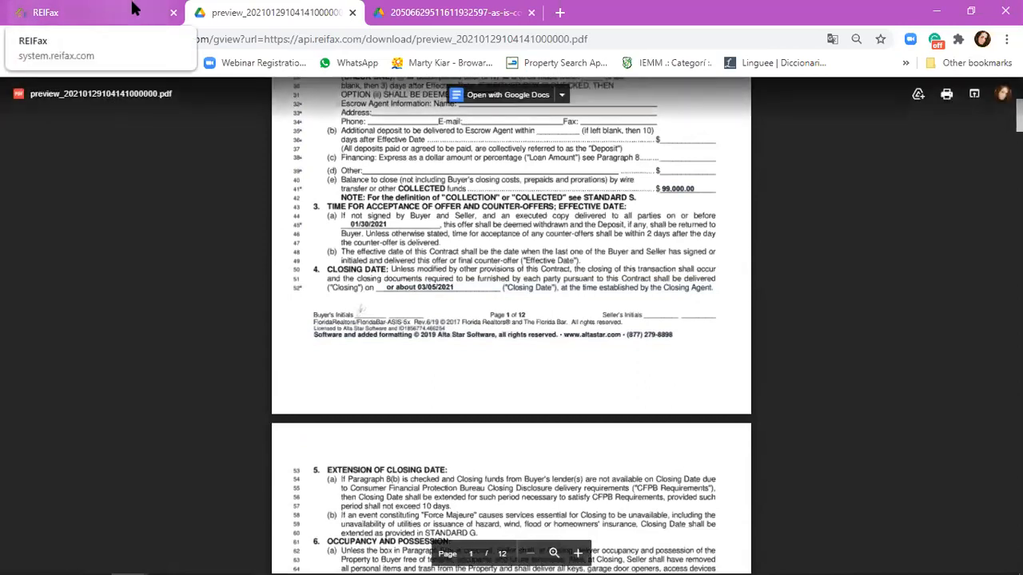
Step: Scroll through the remaining pages down to the page 12 signature page
{"action": "scroll", "coordinate": [410, 214], "scroll_direction": "down", "scroll_amount": 2}
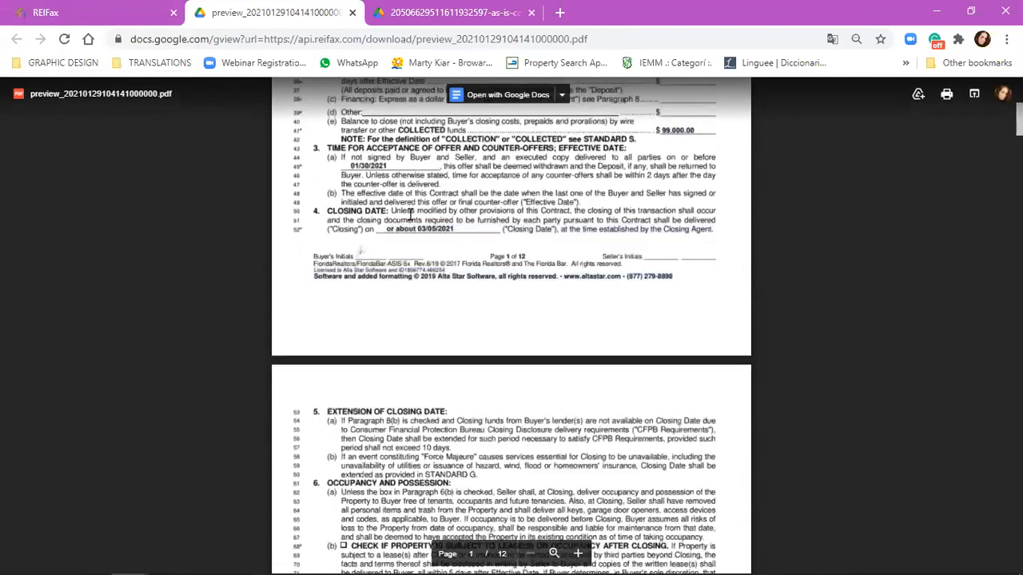
{"action": "scroll", "coordinate": [360, 161], "scroll_direction": "down", "scroll_amount": 4}
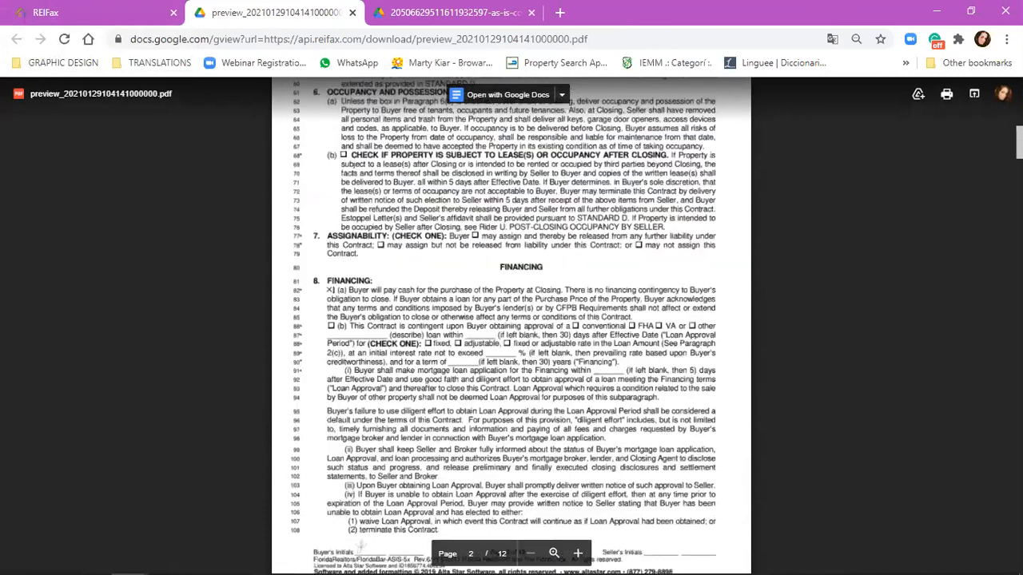
{"action": "scroll", "coordinate": [512, 326], "scroll_direction": "down", "scroll_amount": 20}
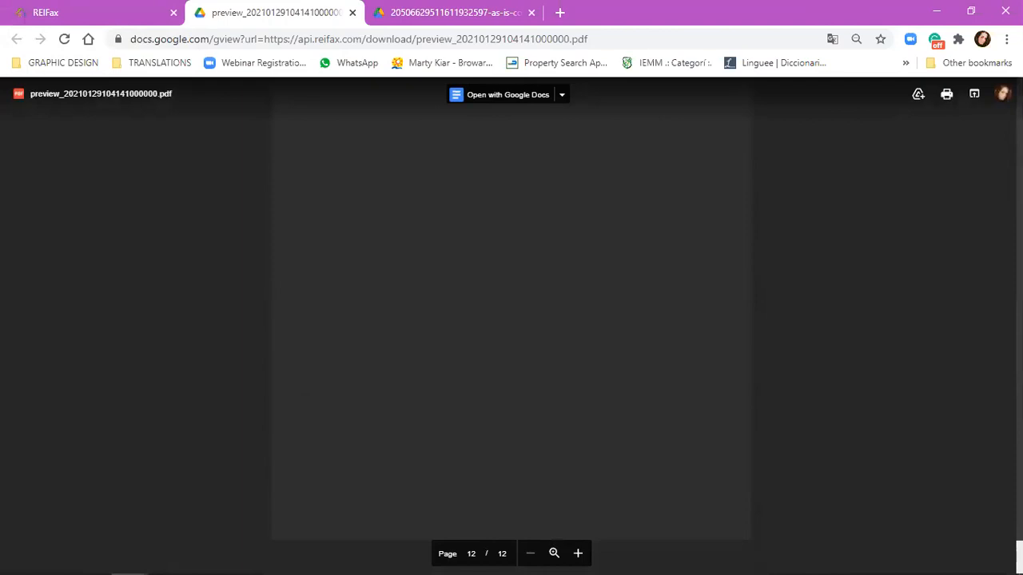
{"action": "mouse_move", "coordinate": [1020, 544]}
{"action": "left_mouse_down"}
{"action": "mouse_move", "coordinate": [1020, 510]}
{"action": "mouse_move", "coordinate": [1019, 528]}
{"action": "left_mouse_up"}
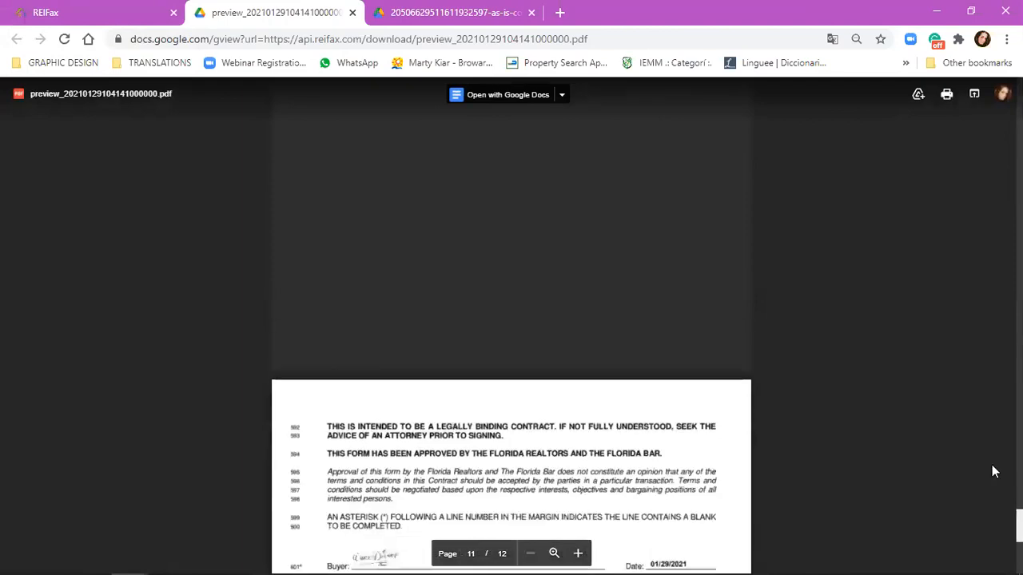
{"action": "scroll", "coordinate": [879, 432], "scroll_direction": "down", "scroll_amount": 4}
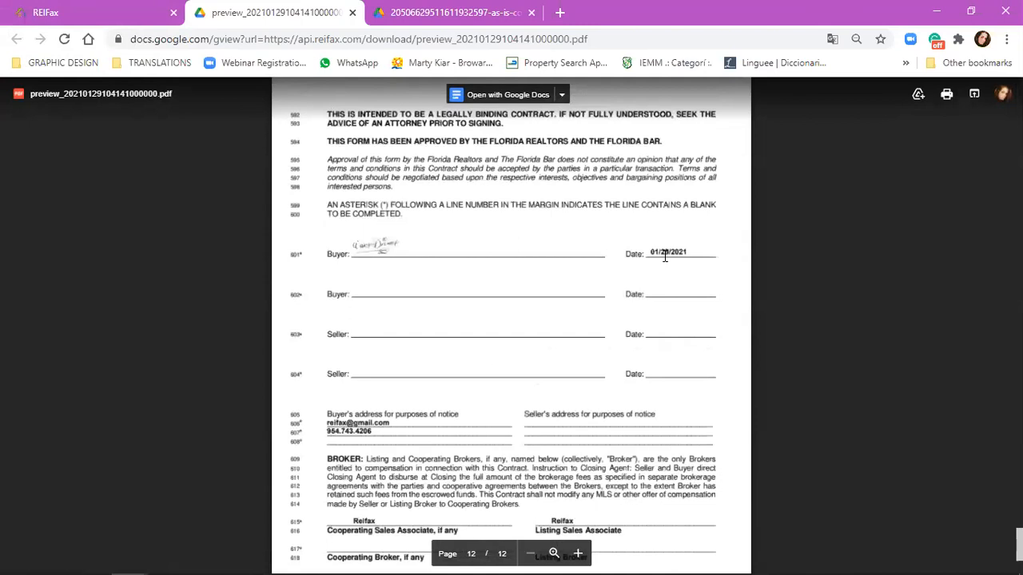
{"action": "scroll", "coordinate": [665, 251], "scroll_direction": "down", "scroll_amount": 2}
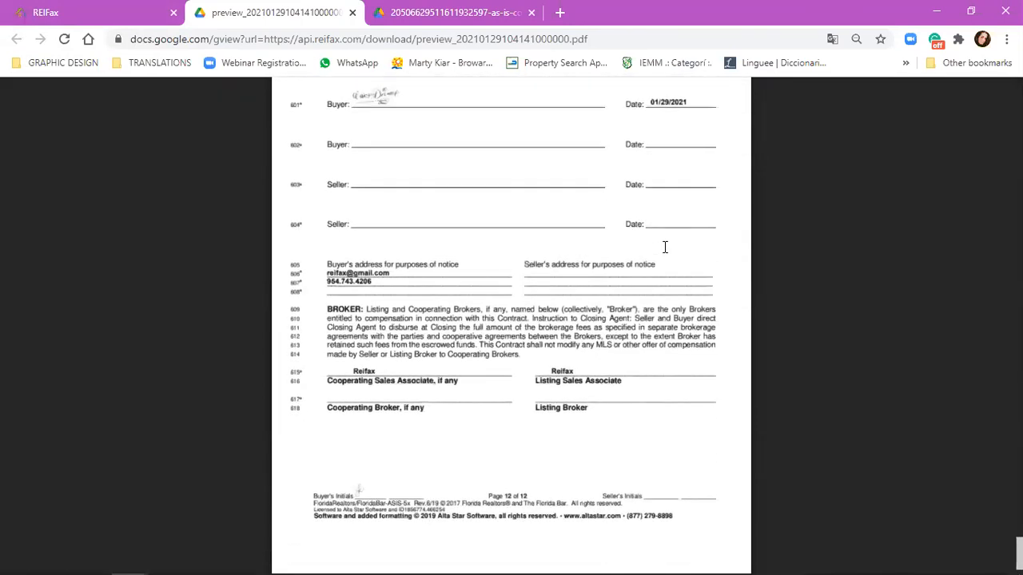
{"action": "scroll", "coordinate": [665, 248], "scroll_direction": "down", "scroll_amount": 1}
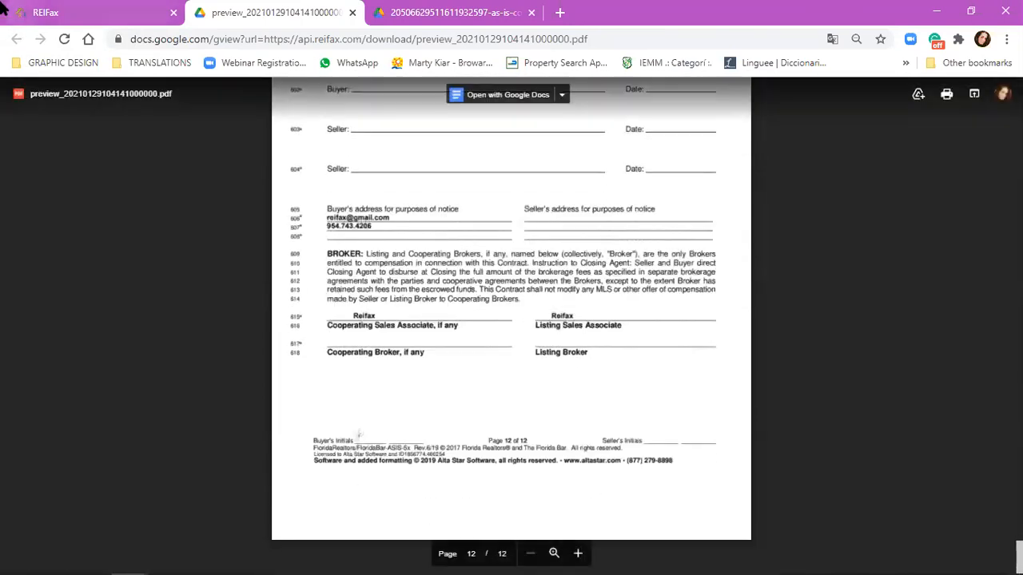
Step: Switch back to the REIFax tab with the Send Documents form
{"action": "left_click", "coordinate": [125, 7]}
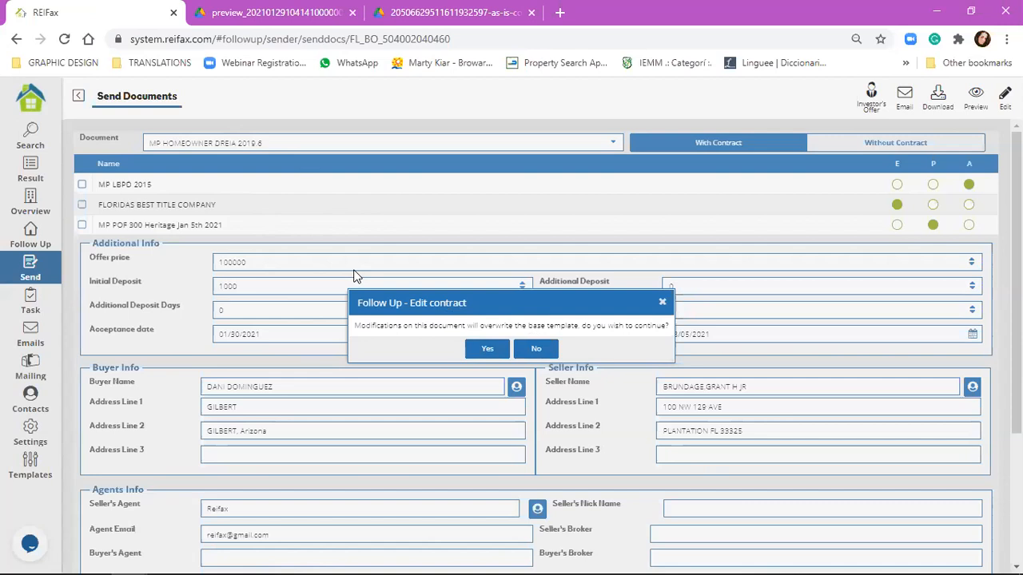
Step: Accept the overwrite warning, browse the contract in the editor, then cancel the details unsaved
{"action": "left_click", "coordinate": [489, 353]}
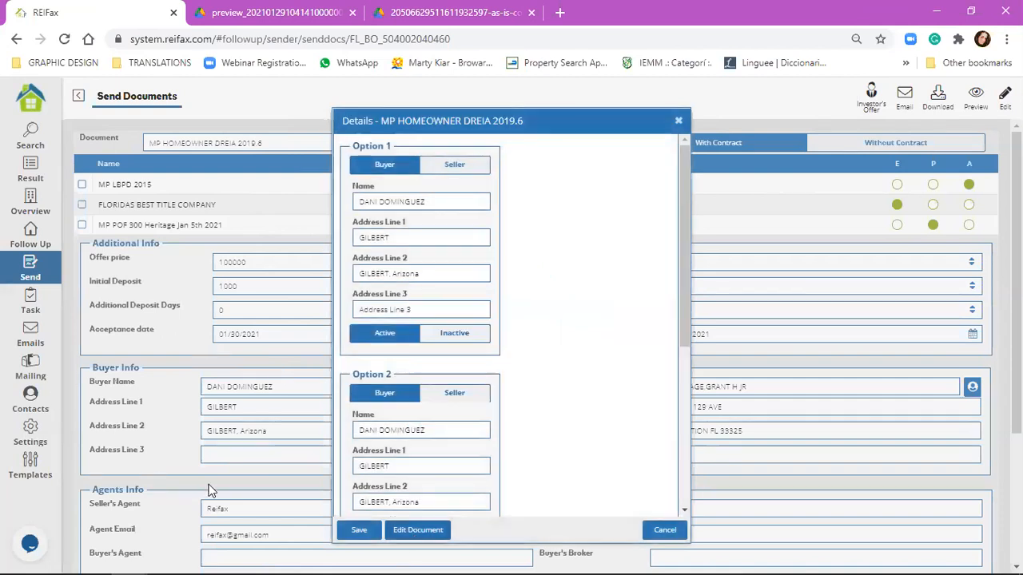
{"action": "left_click", "coordinate": [417, 531]}
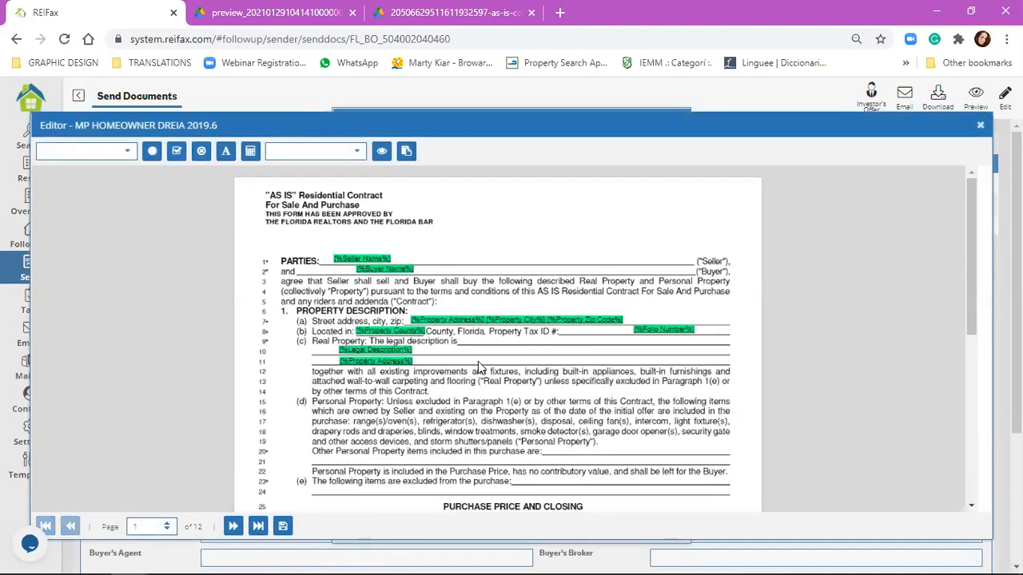
{"action": "double_click", "coordinate": [135, 526]}
{"action": "type", "text": "10"}
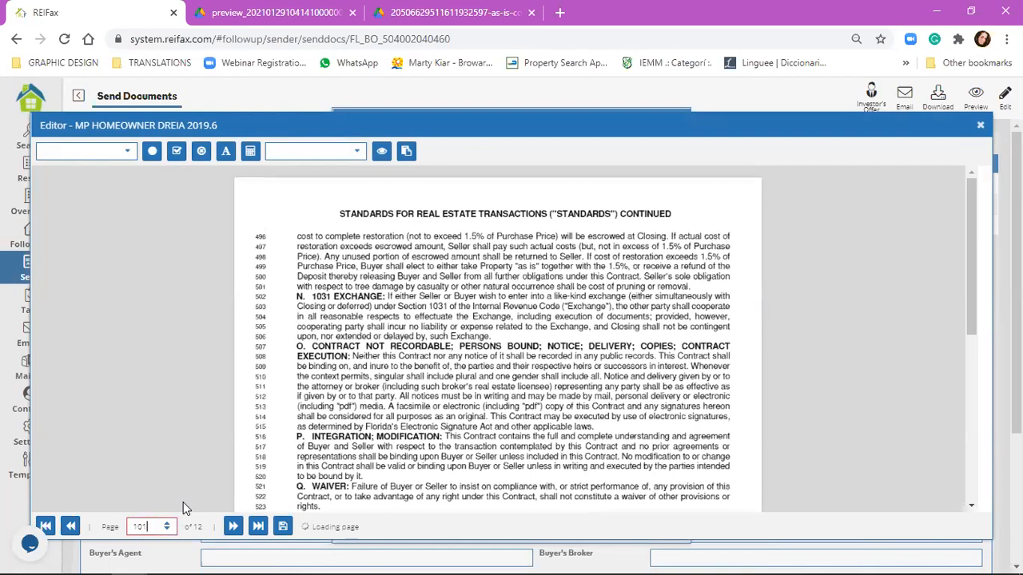
{"action": "type", "text": "1"}
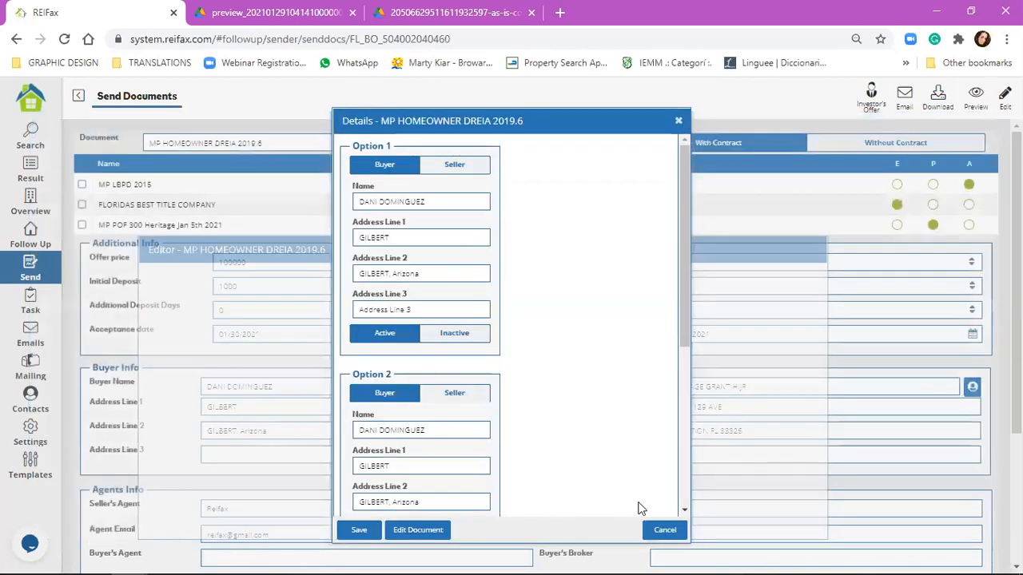
{"action": "left_click", "coordinate": [663, 530]}
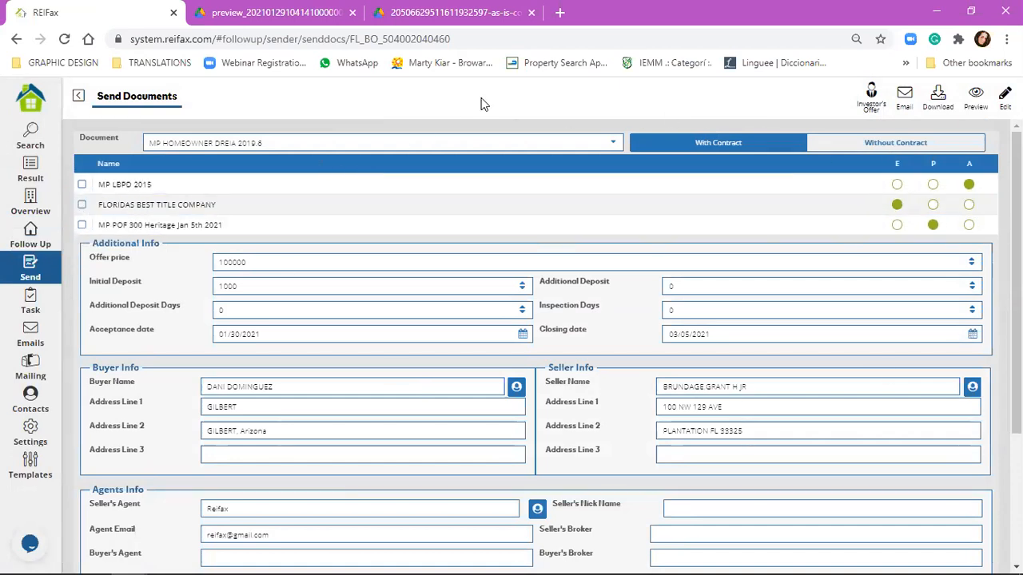
{"action": "left_click", "coordinate": [12, 238]}
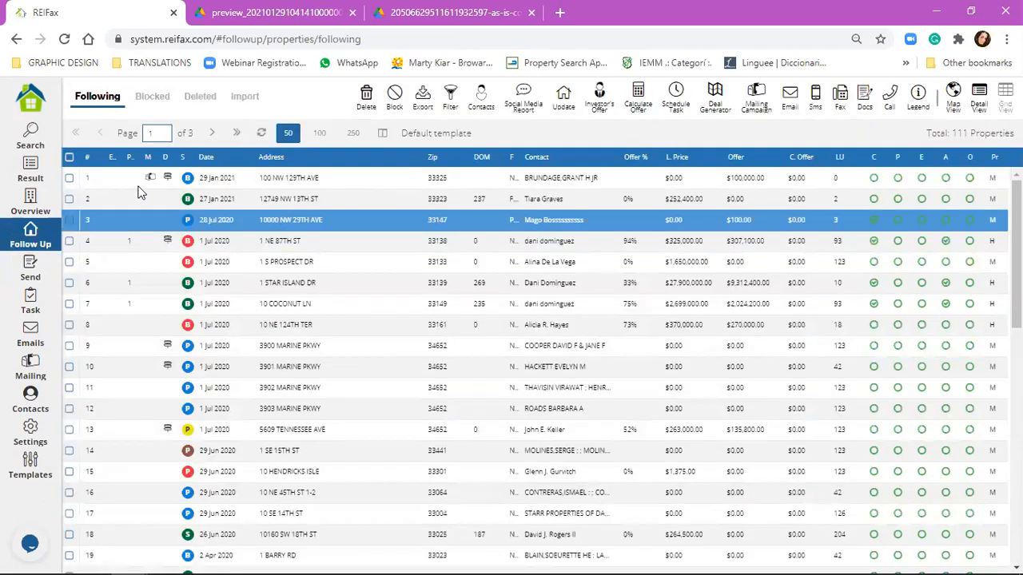
{"action": "left_click", "coordinate": [68, 177]}
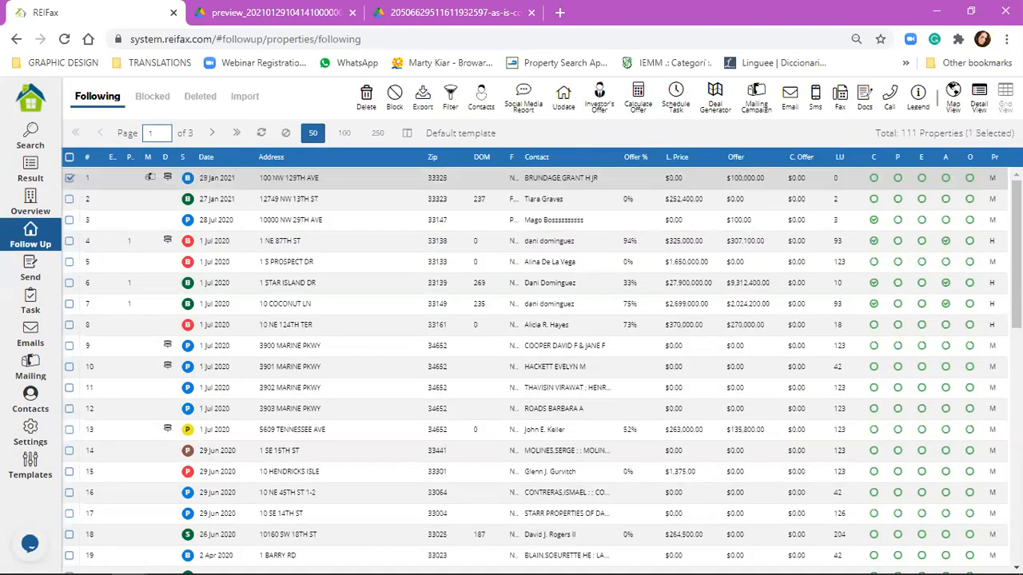
{"action": "left_click", "coordinate": [864, 106]}
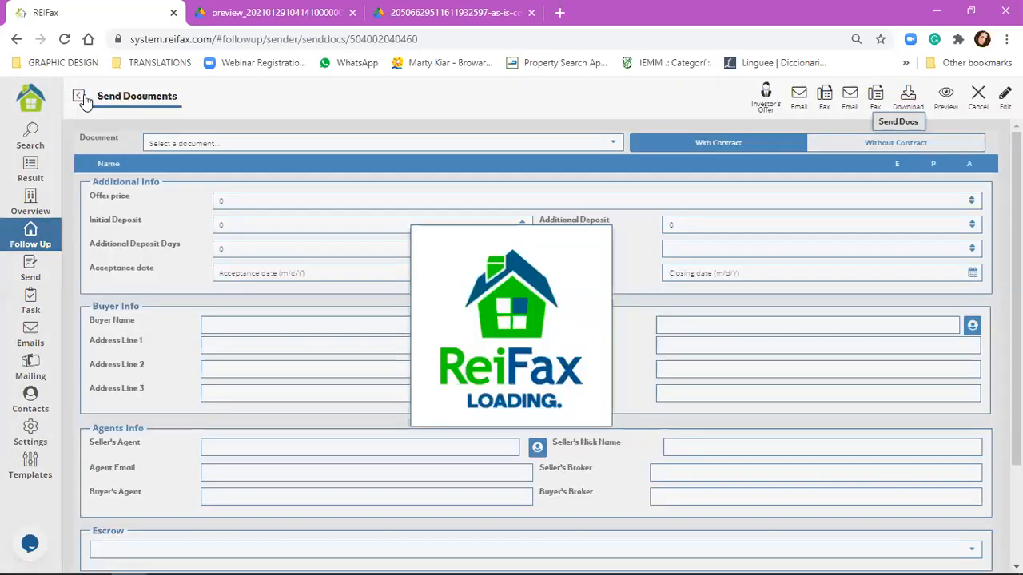
{"action": "left_click", "coordinate": [79, 96]}
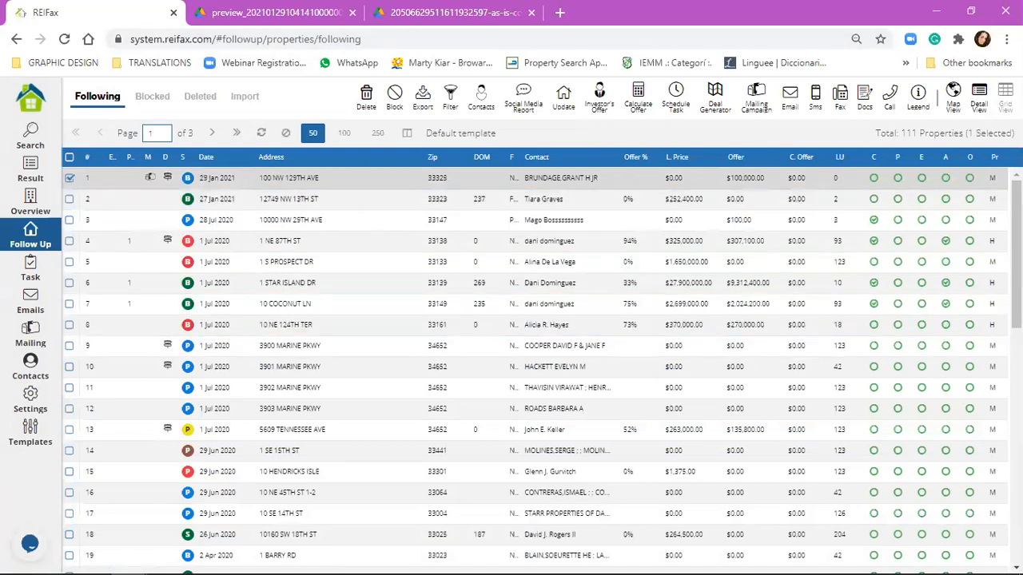
Step: Adjust the Chrome page zoom up to 125% and back down to 90%
{"action": "left_click", "coordinate": [1006, 38]}
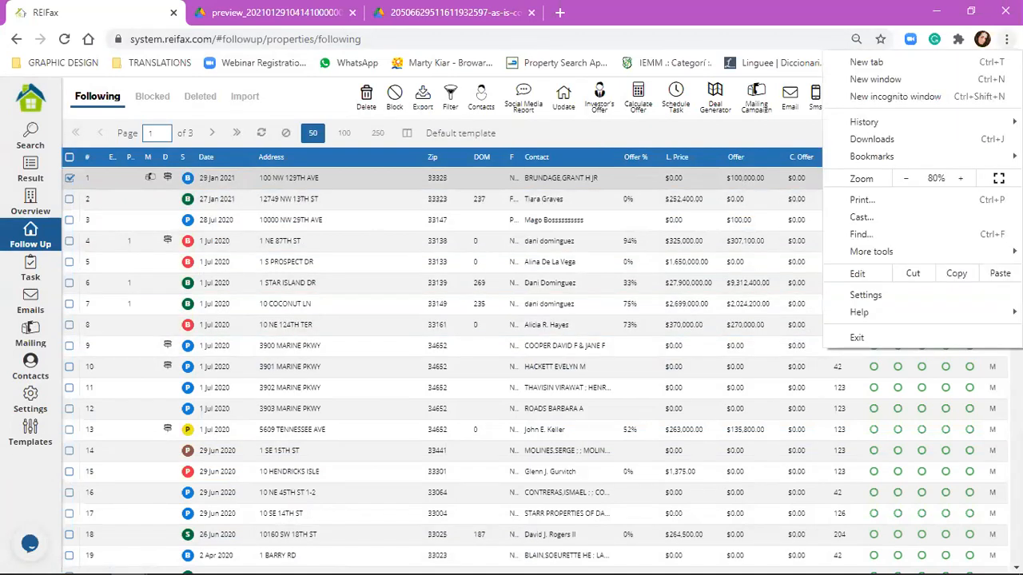
{"action": "left_click", "coordinate": [964, 182]}
{"action": "left_click", "coordinate": [962, 179]}
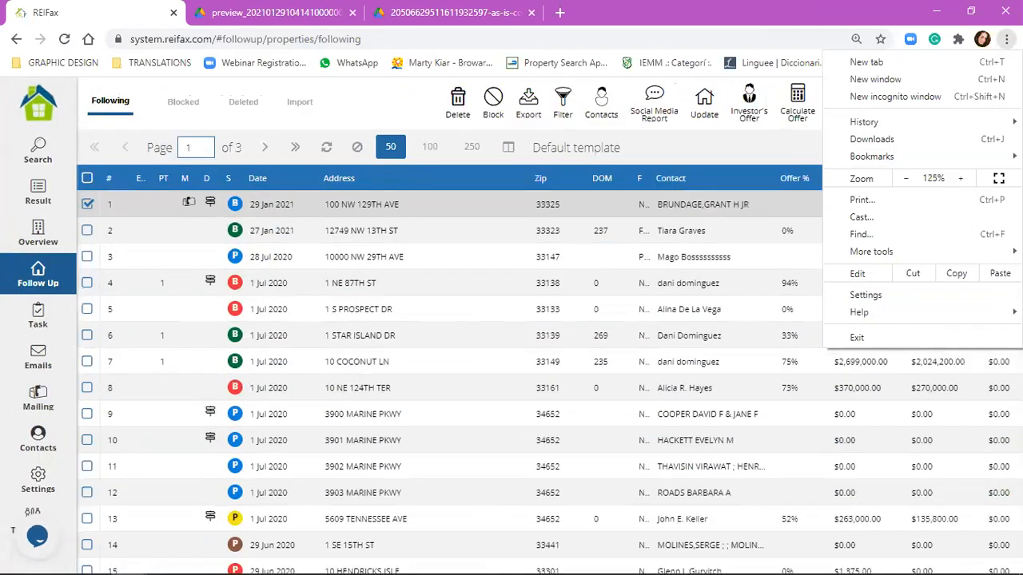
{"action": "left_click", "coordinate": [700, 207]}
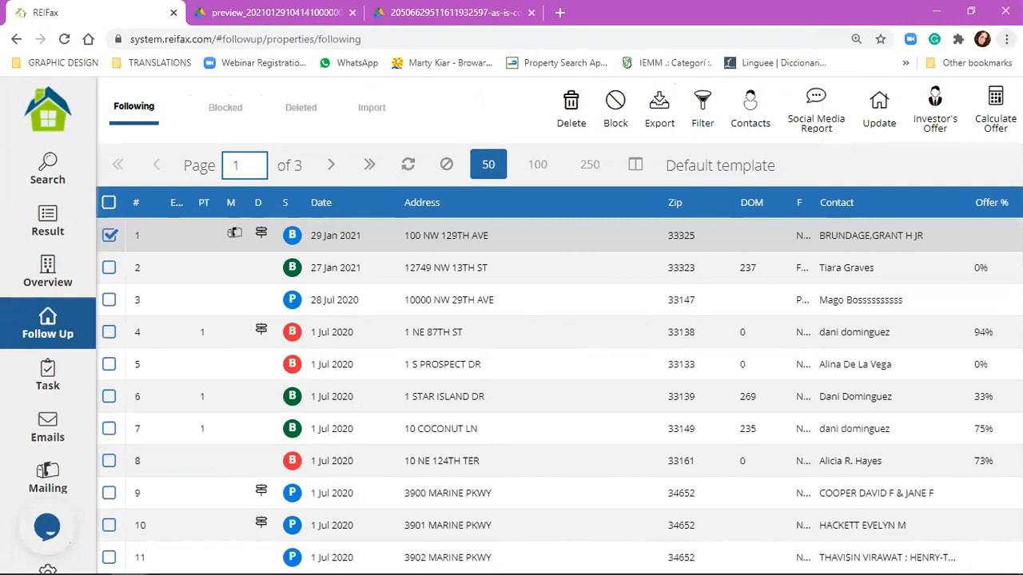
{"action": "left_click", "coordinate": [1006, 38]}
{"action": "left_click", "coordinate": [905, 179]}
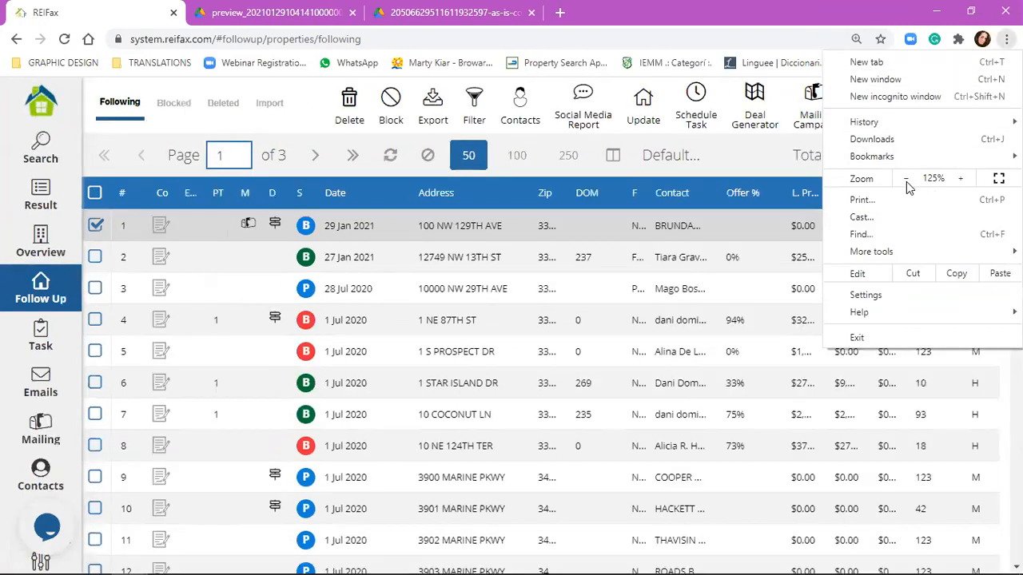
{"action": "left_click", "coordinate": [906, 179]}
{"action": "left_click", "coordinate": [906, 179]}
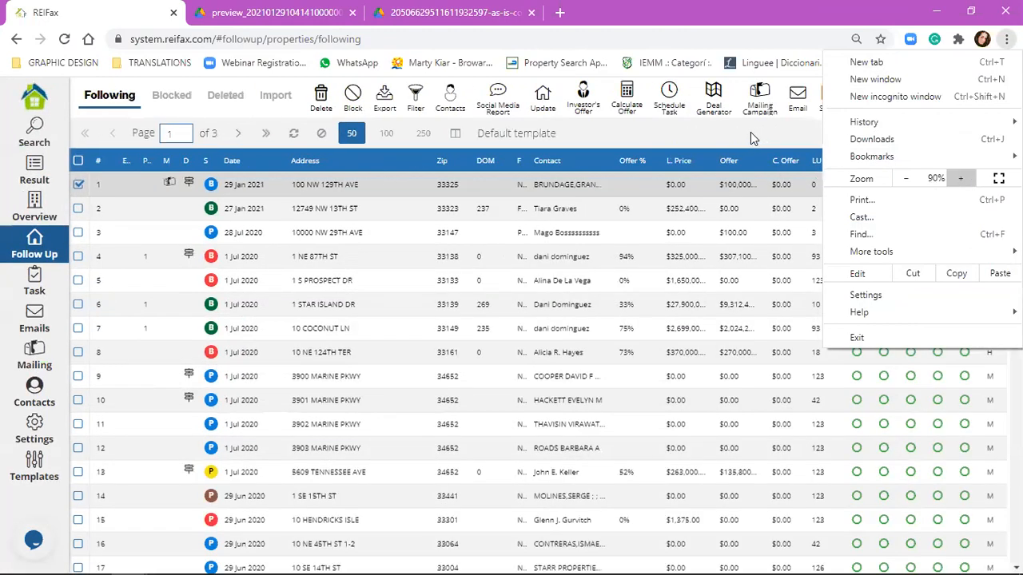
{"action": "left_click", "coordinate": [798, 178]}
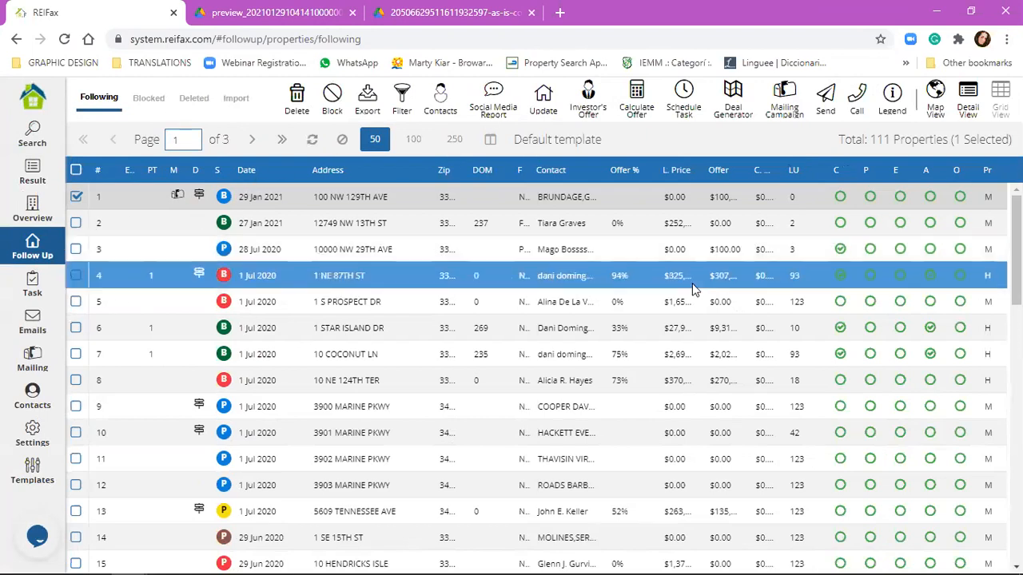
Step: Choose Send Docs for the checked property, set Chrome zoom to 80%, then go back
{"action": "left_click", "coordinate": [826, 103]}
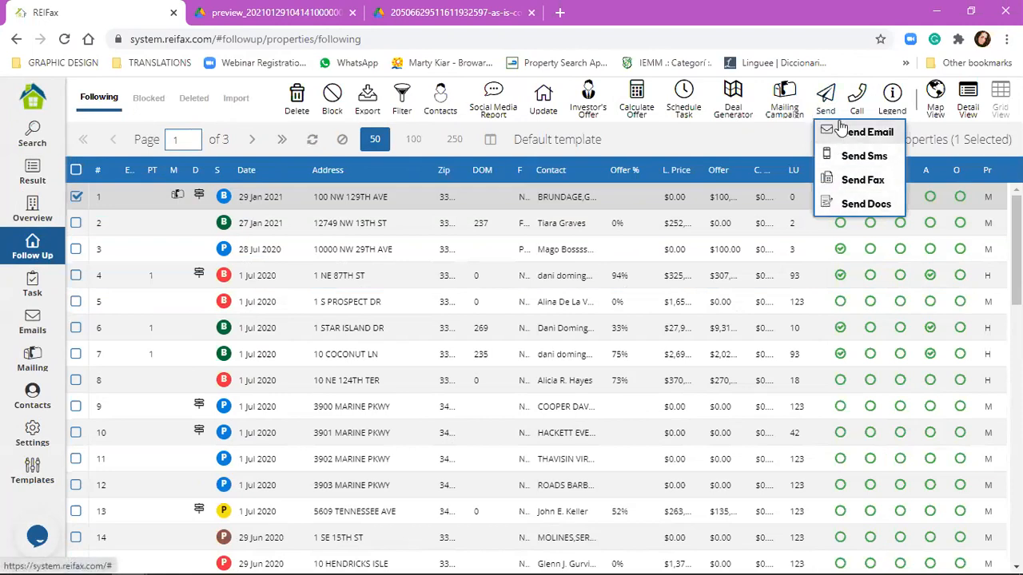
{"action": "left_click", "coordinate": [849, 209]}
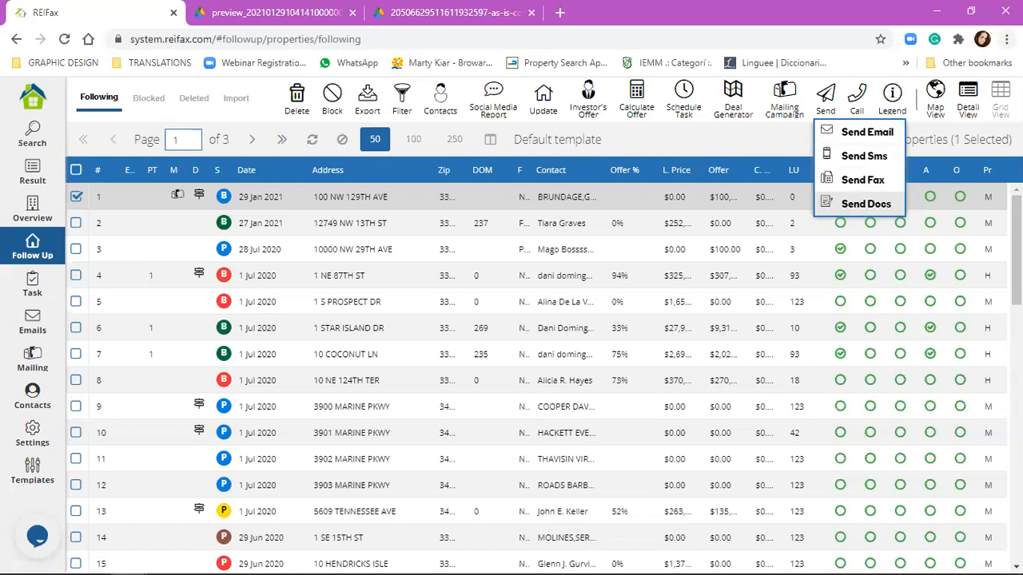
{"action": "left_click", "coordinate": [1006, 38]}
{"action": "left_click", "coordinate": [913, 176]}
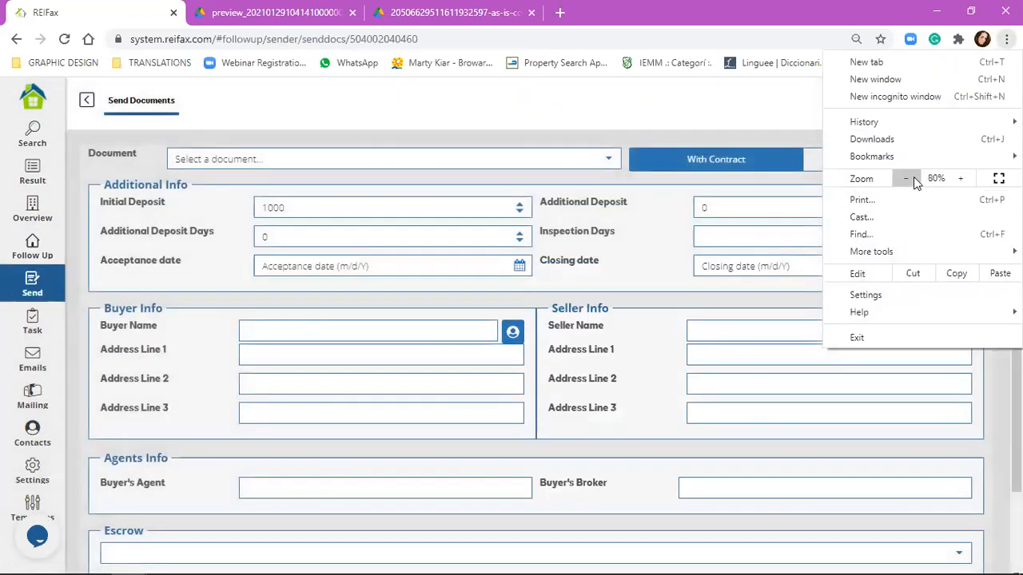
{"action": "left_click", "coordinate": [913, 177]}
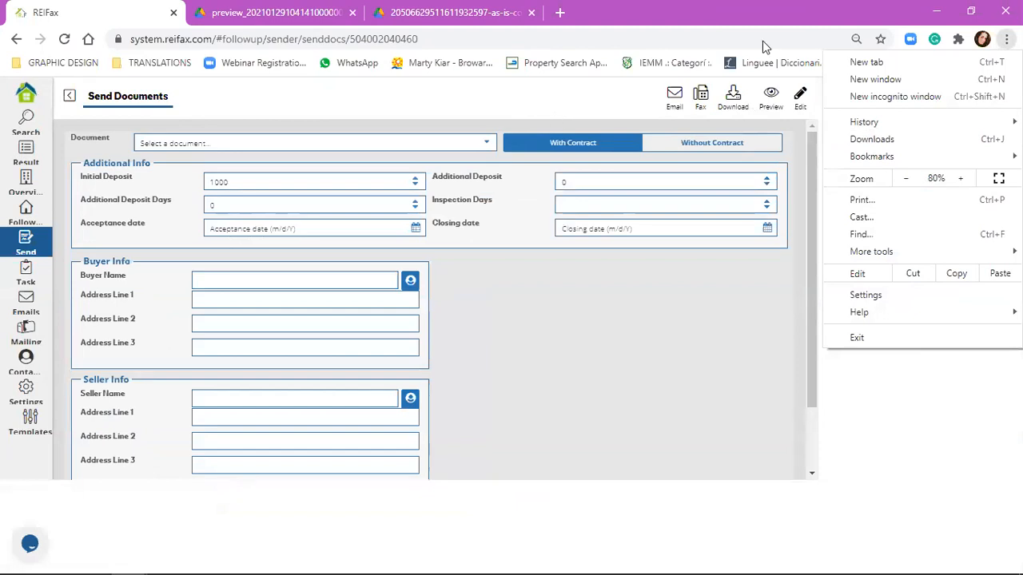
{"action": "left_click", "coordinate": [583, 118]}
{"action": "left_click_drag", "start_coordinate": [816, 177], "coordinate": [811, 132]}
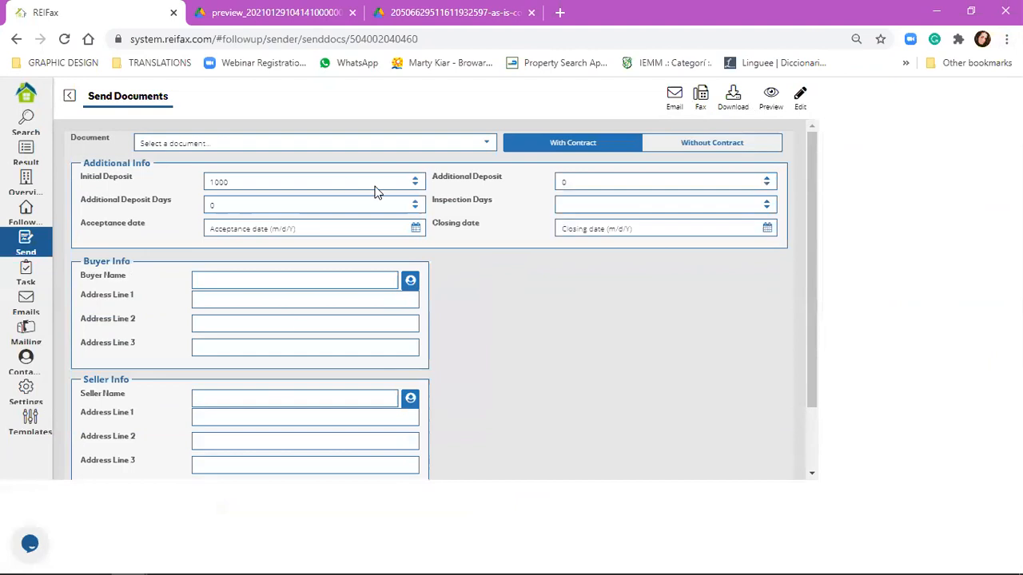
{"action": "left_click", "coordinate": [69, 96]}
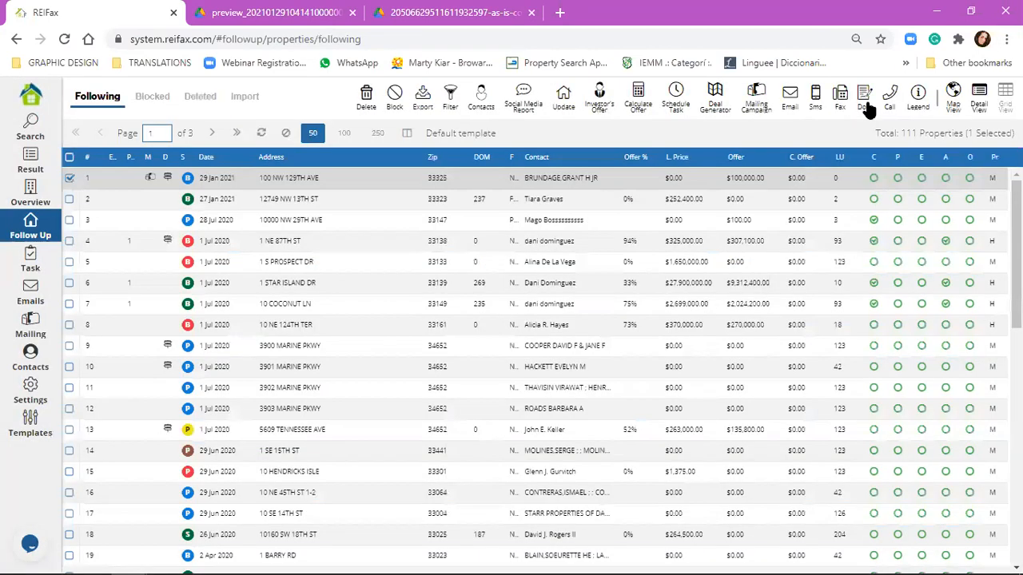
Step: Reopen the Send Documents form with As Is Contract #1 and scroll through it
{"action": "left_click", "coordinate": [866, 103]}
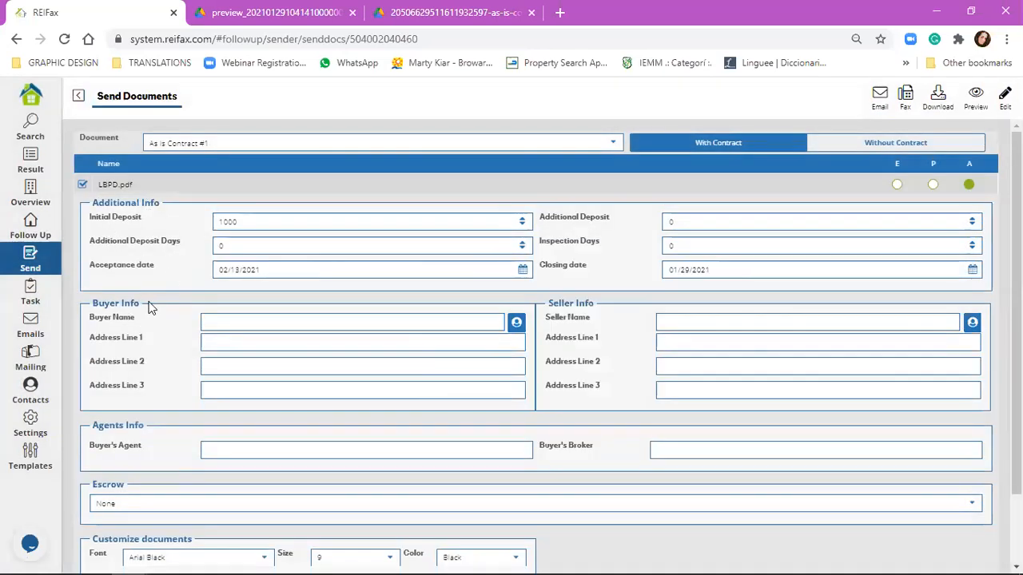
{"action": "scroll", "coordinate": [117, 358], "scroll_direction": "down", "scroll_amount": 2}
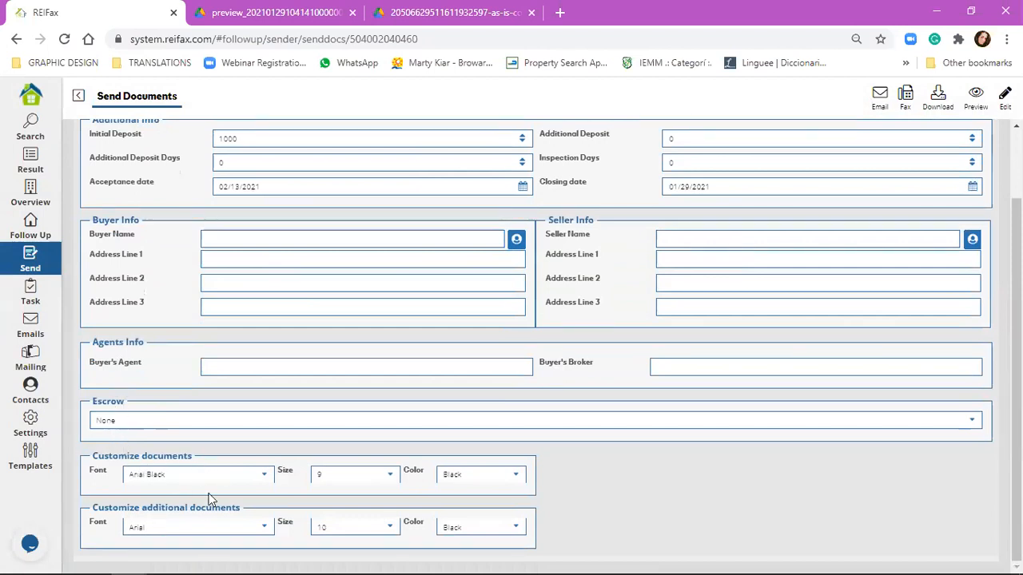
{"action": "scroll", "coordinate": [753, 302], "scroll_direction": "up", "scroll_amount": 2}
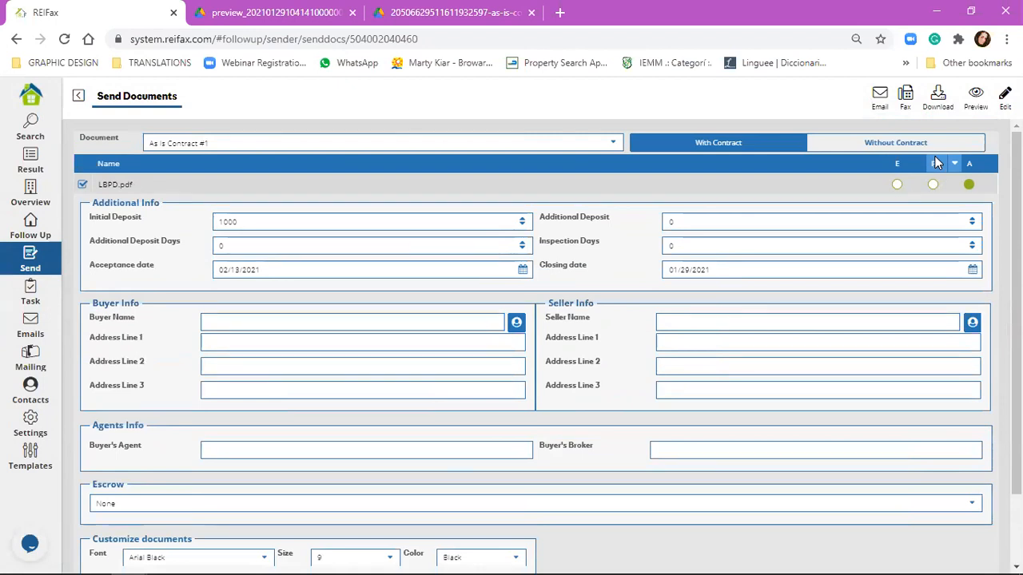
Step: Open and close the live-chat panel, then go to the REIFax home Control Panel
{"action": "left_click", "coordinate": [32, 543]}
{"action": "left_click", "coordinate": [32, 544]}
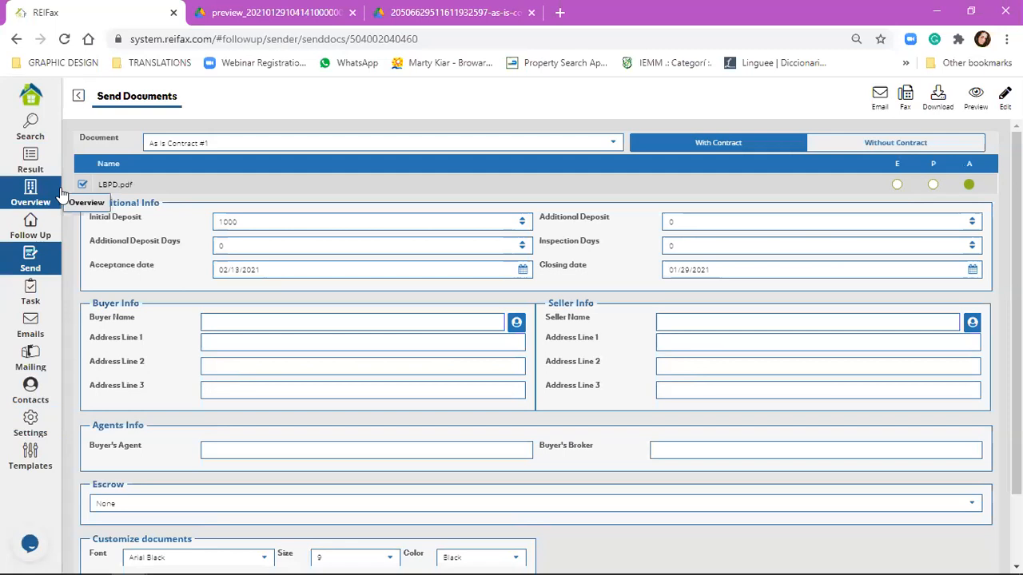
{"action": "left_click", "coordinate": [24, 100]}
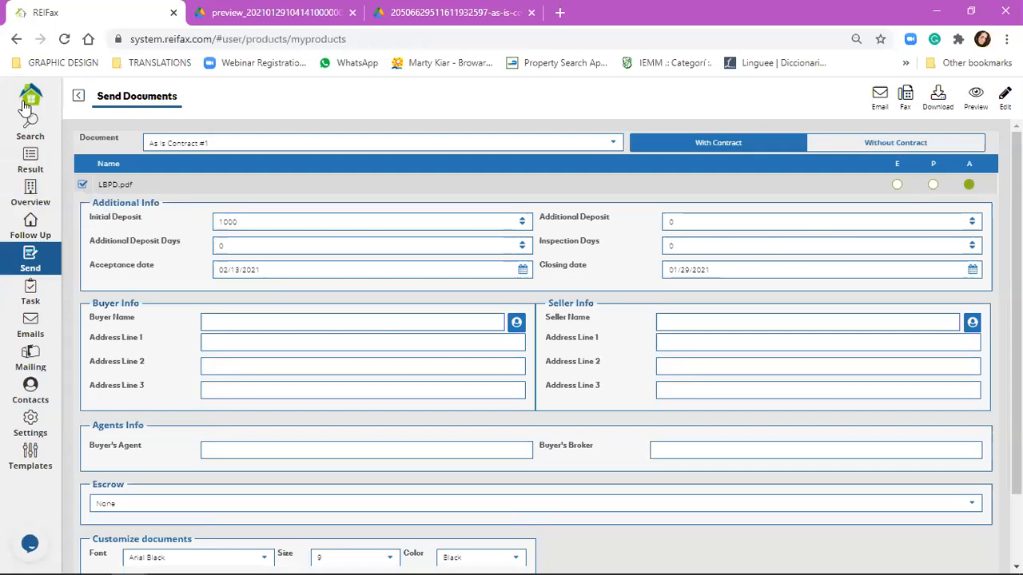